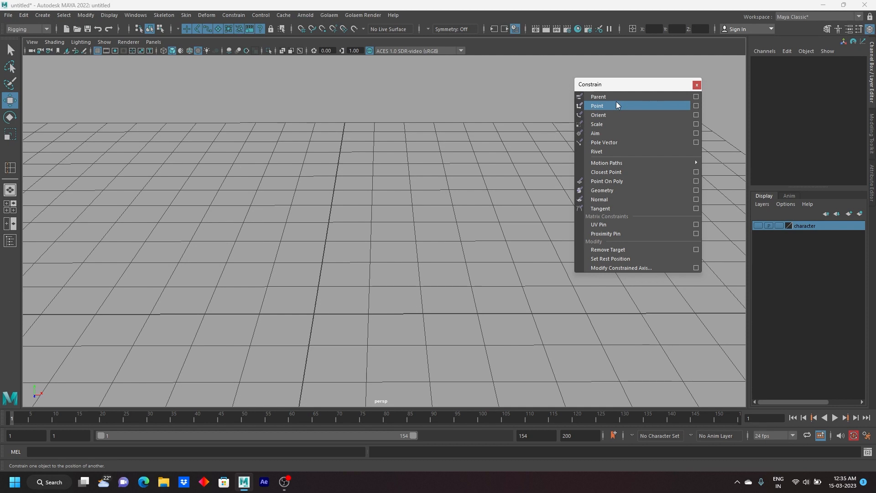
Step: Create a polygon sphere with a radius of about 0.25 on the grid
{"action": "left_click", "coordinate": [43, 15]}
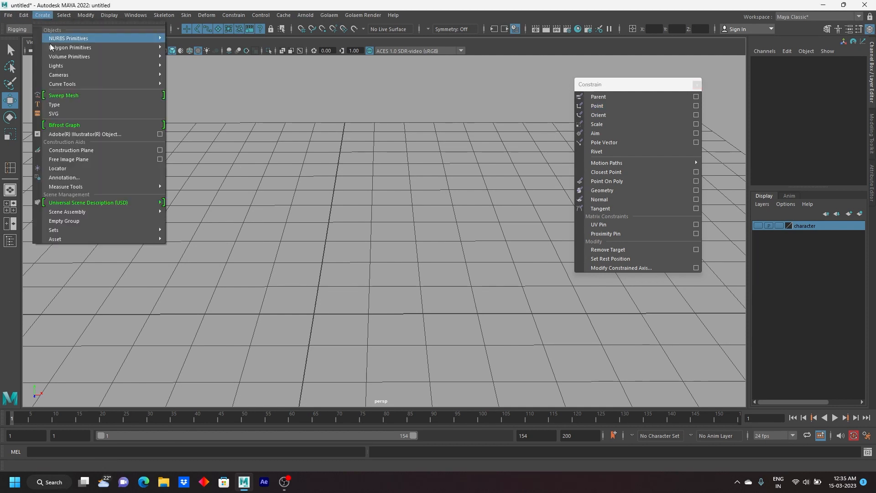
{"action": "mouse_move", "coordinate": [125, 47]}
{"action": "left_click", "coordinate": [197, 39]}
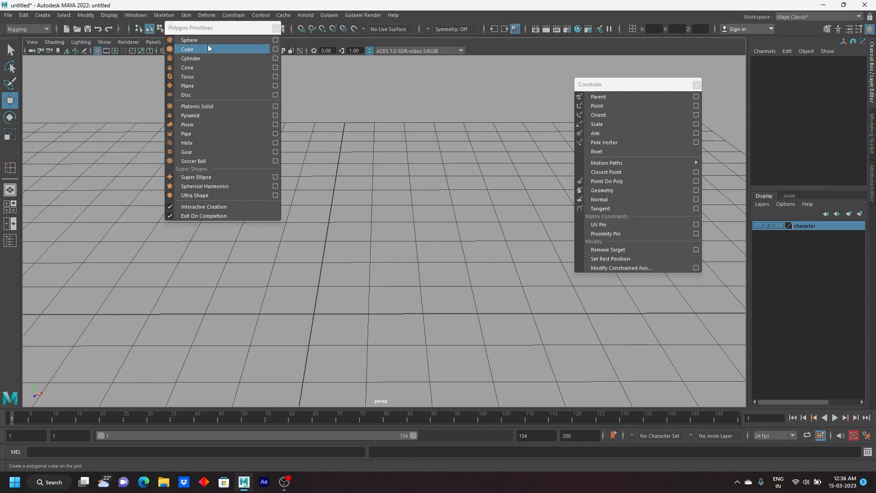
{"action": "left_click", "coordinate": [205, 42]}
{"action": "left_click_drag", "start_coordinate": [432, 219], "coordinate": [444, 221]}
Step: Create a polygon cube about 0.72 wide and 0.30 high beside the sphere and close the primitives list
{"action": "left_click", "coordinate": [234, 50]}
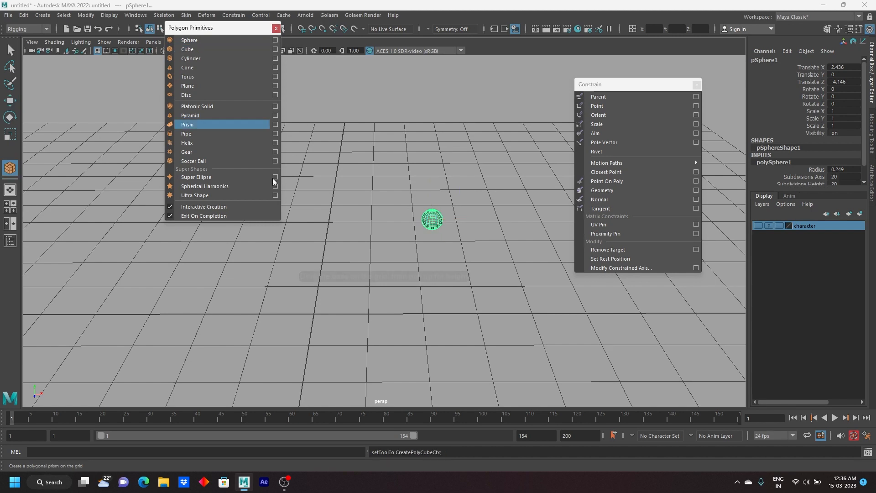
{"action": "left_click_drag", "start_coordinate": [358, 224], "coordinate": [343, 287], "text": "alt"}
{"action": "left_click_drag", "start_coordinate": [339, 144], "coordinate": [370, 172]}
{"action": "left_click_drag", "start_coordinate": [360, 158], "coordinate": [359, 146]}
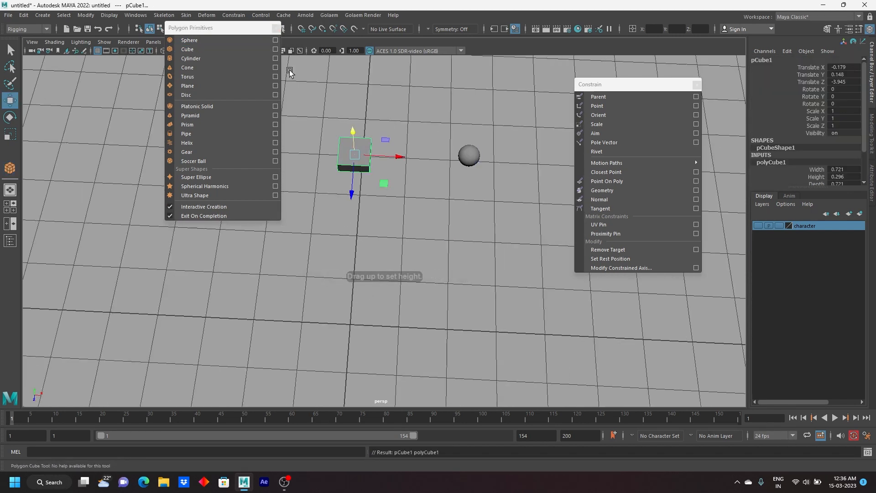
{"action": "left_click", "coordinate": [276, 28]}
Step: Duplicate the sphere and the cube together and move the copies about 2.5 units along Z
{"action": "left_click_drag", "start_coordinate": [326, 209], "coordinate": [295, 178], "text": "alt"}
{"action": "left_click", "coordinate": [360, 223]}
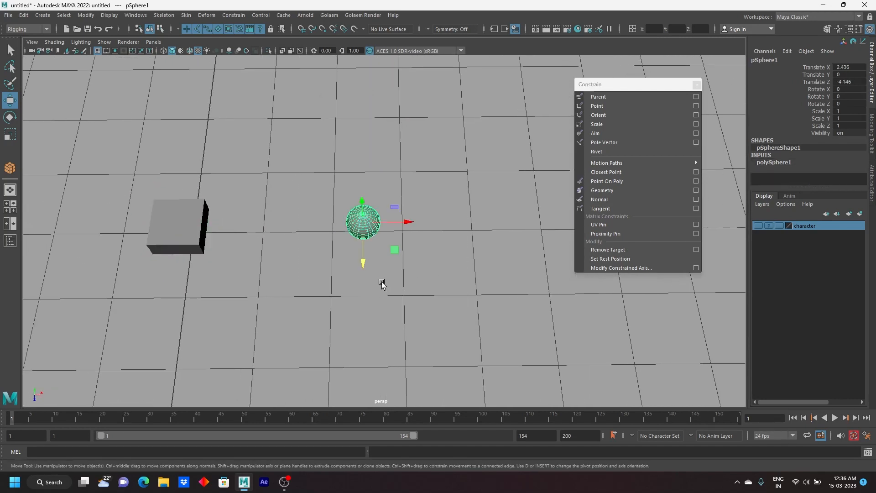
{"action": "left_click_drag", "start_coordinate": [306, 254], "coordinate": [308, 211], "text": "alt"}
{"action": "left_click_drag", "start_coordinate": [485, 268], "coordinate": [364, 182], "text": "alt"}
{"action": "key", "text": "ctrl+d"}
{"action": "left_click_drag", "start_coordinate": [411, 157], "coordinate": [391, 325]}
{"action": "left_click_drag", "start_coordinate": [342, 248], "coordinate": [323, 230], "text": "alt"}
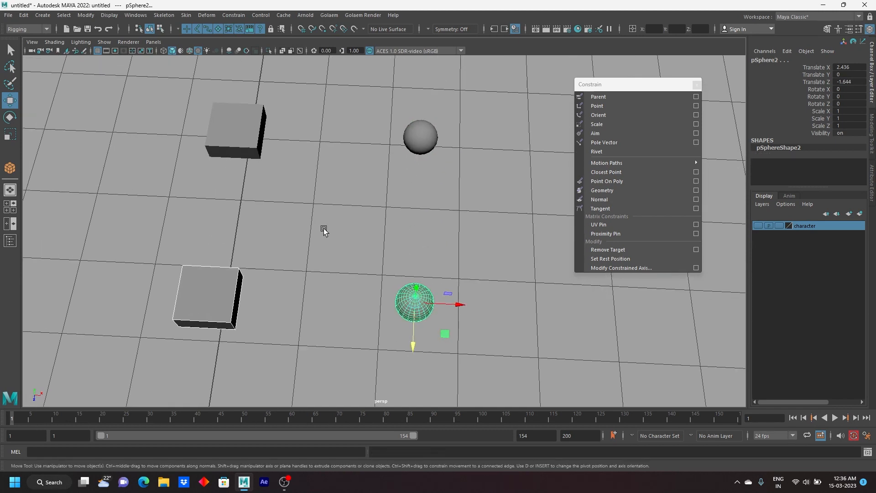
Step: Select the original sphere followed by the original cube and open the Point constraint options
{"action": "left_click_drag", "start_coordinate": [358, 89], "coordinate": [439, 162]}
{"action": "left_click_drag", "start_coordinate": [377, 182], "coordinate": [393, 195], "text": "alt"}
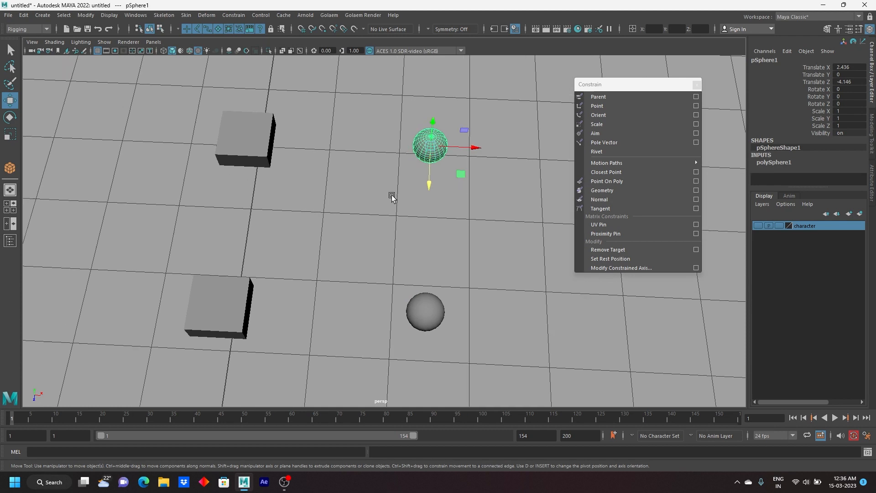
{"action": "left_click", "coordinate": [241, 137], "text": "shift"}
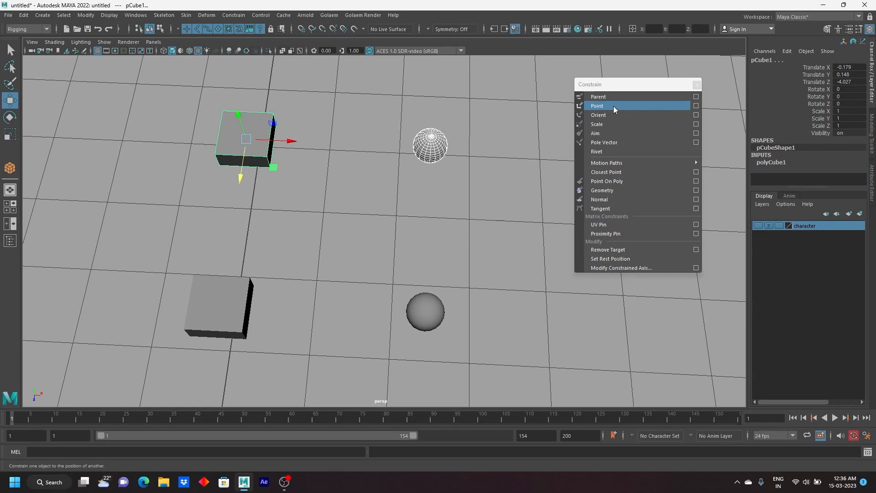
{"action": "left_click", "coordinate": [696, 105]}
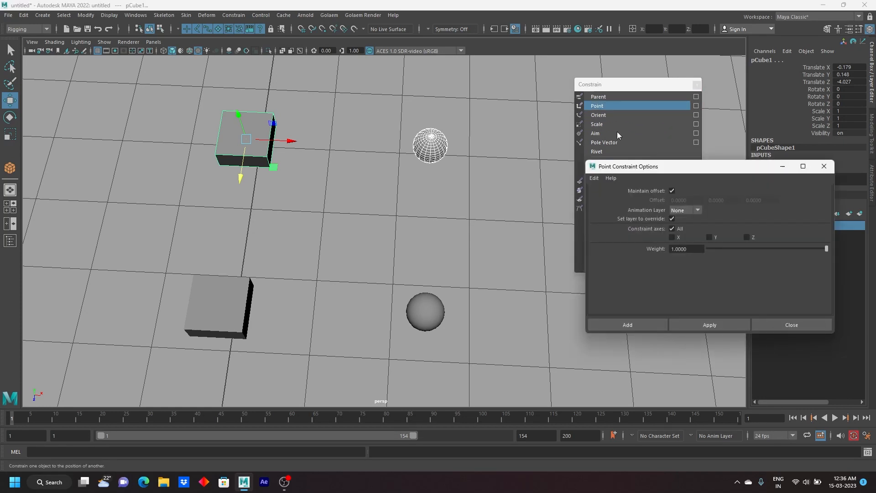
Step: Reset the Point constraint options to defaults and constrain the original cube to the original sphere without maintaining offset
{"action": "left_click_drag", "start_coordinate": [664, 166], "coordinate": [507, 74]}
{"action": "left_click", "coordinate": [438, 87]}
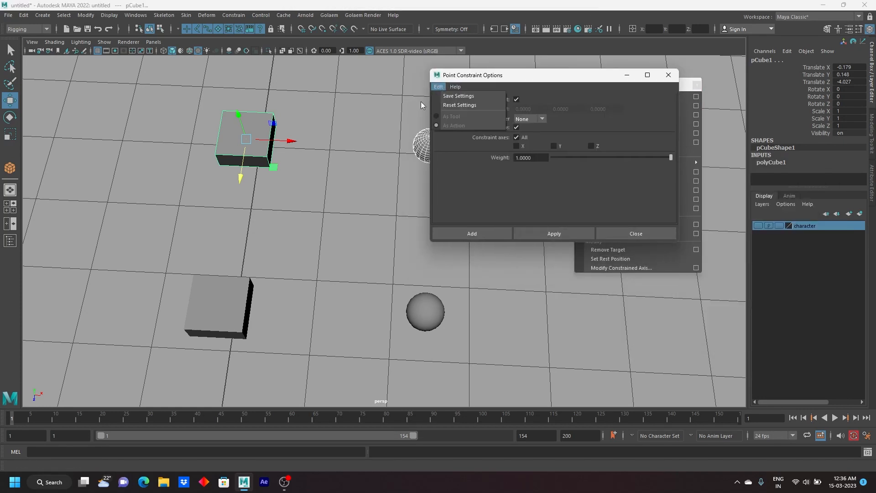
{"action": "left_click", "coordinate": [454, 105]}
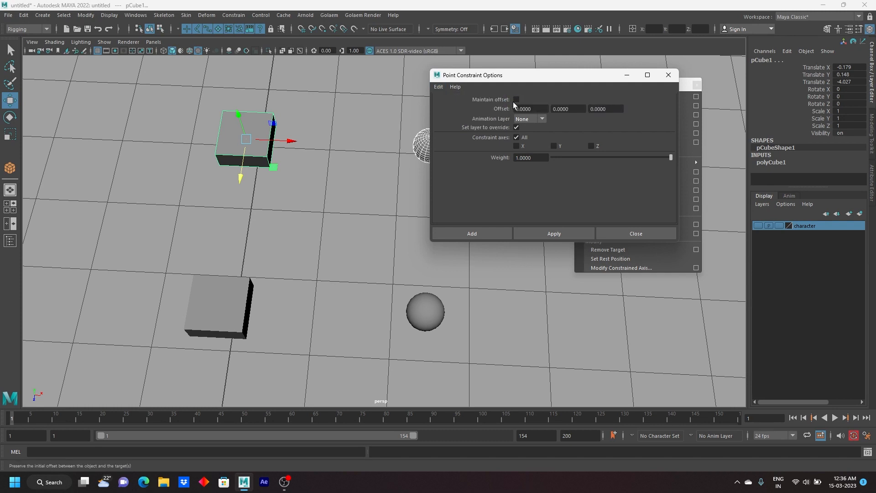
{"action": "left_click_drag", "start_coordinate": [520, 75], "coordinate": [658, 148]}
{"action": "middle_click_drag", "start_coordinate": [376, 151], "coordinate": [358, 169], "text": "alt"}
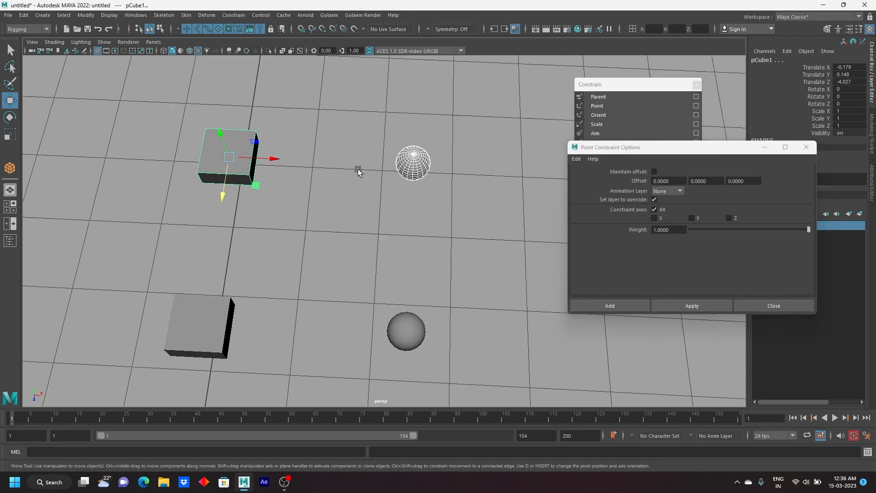
{"action": "left_click", "coordinate": [691, 305]}
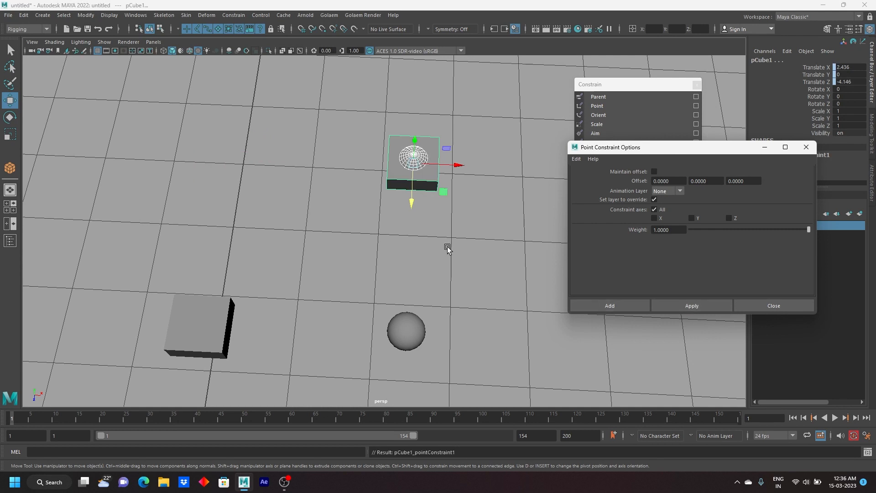
Step: Examine the translate channels of the original sphere and of the cube constrained to it
{"action": "middle_click_drag", "start_coordinate": [344, 190], "coordinate": [200, 168], "text": "alt"}
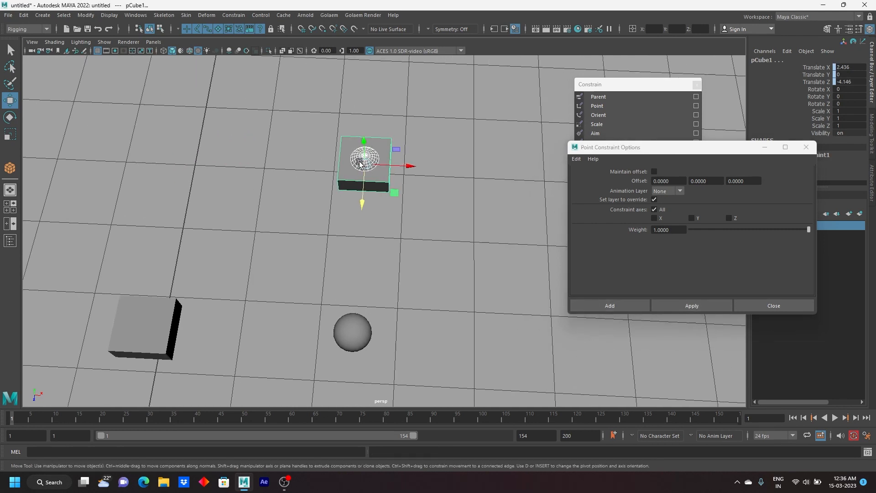
{"action": "left_click", "coordinate": [309, 156]}
{"action": "left_click", "coordinate": [363, 158]}
{"action": "middle_click_drag", "start_coordinate": [390, 204], "coordinate": [393, 208], "text": "alt"}
{"action": "right_click_drag", "start_coordinate": [394, 206], "coordinate": [411, 183], "text": "alt"}
{"action": "middle_click_drag", "start_coordinate": [411, 184], "coordinate": [348, 237], "text": "alt"}
{"action": "left_click_drag", "start_coordinate": [348, 237], "coordinate": [303, 229], "text": "alt"}
{"action": "middle_click_drag", "start_coordinate": [326, 198], "coordinate": [306, 162], "text": "alt"}
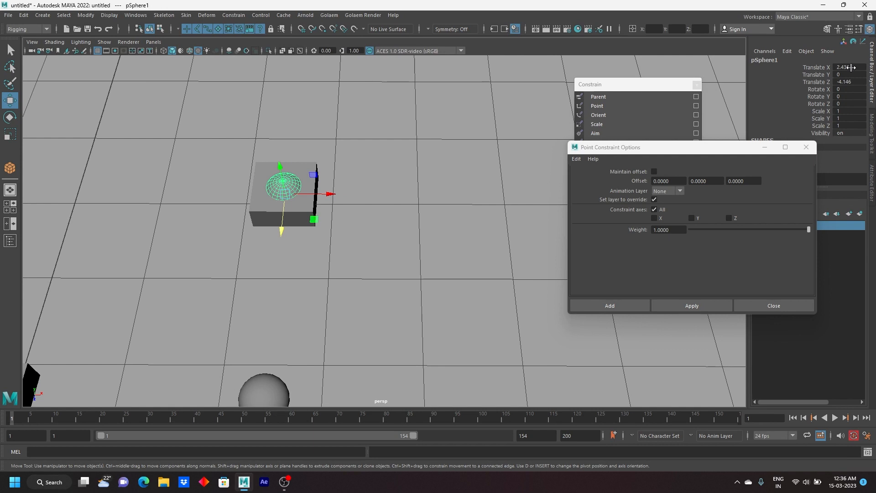
{"action": "left_click", "coordinate": [432, 250]}
{"action": "left_click", "coordinate": [254, 214]}
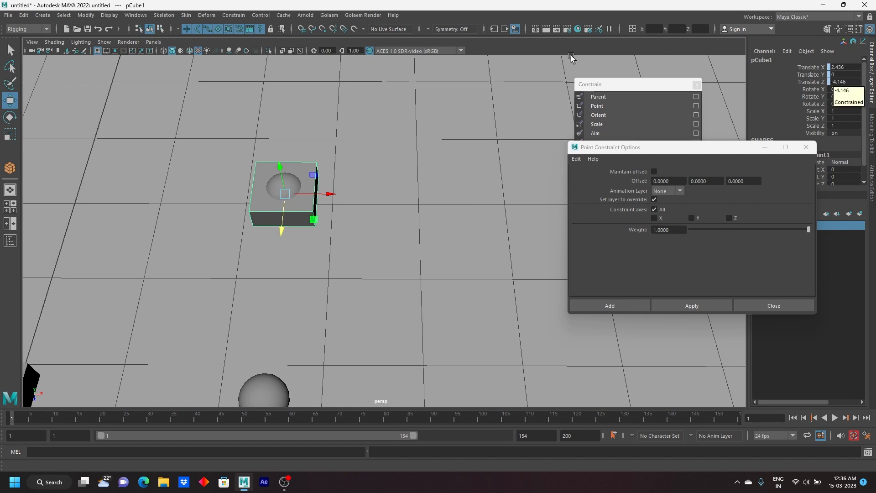
Step: Try to move the constrained cube freely and undo each move
{"action": "left_click", "coordinate": [327, 224]}
{"action": "left_click", "coordinate": [282, 197]}
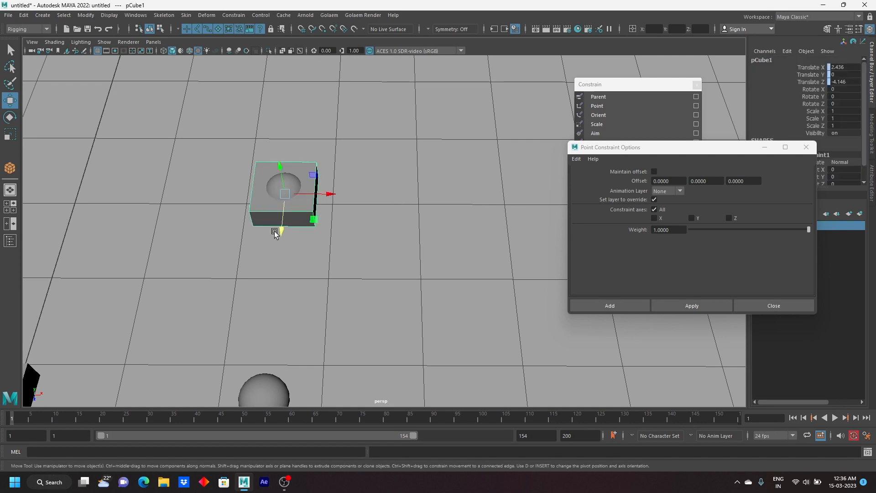
{"action": "mouse_move", "coordinate": [287, 190]}
{"action": "left_mouse_down"}
{"action": "mouse_move", "coordinate": [286, 215]}
{"action": "mouse_move", "coordinate": [302, 197]}
{"action": "left_mouse_up"}
{"action": "key", "text": "ctrl+z"}
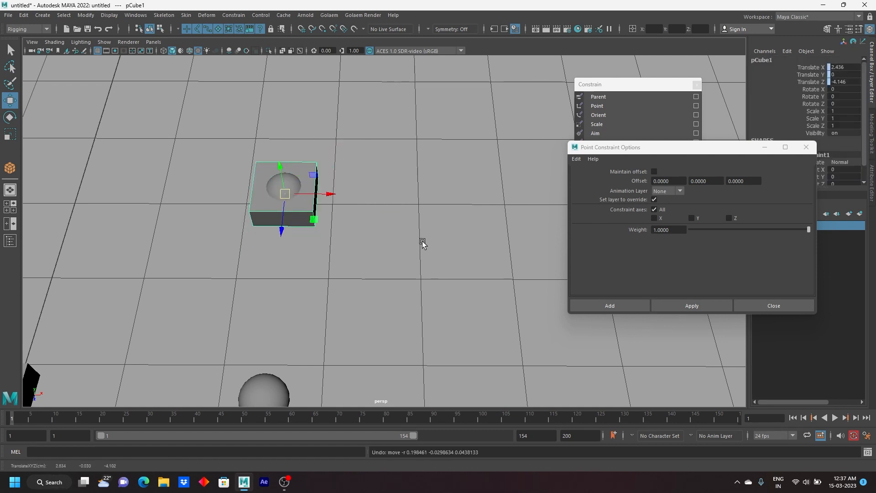
{"action": "left_click", "coordinate": [328, 192]}
{"action": "left_click", "coordinate": [289, 197]}
{"action": "left_click_drag", "start_coordinate": [287, 190], "coordinate": [326, 222]}
{"action": "key", "text": "ctrl+z"}
Step: Test the constraint by rotating the original sphere and raising it about 0.5 in Y, undoing both changes
{"action": "left_click_drag", "start_coordinate": [372, 289], "coordinate": [261, 177], "text": "alt"}
{"action": "key", "text": "e"}
{"action": "key", "text": "ctrl+z"}
{"action": "key", "text": "w"}
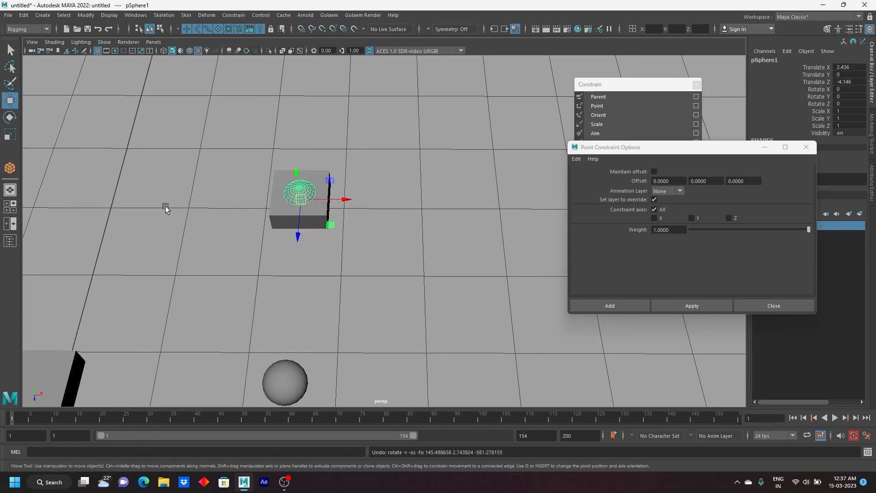
{"action": "left_click_drag", "start_coordinate": [302, 200], "coordinate": [279, 182]}
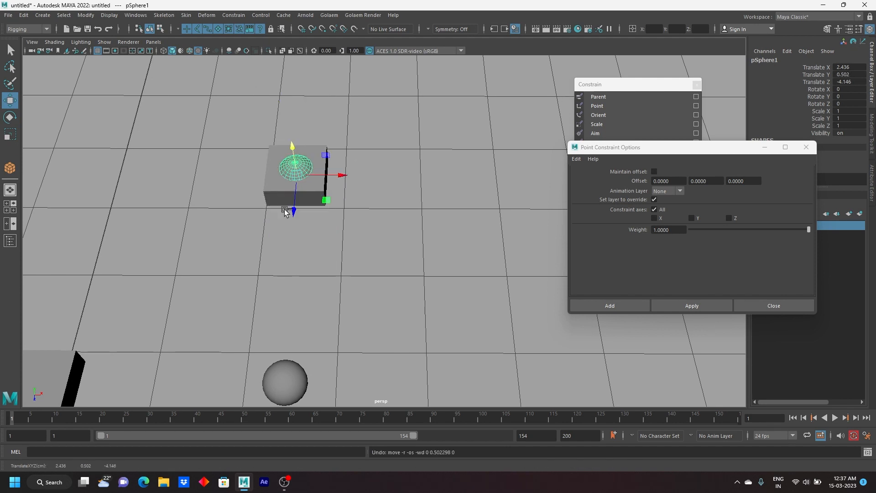
{"action": "key", "text": "ctrl+z"}
{"action": "middle_click_drag", "start_coordinate": [294, 231], "coordinate": [263, 216], "text": "alt"}
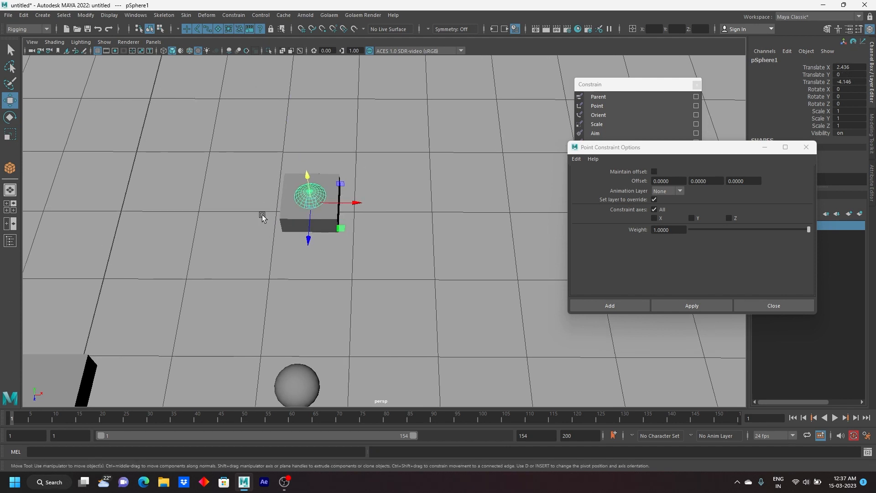
Step: Undo back to the state before the point constraint was applied to the original cube
{"action": "key", "text": "ctrl+z"}
{"action": "key", "text": "ctrl+z"}
{"action": "key", "text": "ctrl+z"}
{"action": "key", "text": "ctrl+z"}
{"action": "key", "text": "ctrl+z"}
{"action": "key", "text": "ctrl+z"}
{"action": "key", "text": "ctrl+z"}
{"action": "key", "text": "ctrl+z"}
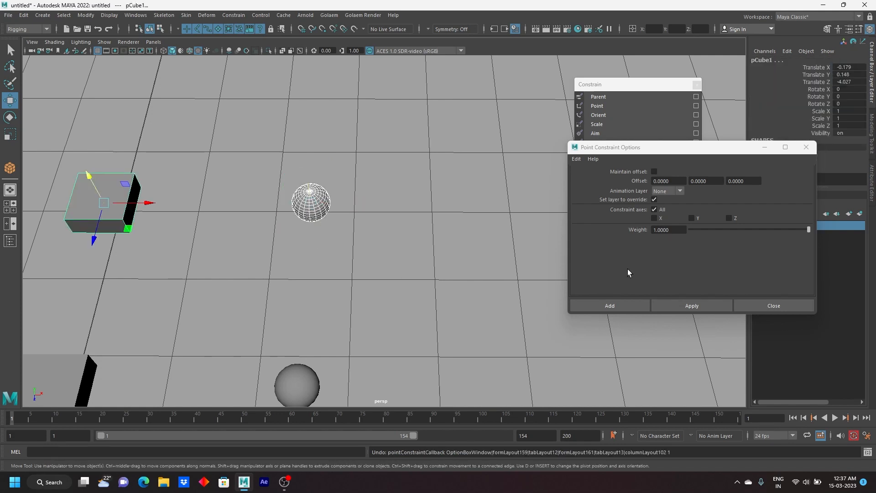
Step: Point-constrain the original cube to the original sphere with Maintain offset enabled
{"action": "left_click", "coordinate": [654, 171]}
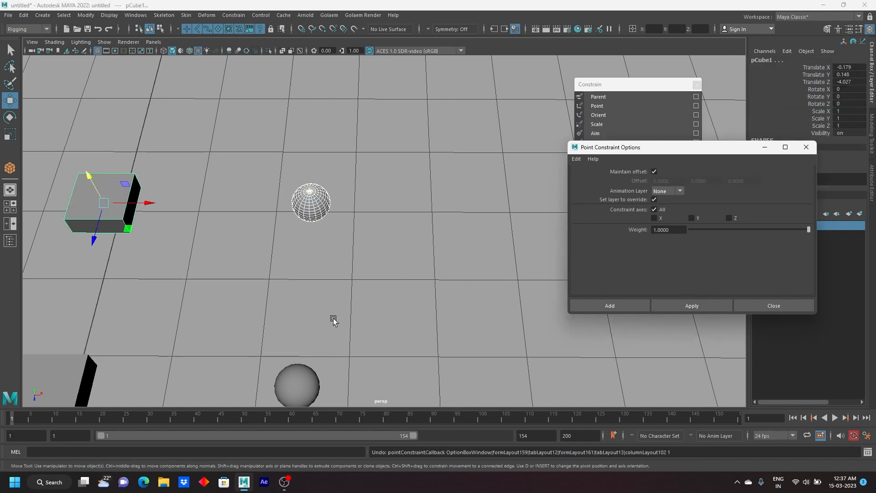
{"action": "left_click", "coordinate": [691, 305]}
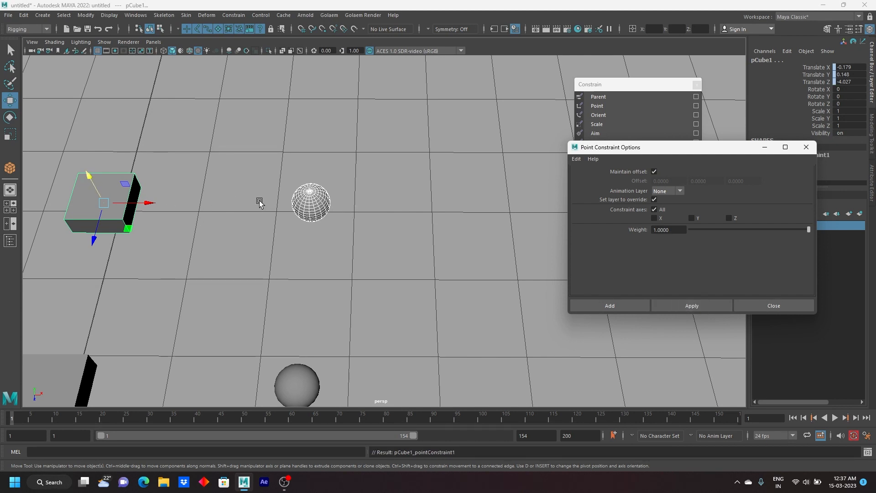
Step: Test the offset point constraint by moving the original sphere in several directions, undoing each move
{"action": "left_click", "coordinate": [320, 206]}
{"action": "middle_click_drag", "start_coordinate": [329, 207], "coordinate": [376, 172]}
{"action": "left_click_drag", "start_coordinate": [376, 173], "coordinate": [380, 234]}
{"action": "key", "text": "ctrl+z"}
{"action": "scroll", "coordinate": [335, 273], "scroll_direction": "down", "scroll_amount": 2}
{"action": "middle_click_drag", "start_coordinate": [259, 211], "coordinate": [323, 208], "text": "alt"}
{"action": "scroll", "coordinate": [312, 214], "scroll_direction": "up", "scroll_amount": 2}
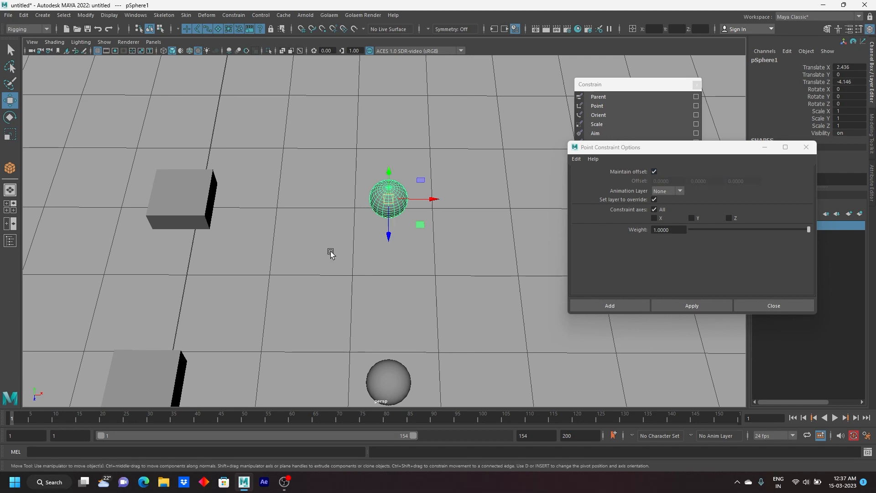
{"action": "scroll", "coordinate": [376, 244], "scroll_direction": "down", "scroll_amount": 1}
{"action": "middle_click_drag", "start_coordinate": [402, 200], "coordinate": [382, 178], "text": "alt"}
{"action": "left_click_drag", "start_coordinate": [366, 181], "coordinate": [385, 169]}
{"action": "key", "text": "ctrl+z"}
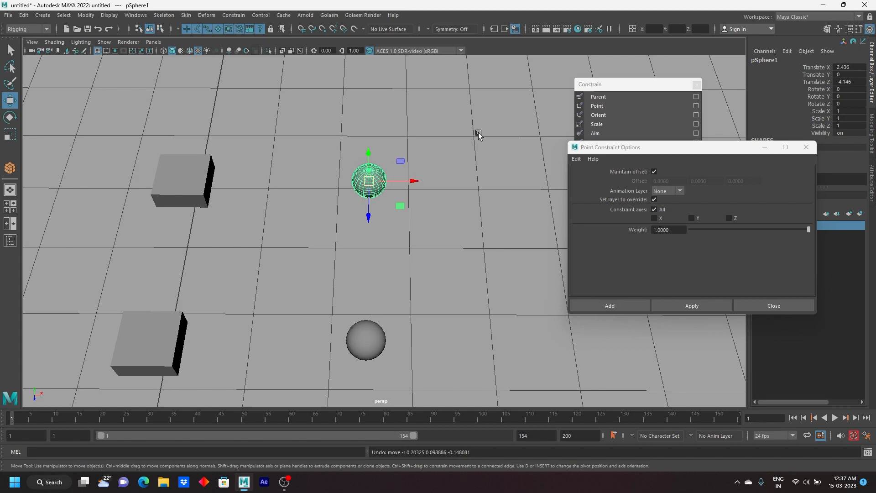
Step: Parent the duplicated cube to the duplicated sphere
{"action": "middle_click_drag", "start_coordinate": [378, 327], "coordinate": [350, 245], "text": "alt"}
{"action": "left_click_drag", "start_coordinate": [323, 268], "coordinate": [413, 308]}
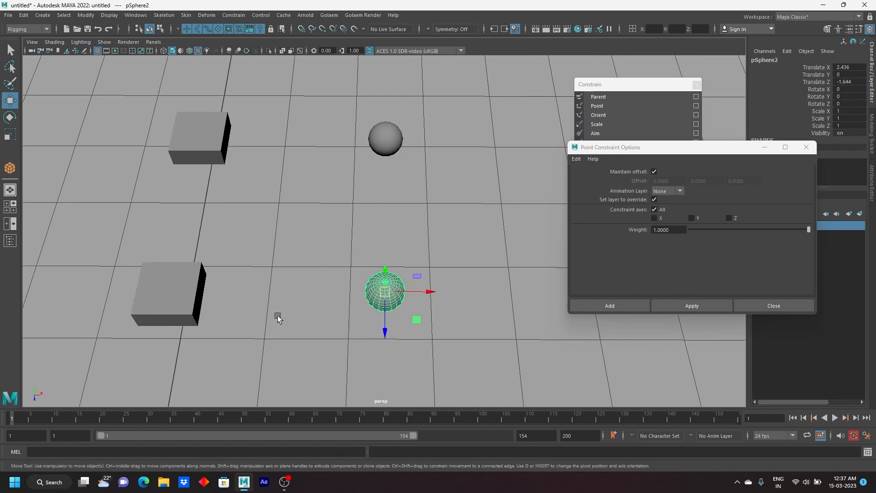
{"action": "left_click", "coordinate": [171, 294]}
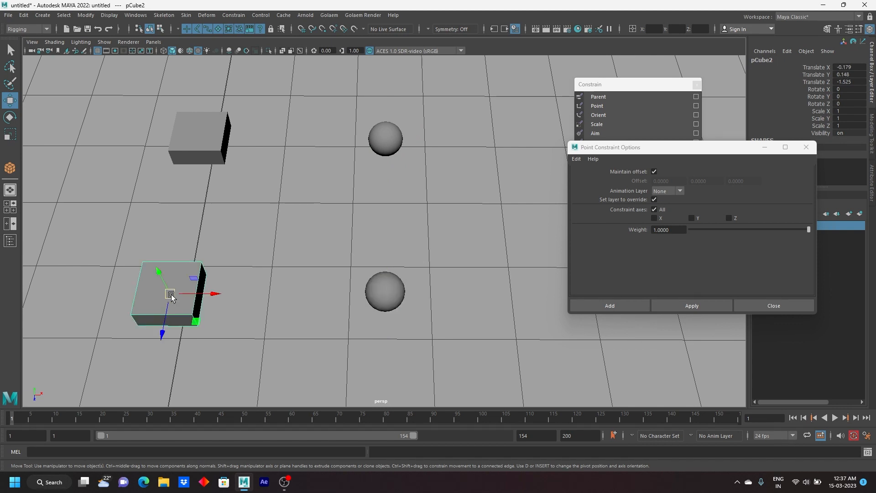
{"action": "left_click", "coordinate": [386, 290], "text": "shift"}
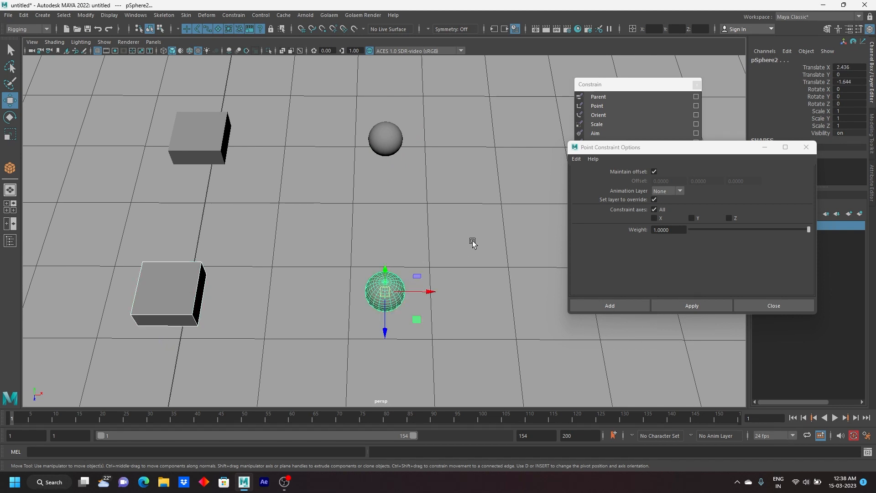
{"action": "key", "text": "ctrl+z"}
{"action": "key", "text": "ctrl+z"}
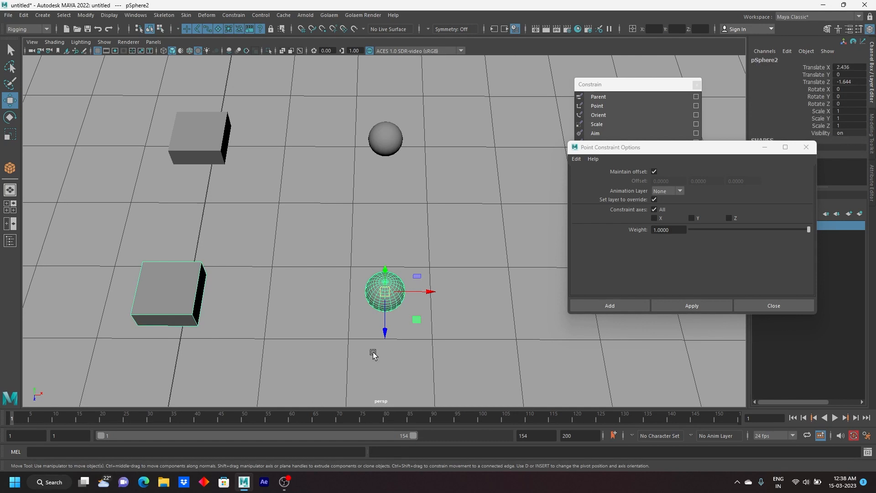
Step: Test the parenting by moving the duplicated sphere around and undo the movement
{"action": "left_click_drag", "start_coordinate": [383, 293], "coordinate": [465, 251]}
{"action": "key", "text": "ctrl+z"}
{"action": "key", "text": "ctrl+z"}
{"action": "key", "text": "ctrl+z"}
{"action": "key", "text": "ctrl+z"}
{"action": "key", "text": "ctrl+z"}
{"action": "key", "text": "ctrl+z"}
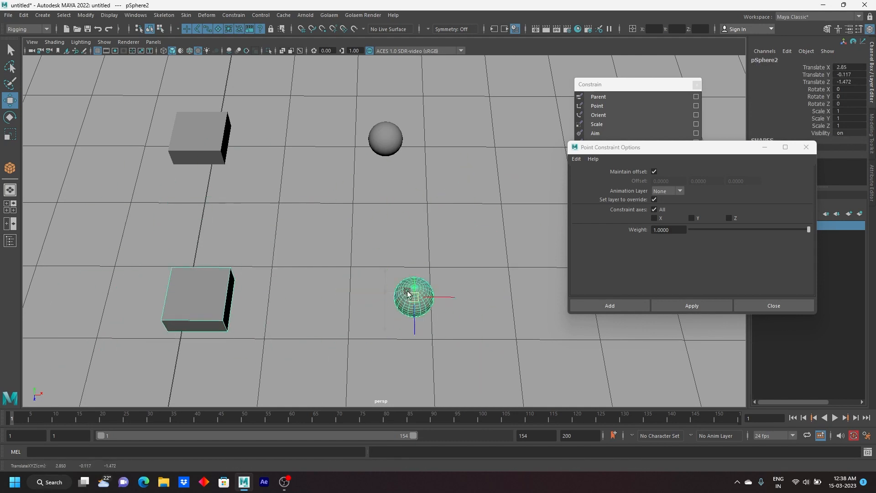
Step: Test how the parented cube reacts by rotating and slightly scaling the duplicated sphere, undoing both changes
{"action": "left_click", "coordinate": [10, 117]}
{"action": "left_click_drag", "start_coordinate": [360, 296], "coordinate": [450, 309]}
{"action": "key", "text": "ctrl+z"}
{"action": "key", "text": "ctrl+z"}
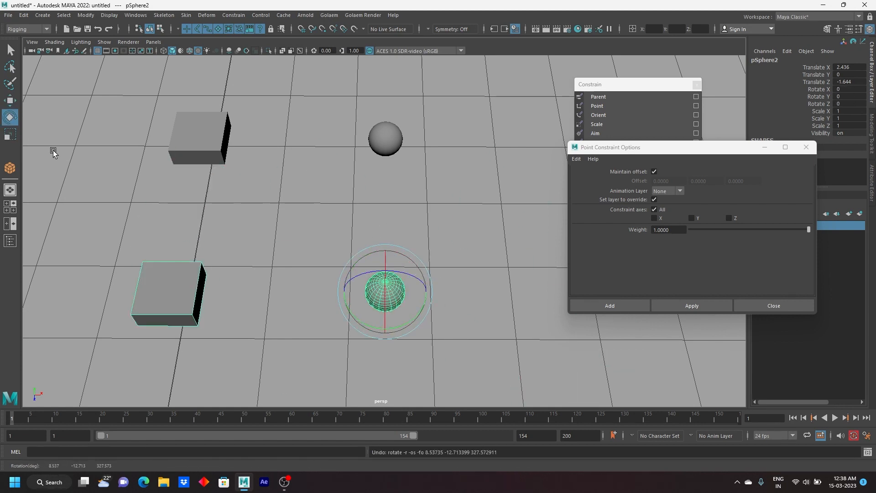
{"action": "left_click", "coordinate": [9, 134]}
{"action": "mouse_move", "coordinate": [386, 305]}
{"action": "left_mouse_down"}
{"action": "mouse_move", "coordinate": [368, 293]}
{"action": "mouse_move", "coordinate": [317, 296]}
{"action": "mouse_move", "coordinate": [390, 304]}
{"action": "left_mouse_up"}
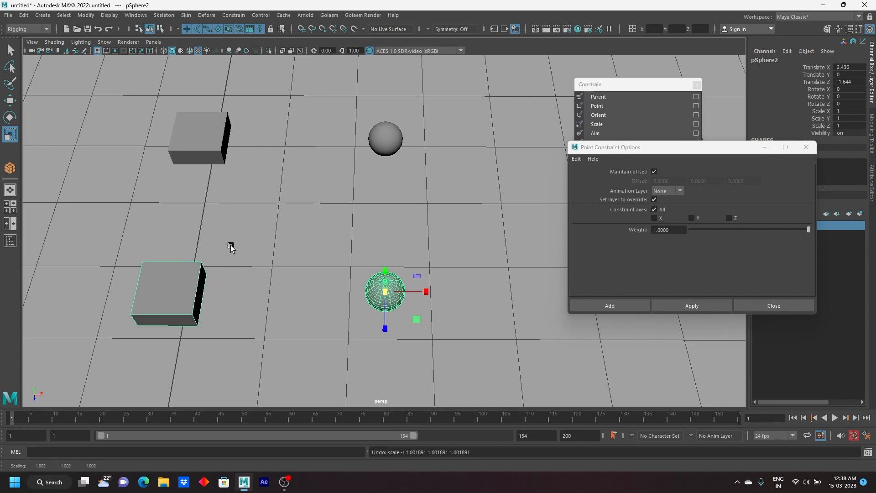
Step: Compare the transform channels of the parented cube and the point-constrained cube, with the Move tool active
{"action": "left_click_drag", "start_coordinate": [242, 228], "coordinate": [108, 348]}
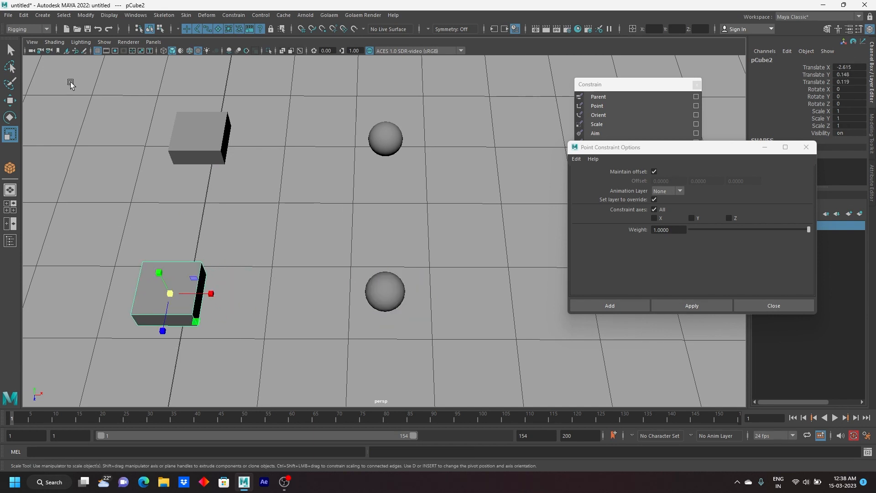
{"action": "left_click", "coordinate": [9, 100]}
{"action": "left_click", "coordinate": [225, 137]}
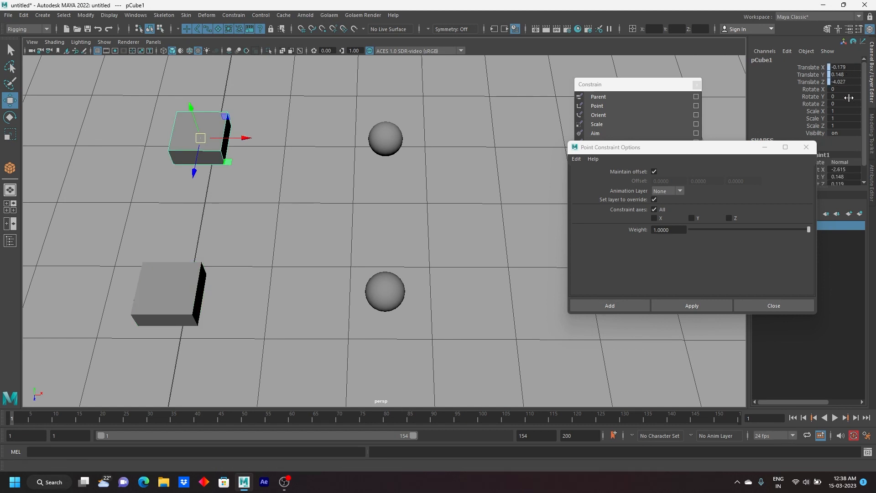
Step: Delete the duplicated cube and sphere
{"action": "left_click_drag", "start_coordinate": [88, 269], "coordinate": [441, 328]}
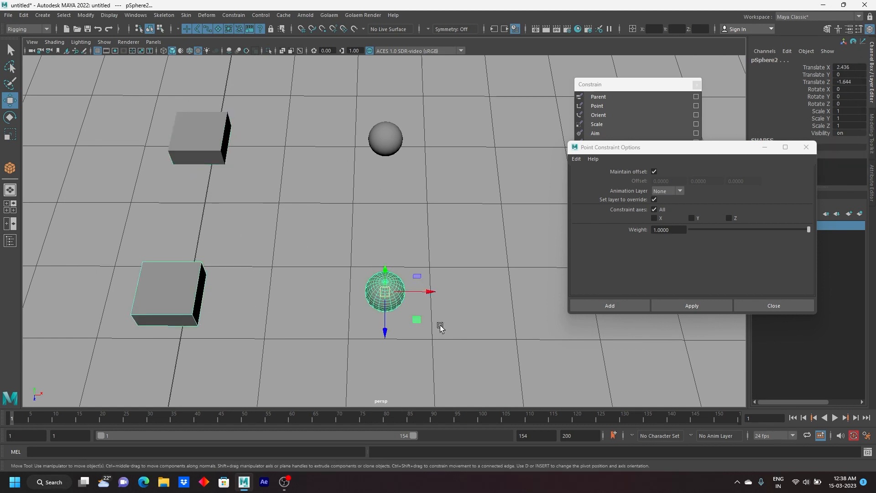
{"action": "key", "text": "Delete"}
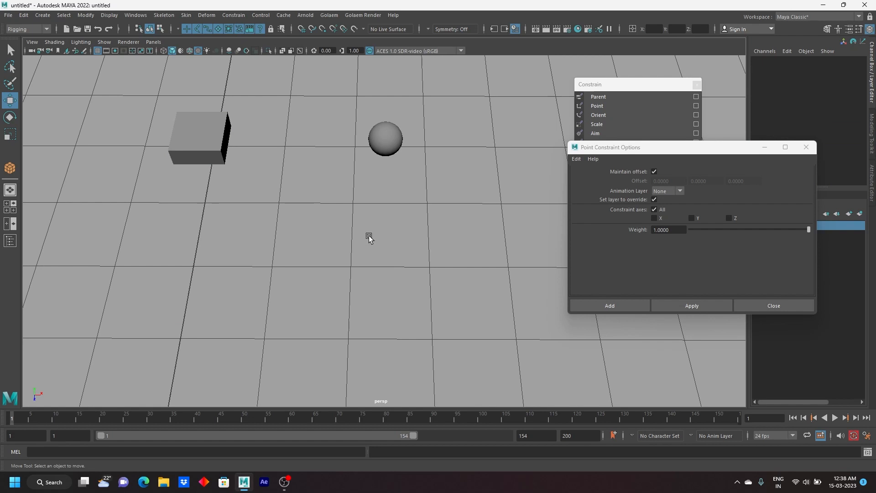
{"action": "middle_click_drag", "start_coordinate": [358, 186], "coordinate": [356, 254], "text": "alt"}
Step: Close the Point Constraint options and select only the remaining sphere
{"action": "left_click_drag", "start_coordinate": [338, 160], "coordinate": [461, 238]}
{"action": "middle_click_drag", "start_coordinate": [321, 197], "coordinate": [341, 240], "text": "alt"}
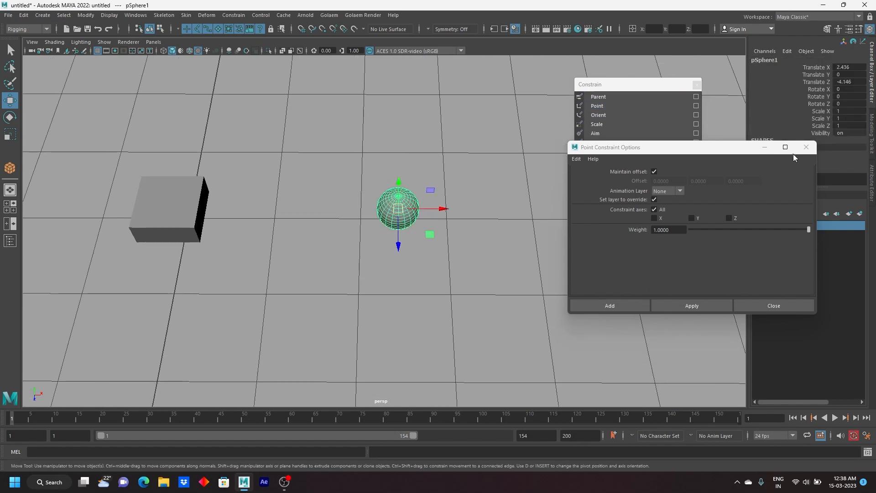
{"action": "left_click", "coordinate": [805, 147]}
{"action": "middle_click_drag", "start_coordinate": [331, 201], "coordinate": [355, 198], "text": "alt"}
{"action": "left_click_drag", "start_coordinate": [510, 142], "coordinate": [5, 322]}
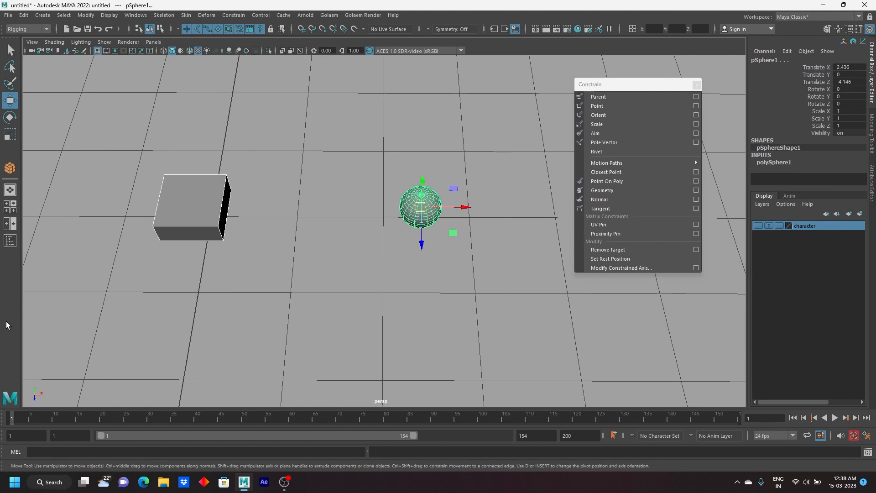
{"action": "left_click", "coordinate": [389, 282]}
{"action": "left_click", "coordinate": [425, 216]}
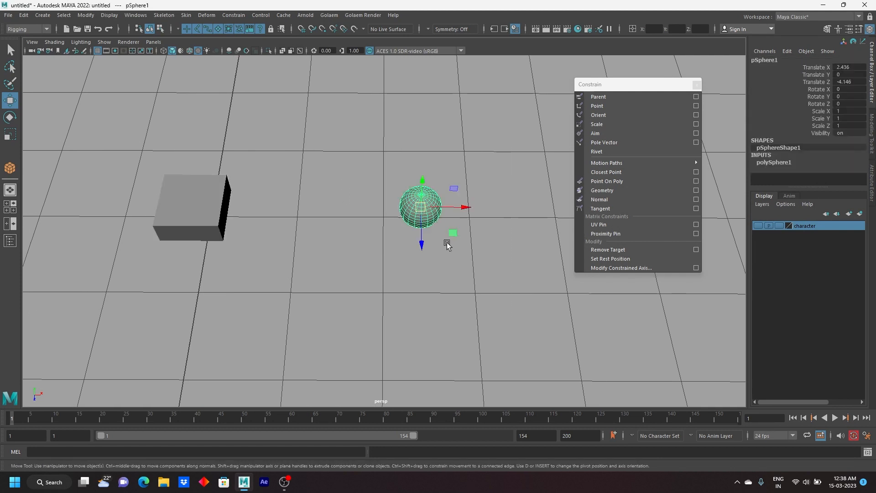
Step: Test the offset point constraint by moving the sphere away and undo the move
{"action": "right_click_drag", "start_coordinate": [448, 244], "coordinate": [381, 233], "text": "alt"}
{"action": "middle_click_drag", "start_coordinate": [381, 233], "coordinate": [352, 263], "text": "alt"}
{"action": "left_click_drag", "start_coordinate": [382, 244], "coordinate": [440, 182]}
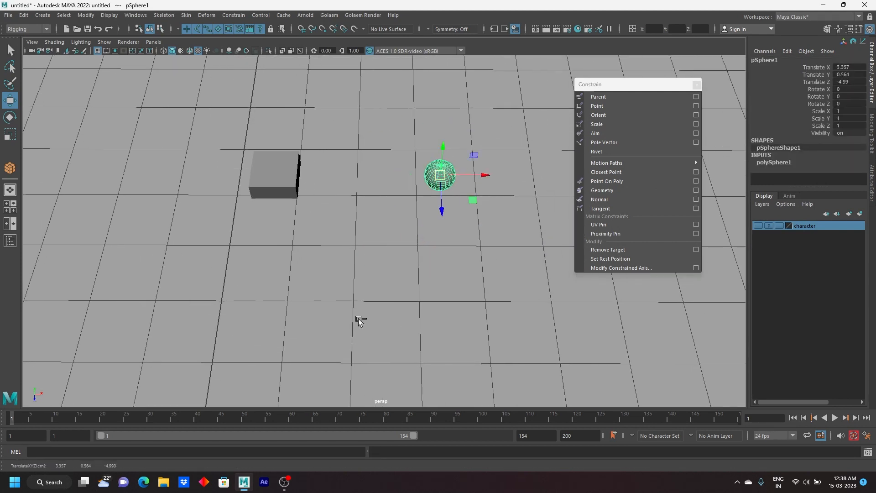
{"action": "key", "text": "ctrl+z"}
Step: Select the cube and open its point constraint weight, P Sphere 1W0, for editing
{"action": "left_click", "coordinate": [215, 239]}
{"action": "scroll", "coordinate": [807, 149], "scroll_direction": "down", "scroll_amount": 1}
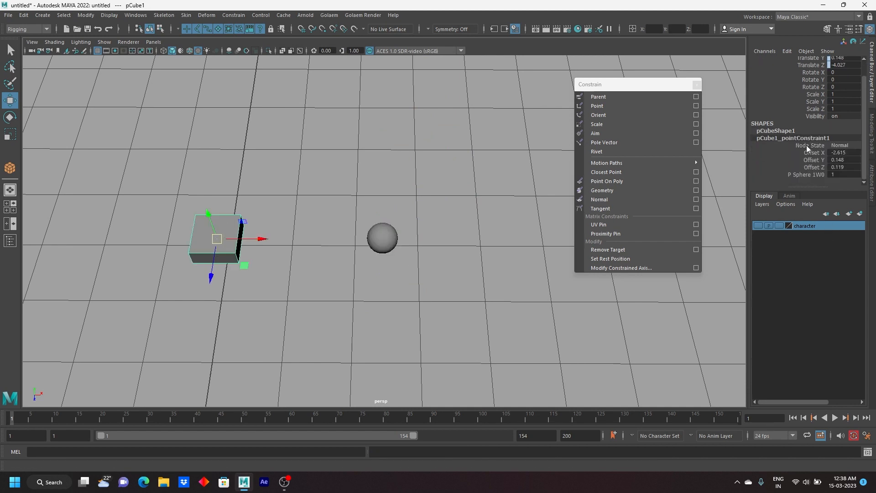
{"action": "left_click", "coordinate": [841, 175]}
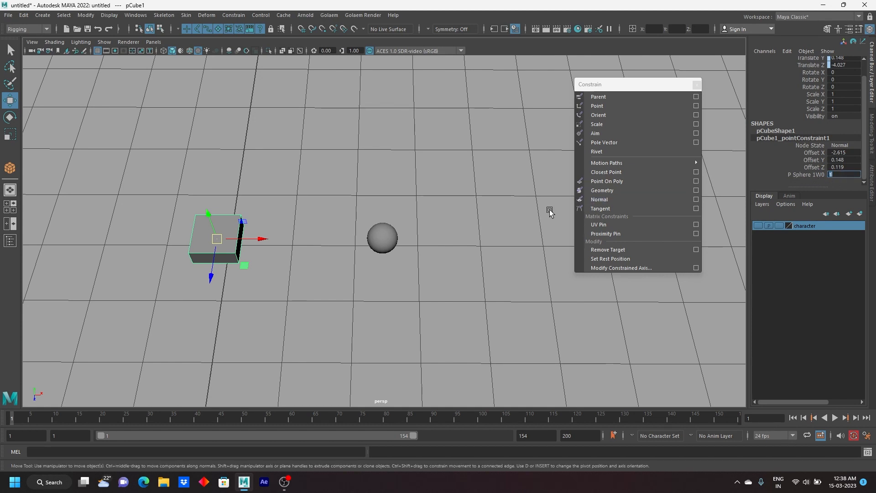
Step: Check again how the cube follows by moving the sphere slightly, then undo that movement
{"action": "left_click_drag", "start_coordinate": [319, 213], "coordinate": [477, 301]}
{"action": "left_click_drag", "start_coordinate": [383, 242], "coordinate": [422, 213]}
{"action": "key", "text": "ctrl+z"}
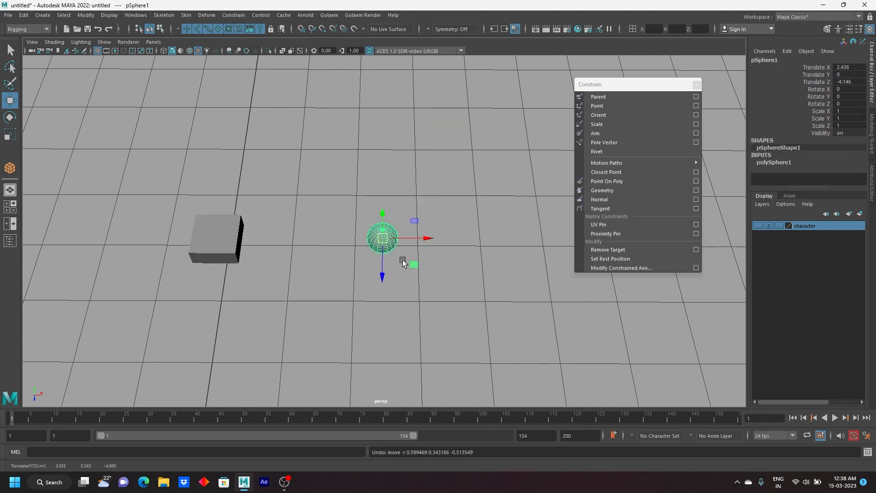
{"action": "scroll", "coordinate": [342, 251], "scroll_direction": "down", "scroll_amount": 3}
{"action": "middle_click_drag", "start_coordinate": [342, 251], "coordinate": [325, 239], "text": "alt"}
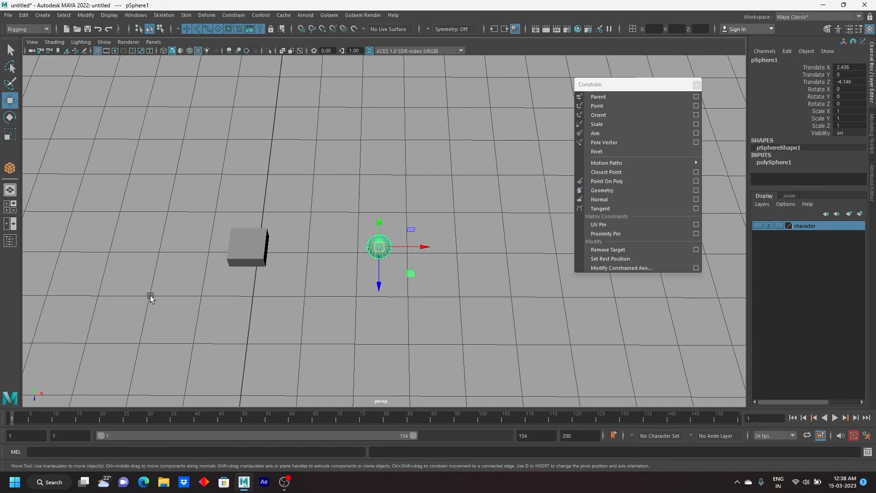
Step: Keyframe the sphere at frame 1 and its translation in a moved position at frame 35, then play the animation
{"action": "left_click", "coordinate": [246, 249]}
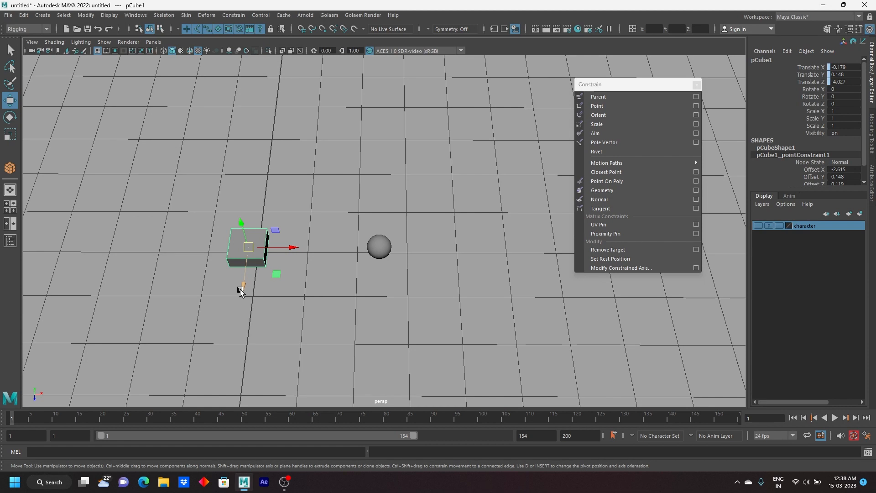
{"action": "left_click", "coordinate": [379, 246]}
{"action": "left_click_drag", "start_coordinate": [379, 247], "coordinate": [336, 283], "text": "alt"}
{"action": "key", "text": "s"}
{"action": "left_click", "coordinate": [179, 418]}
{"action": "left_click_drag", "start_coordinate": [307, 250], "coordinate": [461, 162]}
{"action": "key", "text": "shift+w"}
{"action": "key", "text": "alt+v"}
{"action": "key", "text": "alt+v"}
Step: Set the P Sphere 1W0 weight of the cube's point constraint to 1
{"action": "left_click_drag", "start_coordinate": [125, 211], "coordinate": [231, 324]}
{"action": "scroll", "coordinate": [795, 171], "scroll_direction": "down", "scroll_amount": 2}
{"action": "double_click", "coordinate": [832, 175]}
{"action": "type", "text": "1"}
{"action": "key", "text": "Return"}
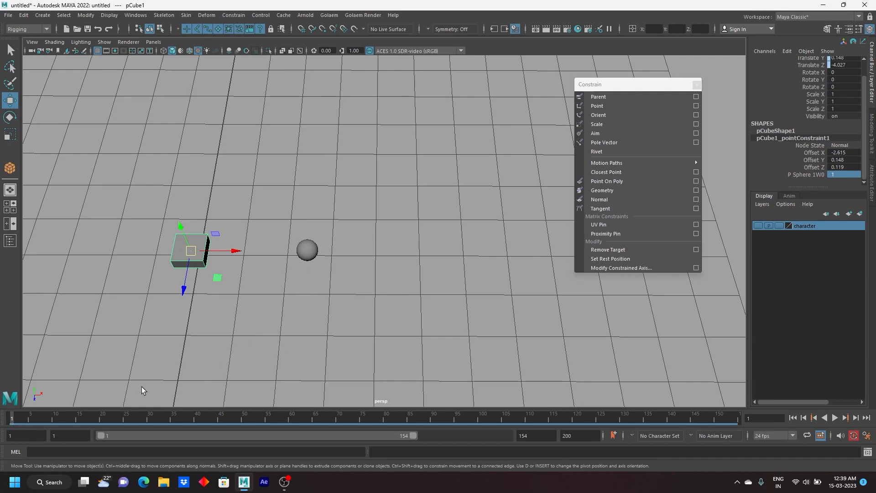
Step: Select the sphere, play its animation and scrub to frame 22 to examine how the cube follows
{"action": "left_click", "coordinate": [363, 236]}
{"action": "left_click_drag", "start_coordinate": [303, 223], "coordinate": [235, 351]}
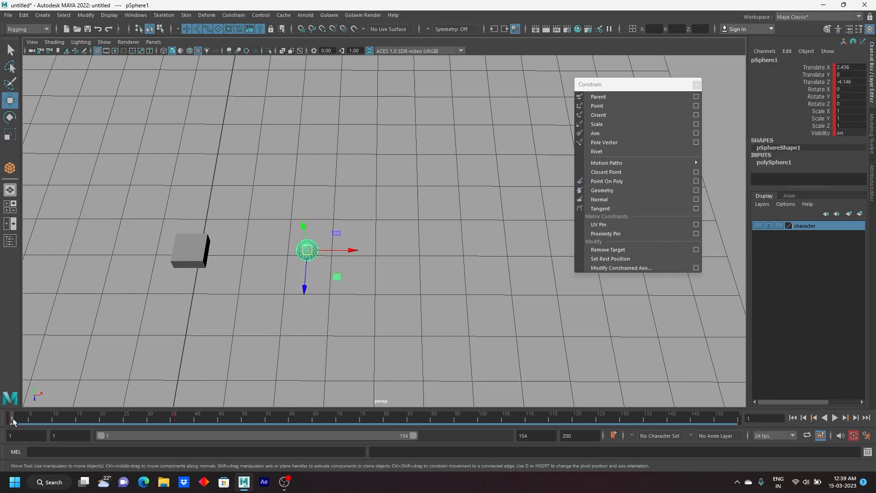
{"action": "key", "text": "alt+v"}
{"action": "left_click_drag", "start_coordinate": [85, 416], "coordinate": [109, 426]}
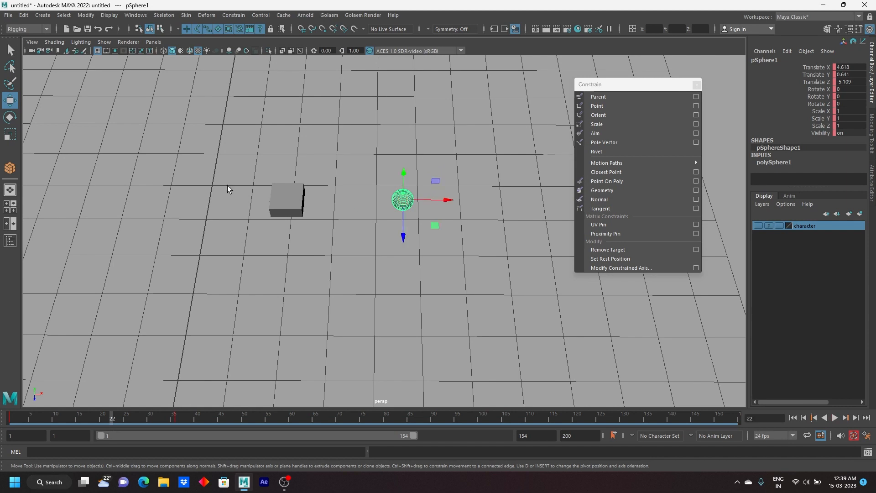
Step: Keyframe all channels of the constrained cube at frame 13 and play the animation to check its motion
{"action": "left_click_drag", "start_coordinate": [218, 178], "coordinate": [322, 297]}
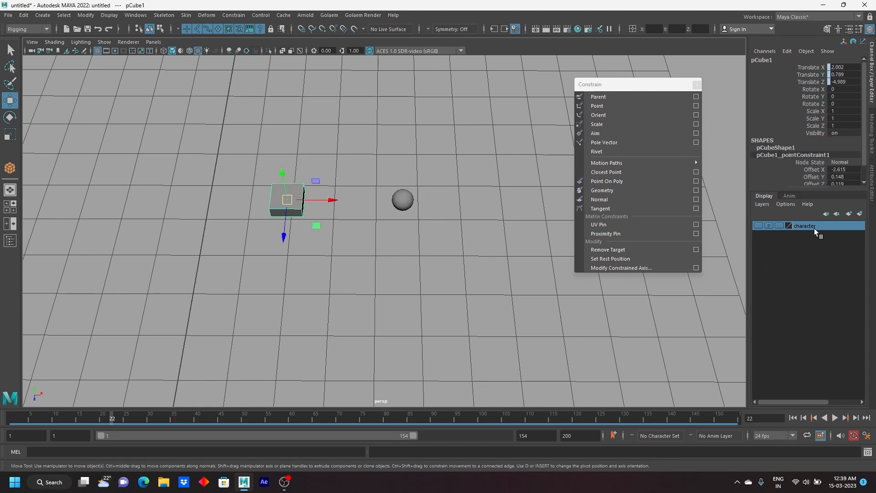
{"action": "scroll", "coordinate": [818, 170], "scroll_direction": "down", "scroll_amount": 1}
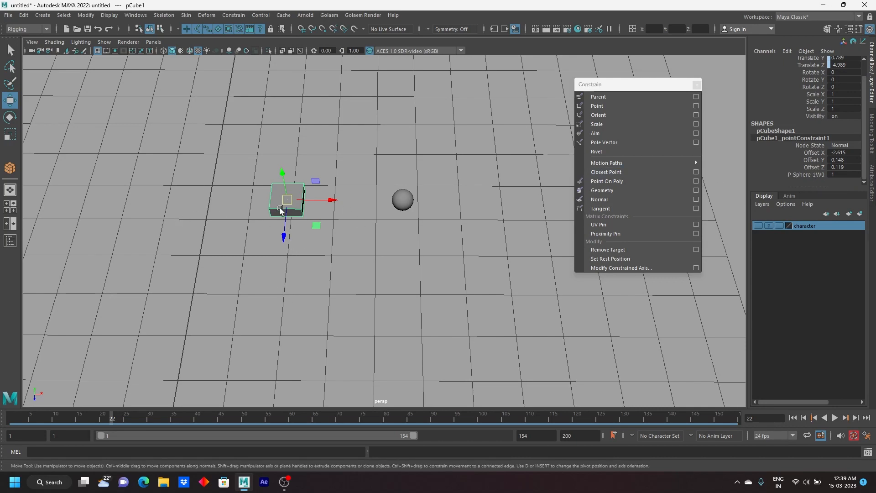
{"action": "mouse_move", "coordinate": [78, 419]}
{"action": "left_mouse_down"}
{"action": "mouse_move", "coordinate": [11, 416]}
{"action": "mouse_move", "coordinate": [70, 420]}
{"action": "left_mouse_up"}
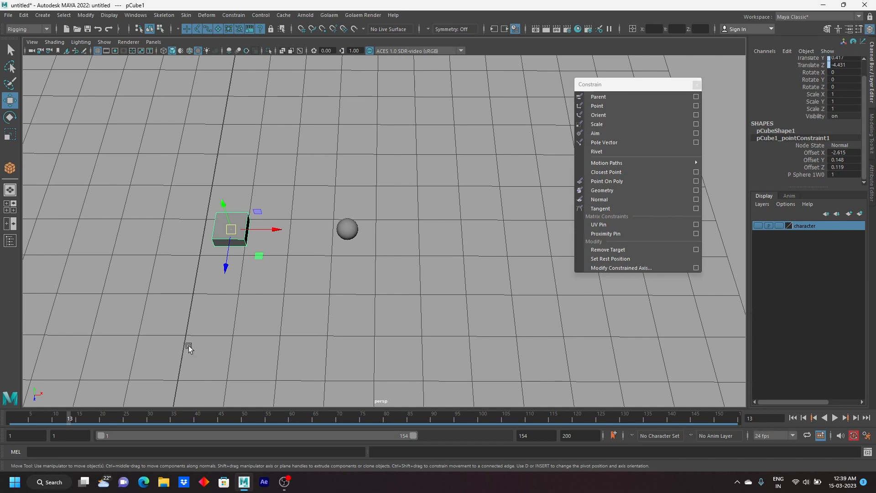
{"action": "key", "text": "s"}
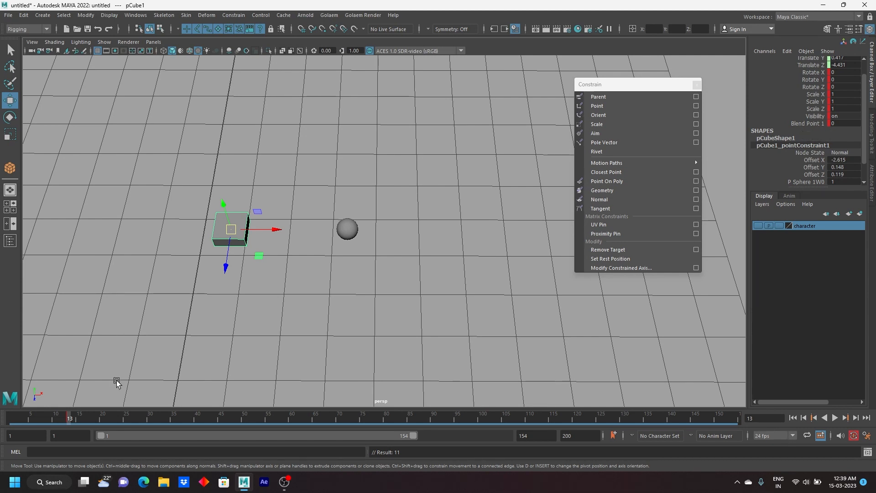
{"action": "key", "text": "alt+v"}
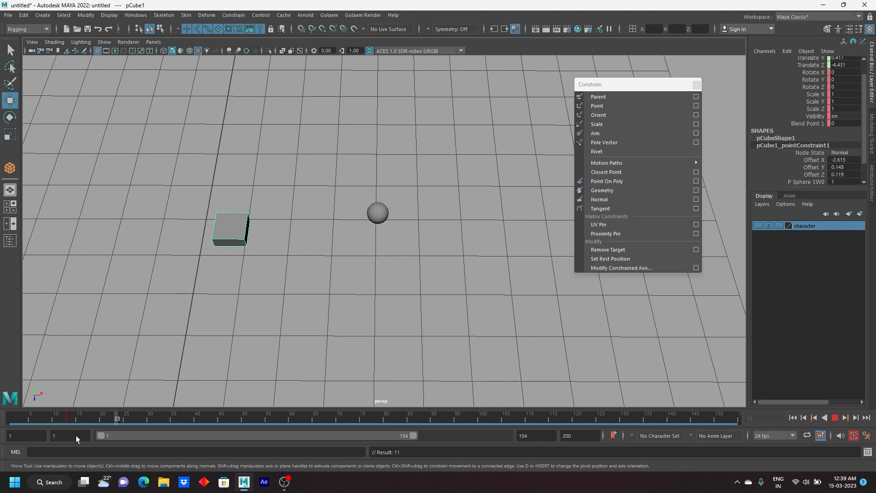
{"action": "key", "text": "alt+v"}
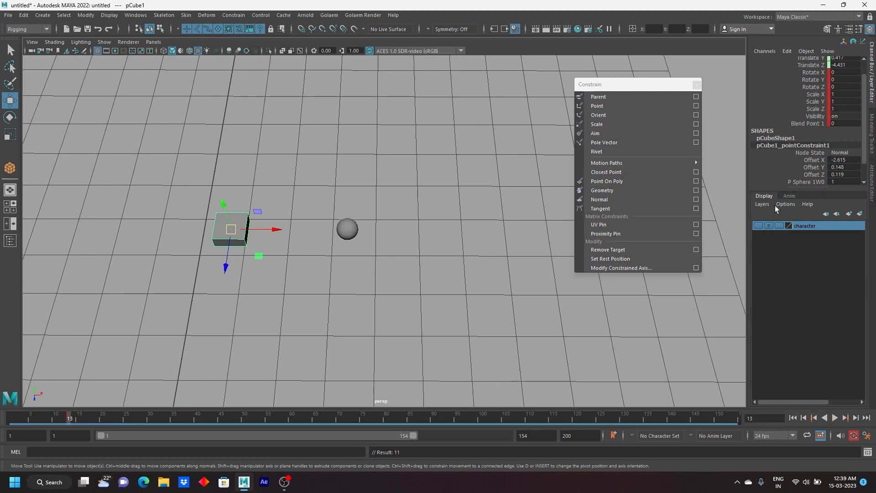
Step: Set the cube's Blend Point 1 attribute to 1 and play the animation
{"action": "left_click", "coordinate": [837, 123]}
{"action": "type", "text": "1"}
{"action": "key", "text": "Return"}
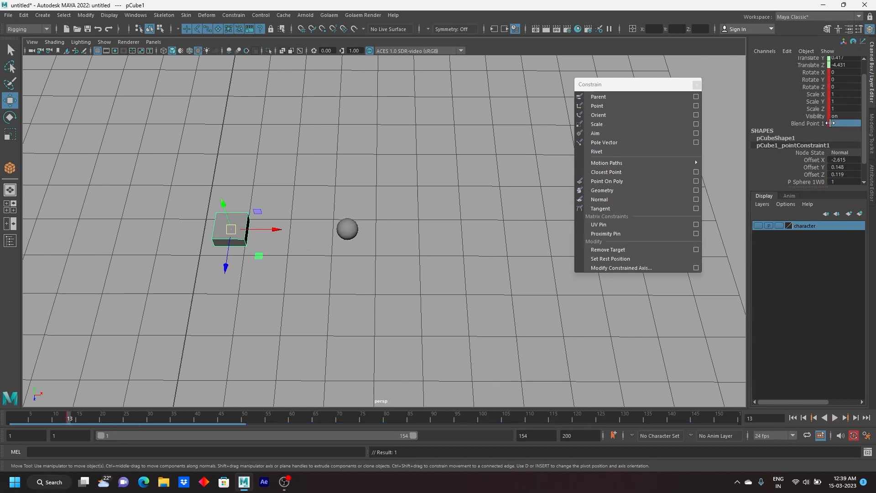
{"action": "key", "text": "alt+v"}
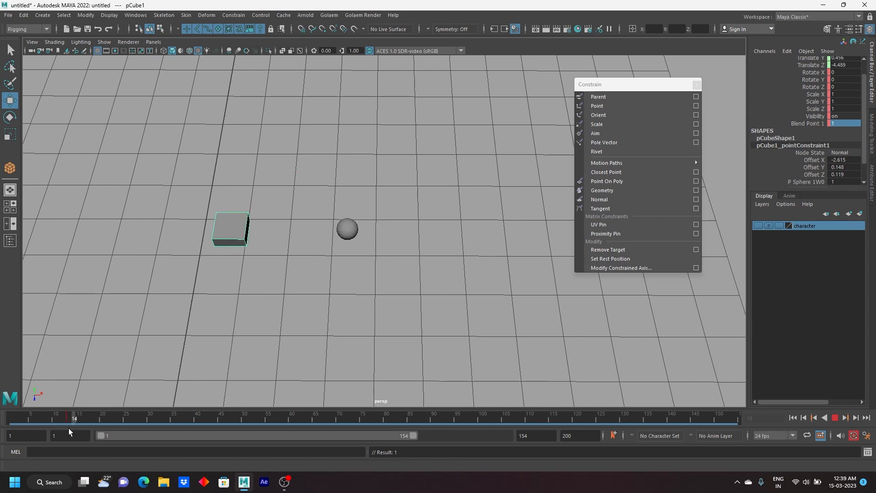
{"action": "key", "text": "alt+v"}
Step: Set the cube's Blend Point 1 attribute to 0 at frame 14 and play the animation again
{"action": "double_click", "coordinate": [840, 123]}
{"action": "type", "text": "0"}
{"action": "key", "text": "Return"}
{"action": "key", "text": "alt+v"}
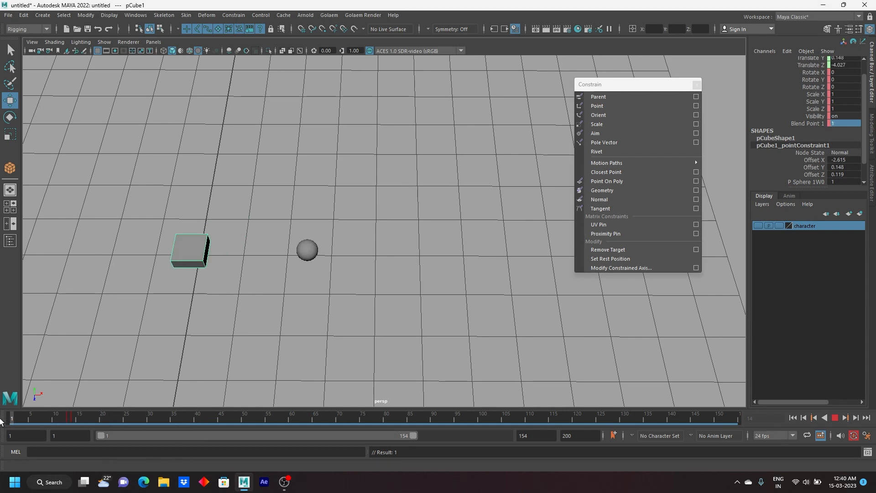
Step: Delete the cube's keyframes from the timeline
{"action": "mouse_move", "coordinate": [0, 421]}
{"action": "left_mouse_down"}
{"action": "mouse_move", "coordinate": [93, 423]}
{"action": "mouse_move", "coordinate": [10, 422]}
{"action": "left_mouse_up"}
{"action": "right_click", "coordinate": [32, 420]}
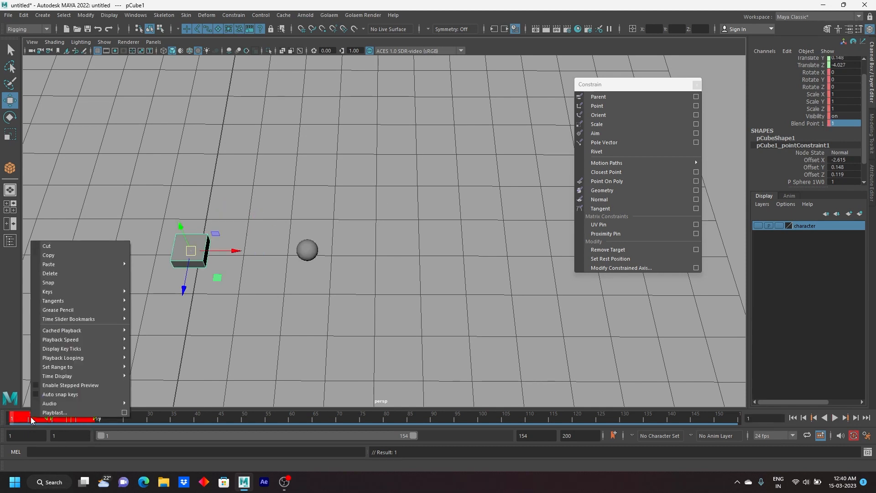
{"action": "left_click", "coordinate": [73, 277]}
Step: Delete the sphere's keyframes between frames 1 and 44
{"action": "left_click", "coordinate": [307, 249]}
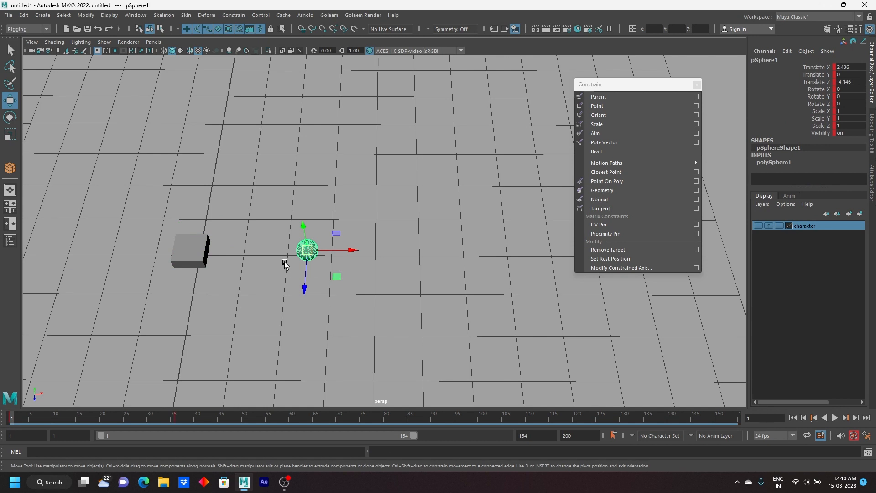
{"action": "left_click", "coordinate": [199, 422]}
{"action": "left_click_drag", "start_coordinate": [214, 422], "coordinate": [11, 419], "text": "shift"}
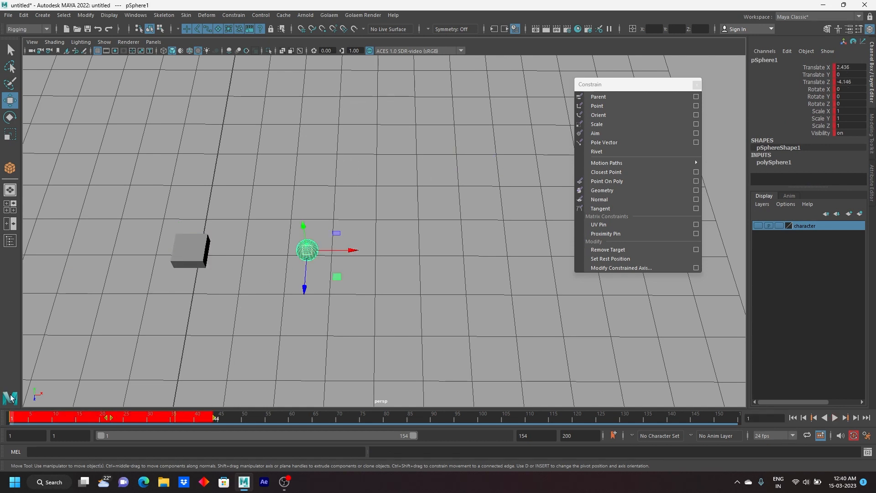
{"action": "right_click", "coordinate": [66, 421]}
{"action": "left_click", "coordinate": [100, 278]}
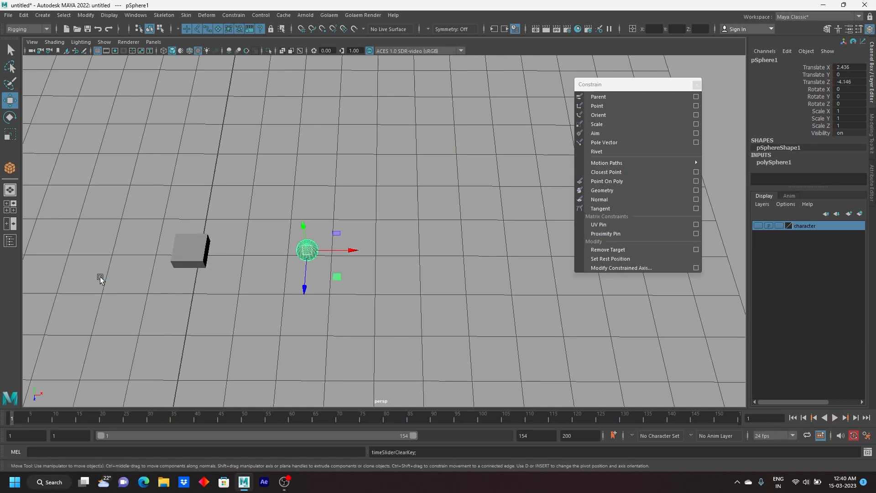
Step: Try removing the sphere as the target of the cube's point constraint with Remove Target, then undo the removal
{"action": "middle_click_drag", "start_coordinate": [314, 282], "coordinate": [411, 246], "text": "alt"}
{"action": "scroll", "coordinate": [374, 252], "scroll_direction": "up", "scroll_amount": 2}
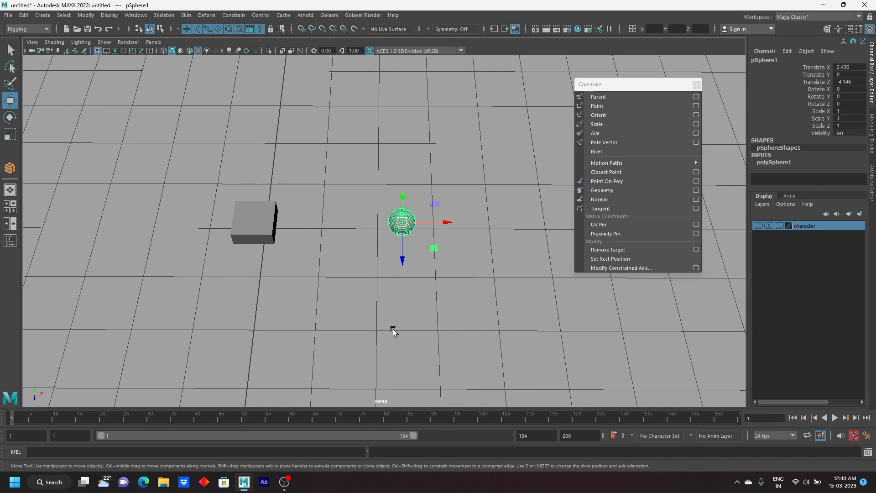
{"action": "left_click_drag", "start_coordinate": [350, 258], "coordinate": [315, 298], "text": "alt"}
{"action": "middle_click_drag", "start_coordinate": [316, 238], "coordinate": [346, 293], "text": "alt"}
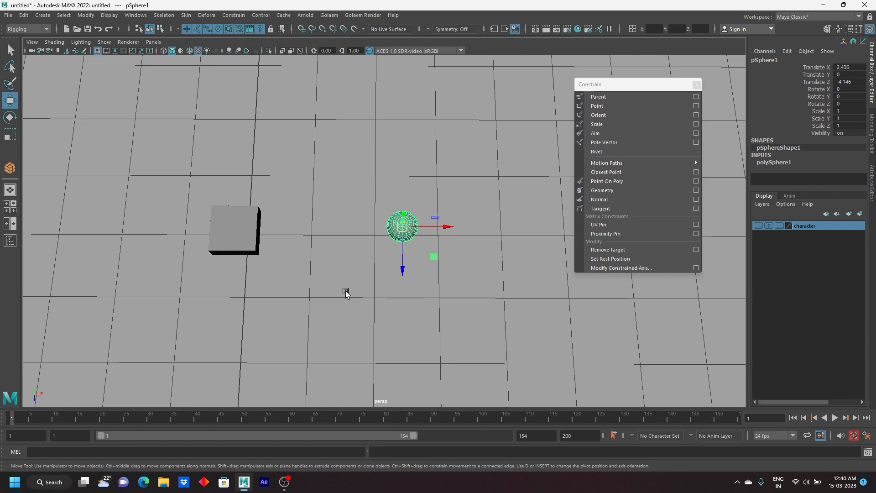
{"action": "left_click_drag", "start_coordinate": [283, 167], "coordinate": [162, 308]}
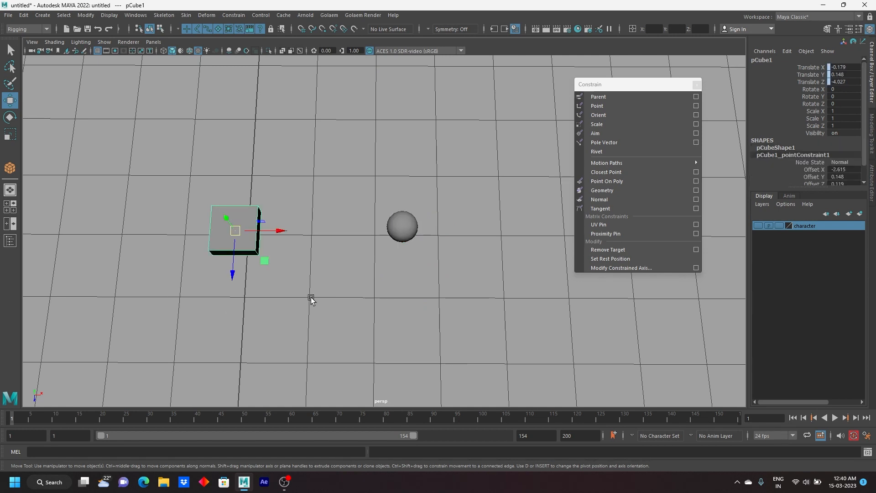
{"action": "left_click_drag", "start_coordinate": [462, 287], "coordinate": [417, 377], "text": "alt"}
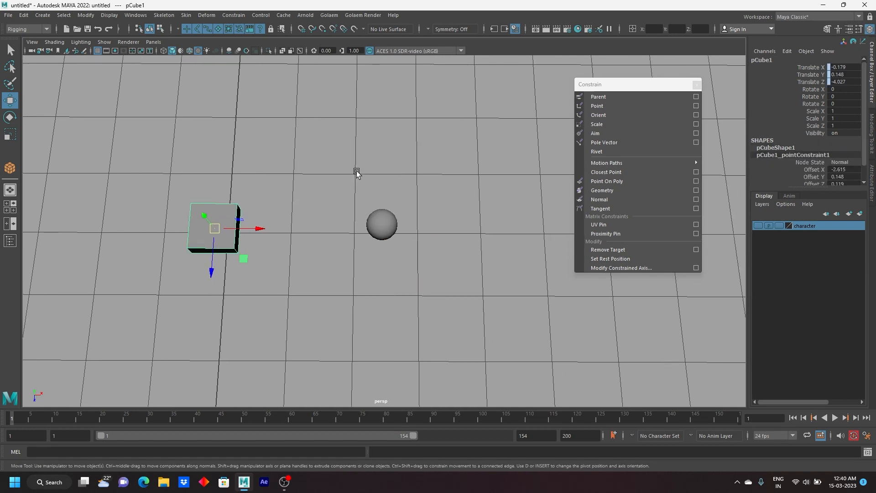
{"action": "left_click_drag", "start_coordinate": [356, 172], "coordinate": [402, 339]}
{"action": "left_click_drag", "start_coordinate": [285, 198], "coordinate": [170, 269]}
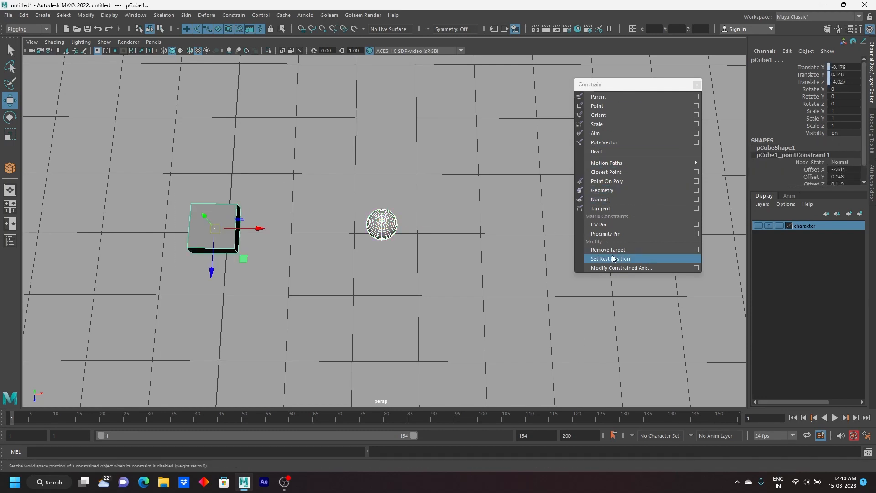
{"action": "left_click", "coordinate": [620, 250]}
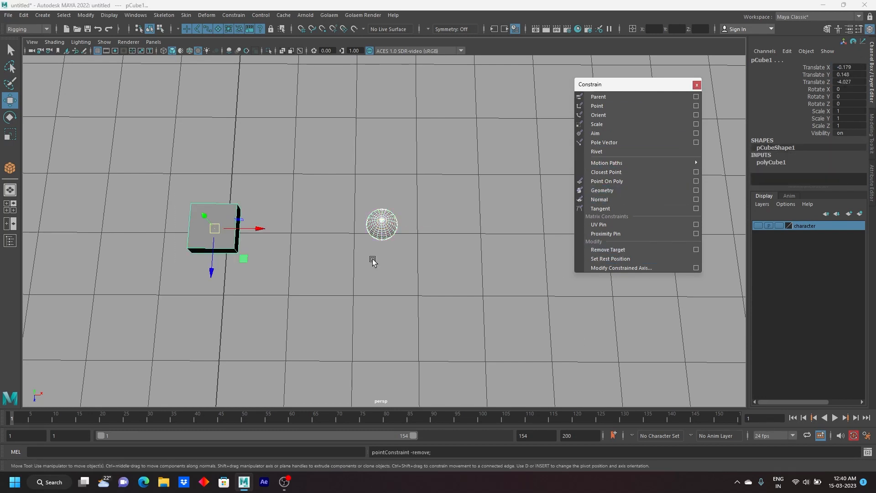
{"action": "left_click_drag", "start_coordinate": [282, 260], "coordinate": [275, 259], "text": "alt"}
{"action": "key", "text": "ctrl+z"}
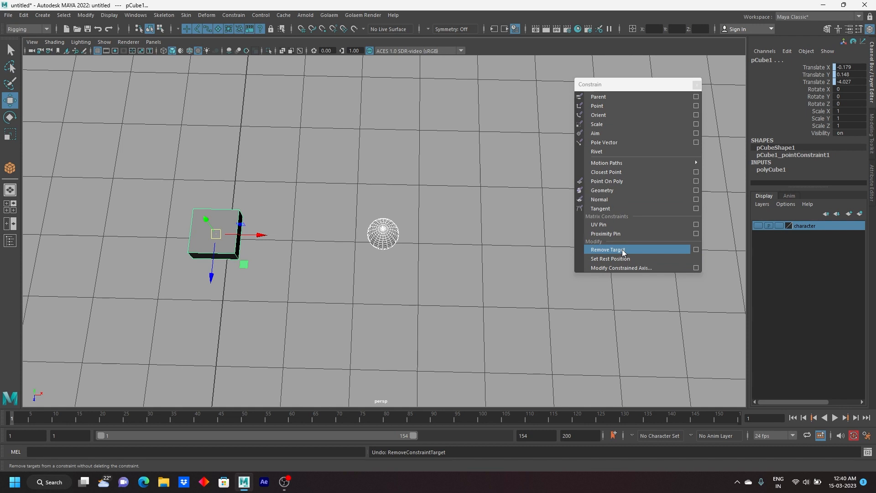
Step: Delete the cube's point constraint node from under pCube1 in the Outliner, closing the Outliner when done
{"action": "left_click", "coordinate": [207, 157]}
{"action": "left_click", "coordinate": [222, 244]}
{"action": "left_click", "coordinate": [141, 16]}
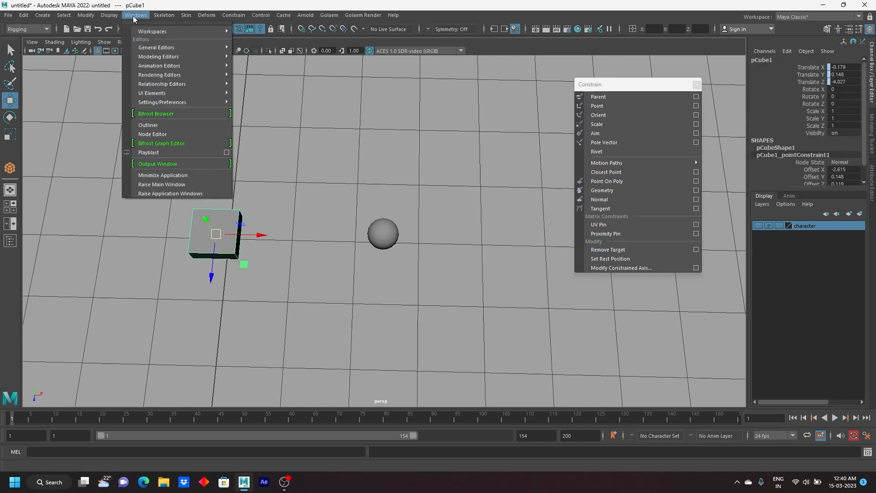
{"action": "left_click", "coordinate": [162, 125]}
{"action": "scroll", "coordinate": [623, 270], "scroll_direction": "down", "scroll_amount": 1}
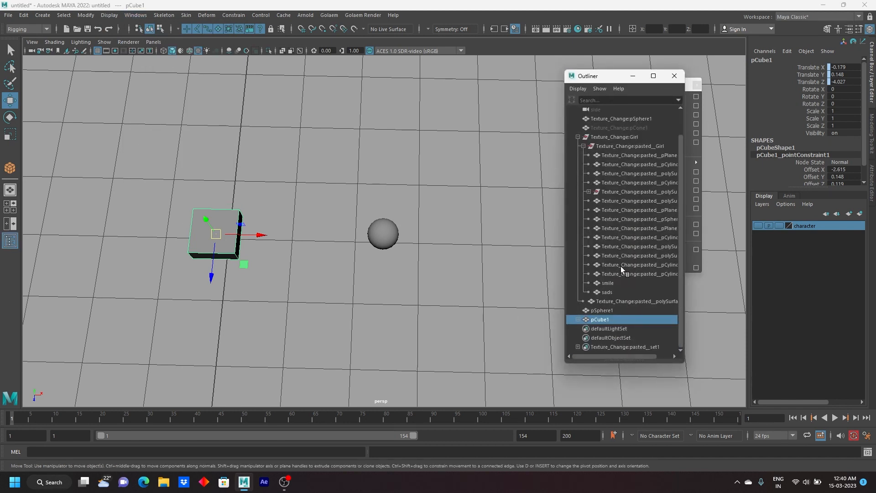
{"action": "left_click", "coordinate": [577, 319]}
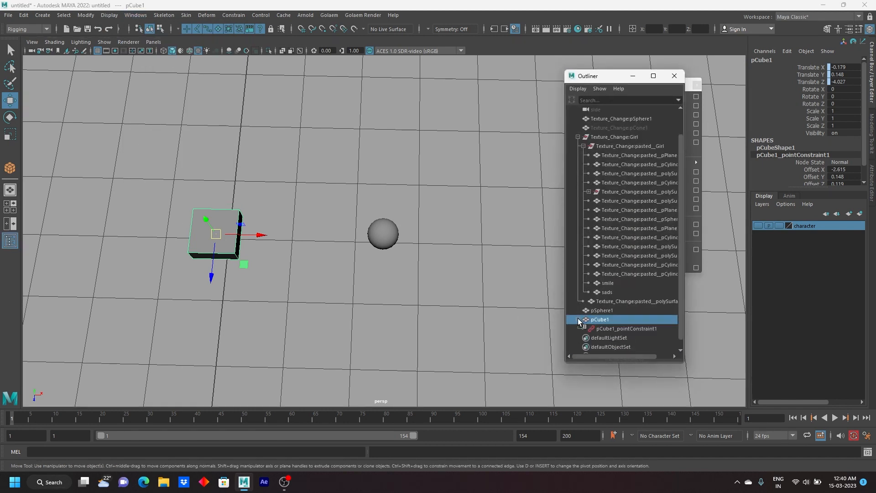
{"action": "left_click", "coordinate": [612, 329]}
{"action": "key", "text": "Delete"}
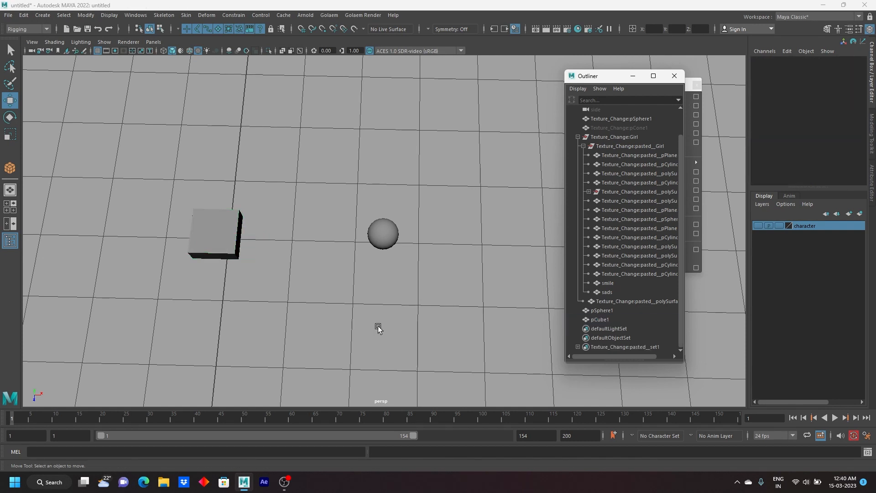
{"action": "left_click", "coordinate": [674, 78]}
Step: Duplicate the sphere and move the copy away from the original to about X 2.42, Z -7.09
{"action": "left_click", "coordinate": [383, 234]}
{"action": "scroll", "coordinate": [450, 297], "scroll_direction": "down", "scroll_amount": 2}
{"action": "middle_click_drag", "start_coordinate": [450, 271], "coordinate": [405, 269], "text": "alt"}
{"action": "key", "text": "ctrl+d"}
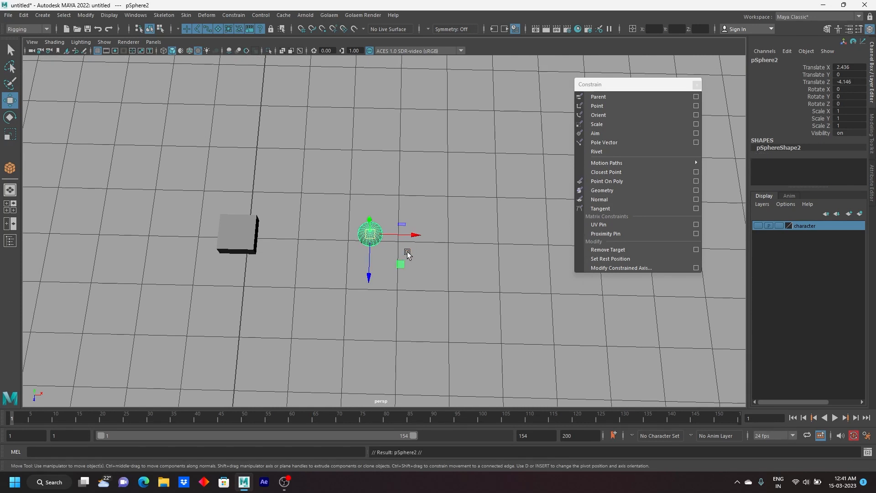
{"action": "left_click_drag", "start_coordinate": [415, 235], "coordinate": [358, 143]}
{"action": "middle_click_drag", "start_coordinate": [359, 143], "coordinate": [281, 205], "text": "alt"}
{"action": "left_click_drag", "start_coordinate": [276, 145], "coordinate": [344, 143]}
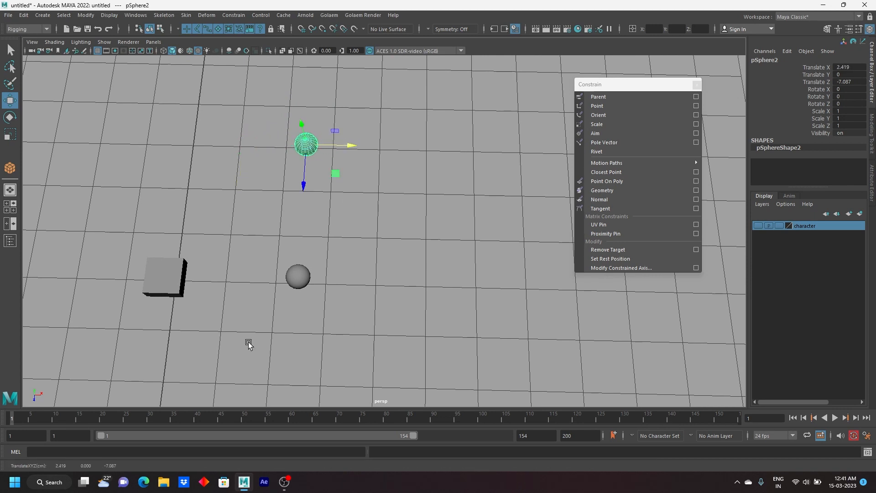
Step: Point-constrain the cube to the original sphere with Maintain offset off, all axes constrained and weight 1
{"action": "left_click_drag", "start_coordinate": [125, 226], "coordinate": [185, 334]}
{"action": "middle_click_drag", "start_coordinate": [185, 334], "coordinate": [203, 319], "text": "alt"}
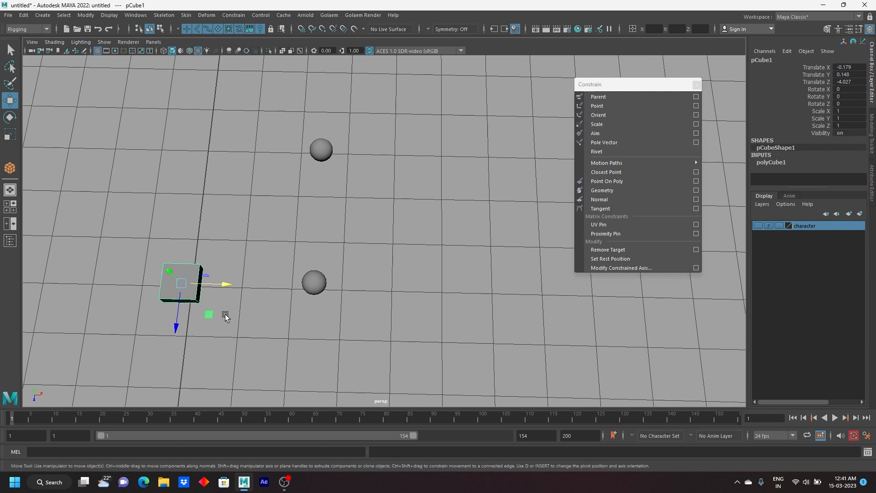
{"action": "left_click_drag", "start_coordinate": [303, 254], "coordinate": [352, 347]}
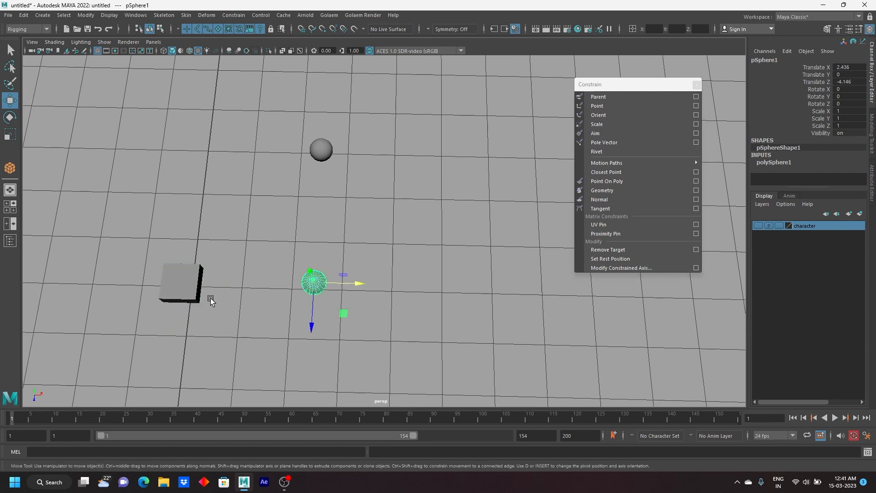
{"action": "left_click", "coordinate": [182, 280], "text": "shift"}
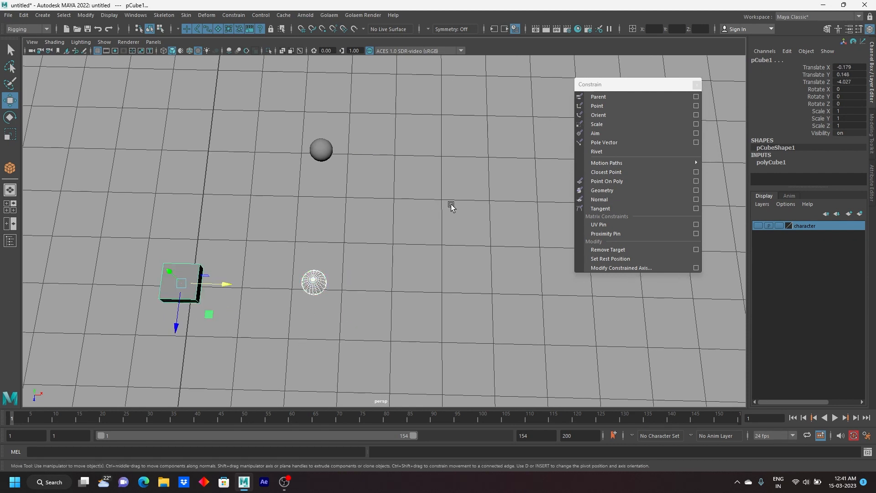
{"action": "left_click", "coordinate": [696, 105]}
{"action": "left_click", "coordinate": [654, 172]}
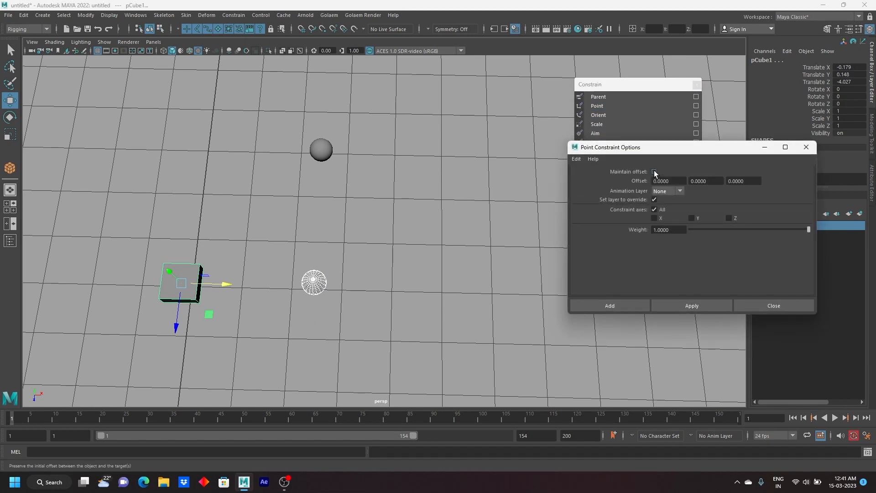
{"action": "left_click", "coordinate": [599, 307]}
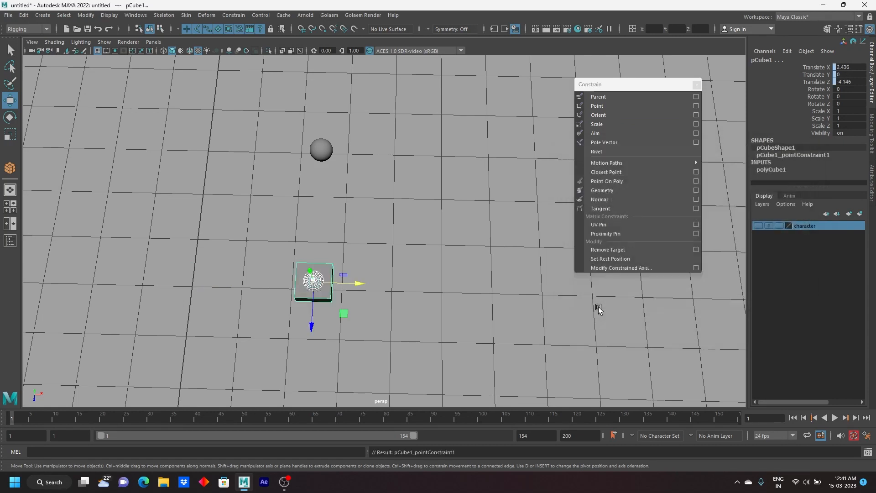
Step: Add the duplicate sphere as a second point constraint target of the cube by repeating the last command
{"action": "left_click_drag", "start_coordinate": [292, 206], "coordinate": [264, 238], "text": "alt"}
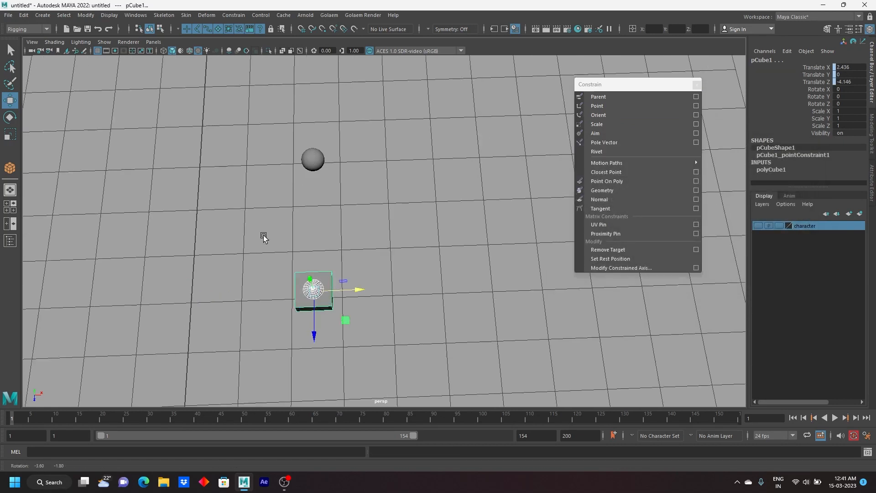
{"action": "left_click", "coordinate": [310, 163]}
{"action": "left_click", "coordinate": [326, 309]}
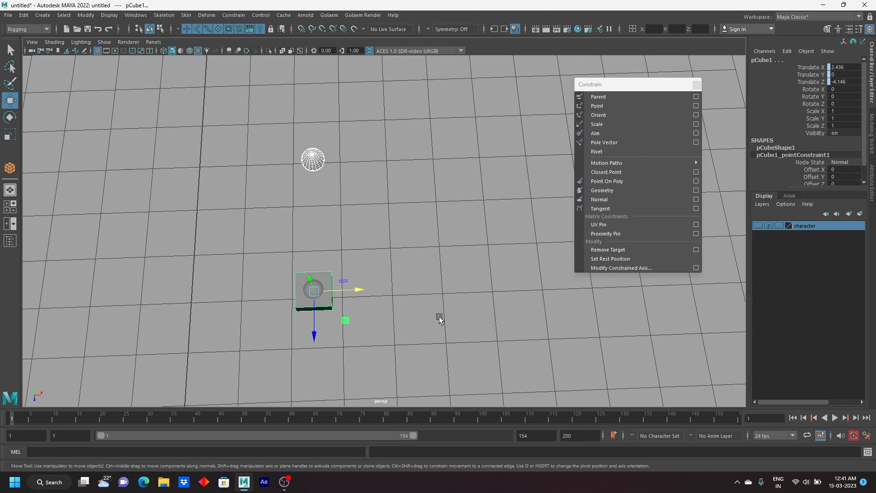
{"action": "key", "text": "g"}
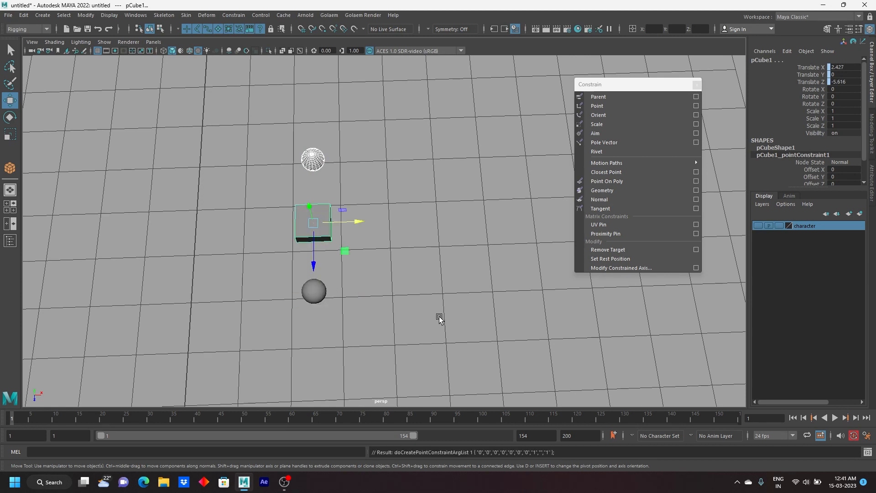
{"action": "left_click_drag", "start_coordinate": [428, 316], "coordinate": [419, 316], "text": "alt"}
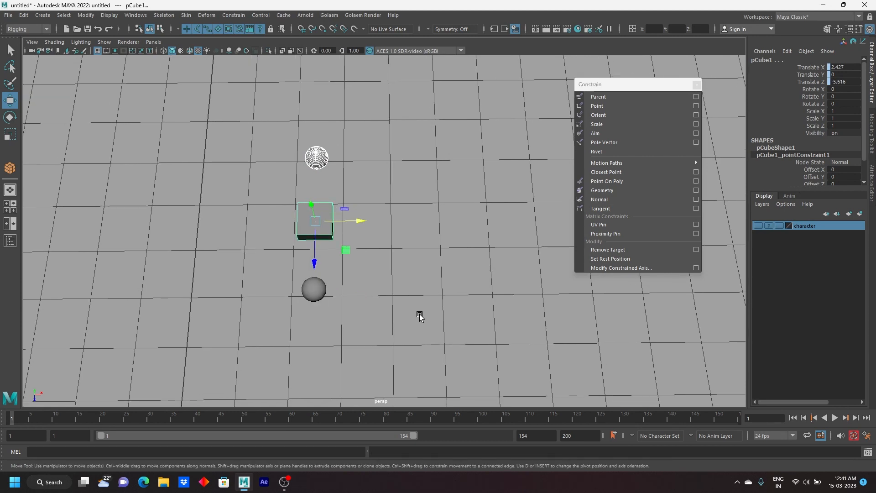
Step: Undo both point constraint applications on the cube
{"action": "key", "text": "ctrl+z"}
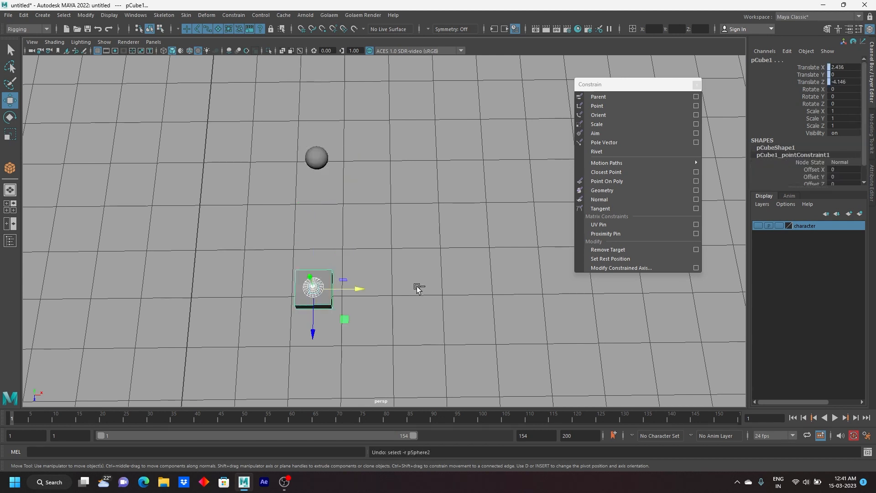
{"action": "key", "text": "ctrl+z"}
{"action": "key", "text": "ctrl+z"}
{"action": "key", "text": "ctrl+z"}
{"action": "key", "text": "ctrl+z"}
{"action": "key", "text": "ctrl+z"}
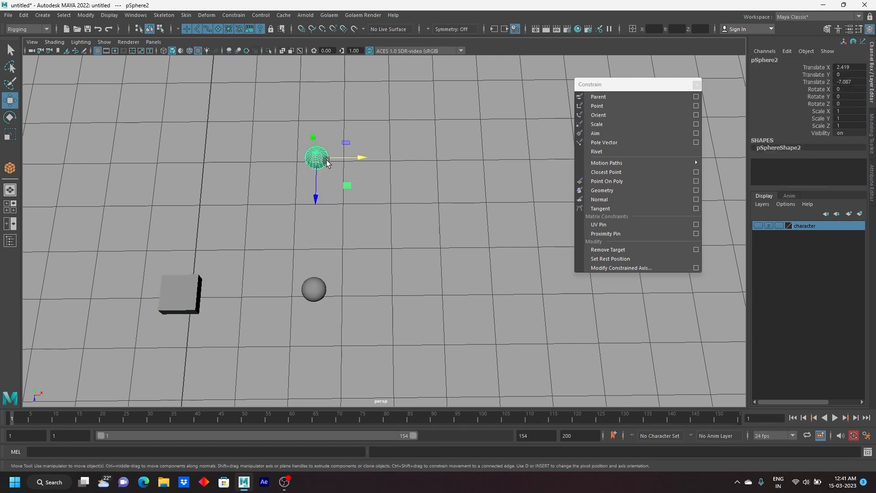
{"action": "key", "text": "ctrl+z"}
{"action": "key", "text": "ctrl+z"}
{"action": "key", "text": "ctrl+z"}
{"action": "key", "text": "ctrl+z"}
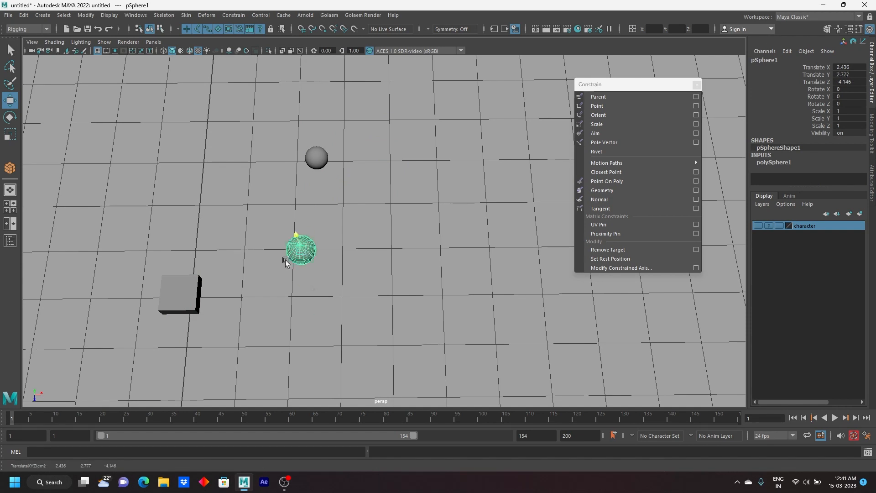
Step: Point-constrain the cube to both spheres at once with Maintain offset off, all axes constrained and weight 1
{"action": "left_click_drag", "start_coordinate": [388, 140], "coordinate": [206, 193]}
{"action": "left_click_drag", "start_coordinate": [402, 285], "coordinate": [261, 340], "text": "shift"}
{"action": "left_click", "coordinate": [175, 288]}
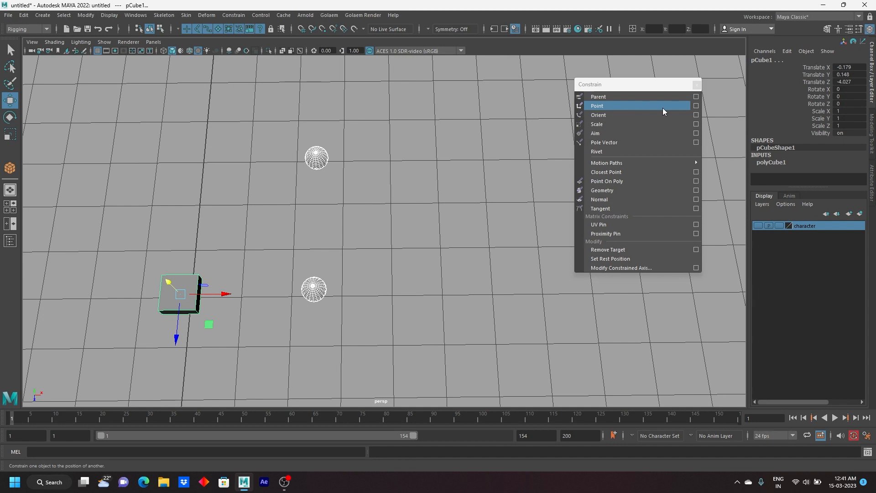
{"action": "left_click", "coordinate": [695, 106]}
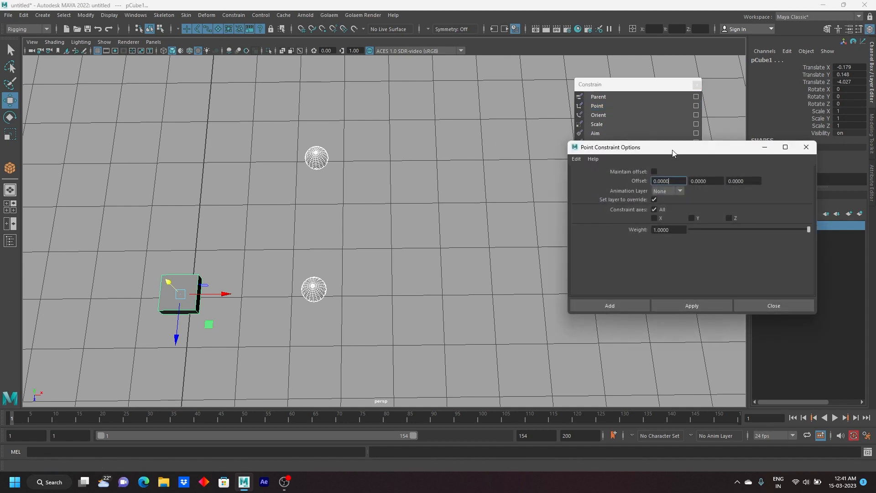
{"action": "left_click", "coordinate": [594, 308]}
{"action": "left_click", "coordinate": [401, 293]}
{"action": "left_click", "coordinate": [317, 159]}
{"action": "left_click", "coordinate": [314, 290]}
{"action": "left_click", "coordinate": [429, 255]}
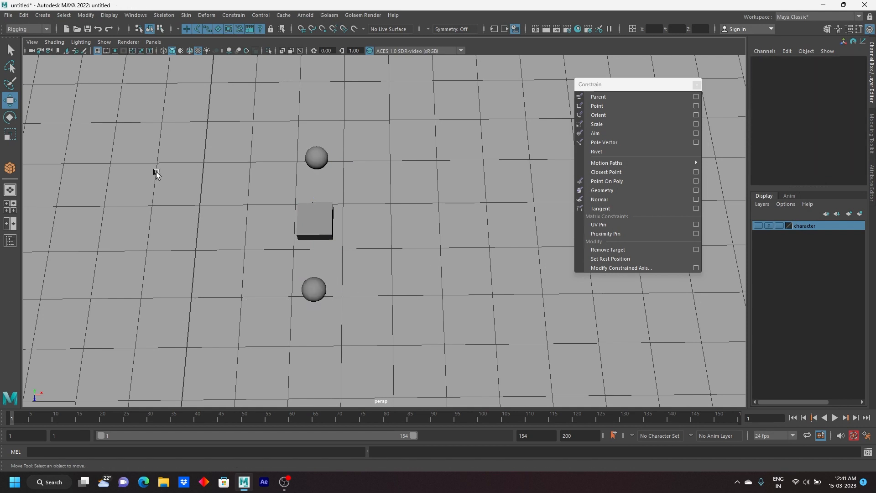
Step: Move the duplicate sphere around to test how the constrained cube follows, then undo the move
{"action": "left_click", "coordinate": [316, 158]}
{"action": "scroll", "coordinate": [303, 253], "scroll_direction": "down", "scroll_amount": 2}
{"action": "middle_click_drag", "start_coordinate": [302, 256], "coordinate": [182, 229], "text": "alt"}
{"action": "left_click_drag", "start_coordinate": [220, 171], "coordinate": [393, 277]}
{"action": "key", "text": "ctrl+z"}
{"action": "scroll", "coordinate": [330, 278], "scroll_direction": "down", "scroll_amount": 3}
{"action": "middle_click_drag", "start_coordinate": [295, 242], "coordinate": [300, 218], "text": "alt"}
{"action": "scroll", "coordinate": [305, 213], "scroll_direction": "up", "scroll_amount": 3}
{"action": "middle_click_drag", "start_coordinate": [307, 188], "coordinate": [300, 184], "text": "alt"}
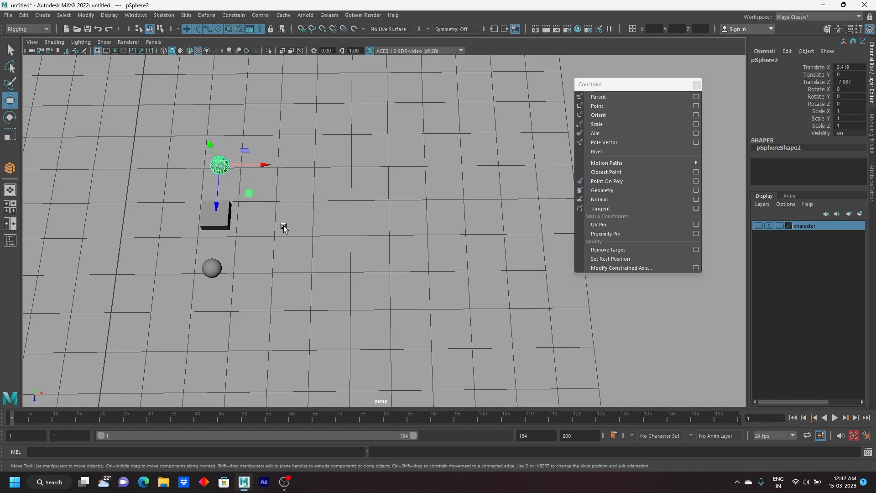
Step: In the top view with the grid hidden, move the duplicate sphere to about X 15.66, Z -4.56
{"action": "key", "text": "space"}
{"action": "key", "text": "space"}
{"action": "middle_click_drag", "start_coordinate": [372, 133], "coordinate": [160, 307], "text": "alt"}
{"action": "left_click", "coordinate": [97, 51]}
{"action": "middle_click_drag", "start_coordinate": [175, 226], "coordinate": [168, 174], "text": "alt"}
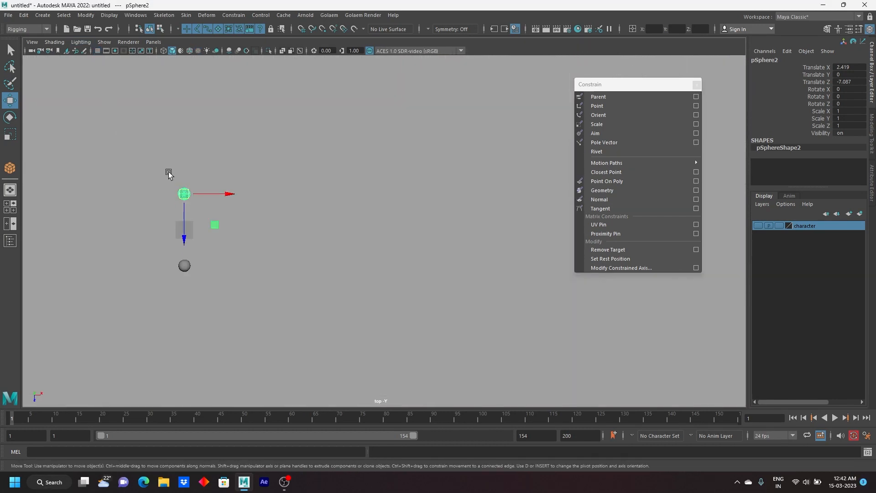
{"action": "left_click_drag", "start_coordinate": [182, 187], "coordinate": [505, 249]}
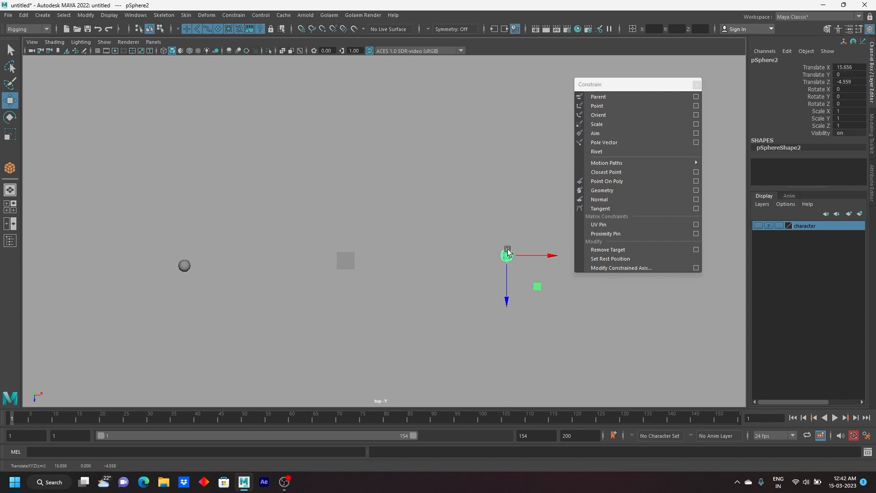
Step: Close the floating Constrain window and change the viewport background to the blue gradient
{"action": "left_click_drag", "start_coordinate": [616, 88], "coordinate": [395, 42]}
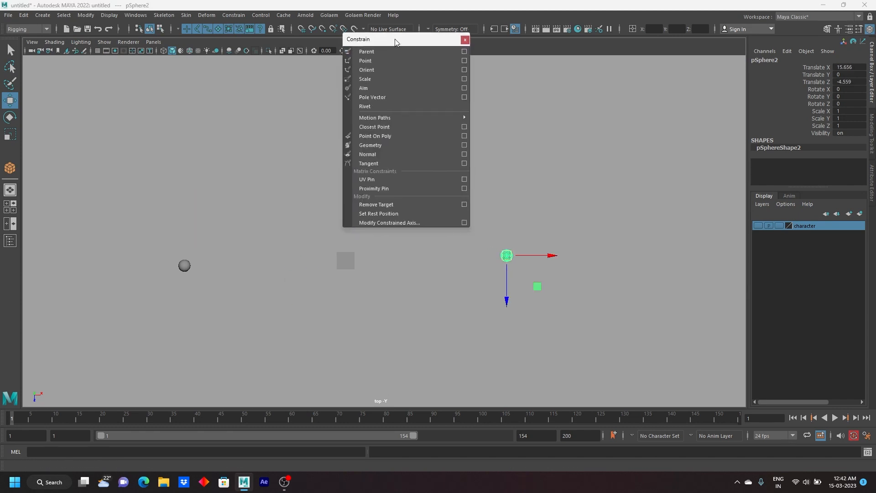
{"action": "left_click", "coordinate": [464, 38]}
{"action": "middle_click_drag", "start_coordinate": [481, 150], "coordinate": [510, 144], "text": "alt"}
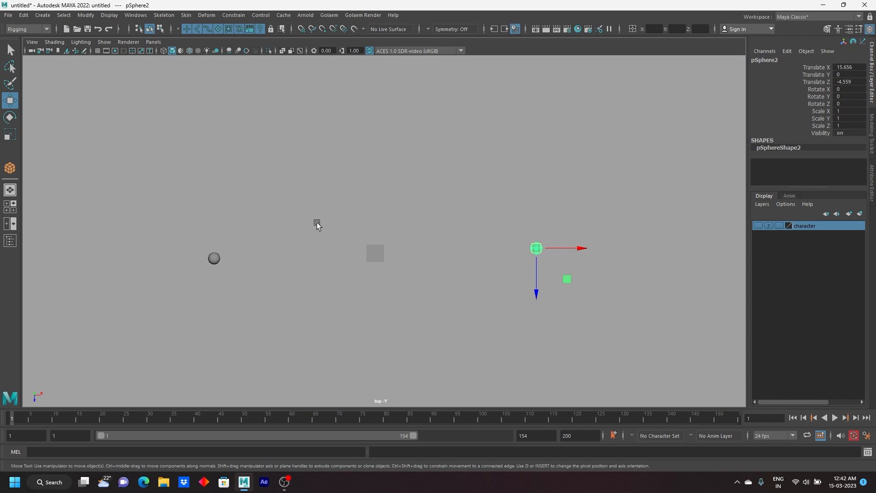
{"action": "key", "text": "alt+b"}
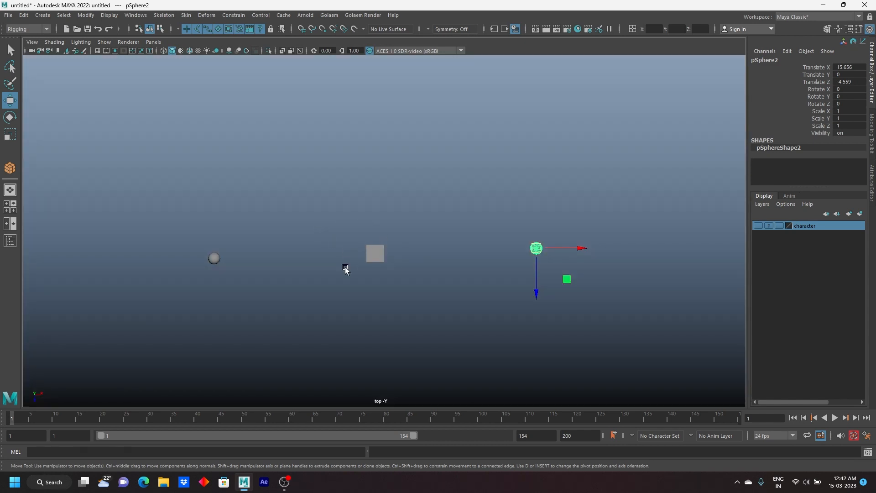
Step: Select the cube and enlarge the channel area to show its point constraint weights for both spheres
{"action": "left_click", "coordinate": [375, 253]}
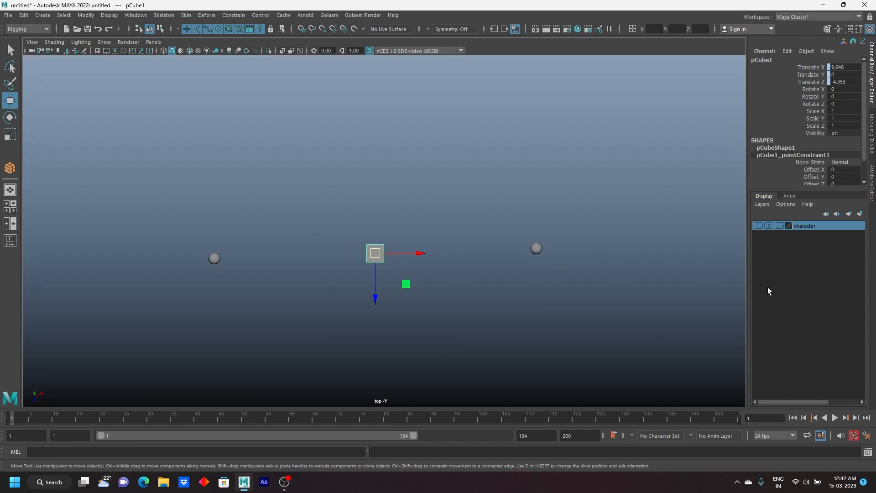
{"action": "scroll", "coordinate": [806, 143], "scroll_direction": "down", "scroll_amount": 2}
{"action": "left_click_drag", "start_coordinate": [604, 313], "coordinate": [514, 224]}
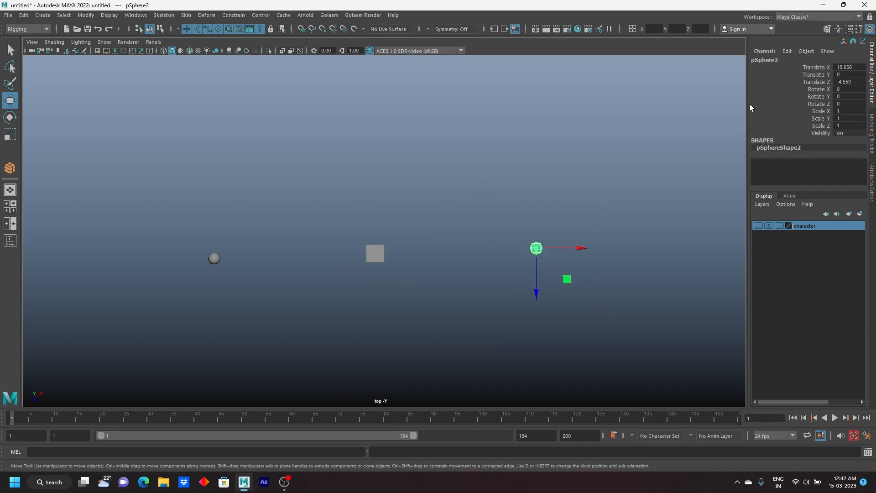
{"action": "left_click_drag", "start_coordinate": [247, 210], "coordinate": [168, 333]}
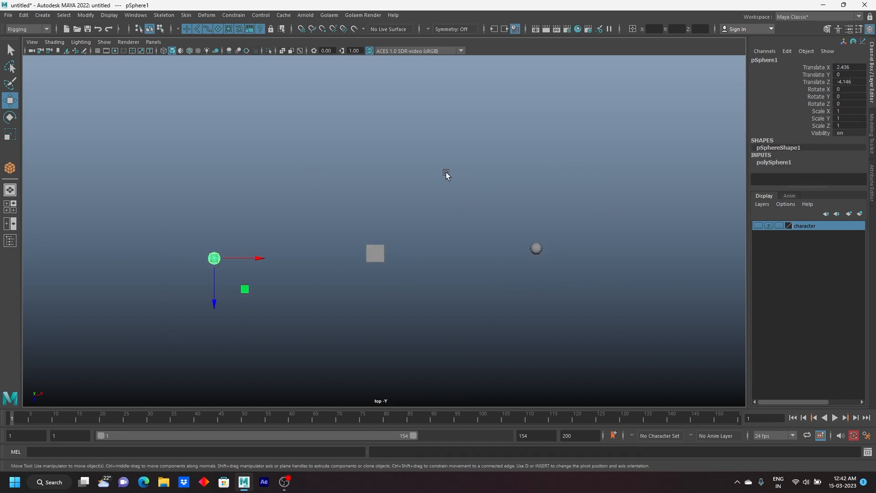
{"action": "left_click_drag", "start_coordinate": [357, 168], "coordinate": [439, 325]}
{"action": "scroll", "coordinate": [832, 151], "scroll_direction": "down", "scroll_amount": 1}
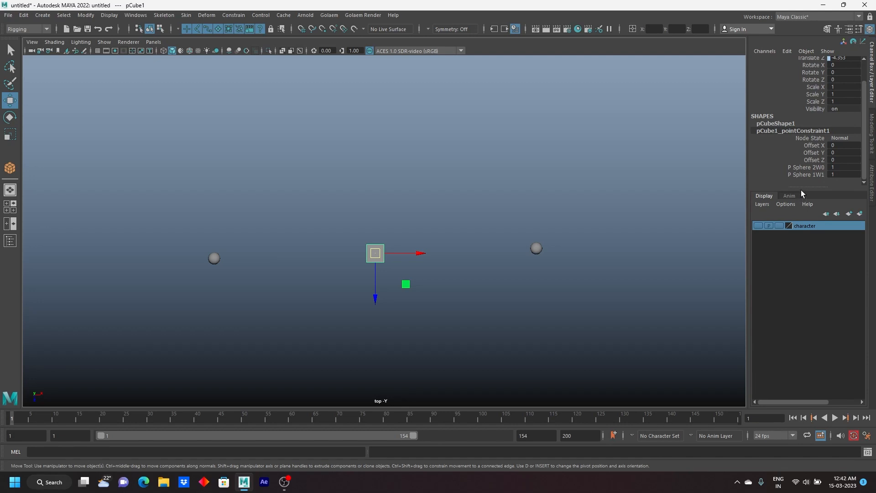
{"action": "left_click_drag", "start_coordinate": [801, 188], "coordinate": [795, 291]}
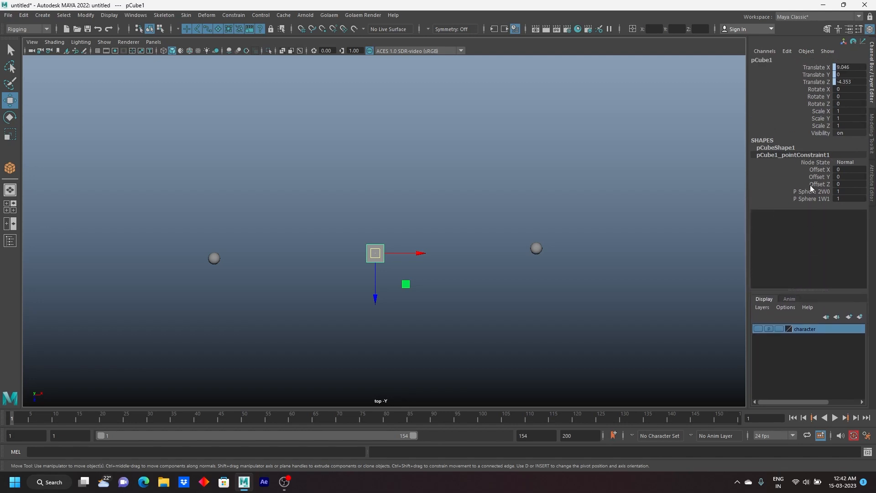
Step: Set the cube's point constraint weight P Sphere 1W1 to 0
{"action": "left_click", "coordinate": [815, 199]}
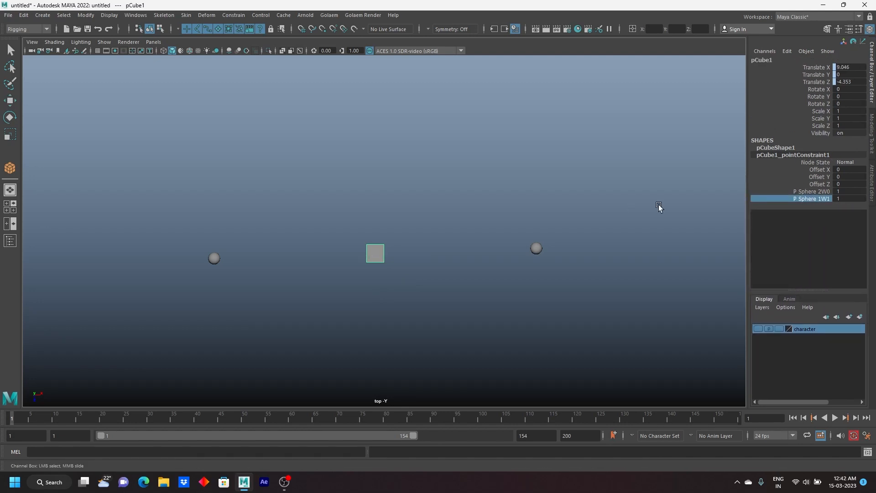
{"action": "middle_click_drag", "start_coordinate": [628, 195], "coordinate": [626, 189]}
{"action": "middle_click_drag", "start_coordinate": [625, 190], "coordinate": [622, 190]}
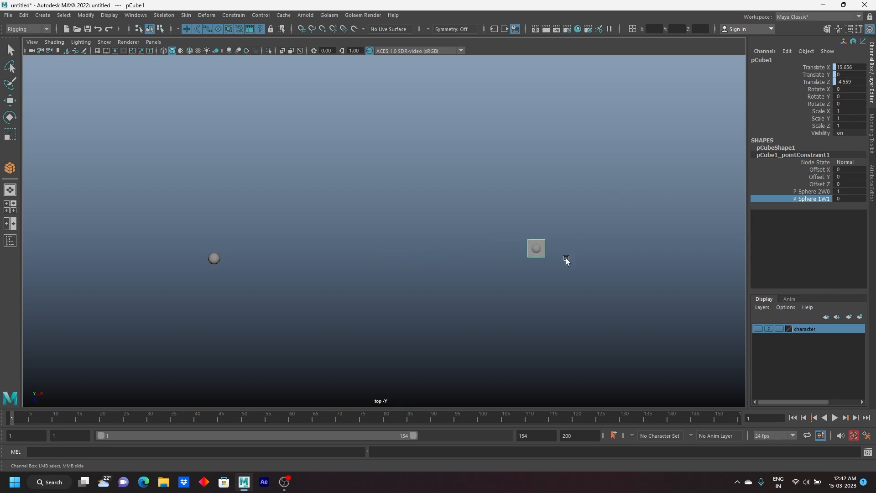
Step: Move the original sphere to test whether it still influences the cube, then undo the move
{"action": "scroll", "coordinate": [565, 260], "scroll_direction": "up", "scroll_amount": 3}
{"action": "left_click", "coordinate": [150, 269]}
{"action": "key", "text": "w"}
{"action": "left_click_drag", "start_coordinate": [150, 272], "coordinate": [274, 216]}
{"action": "key", "text": "ctrl+z"}
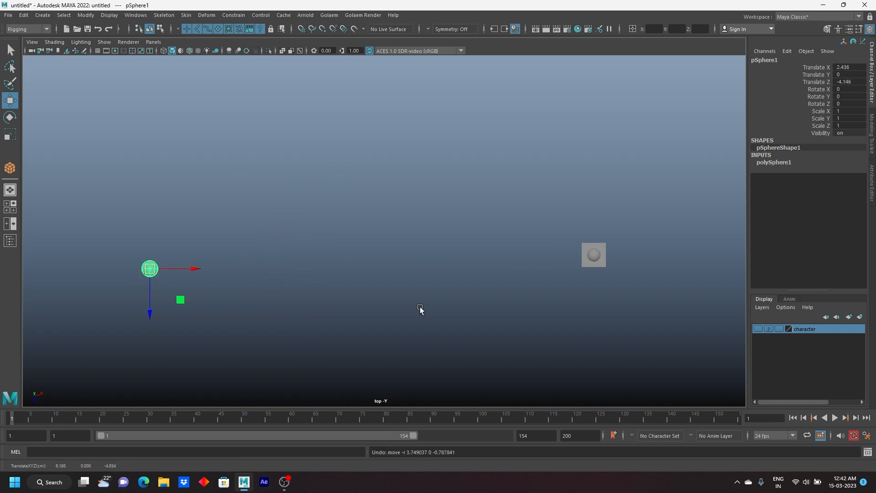
Step: Move the duplicated sphere to test its influence on the cube, and undo the move
{"action": "left_click", "coordinate": [593, 255]}
{"action": "left_click_drag", "start_coordinate": [595, 255], "coordinate": [541, 229]}
{"action": "key", "text": "ctrl+z"}
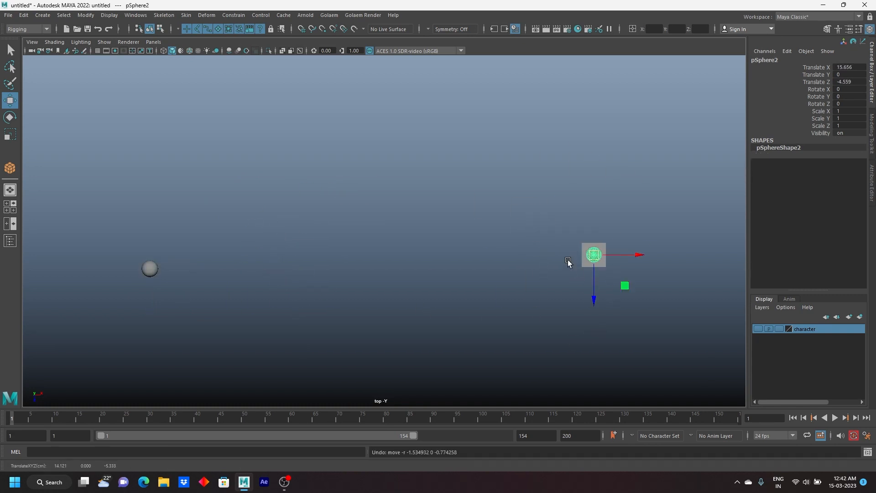
Step: Set the cube's point constraint weight P Sphere 1W1 to 1
{"action": "left_click", "coordinate": [582, 265]}
{"action": "left_click", "coordinate": [820, 199]}
{"action": "middle_click_drag", "start_coordinate": [503, 201], "coordinate": [504, 201]}
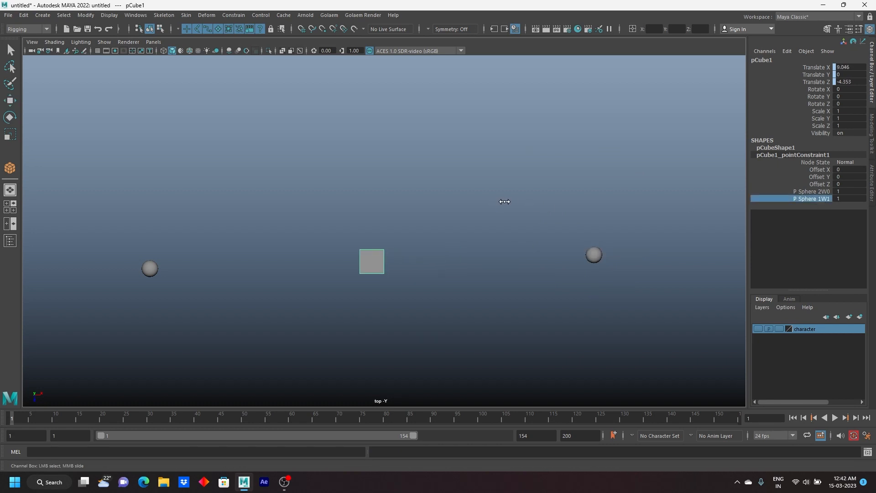
Step: Try the cube's P Sphere 2W0 constraint weight at 0, and undo the change
{"action": "left_click", "coordinate": [816, 192]}
{"action": "middle_click_drag", "start_coordinate": [508, 181], "coordinate": [503, 180]}
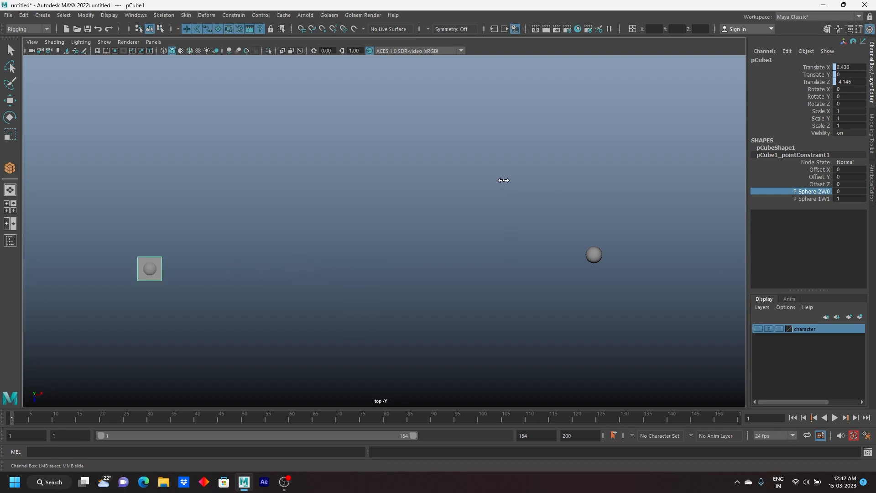
{"action": "key", "text": "ctrl+z"}
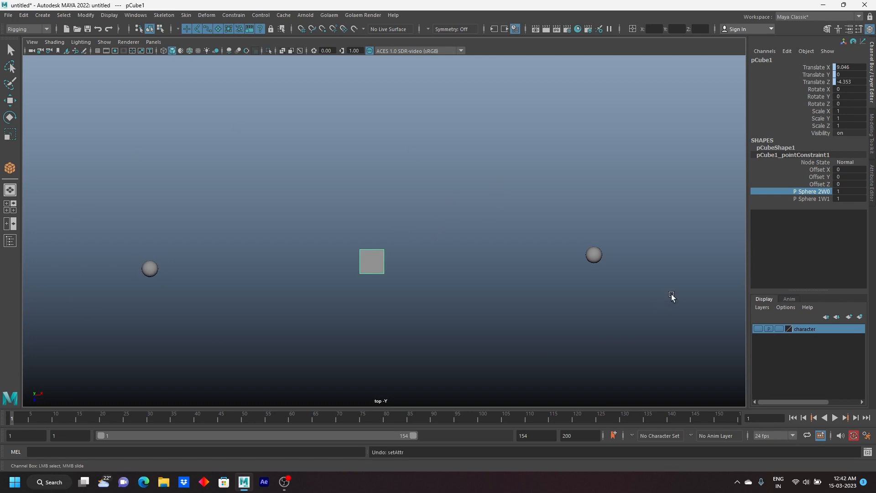
Step: Set a key on the constrained cube's channels at frame 1, and undo the key
{"action": "left_click_drag", "start_coordinate": [302, 205], "coordinate": [424, 341]}
{"action": "left_click", "coordinate": [9, 100]}
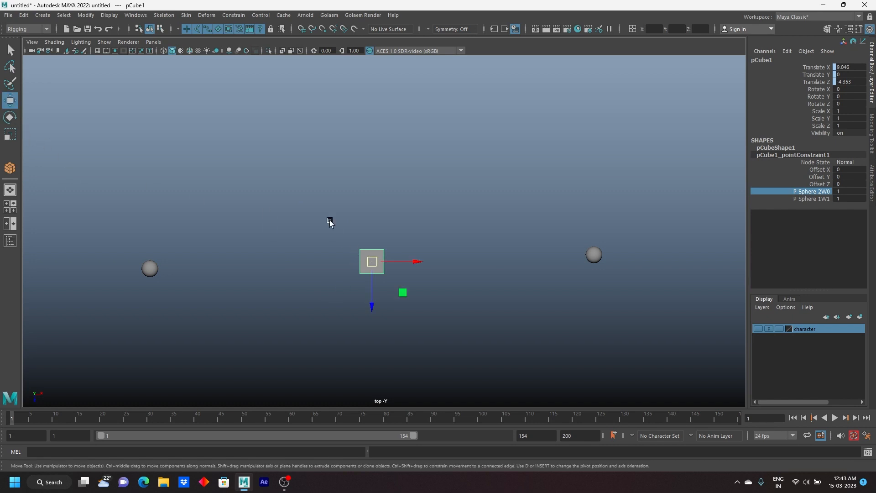
{"action": "key", "text": "s"}
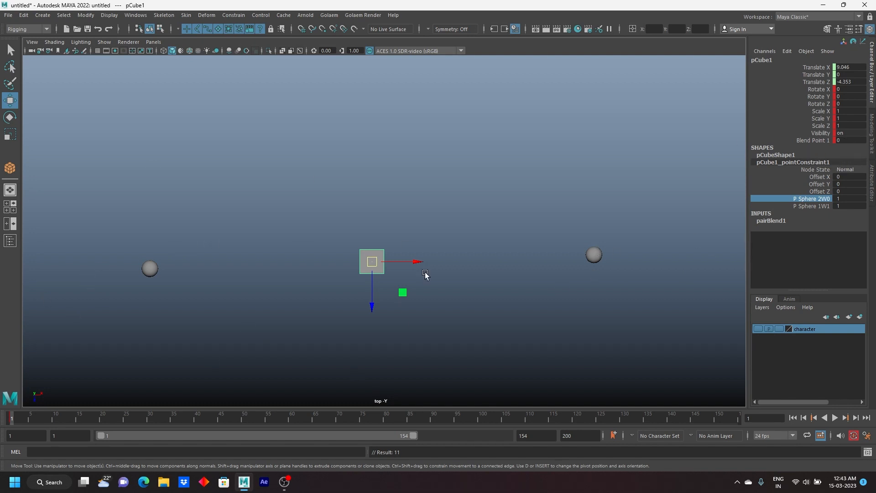
{"action": "key", "text": "ctrl+z"}
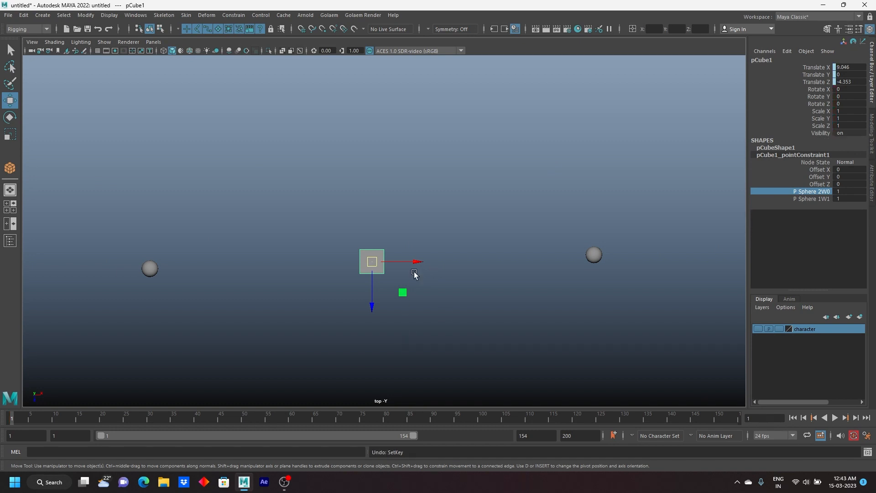
Step: Delete both spheres and select the remaining cube
{"action": "left_click_drag", "start_coordinate": [545, 219], "coordinate": [637, 312]}
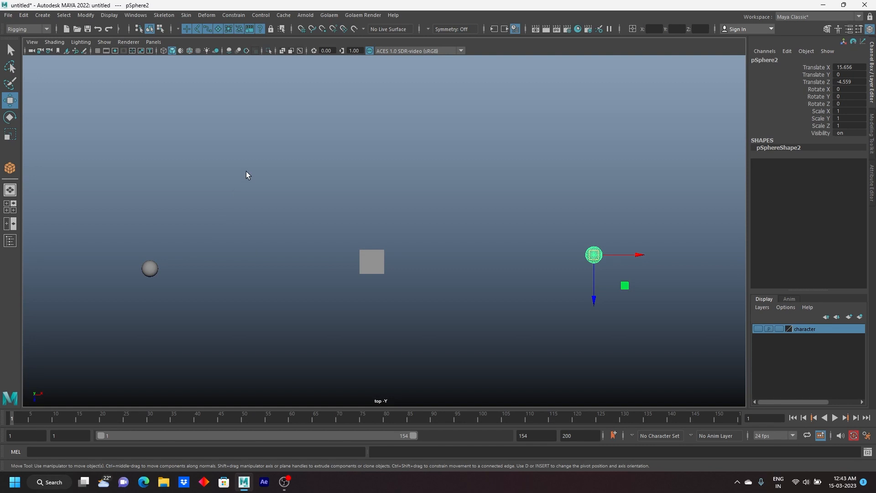
{"action": "left_click_drag", "start_coordinate": [245, 175], "coordinate": [132, 294]}
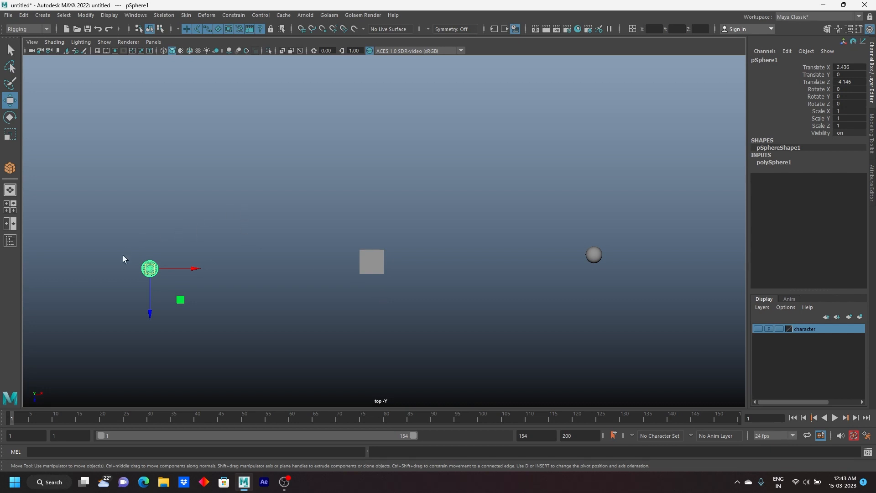
{"action": "left_click_drag", "start_coordinate": [527, 200], "coordinate": [628, 323]}
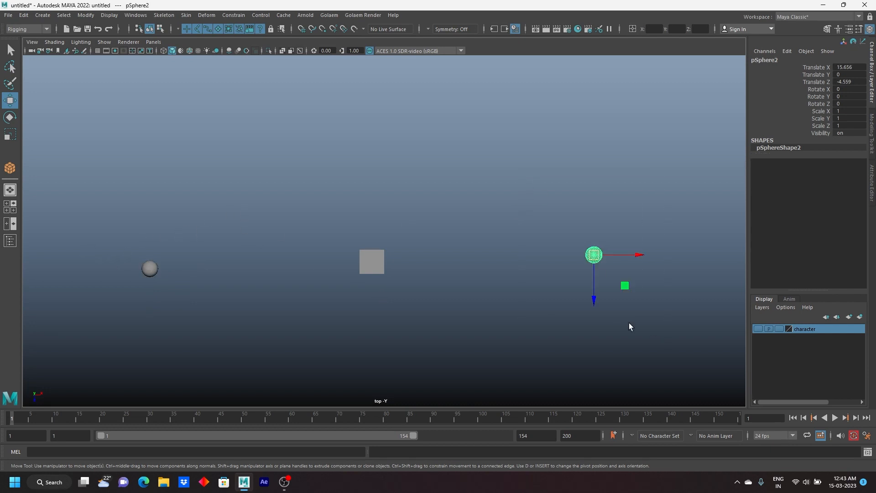
{"action": "key", "text": "Delete"}
{"action": "left_click", "coordinate": [153, 273]}
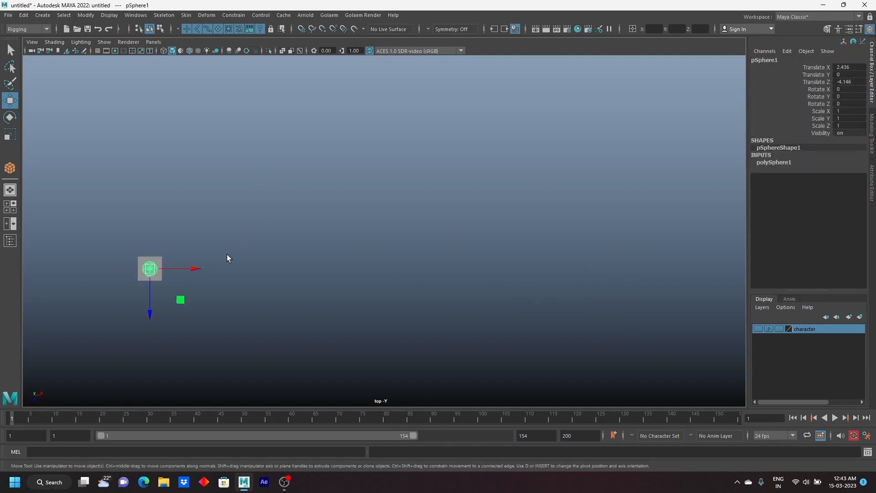
{"action": "key", "text": "Delete"}
{"action": "left_click_drag", "start_coordinate": [259, 172], "coordinate": [122, 226]}
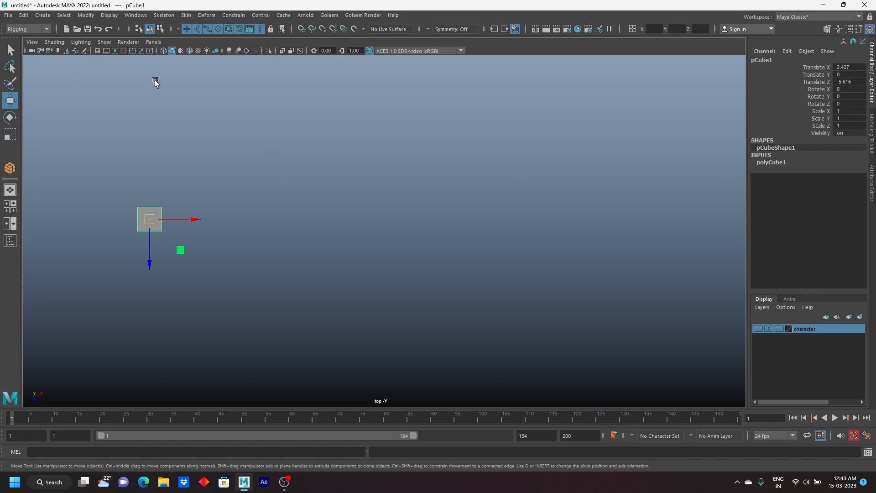
Step: Create a locator, duplicate it, and move the copy away from the original
{"action": "left_click", "coordinate": [42, 15]}
{"action": "mouse_move", "coordinate": [84, 186]}
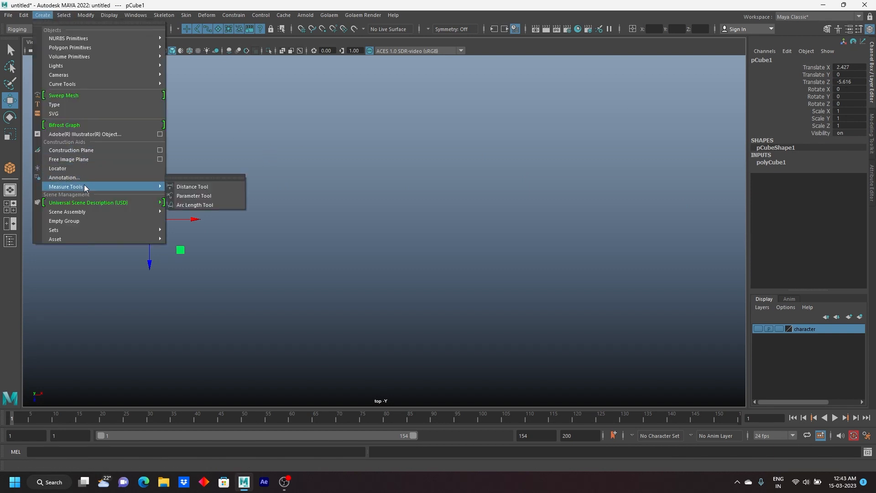
{"action": "left_click", "coordinate": [82, 168]}
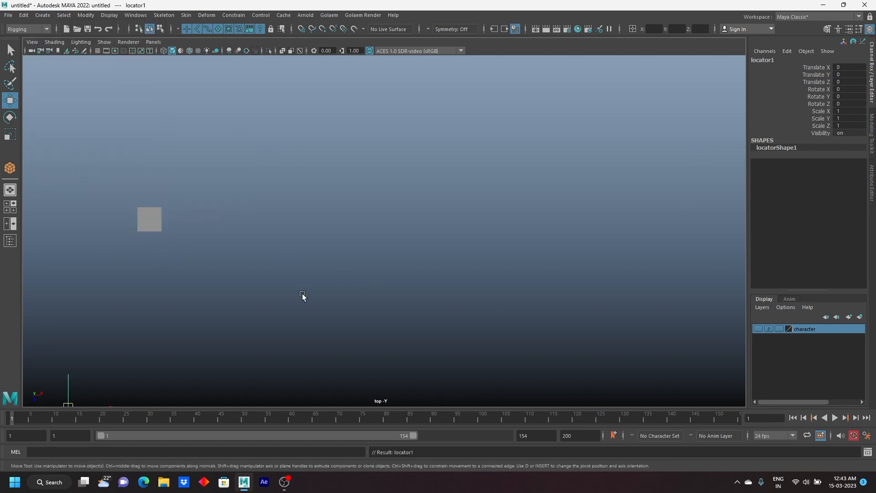
{"action": "middle_click_drag", "start_coordinate": [260, 285], "coordinate": [350, 234], "text": "alt"}
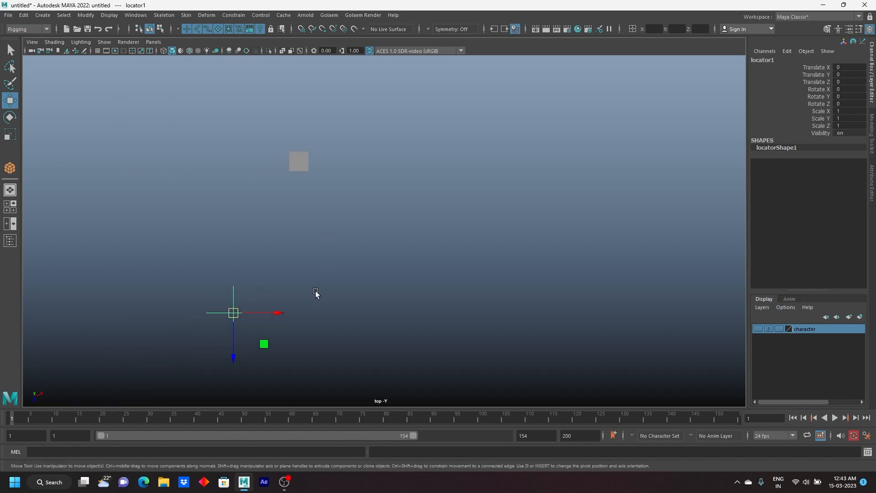
{"action": "key", "text": "ctrl+d"}
{"action": "left_click_drag", "start_coordinate": [241, 321], "coordinate": [114, 240]}
Step: Move the original locator above the cube, to about X 4.7 and Z -8.7
{"action": "left_click", "coordinate": [233, 313]}
{"action": "middle_click_drag", "start_coordinate": [290, 305], "coordinate": [238, 310], "text": "alt"}
{"action": "left_click_drag", "start_coordinate": [212, 348], "coordinate": [269, 212]}
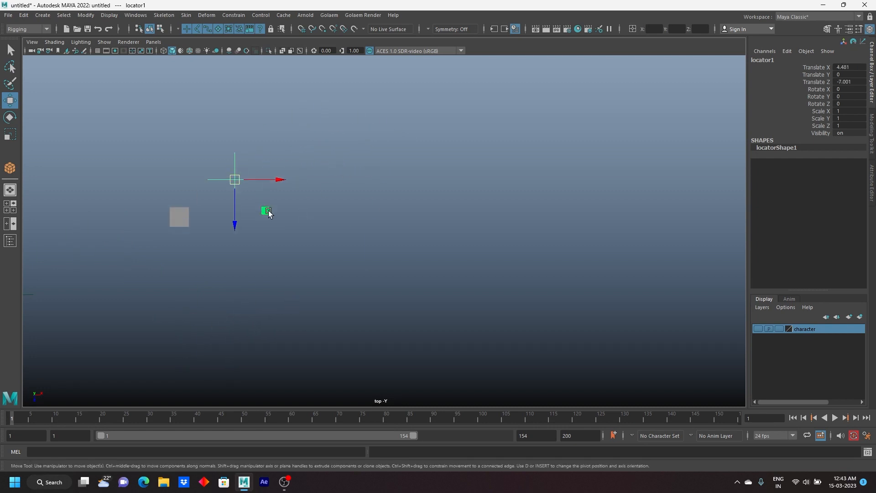
{"action": "left_click_drag", "start_coordinate": [234, 179], "coordinate": [241, 134]}
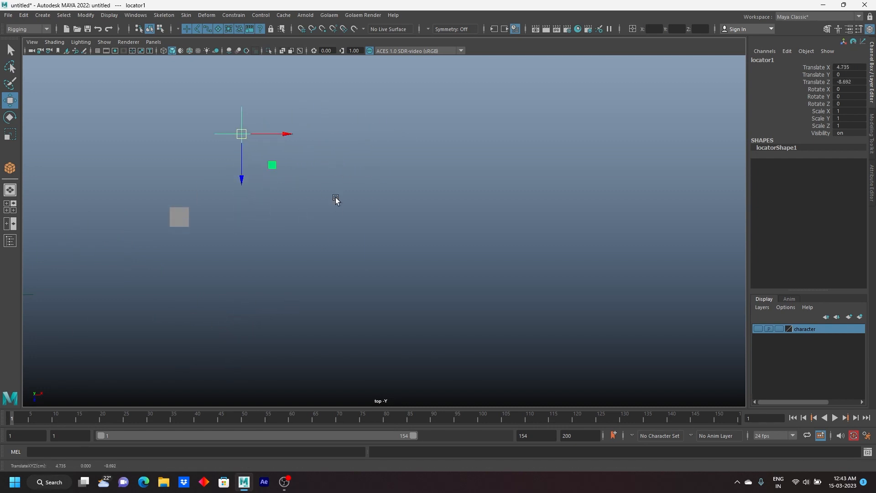
Step: Key the locator at frame 1, then move it to about Z -1.15 at frame 20 and about X 12.4 at frame 40
{"action": "key", "text": "s"}
{"action": "left_click", "coordinate": [101, 420]}
{"action": "left_click_drag", "start_coordinate": [243, 179], "coordinate": [238, 381]}
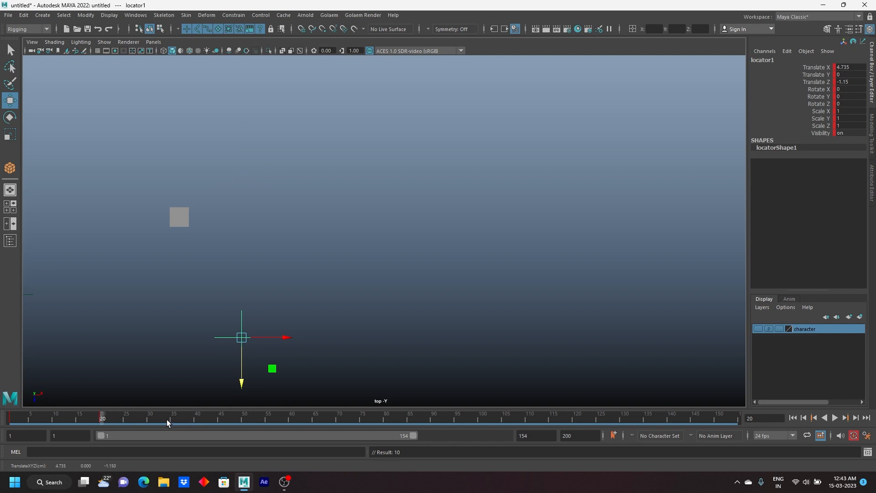
{"action": "left_click", "coordinate": [197, 420]}
{"action": "left_click_drag", "start_coordinate": [279, 337], "coordinate": [530, 337]}
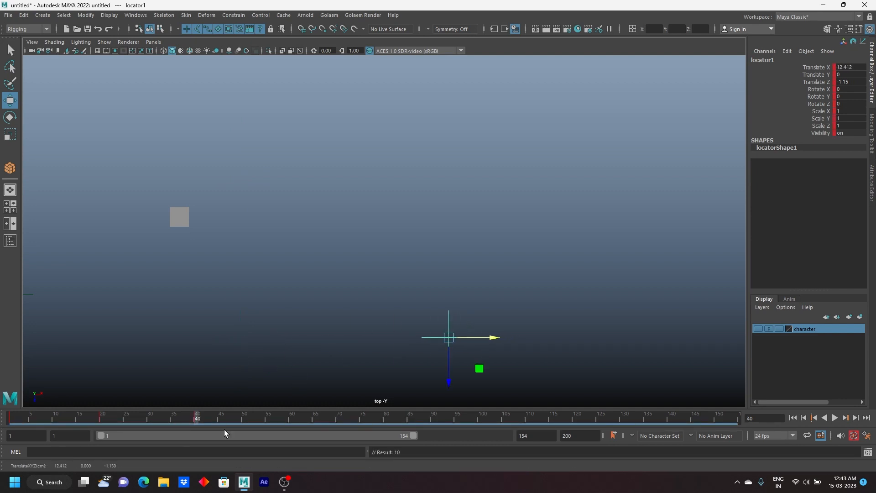
Step: Play back the locator's keyed animation and select the cube
{"action": "key", "text": "alt+v"}
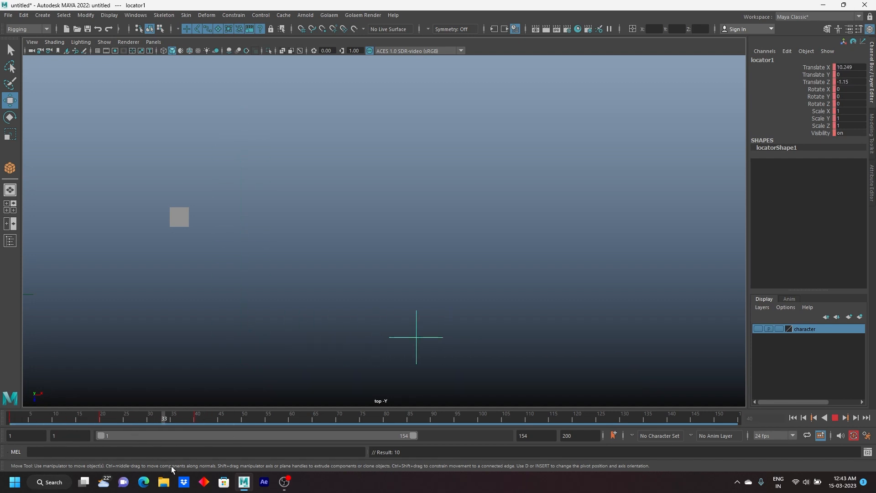
{"action": "key", "text": "alt+v"}
{"action": "left_click", "coordinate": [178, 216]}
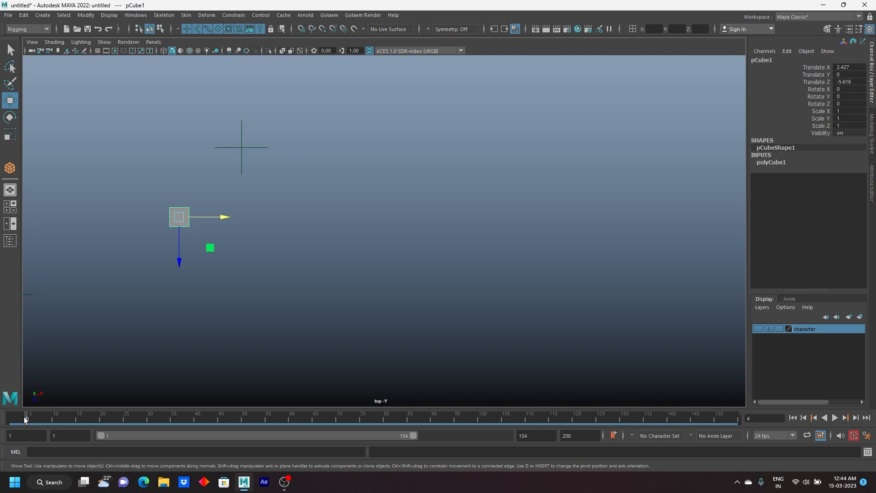
{"action": "key", "text": "alt+v"}
{"action": "key", "text": "alt+v"}
Step: Change the viewport background to solid light grey and deselect the cube
{"action": "key", "text": "alt+b"}
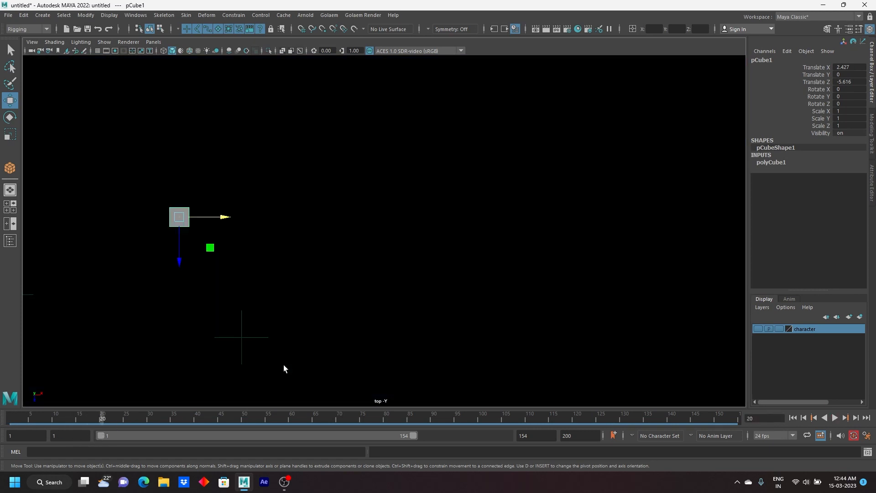
{"action": "key", "text": "alt+b"}
{"action": "key", "text": "alt+b"}
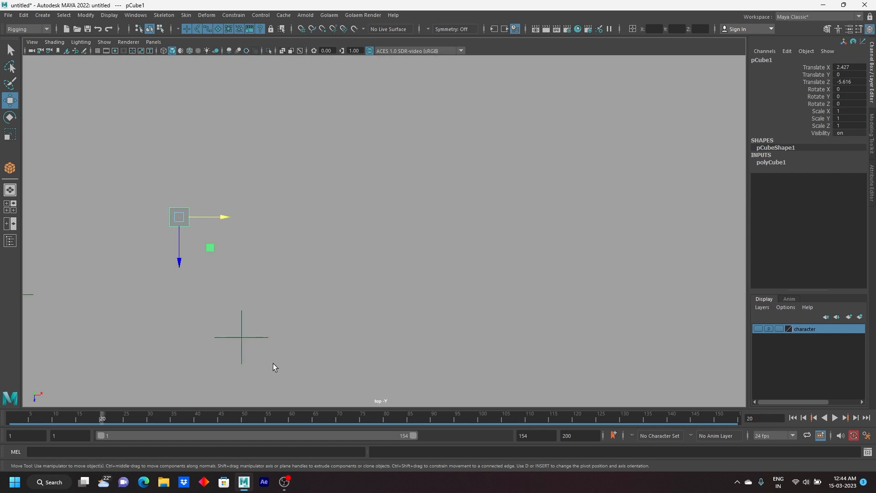
{"action": "left_click", "coordinate": [143, 327]}
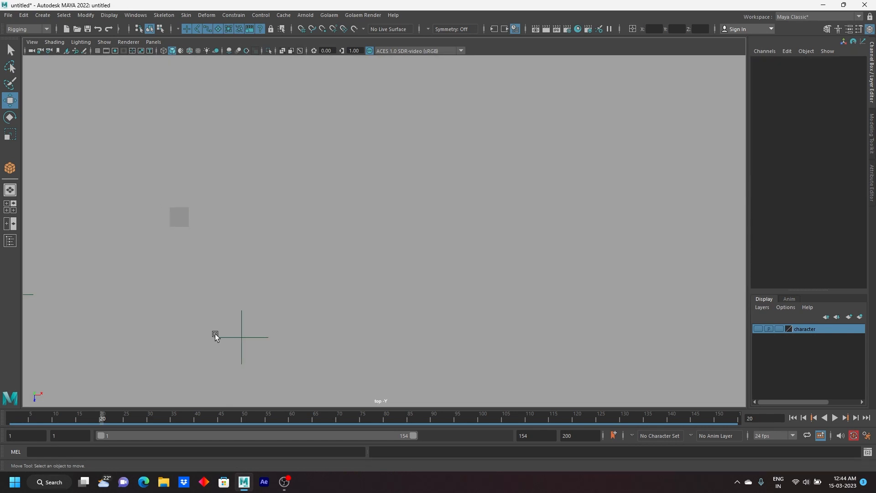
Step: At frame 1, point-constrain the cube to the animated locator with Maintain offset off, all axes and weight 1
{"action": "left_click", "coordinate": [242, 337]}
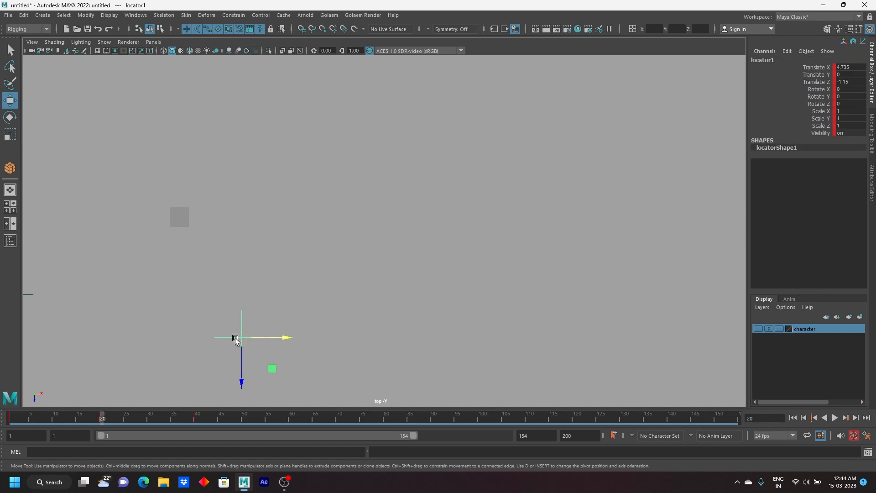
{"action": "left_click_drag", "start_coordinate": [106, 421], "coordinate": [1, 418]}
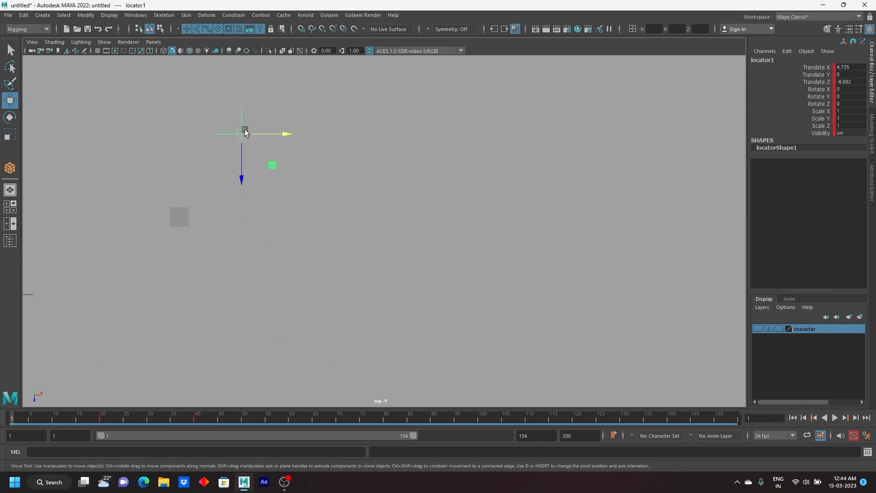
{"action": "left_click_drag", "start_coordinate": [151, 197], "coordinate": [182, 235]}
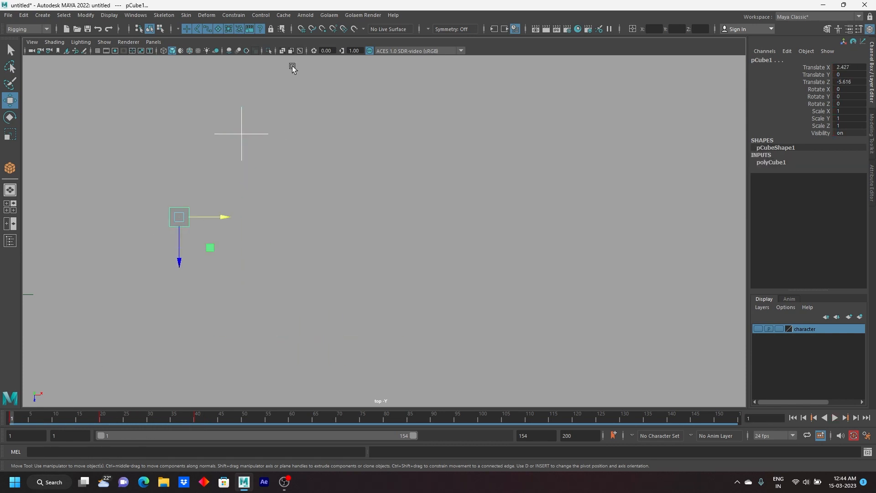
{"action": "left_click", "coordinate": [231, 15]}
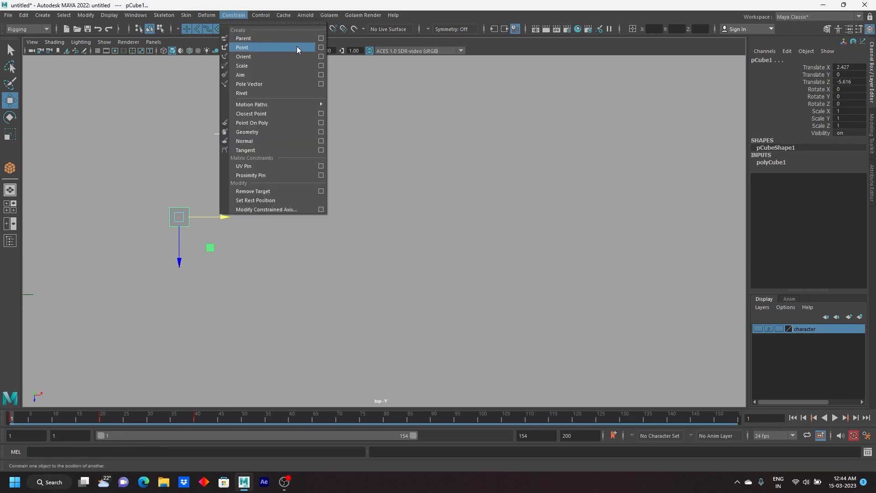
{"action": "left_click", "coordinate": [318, 47]}
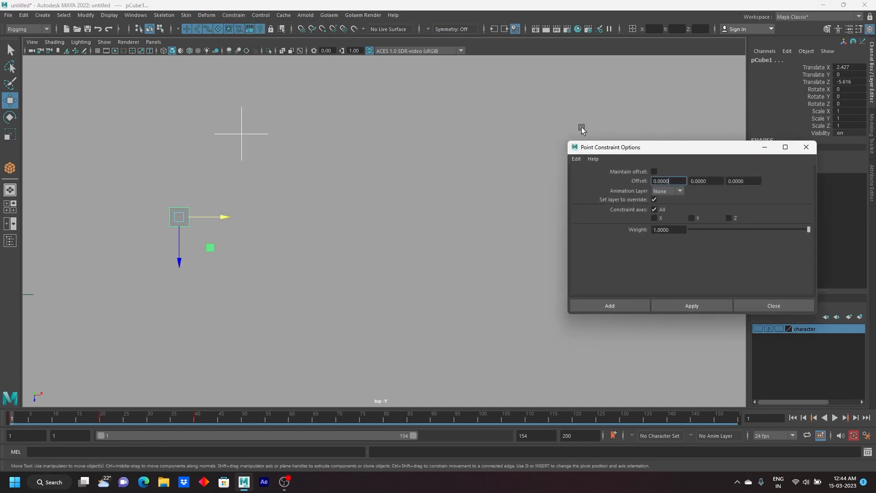
{"action": "left_click", "coordinate": [604, 306]}
Step: Scrub the timeline to frame 20 to check how the cube follows the locator, and select the cube
{"action": "left_click_drag", "start_coordinate": [32, 416], "coordinate": [102, 415]}
{"action": "left_click", "coordinate": [194, 354]}
{"action": "left_click", "coordinate": [244, 343]}
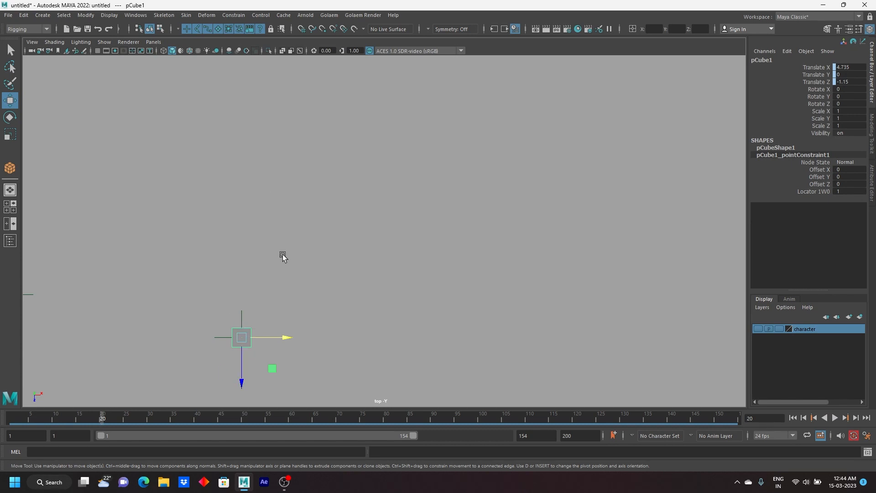
Step: Key the cube's Locator 1W0 constraint weight at 1 on frame 20, and play the animation
{"action": "left_click", "coordinate": [230, 16]}
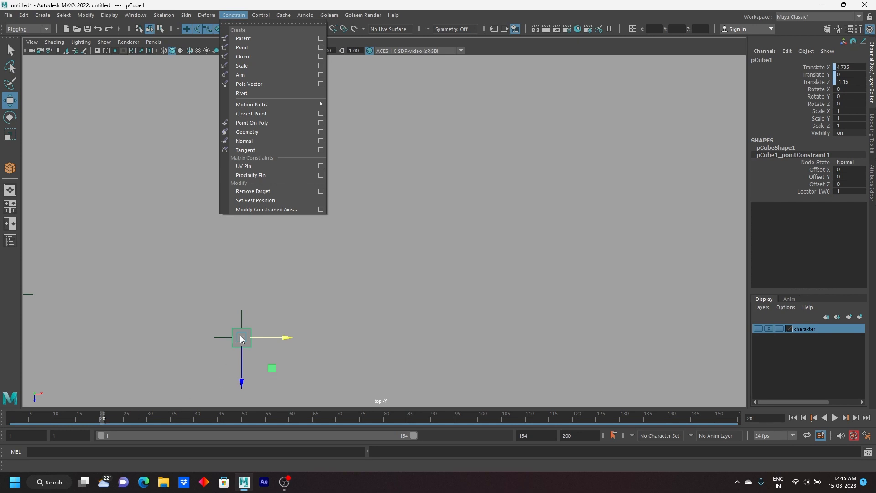
{"action": "left_click", "coordinate": [815, 191]}
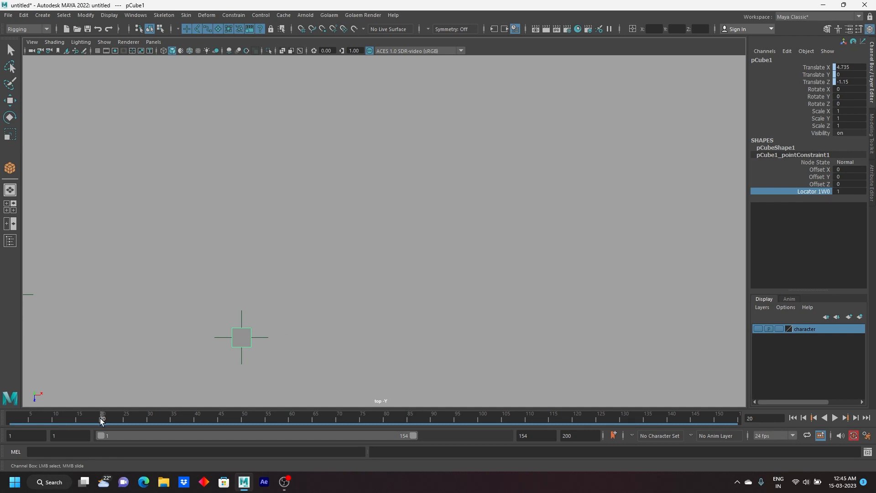
{"action": "right_click", "coordinate": [808, 191]}
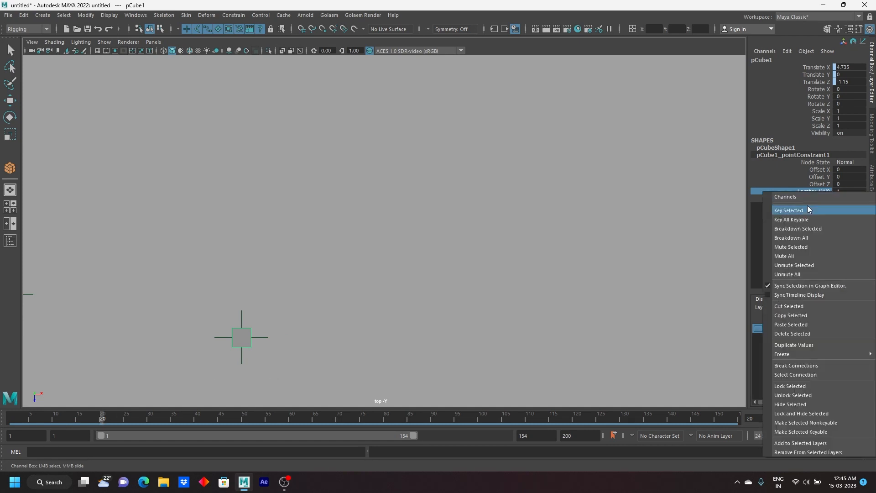
{"action": "left_click", "coordinate": [790, 209]}
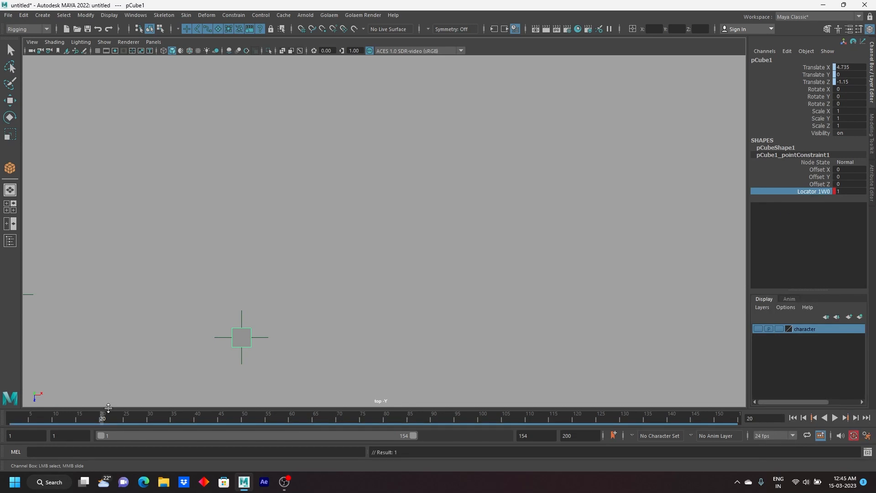
{"action": "key", "text": "alt+v"}
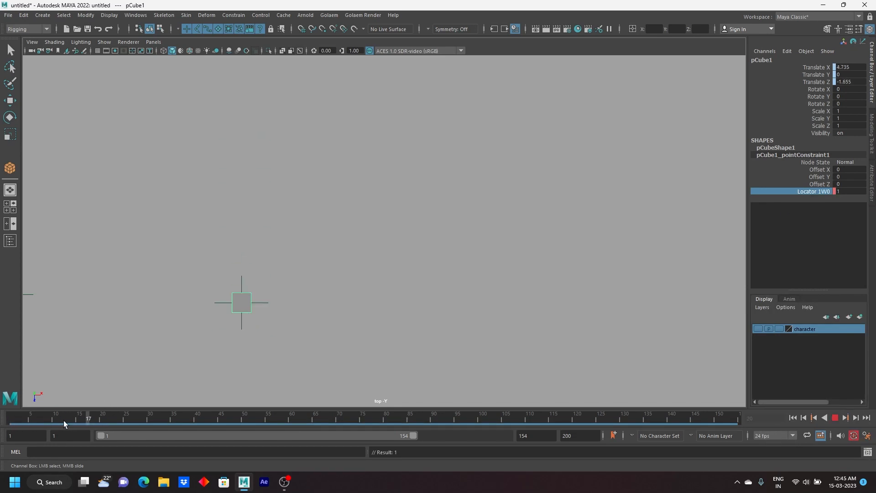
Step: At frame 21, set the cube's Locator 1W0 constraint weight to 0
{"action": "left_click_drag", "start_coordinate": [79, 423], "coordinate": [102, 423]}
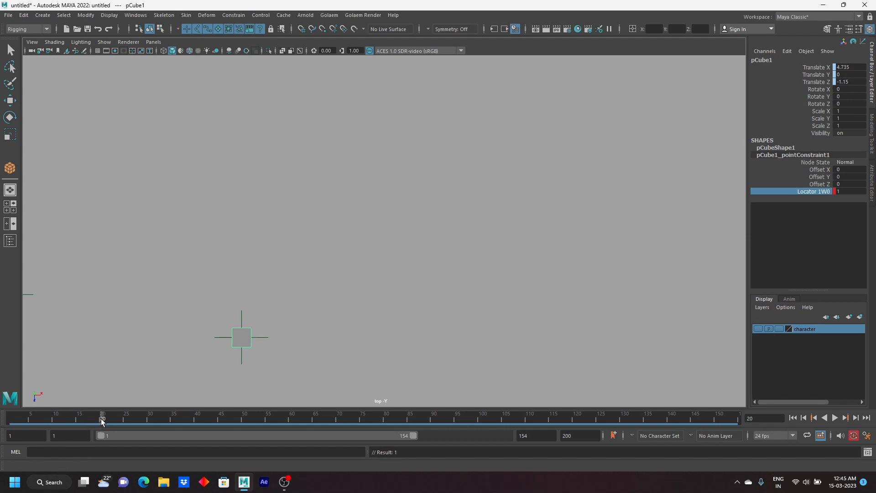
{"action": "left_click", "coordinate": [106, 418]}
{"action": "left_click", "coordinate": [848, 191]}
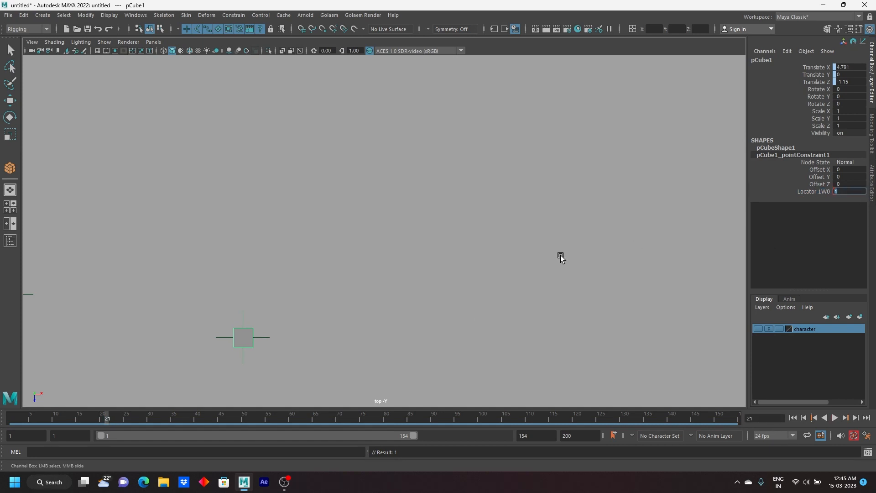
{"action": "type", "text": "0"}
{"action": "key", "text": "Return"}
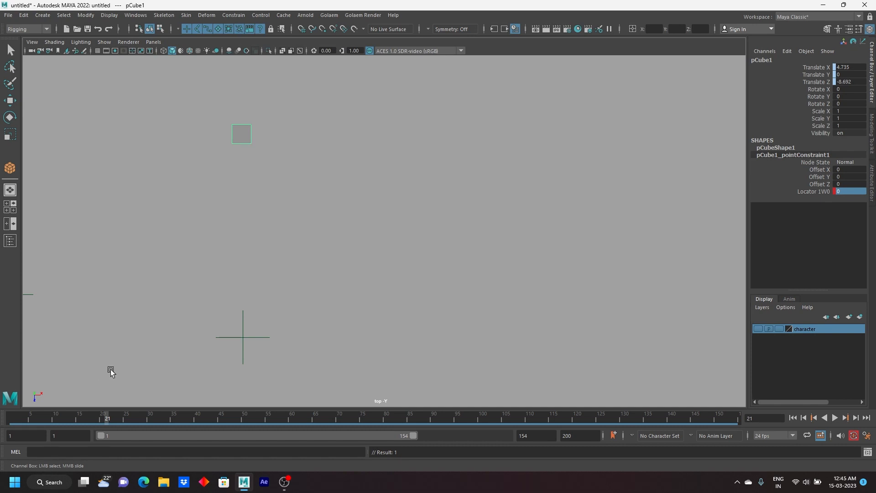
Step: Switch between frames 20 and 21 to compare the cube's position and constraint weight against the animated locator
{"action": "mouse_move", "coordinate": [100, 418]}
{"action": "left_mouse_down"}
{"action": "mouse_move", "coordinate": [72, 418]}
{"action": "mouse_move", "coordinate": [141, 436]}
{"action": "mouse_move", "coordinate": [27, 425]}
{"action": "mouse_move", "coordinate": [101, 430]}
{"action": "left_mouse_up"}
{"action": "left_click", "coordinate": [265, 337]}
{"action": "key", "text": "w"}
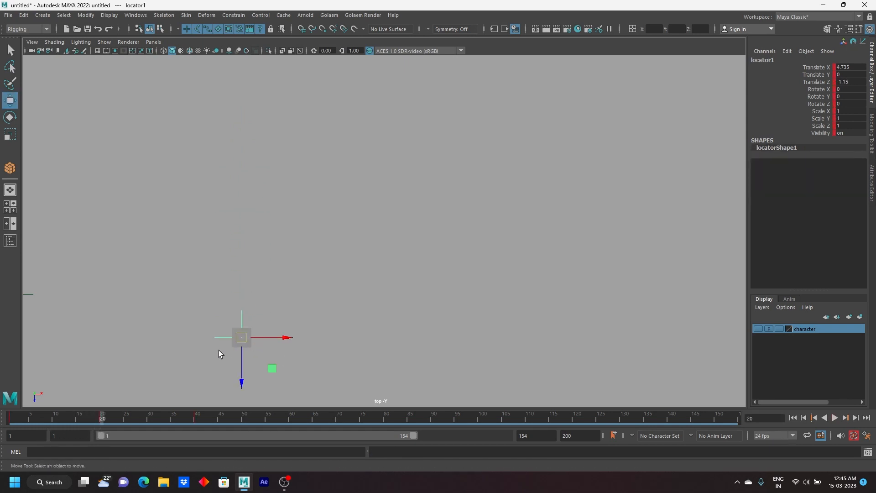
{"action": "left_click", "coordinate": [241, 343]}
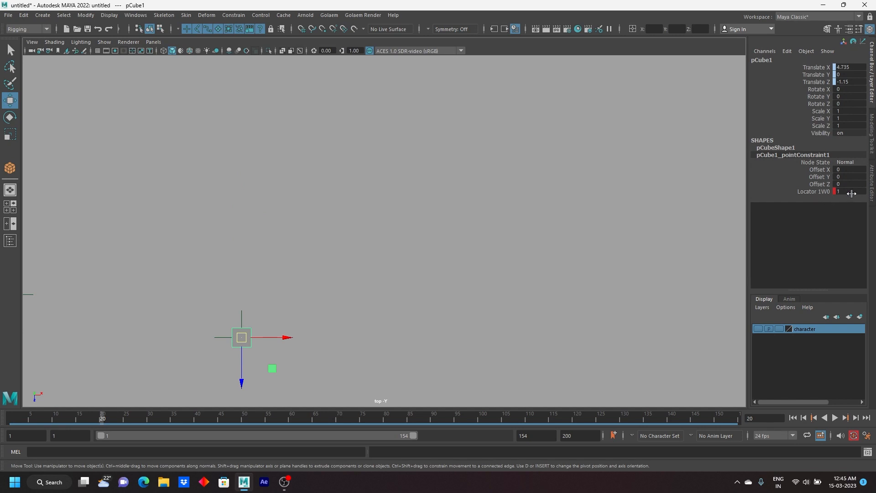
{"action": "left_click", "coordinate": [105, 423]}
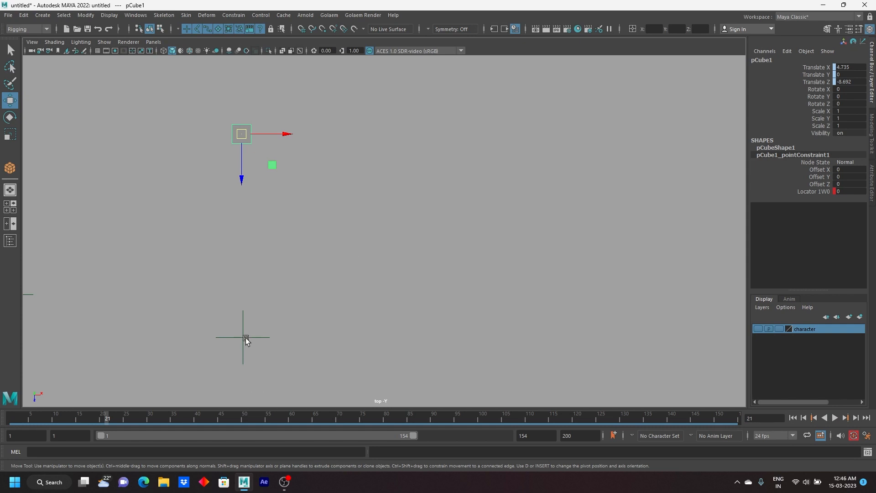
{"action": "left_click_drag", "start_coordinate": [108, 418], "coordinate": [103, 419]}
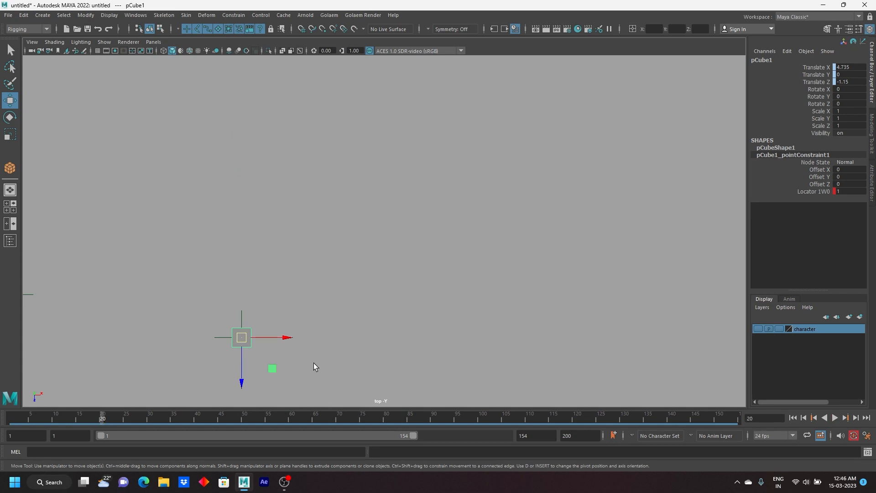
Step: At frame 20, match the second locator's translation to the animated locator with Match Translation
{"action": "scroll", "coordinate": [106, 270], "scroll_direction": "down", "scroll_amount": 1}
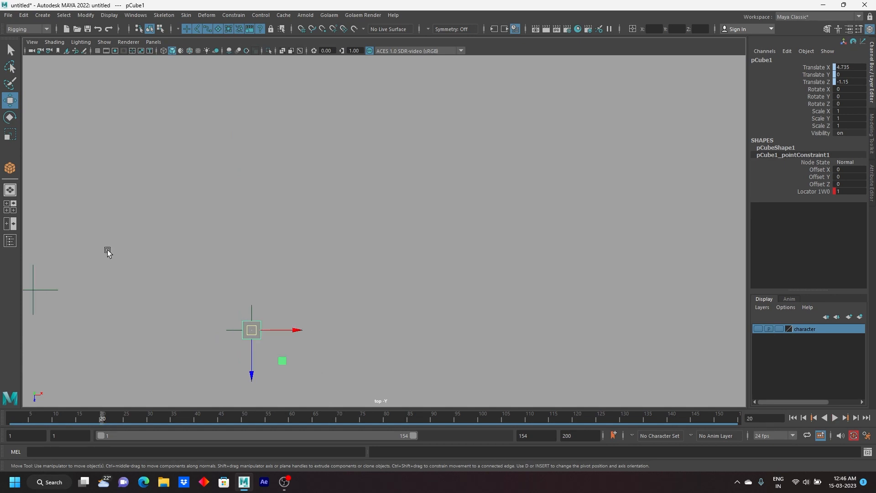
{"action": "left_click_drag", "start_coordinate": [108, 250], "coordinate": [37, 311]}
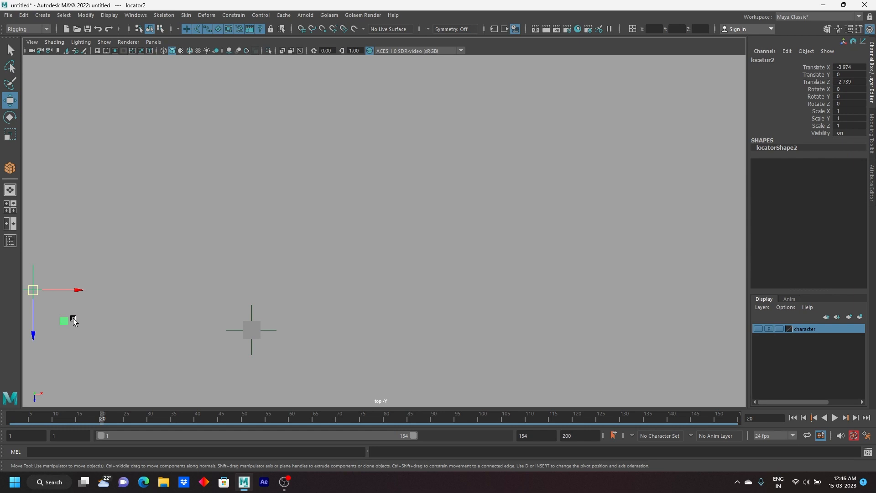
{"action": "left_click", "coordinate": [272, 330]}
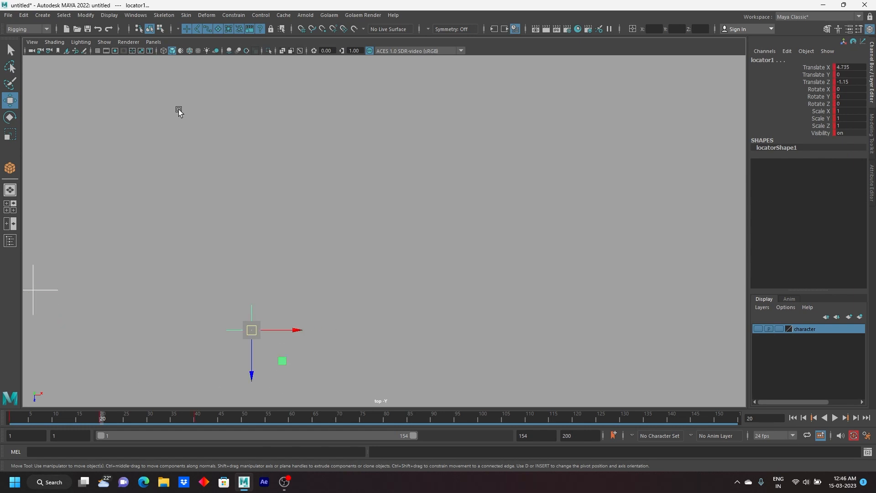
{"action": "left_click", "coordinate": [89, 15]}
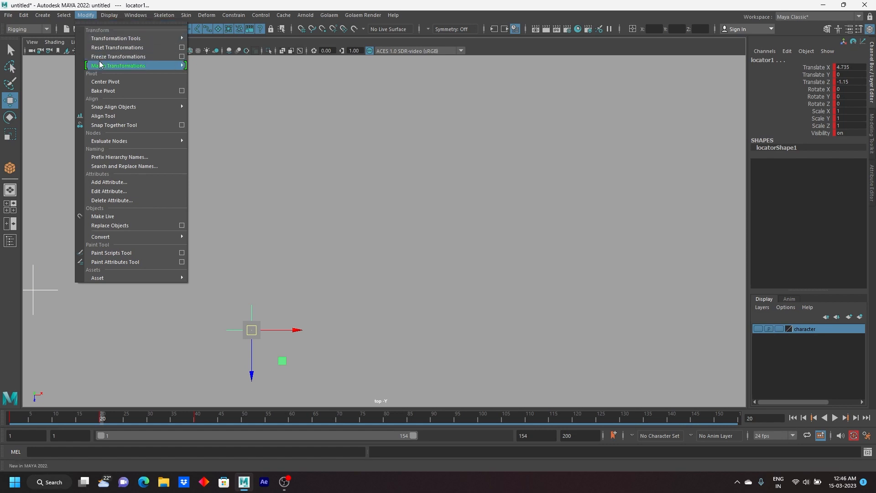
{"action": "mouse_move", "coordinate": [101, 66]}
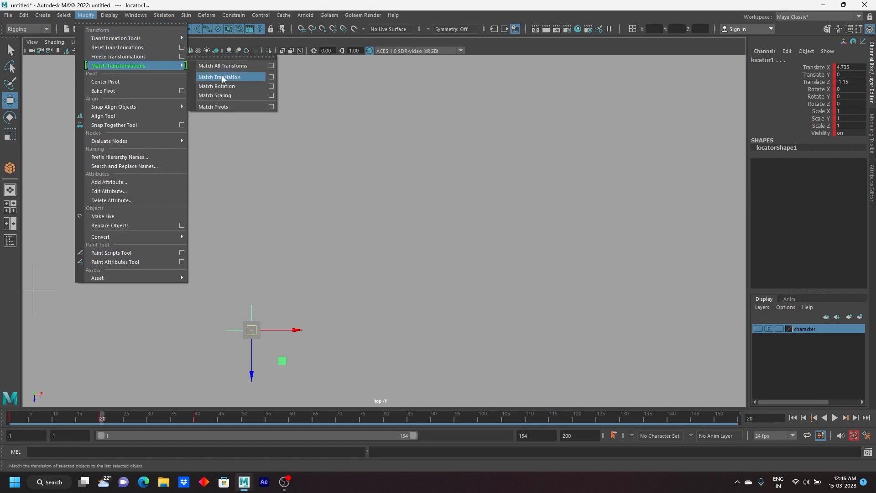
{"action": "left_click", "coordinate": [245, 77]}
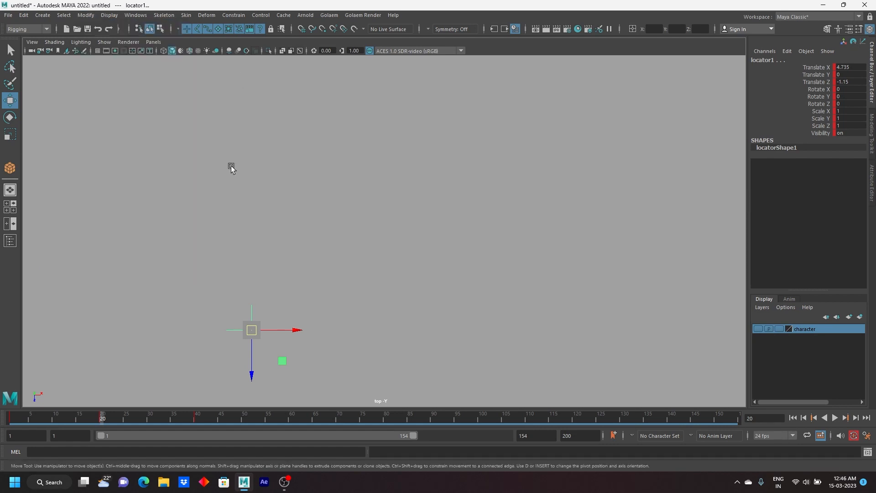
Step: At frame 34, point-constrain the cube to the second locator as an additional target
{"action": "left_click_drag", "start_coordinate": [104, 425], "coordinate": [169, 434]}
{"action": "left_click_drag", "start_coordinate": [228, 310], "coordinate": [279, 354]}
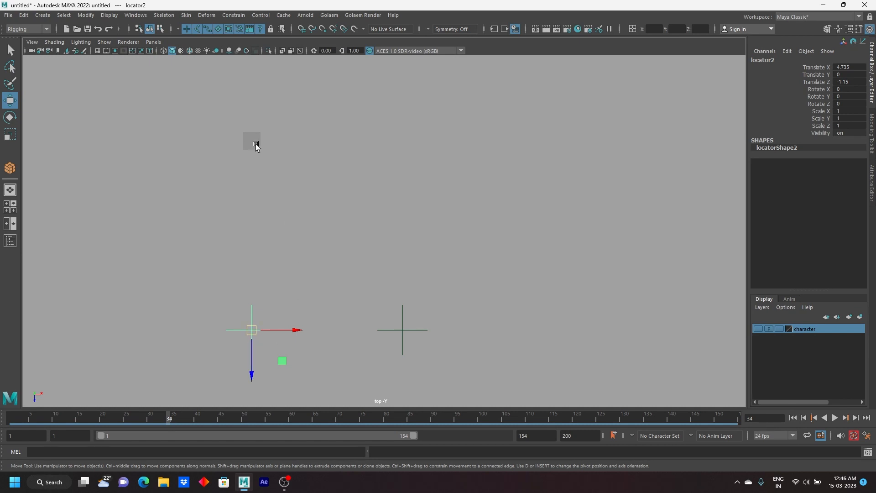
{"action": "left_click", "coordinate": [256, 145]}
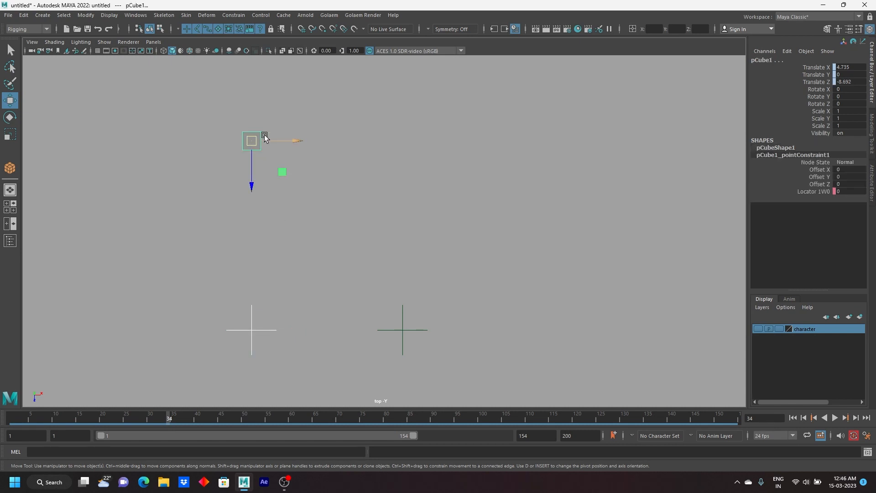
{"action": "left_click", "coordinate": [235, 16]}
{"action": "left_click", "coordinate": [245, 47]}
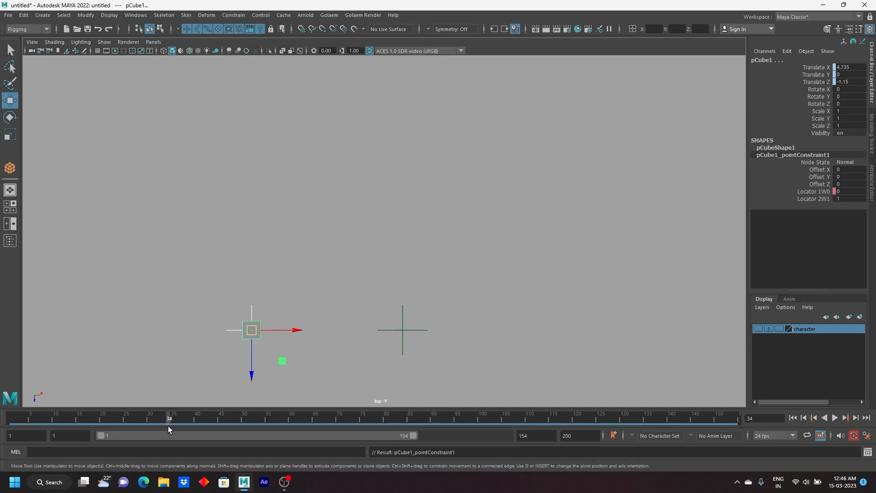
Step: Play and scrub the animation, and set the cube's Locator 2W1 constraint weight to 0 at frame 1
{"action": "key", "text": "alt+v"}
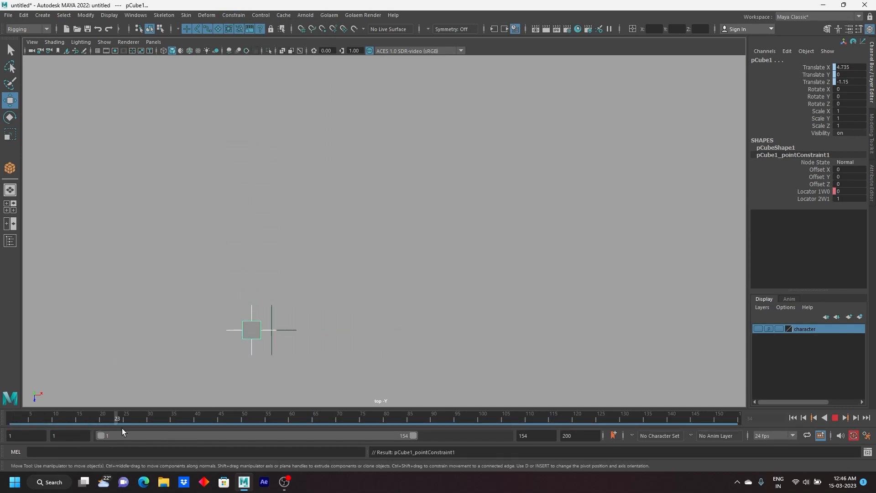
{"action": "mouse_move", "coordinate": [253, 431]}
{"action": "left_mouse_down"}
{"action": "mouse_move", "coordinate": [0, 417]}
{"action": "mouse_move", "coordinate": [185, 443]}
{"action": "mouse_move", "coordinate": [2, 445]}
{"action": "left_mouse_up"}
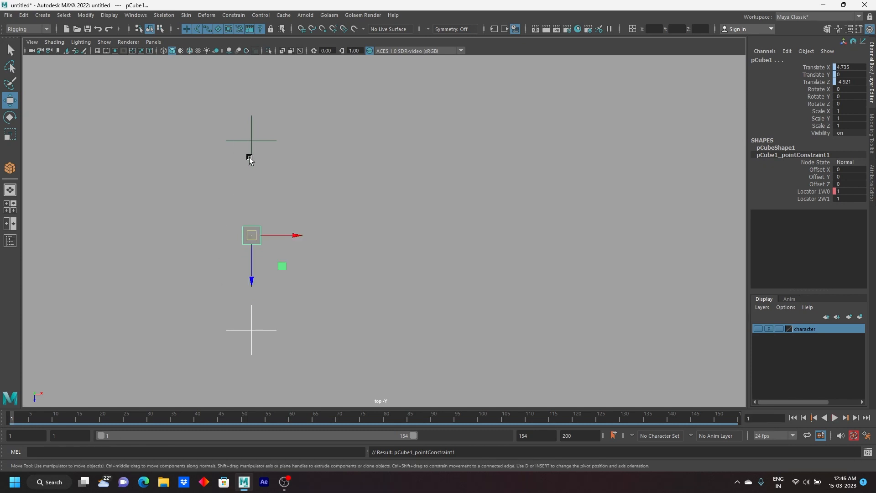
{"action": "left_click", "coordinate": [819, 199]}
{"action": "double_click", "coordinate": [845, 199]}
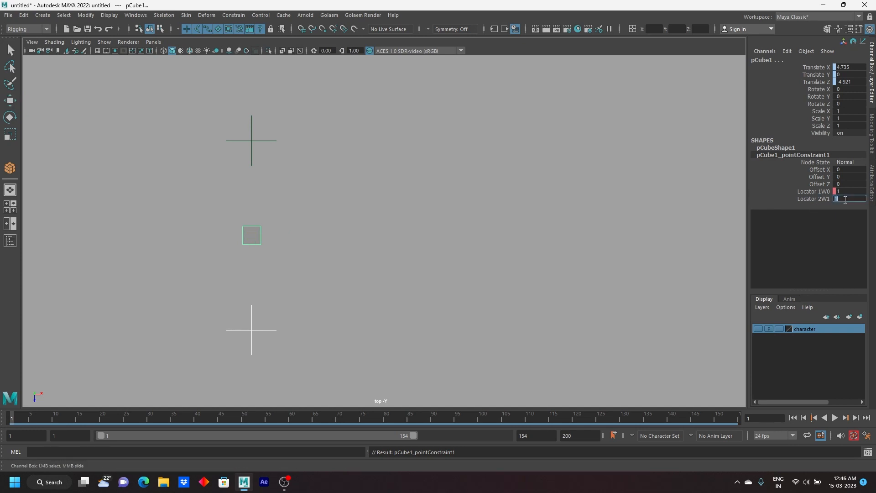
{"action": "type", "text": "0"}
{"action": "key", "text": "Return"}
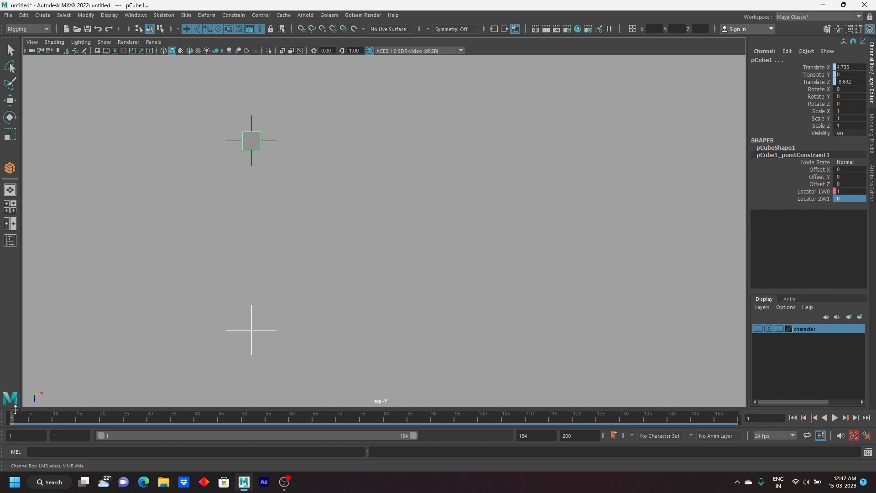
Step: Key the cube's Locator 2W1 constraint weight at 0 on frame 20
{"action": "left_click_drag", "start_coordinate": [13, 419], "coordinate": [100, 428]}
{"action": "left_click", "coordinate": [822, 199]}
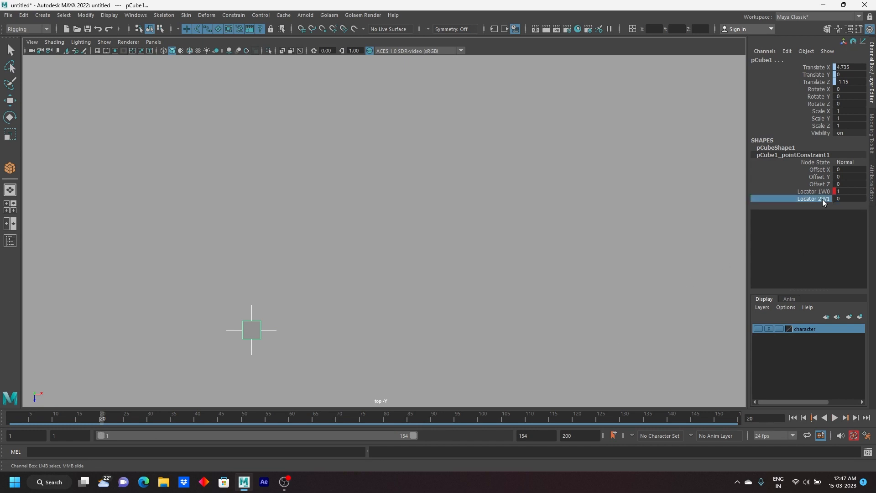
{"action": "right_click", "coordinate": [822, 199]}
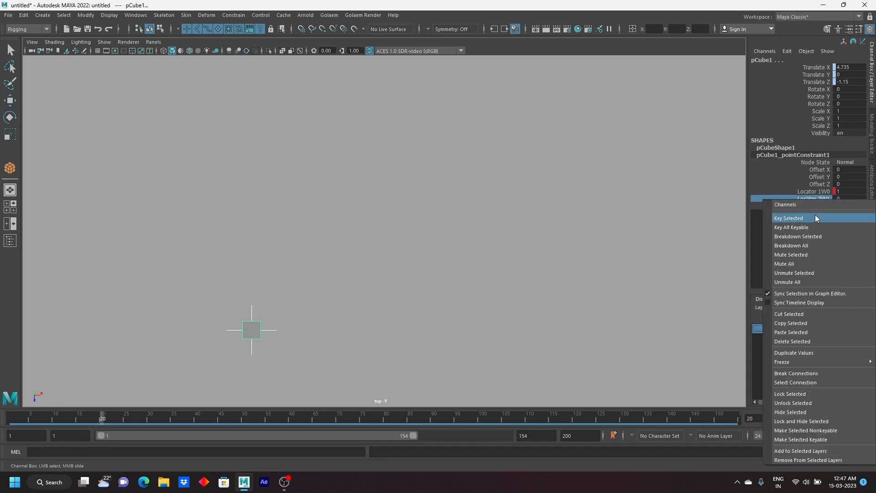
{"action": "left_click", "coordinate": [814, 214]}
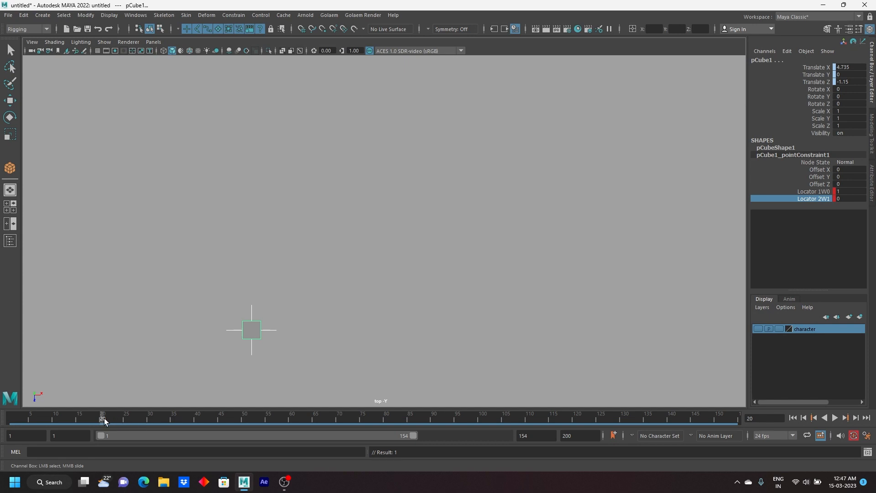
Step: At frame 21, set the Locator 2W1 weight to 1 and scrub the timeline to check the cube's switch between locators
{"action": "left_click_drag", "start_coordinate": [104, 421], "coordinate": [107, 420]}
{"action": "left_click", "coordinate": [844, 199]}
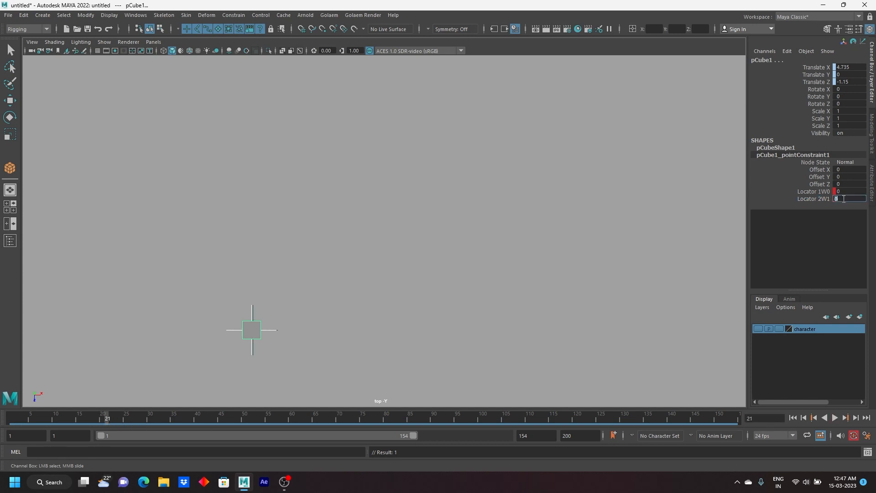
{"action": "key", "text": "Return"}
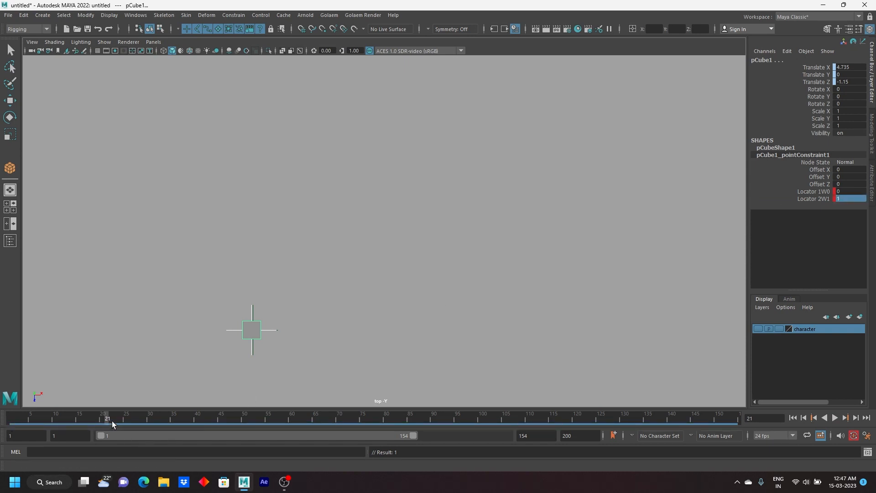
{"action": "mouse_move", "coordinate": [106, 418]}
{"action": "left_mouse_down"}
{"action": "mouse_move", "coordinate": [0, 414]}
{"action": "mouse_move", "coordinate": [48, 426]}
{"action": "mouse_move", "coordinate": [100, 425]}
{"action": "left_mouse_up"}
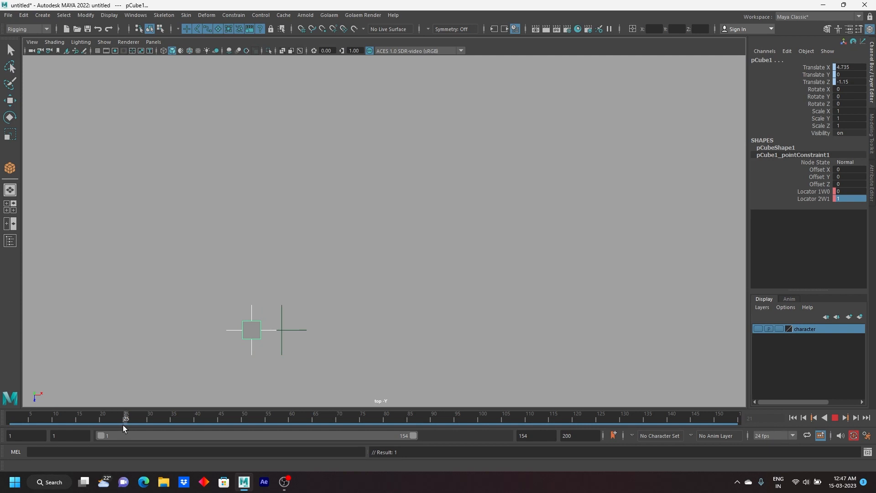
{"action": "left_click_drag", "start_coordinate": [122, 425], "coordinate": [171, 431]}
{"action": "left_click_drag", "start_coordinate": [179, 431], "coordinate": [0, 459]}
Step: Delete the constrained cube at frame 1
{"action": "left_click", "coordinate": [254, 141]}
{"action": "key", "text": "w"}
{"action": "key", "text": "Delete"}
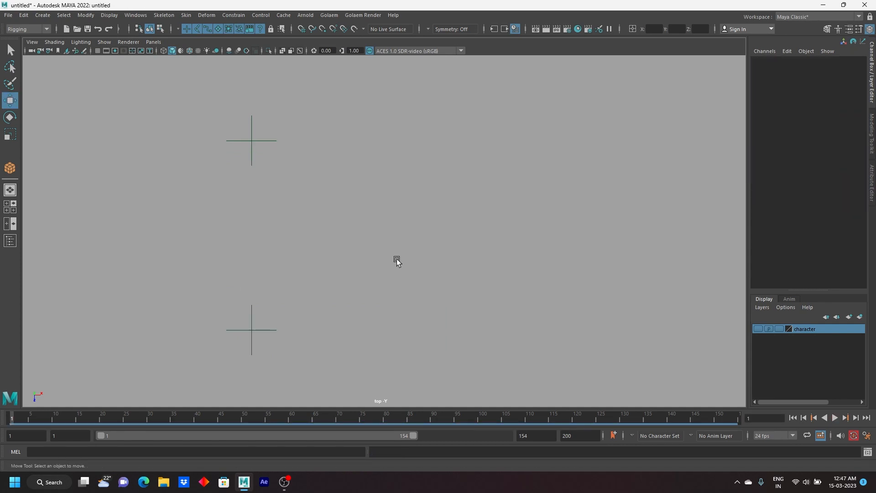
Step: Move the second locator along Z until it almost coincides with the animated locator, and deselect it
{"action": "left_click", "coordinate": [252, 323]}
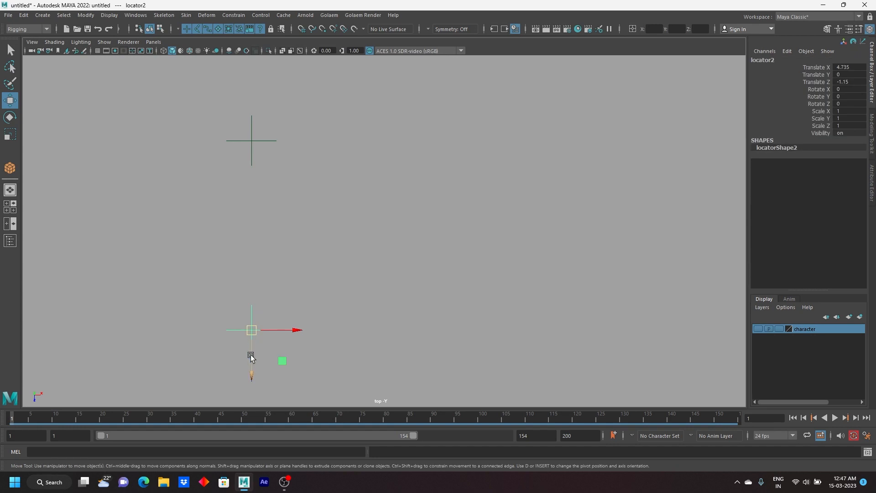
{"action": "left_click_drag", "start_coordinate": [249, 379], "coordinate": [256, 184]}
{"action": "middle_click_drag", "start_coordinate": [331, 174], "coordinate": [367, 262], "text": "alt"}
{"action": "scroll", "coordinate": [368, 262], "scroll_direction": "up", "scroll_amount": 2}
{"action": "left_click", "coordinate": [213, 147]}
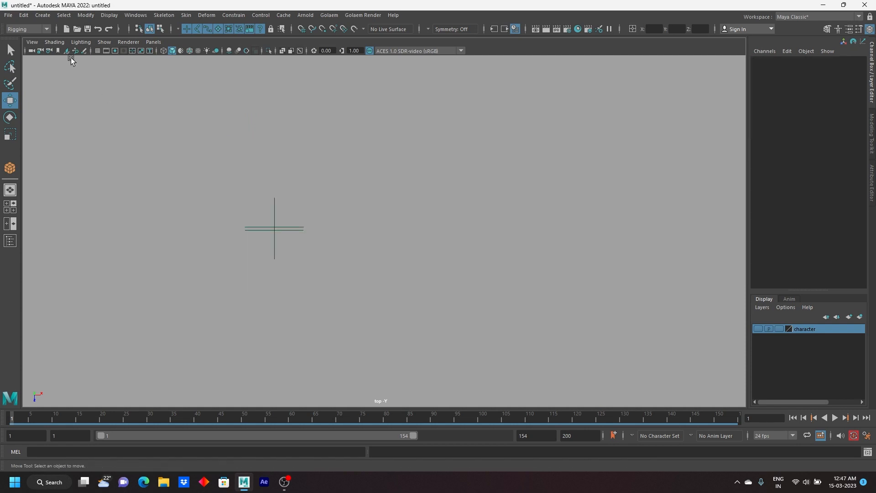
Step: Create a small polygon sphere with a radius of about 0.26 below and to the left of the two locators
{"action": "left_click", "coordinate": [43, 15]}
{"action": "mouse_move", "coordinate": [111, 48]}
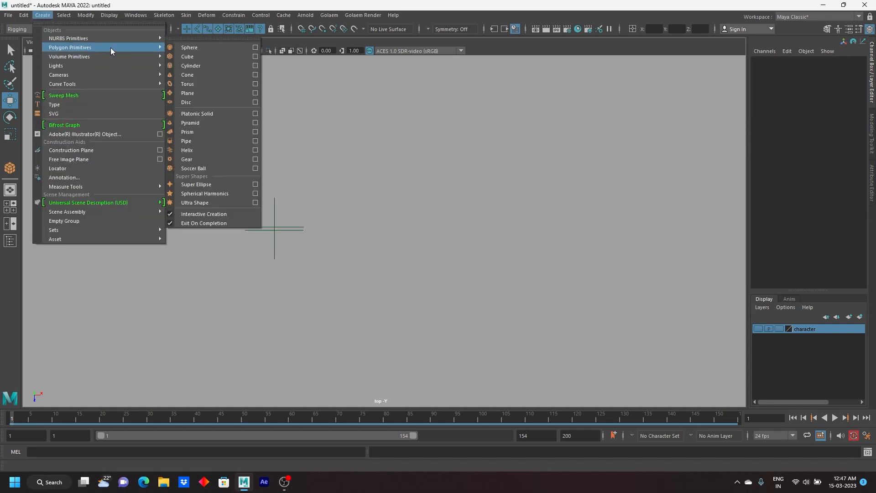
{"action": "left_click", "coordinate": [198, 47]}
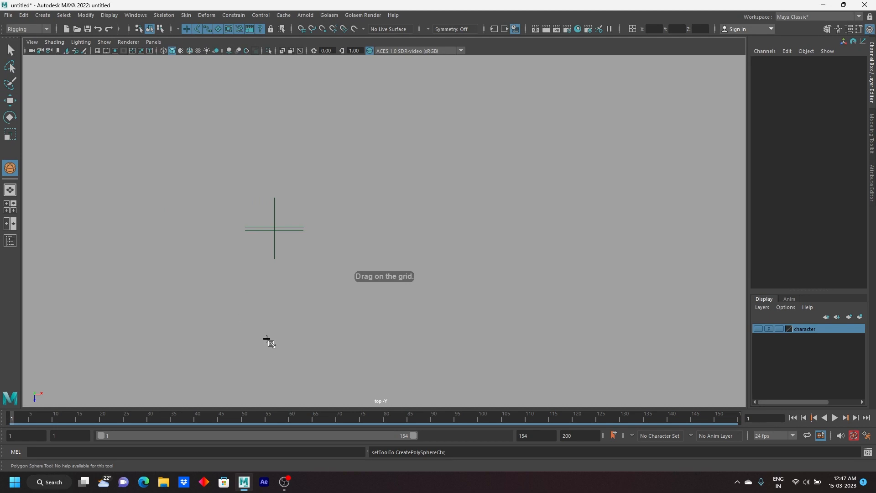
{"action": "left_click_drag", "start_coordinate": [175, 315], "coordinate": [181, 320]}
Step: Duplicate the sphere ten times along negative Z into an evenly spaced column, about 1.2 units apart
{"action": "scroll", "coordinate": [245, 293], "scroll_direction": "down", "scroll_amount": 1}
{"action": "middle_click_drag", "start_coordinate": [234, 277], "coordinate": [254, 306], "text": "alt"}
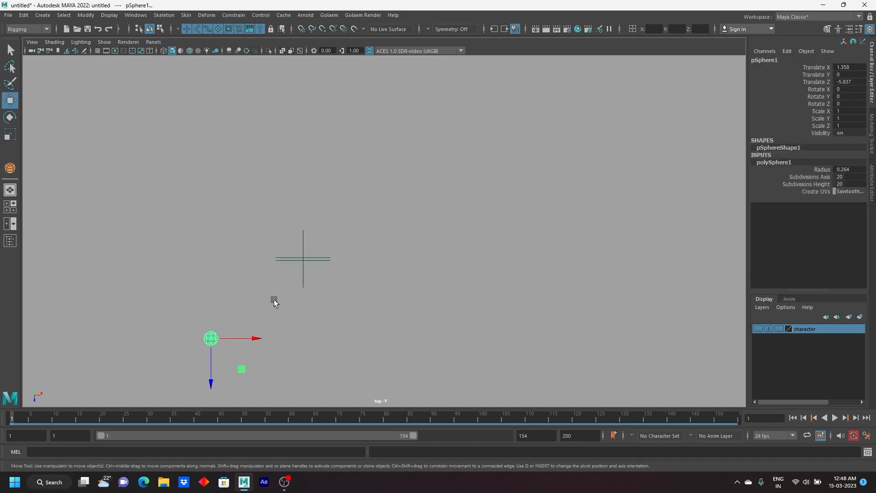
{"action": "left_click_drag", "start_coordinate": [211, 379], "coordinate": [211, 345], "text": "shift"}
{"action": "scroll", "coordinate": [347, 335], "scroll_direction": "down", "scroll_amount": 1}
{"action": "key", "text": "shift+d"}
{"action": "key", "text": "shift+d"}
{"action": "key", "text": "shift+d"}
{"action": "key", "text": "shift+d"}
{"action": "key", "text": "shift+d"}
{"action": "key", "text": "shift+d"}
{"action": "key", "text": "shift+d"}
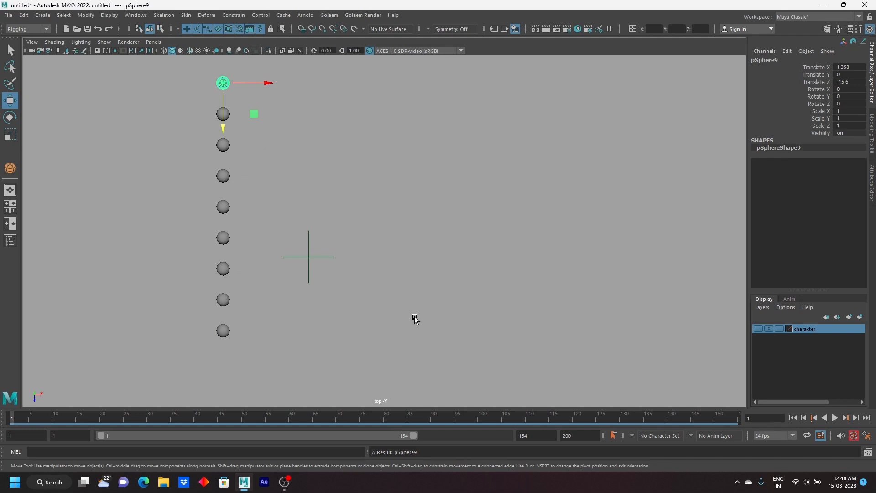
{"action": "key", "text": "shift+d"}
{"action": "key", "text": "shift+d"}
Step: Move both locators next to the middle of the sphere column, at about X 1.93 and Z -12.4, and delete the topmost sphere
{"action": "middle_click_drag", "start_coordinate": [405, 308], "coordinate": [401, 321], "text": "alt"}
{"action": "scroll", "coordinate": [401, 321], "scroll_direction": "down", "scroll_amount": 1}
{"action": "middle_click_drag", "start_coordinate": [377, 269], "coordinate": [416, 266], "text": "alt"}
{"action": "left_click", "coordinate": [368, 319]}
{"action": "left_click_drag", "start_coordinate": [374, 303], "coordinate": [304, 216]}
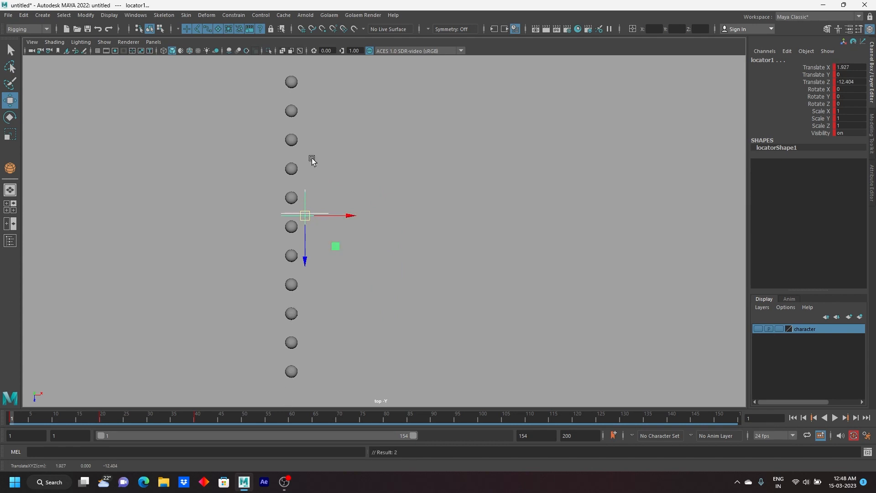
{"action": "left_click", "coordinate": [291, 83]}
{"action": "key", "text": "Delete"}
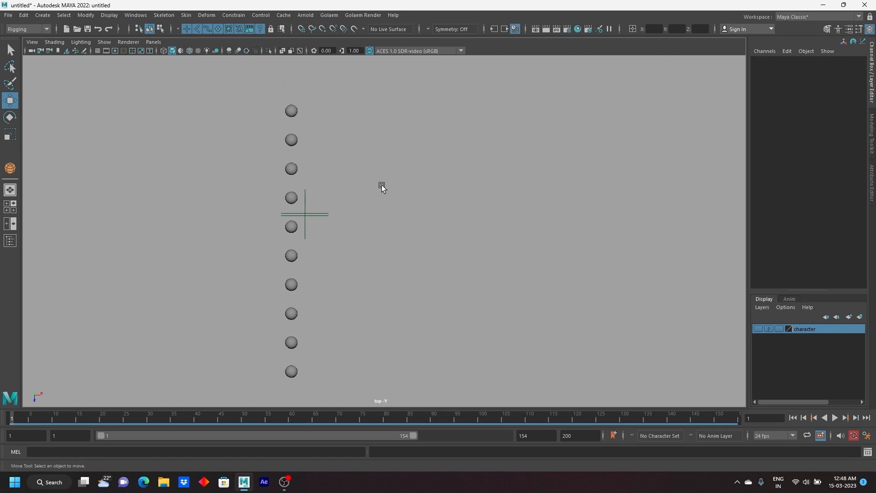
Step: Move both locators onto the middle of the sphere column, at about X 1.41 and Z -11.29
{"action": "left_click_drag", "start_coordinate": [276, 249], "coordinate": [323, 385]}
{"action": "left_click", "coordinate": [304, 228]}
{"action": "left_click_drag", "start_coordinate": [305, 215], "coordinate": [316, 243]}
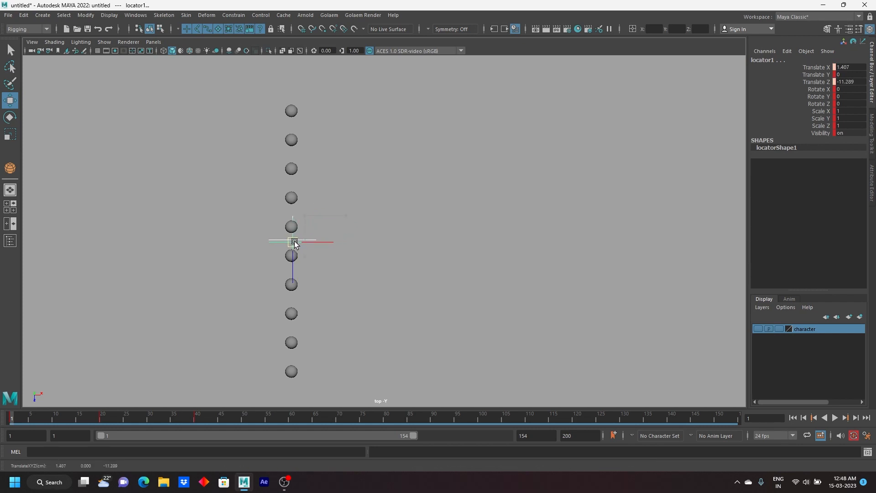
Step: Point-constrain the sphere just below the locators to both locators, maintaining its offset
{"action": "scroll", "coordinate": [348, 287], "scroll_direction": "up", "scroll_amount": 3}
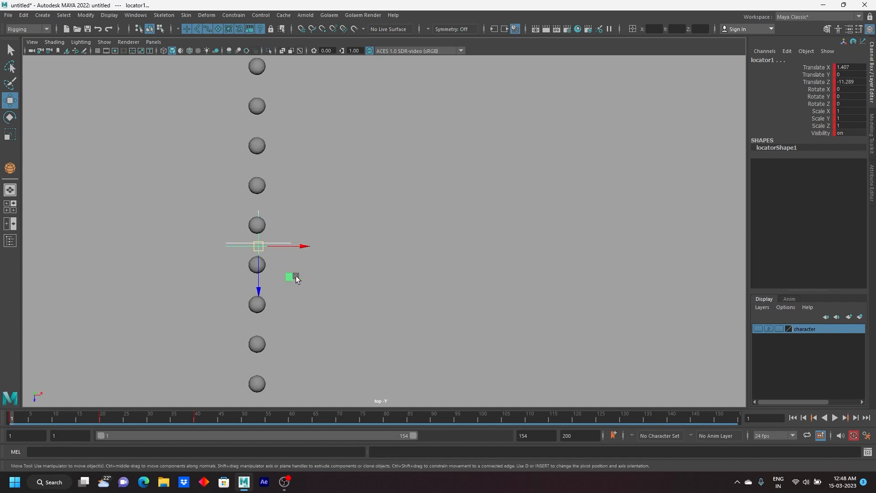
{"action": "scroll", "coordinate": [292, 279], "scroll_direction": "down", "scroll_amount": 2}
{"action": "left_click", "coordinate": [275, 259]}
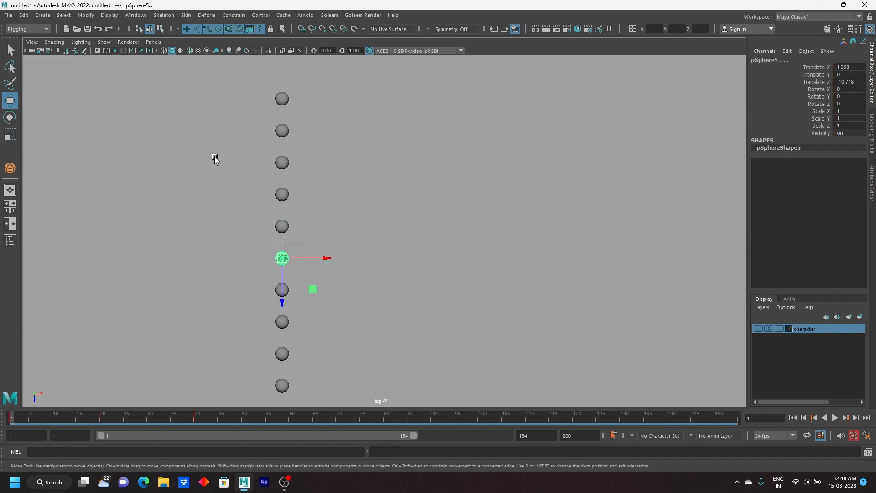
{"action": "left_click", "coordinate": [231, 15]}
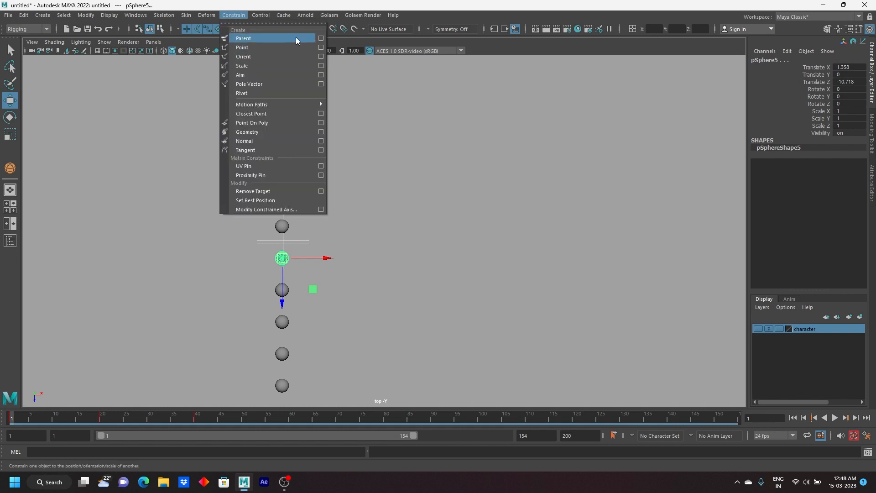
{"action": "left_click", "coordinate": [321, 48]}
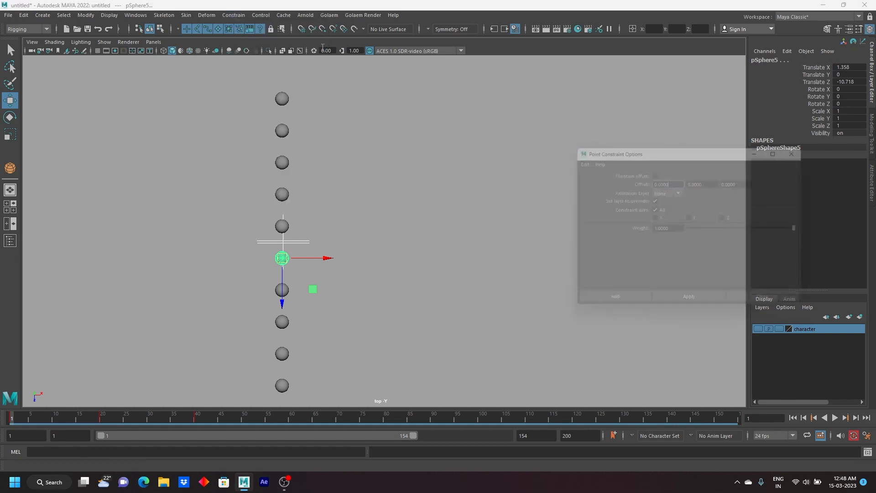
{"action": "left_click", "coordinate": [620, 307]}
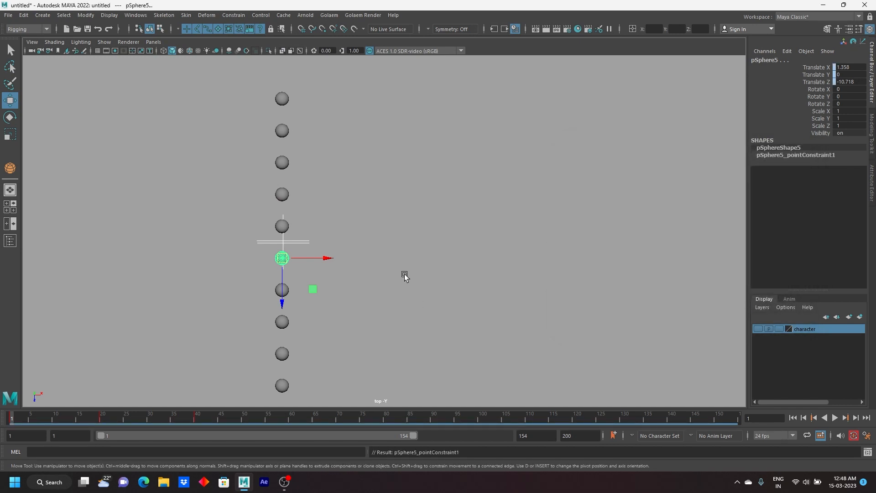
Step: Try moving the first locator along positive X to test the constraint on the sphere
{"action": "scroll", "coordinate": [424, 263], "scroll_direction": "up", "scroll_amount": 2}
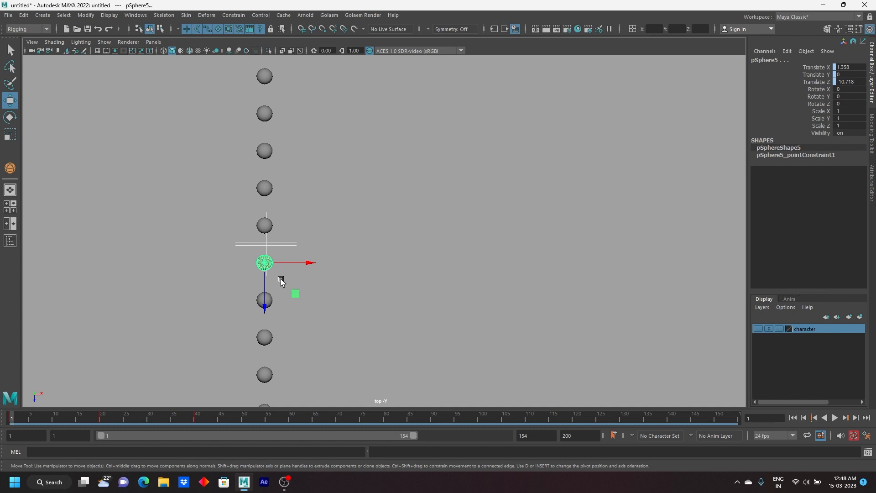
{"action": "left_click", "coordinate": [236, 247]}
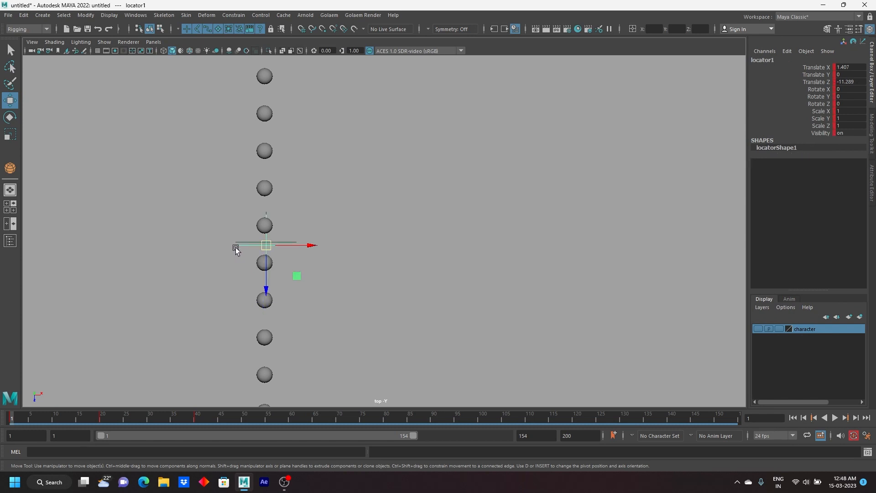
{"action": "left_click_drag", "start_coordinate": [263, 245], "coordinate": [411, 249]}
{"action": "key", "text": "ctrl+z"}
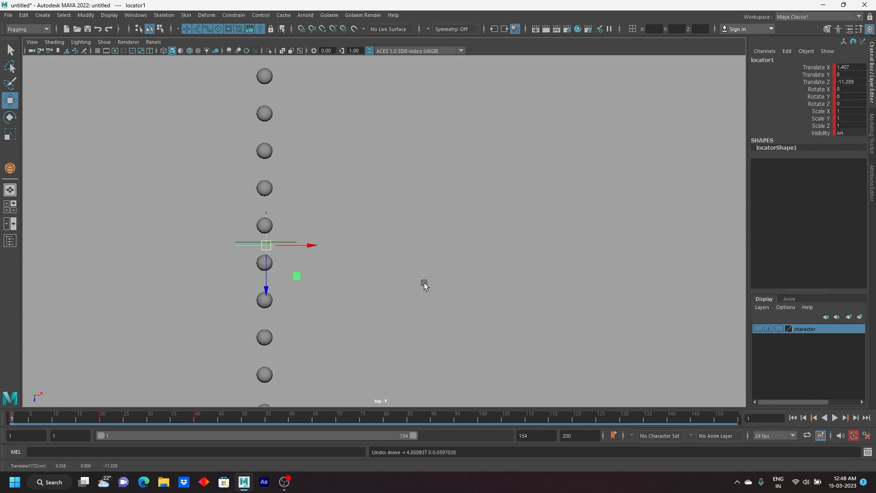
Step: Apply the same point constraint from both locators to the second and third spheres below them
{"action": "left_click_drag", "start_coordinate": [232, 239], "coordinate": [245, 257]}
{"action": "left_click", "coordinate": [262, 304]}
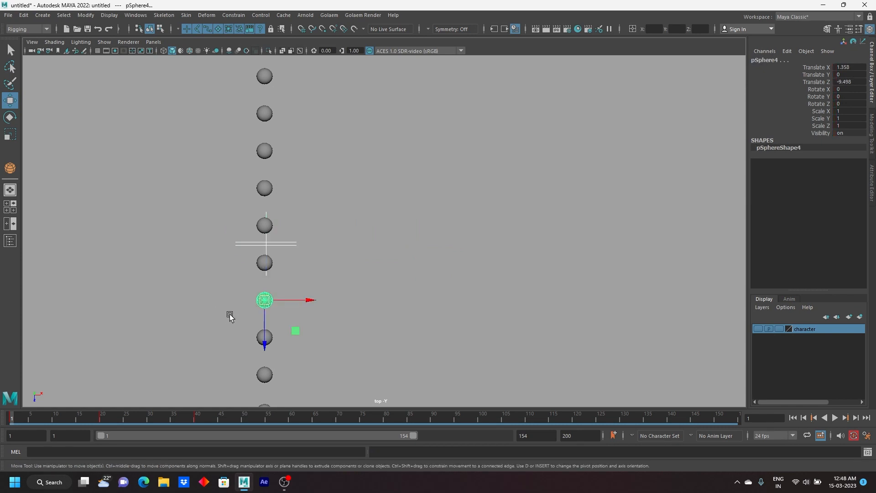
{"action": "key", "text": "g"}
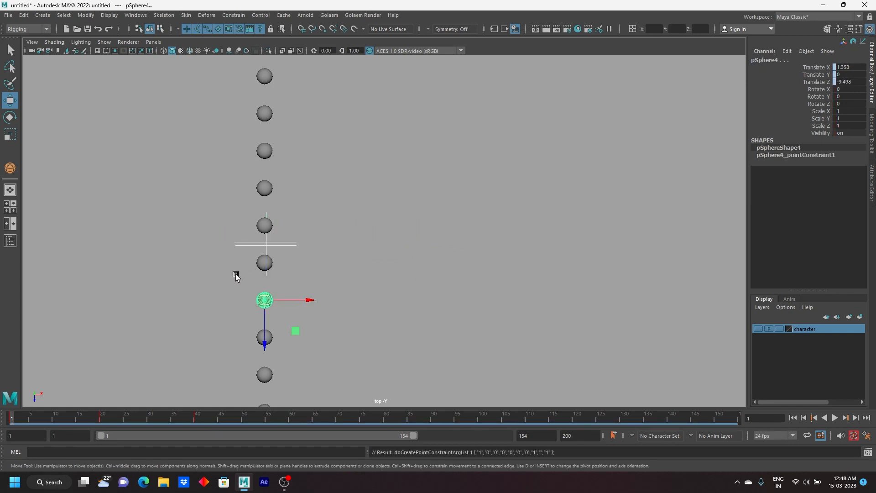
{"action": "left_click", "coordinate": [264, 299]}
{"action": "left_click", "coordinate": [11, 51]}
{"action": "left_click_drag", "start_coordinate": [249, 289], "coordinate": [297, 348], "text": "ctrl"}
{"action": "left_click", "coordinate": [266, 338], "text": "shift"}
{"action": "key", "text": "g"}
Step: Point-constrain the two lowest spheres of the column to both locators, one sphere at a time, with the same settings
{"action": "left_click", "coordinate": [265, 375], "text": "shift"}
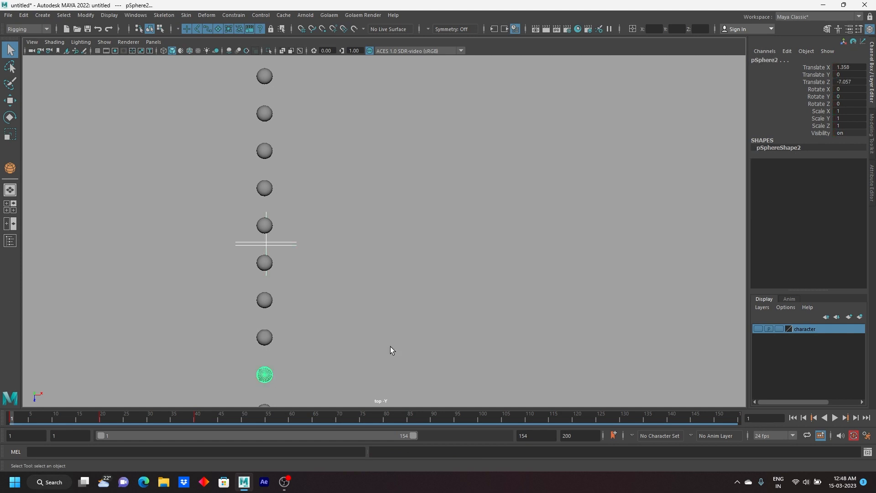
{"action": "key", "text": "g"}
{"action": "left_click_drag", "start_coordinate": [230, 372], "coordinate": [288, 384], "text": "ctrl"}
{"action": "scroll", "coordinate": [328, 365], "scroll_direction": "down", "scroll_amount": 1}
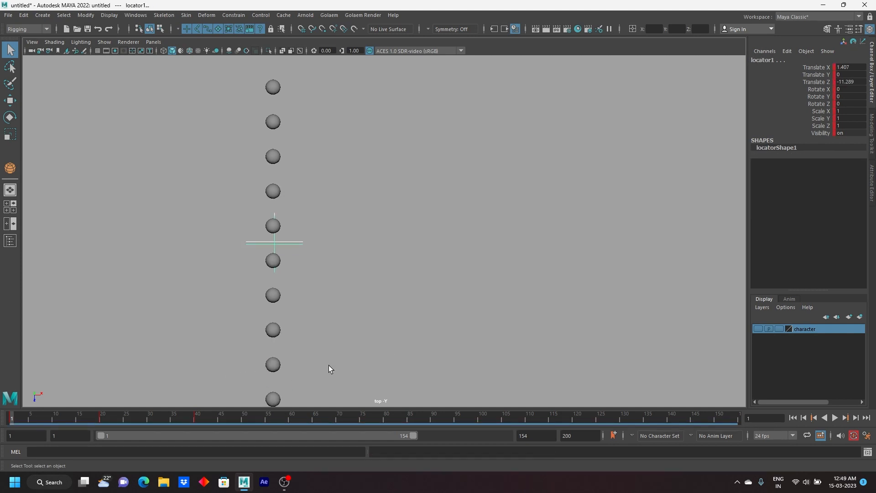
{"action": "left_click", "coordinate": [273, 361]}
{"action": "middle_click_drag", "start_coordinate": [365, 326], "coordinate": [400, 228], "text": "alt"}
{"action": "left_click", "coordinate": [320, 301]}
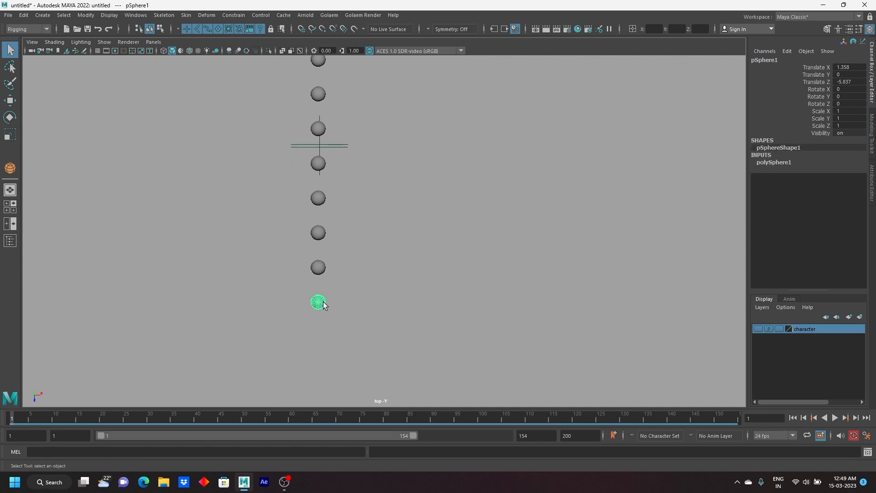
{"action": "left_click_drag", "start_coordinate": [278, 133], "coordinate": [302, 168]}
{"action": "left_click", "coordinate": [318, 302], "text": "shift"}
{"action": "key", "text": "g"}
Step: Point-constrain each of the three spheres directly above the locators to both locators with the same settings
{"action": "middle_click_drag", "start_coordinate": [396, 199], "coordinate": [394, 260], "text": "alt"}
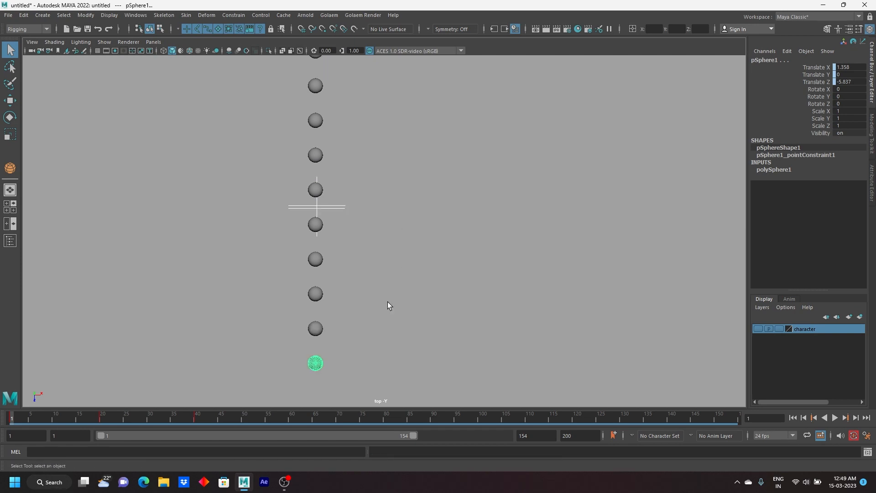
{"action": "middle_click_drag", "start_coordinate": [395, 154], "coordinate": [397, 225], "text": "alt"}
{"action": "left_click", "coordinate": [309, 258]}
{"action": "key", "text": "g"}
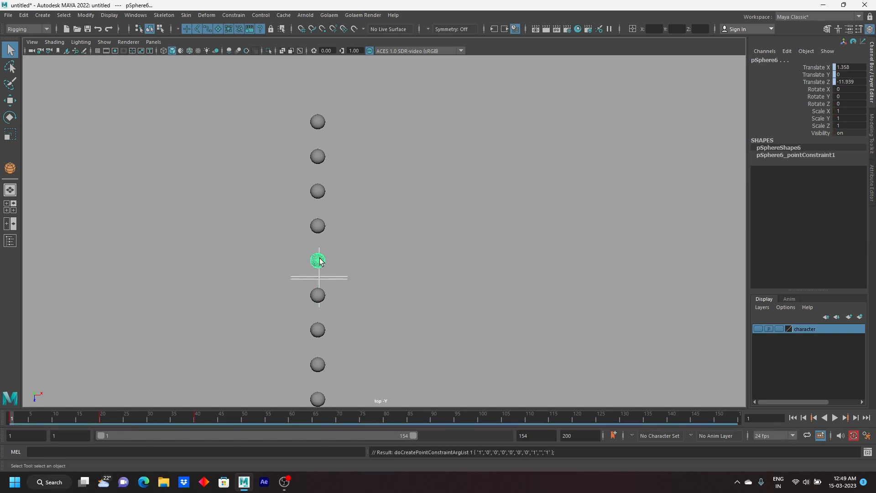
{"action": "left_click", "coordinate": [319, 224]}
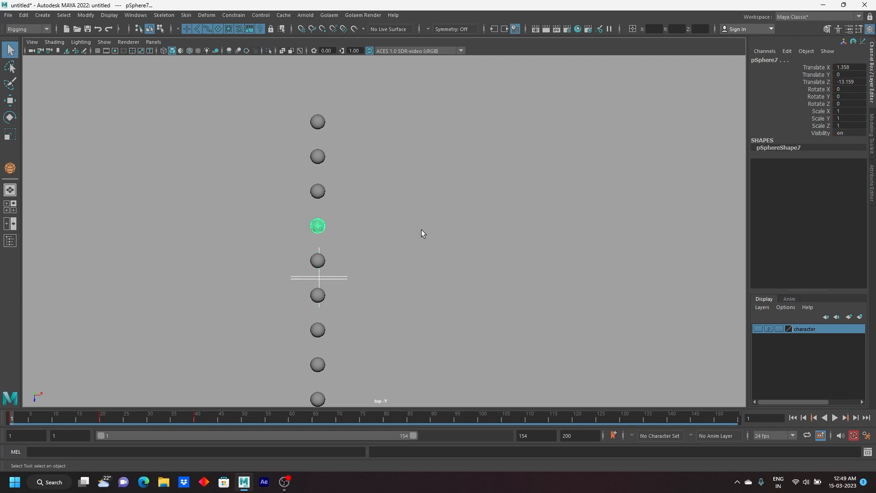
{"action": "left_click", "coordinate": [316, 227]}
{"action": "left_click", "coordinate": [318, 192], "text": "shift"}
{"action": "key", "text": "g"}
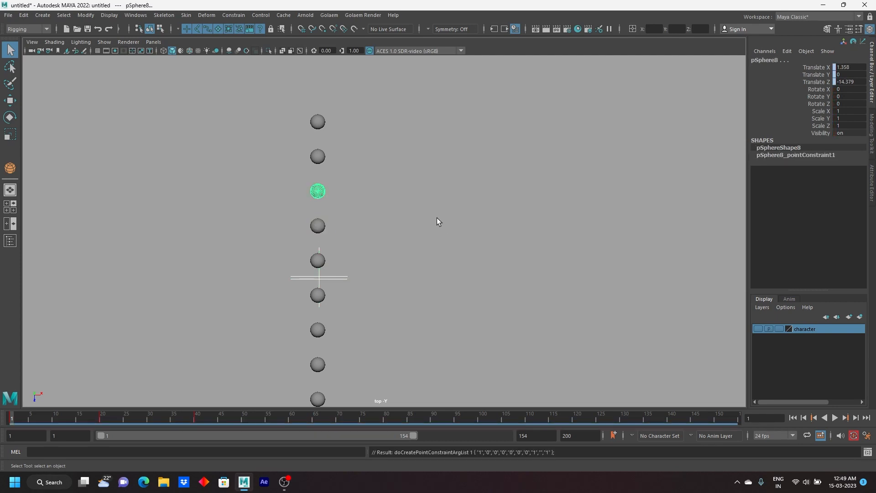
Step: Point-constrain the two topmost spheres to both locators, one sphere at a time, with the same settings
{"action": "left_click", "coordinate": [319, 277]}
{"action": "left_click", "coordinate": [318, 156], "text": "shift"}
{"action": "key", "text": "g"}
{"action": "left_click", "coordinate": [319, 277]}
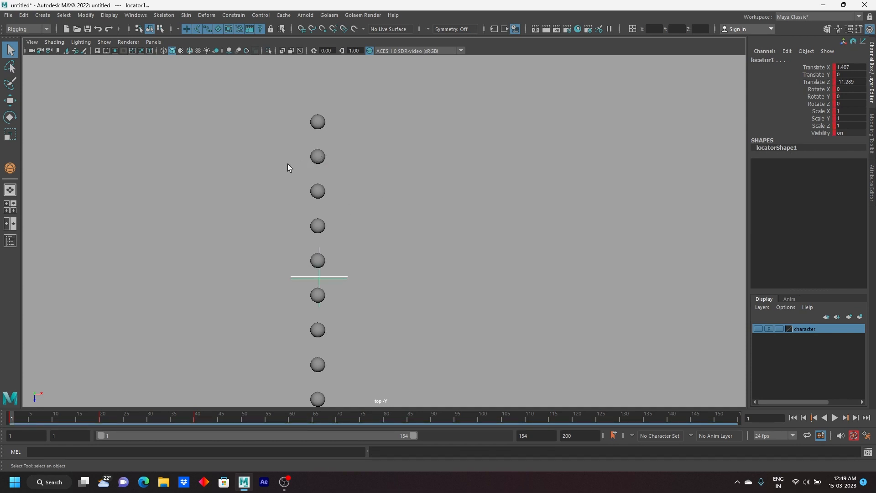
{"action": "left_click", "coordinate": [318, 122], "text": "shift"}
{"action": "key", "text": "g"}
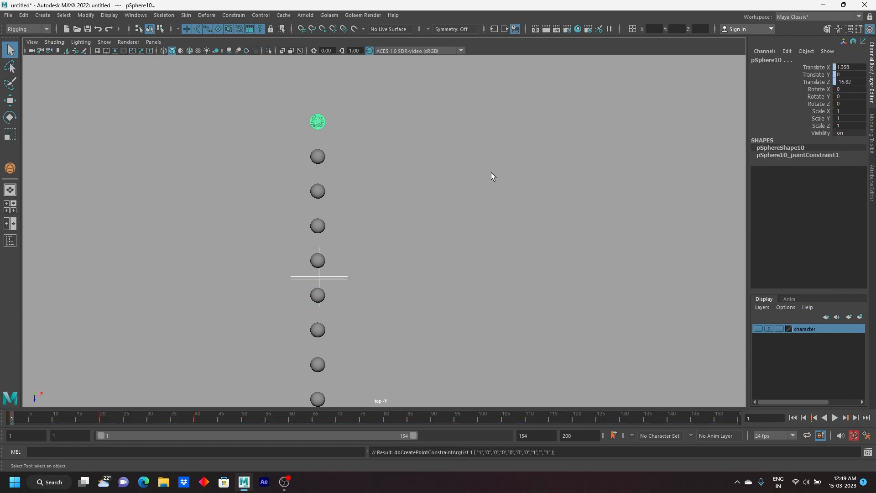
Step: Move the first locator along positive X, away from the second locator, to about X 11.7
{"action": "left_click", "coordinate": [507, 176]}
{"action": "left_click", "coordinate": [338, 279]}
{"action": "key", "text": "e"}
{"action": "key", "text": "w"}
{"action": "left_click_drag", "start_coordinate": [319, 279], "coordinate": [540, 264]}
Step: Set the Locator 2 W0 constraint weight of the two middle spheres to 0.1
{"action": "left_click_drag", "start_coordinate": [374, 222], "coordinate": [405, 262]}
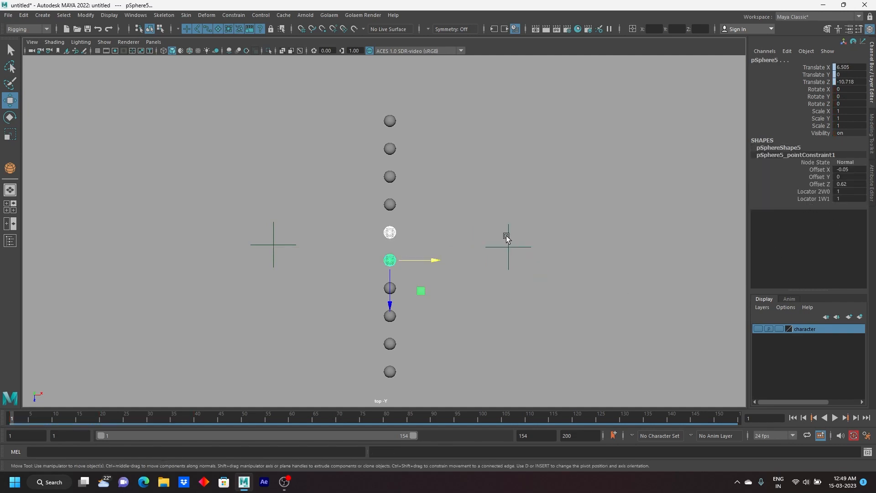
{"action": "left_click", "coordinate": [507, 237]}
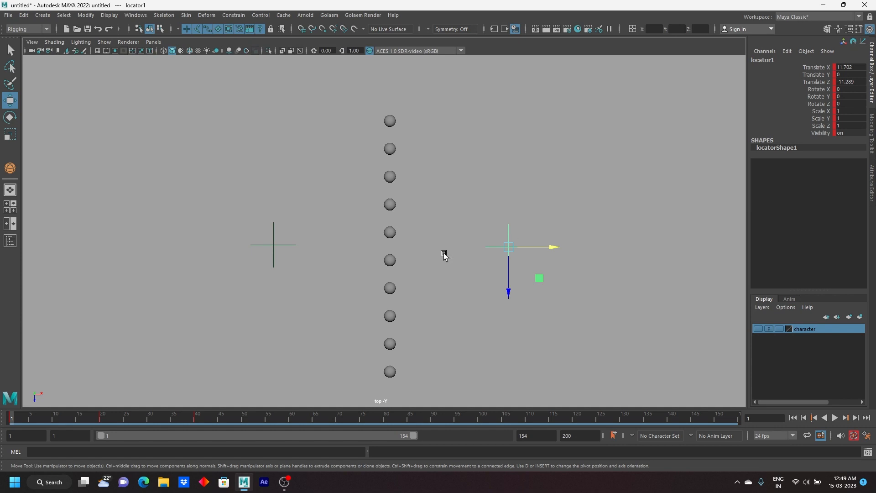
{"action": "left_click_drag", "start_coordinate": [372, 233], "coordinate": [415, 263]}
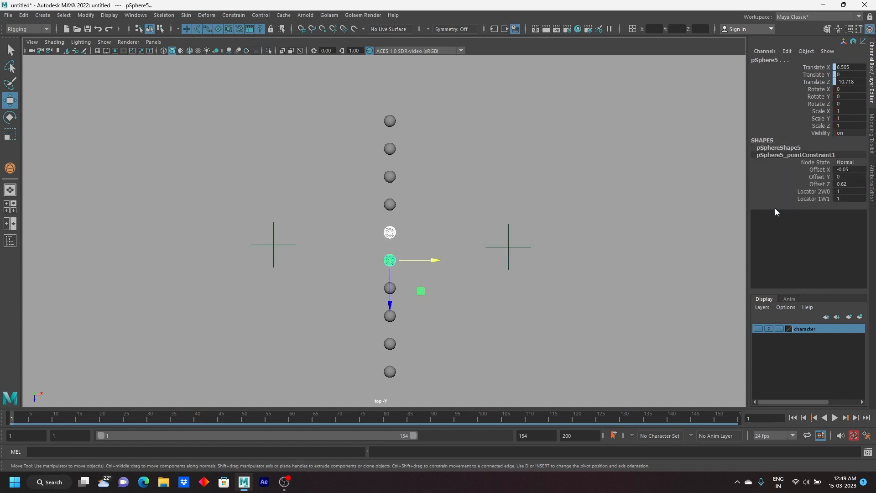
{"action": "left_click", "coordinate": [816, 192]}
{"action": "middle_click_drag", "start_coordinate": [600, 187], "coordinate": [597, 186]}
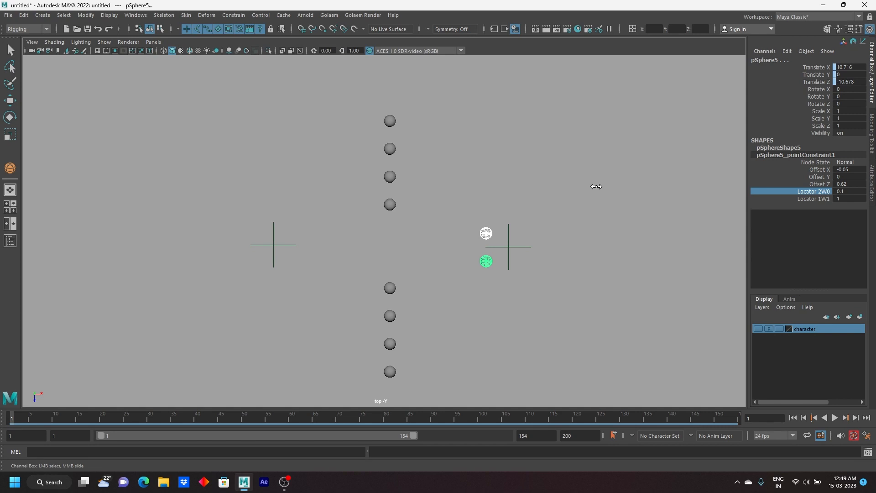
Step: Lower the Locator 2 W0 weight on the spheres adjoining the middle pair, and set it to 0.6 on the next pair outward
{"action": "left_click_drag", "start_coordinate": [378, 199], "coordinate": [406, 292]}
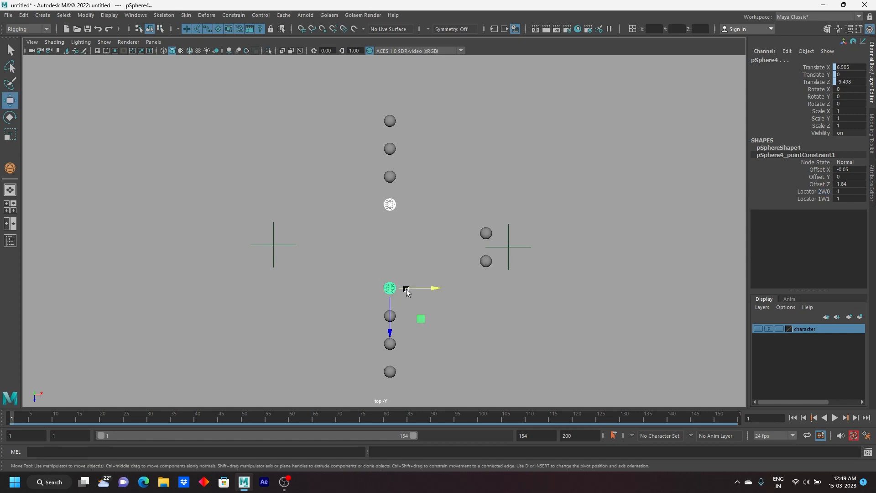
{"action": "left_click", "coordinate": [814, 192]}
{"action": "middle_click_drag", "start_coordinate": [562, 177], "coordinate": [560, 177]}
{"action": "left_click_drag", "start_coordinate": [361, 163], "coordinate": [408, 323]}
{"action": "key", "text": "w"}
{"action": "left_click", "coordinate": [803, 192]}
{"action": "middle_click_drag", "start_coordinate": [585, 164], "coordinate": [584, 163]}
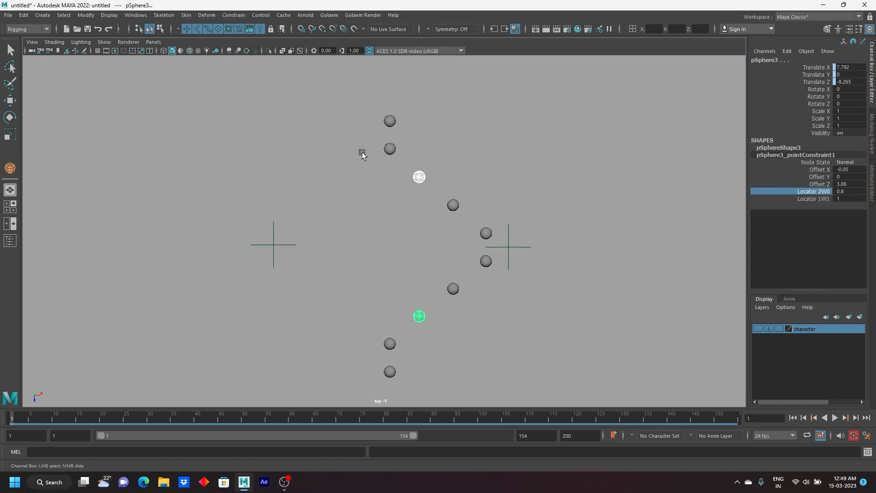
Step: Set the Locator 1 W1 constraint weight of the topmost and bottommost spheres to 0.5
{"action": "left_click_drag", "start_coordinate": [371, 98], "coordinate": [396, 126]}
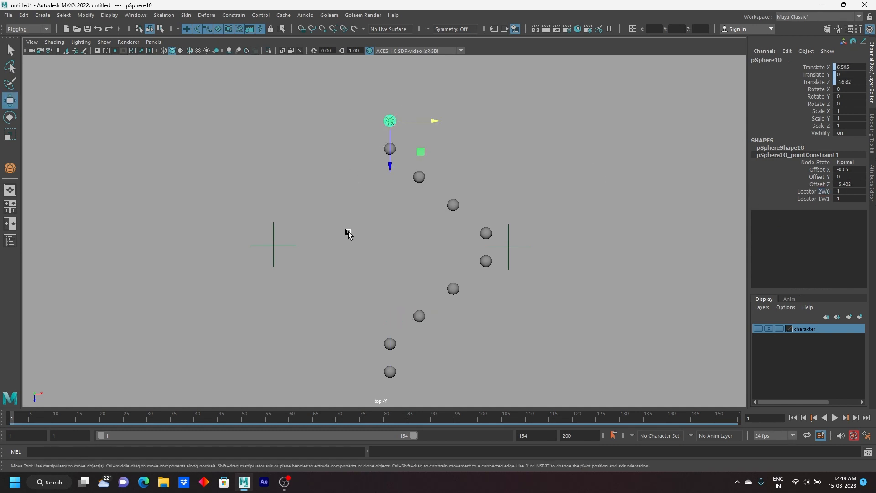
{"action": "left_click_drag", "start_coordinate": [376, 374], "coordinate": [420, 384]}
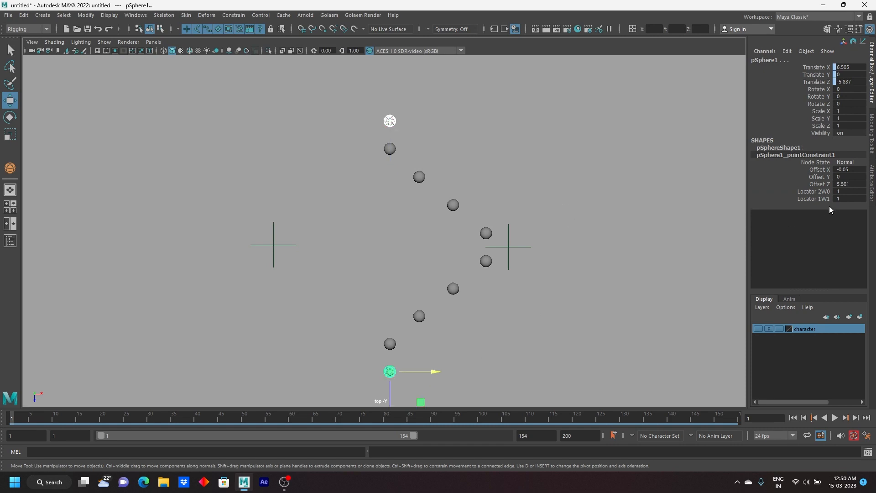
{"action": "left_click", "coordinate": [817, 199]}
{"action": "middle_click_drag", "start_coordinate": [567, 167], "coordinate": [564, 167]}
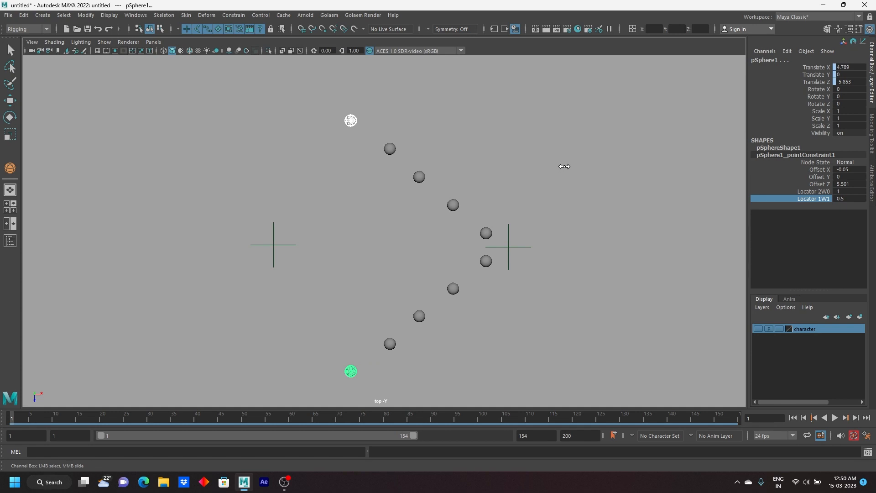
Step: Move the first locator back toward the second one, to about X 5.48 and Z -10.72, to test the weighted spheres
{"action": "left_click", "coordinate": [516, 248]}
{"action": "key", "text": "w"}
{"action": "right_click_drag", "start_coordinate": [534, 285], "coordinate": [507, 258], "text": "alt"}
{"action": "left_click_drag", "start_coordinate": [522, 244], "coordinate": [370, 255]}
Step: Delete all the spheres and both locators from the scene
{"action": "left_click_drag", "start_coordinate": [520, 157], "coordinate": [207, 395]}
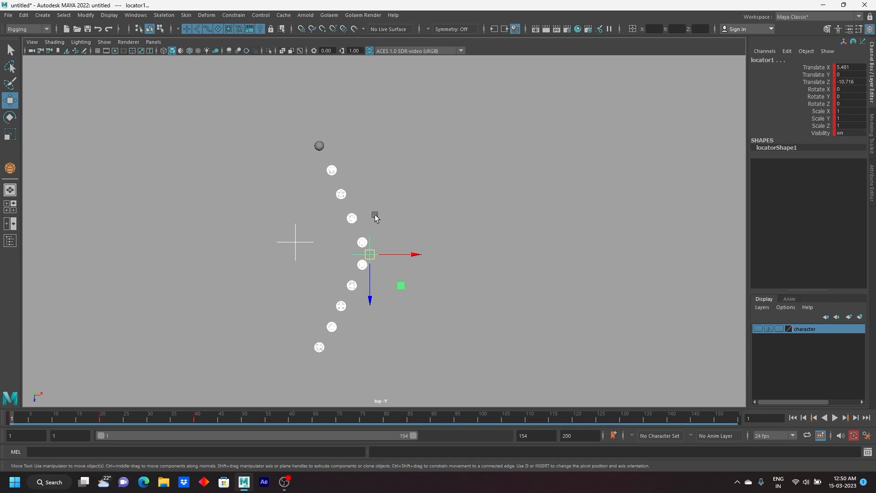
{"action": "left_click_drag", "start_coordinate": [225, 105], "coordinate": [365, 302], "text": "ctrl+shift"}
{"action": "key", "text": "Delete"}
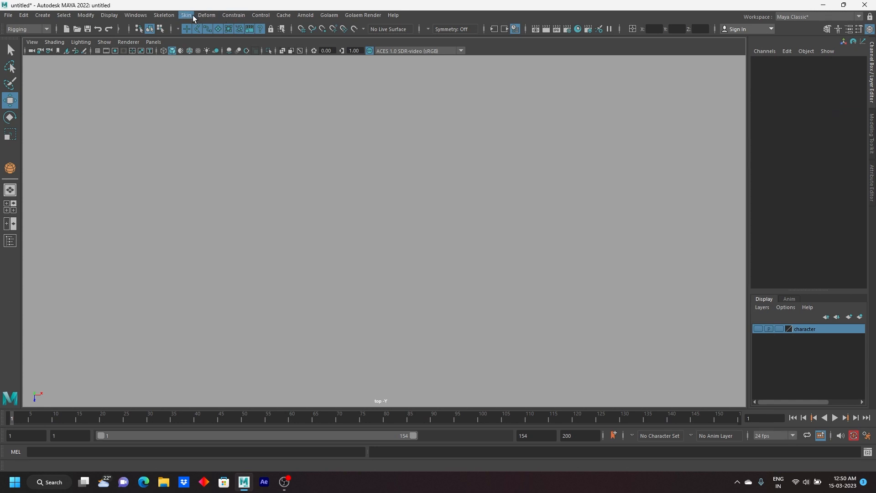
Step: Detach the Constrain command list as a floating window and create a polygon cube about 2.99 wide, 0.65 high and 2.41 deep
{"action": "left_click", "coordinate": [233, 15]}
{"action": "left_click", "coordinate": [250, 21]}
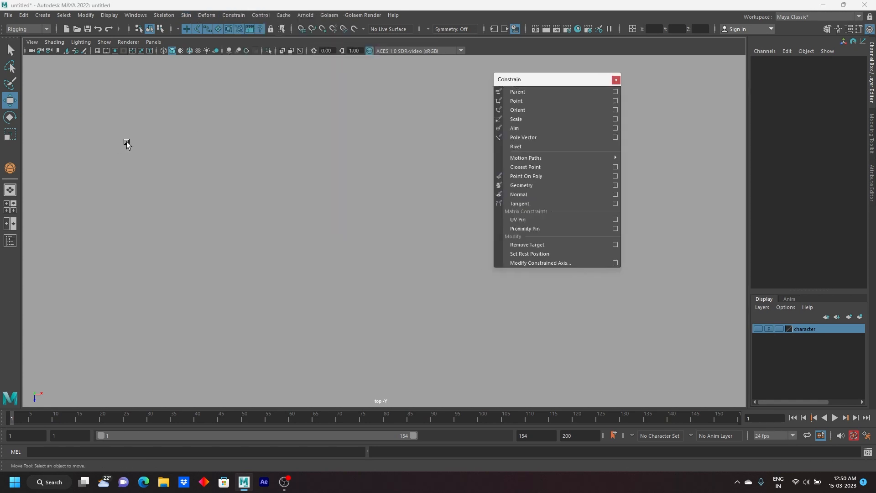
{"action": "left_click", "coordinate": [43, 15]}
{"action": "mouse_move", "coordinate": [92, 48]}
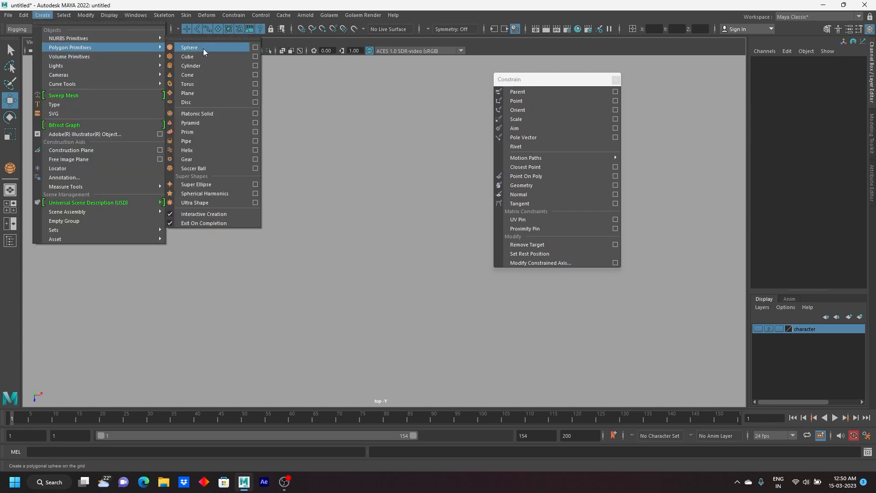
{"action": "left_click", "coordinate": [203, 57]}
{"action": "left_click_drag", "start_coordinate": [161, 180], "coordinate": [196, 188]}
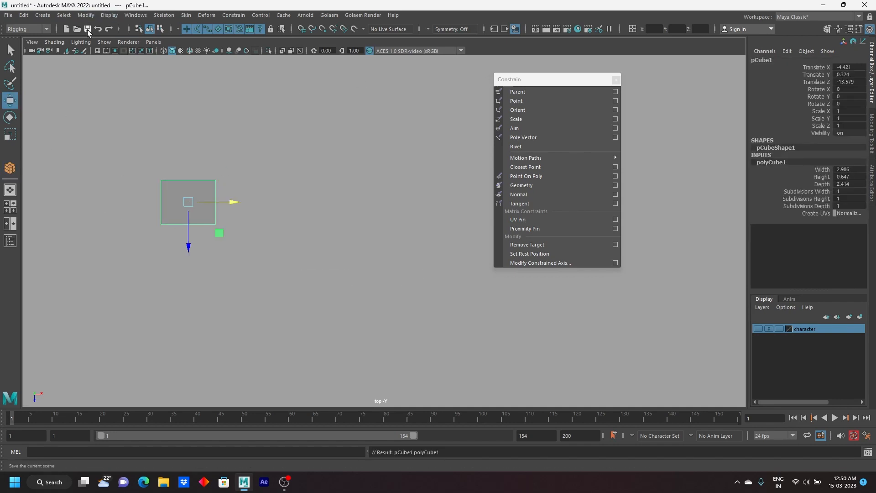
Step: Create a polygon sphere with a radius of about 0.92 beside the cube, at about X 4.84 and Z -13.39
{"action": "left_click", "coordinate": [43, 16]}
{"action": "mouse_move", "coordinate": [78, 51]}
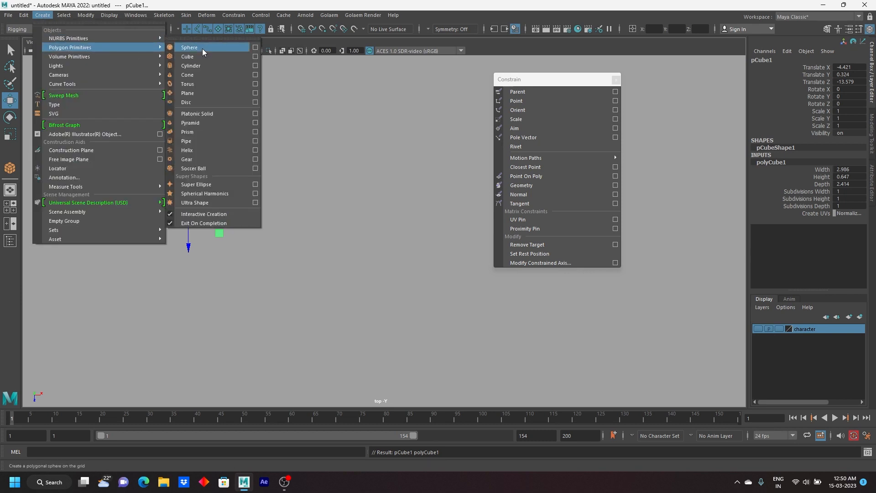
{"action": "left_click", "coordinate": [202, 49]}
{"action": "left_click_drag", "start_coordinate": [358, 205], "coordinate": [371, 211]}
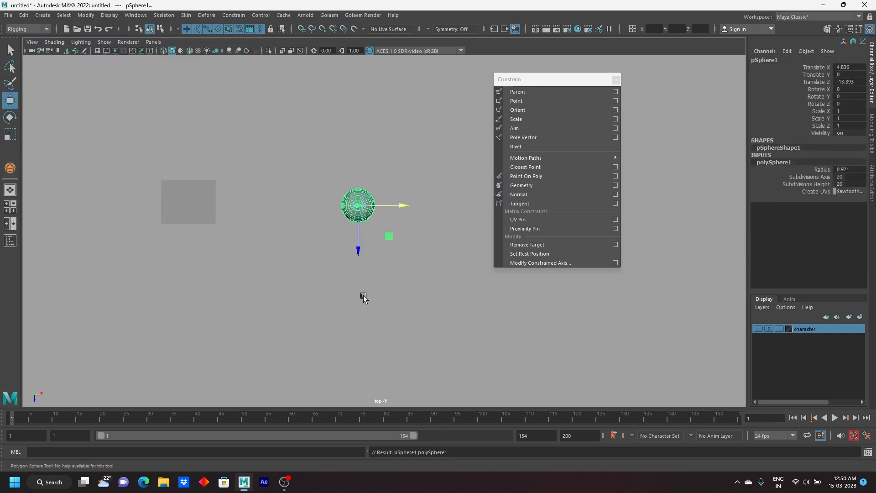
Step: Orient-constrain the cube to the sphere, test it by rotating the sphere about Y, and undo the rotation
{"action": "left_click", "coordinate": [177, 203], "text": "shift"}
{"action": "left_click", "coordinate": [535, 109]}
{"action": "left_click_drag", "start_coordinate": [334, 217], "coordinate": [395, 258]}
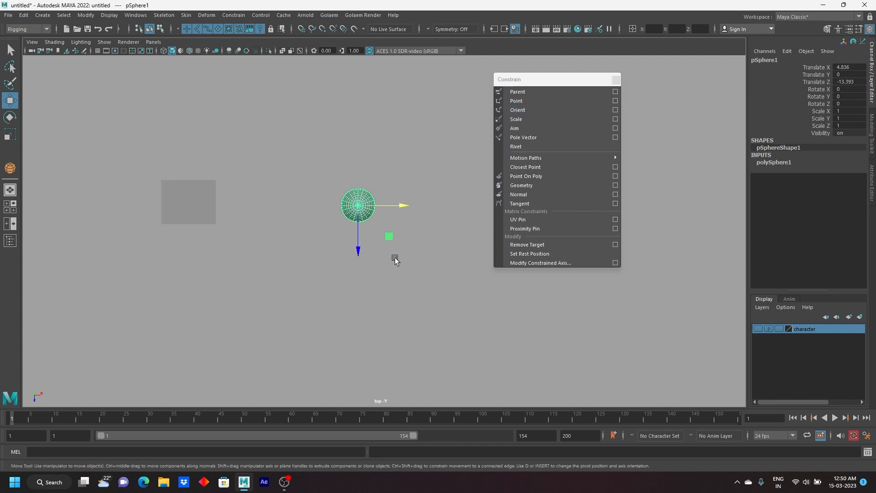
{"action": "left_click", "coordinate": [9, 117]}
{"action": "left_click_drag", "start_coordinate": [385, 177], "coordinate": [385, 240]}
{"action": "key", "text": "ctrl+z"}
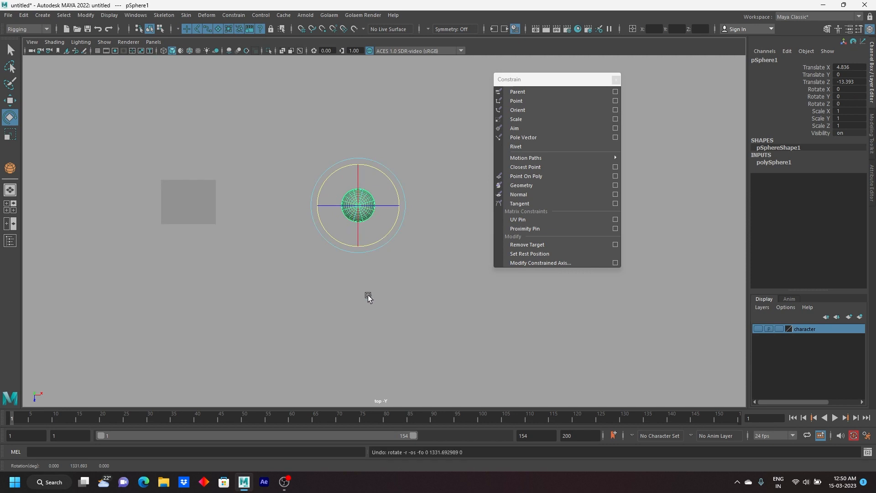
Step: Duplicate the cube and sphere together and move the copies along Z to about Z -6.9 and -6.7
{"action": "left_click", "coordinate": [9, 100]}
{"action": "left_click_drag", "start_coordinate": [130, 148], "coordinate": [433, 311]}
{"action": "key", "text": "ctrl+d"}
{"action": "left_click_drag", "start_coordinate": [359, 247], "coordinate": [302, 372]}
{"action": "left_click", "coordinate": [157, 331]}
{"action": "left_click", "coordinate": [176, 331]}
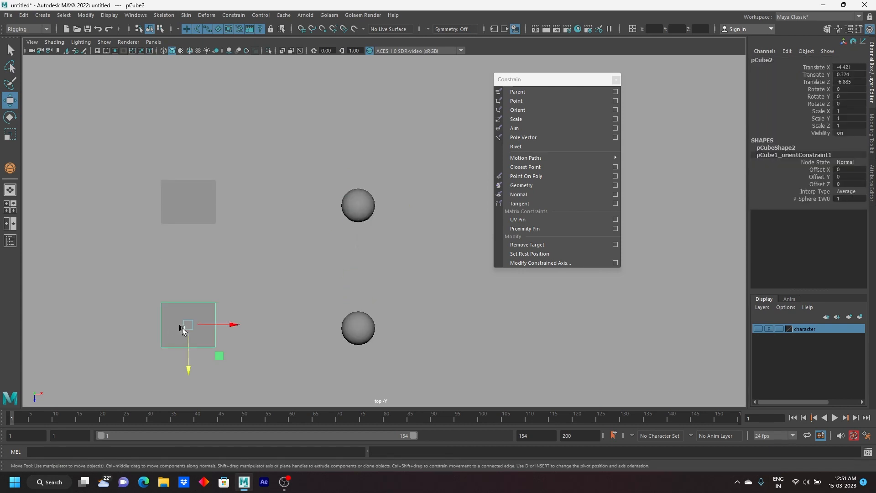
Step: Rotate the duplicated sphere about -14 degrees around Y to test its cube, and delete the duplicated pair
{"action": "left_click_drag", "start_coordinate": [310, 286], "coordinate": [407, 362]}
{"action": "left_click", "coordinate": [180, 328]}
{"action": "left_click", "coordinate": [355, 332], "text": "shift"}
{"action": "key", "text": "ctrl+z"}
{"action": "left_click_drag", "start_coordinate": [410, 352], "coordinate": [293, 284], "text": "shift"}
{"action": "left_click", "coordinate": [10, 118]}
{"action": "mouse_move", "coordinate": [375, 297]}
{"action": "left_mouse_down"}
{"action": "mouse_move", "coordinate": [337, 283]}
{"action": "mouse_move", "coordinate": [411, 325]}
{"action": "mouse_move", "coordinate": [376, 310]}
{"action": "left_mouse_up"}
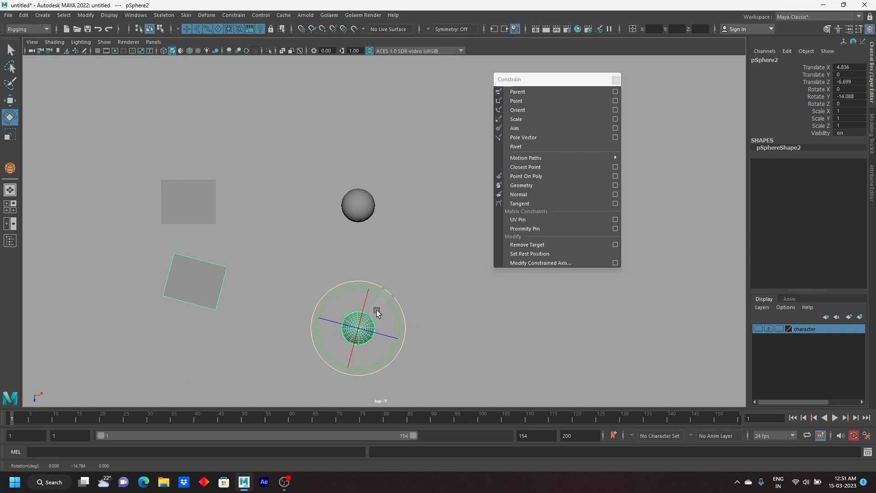
{"action": "key", "text": "Delete"}
Step: Rotate the original sphere around Y to test the cube's orient constraint, and undo the rotation
{"action": "left_click_drag", "start_coordinate": [373, 174], "coordinate": [383, 215]}
{"action": "left_click_drag", "start_coordinate": [383, 172], "coordinate": [368, 218]}
{"action": "key", "text": "ctrl+z"}
{"action": "key", "text": "w"}
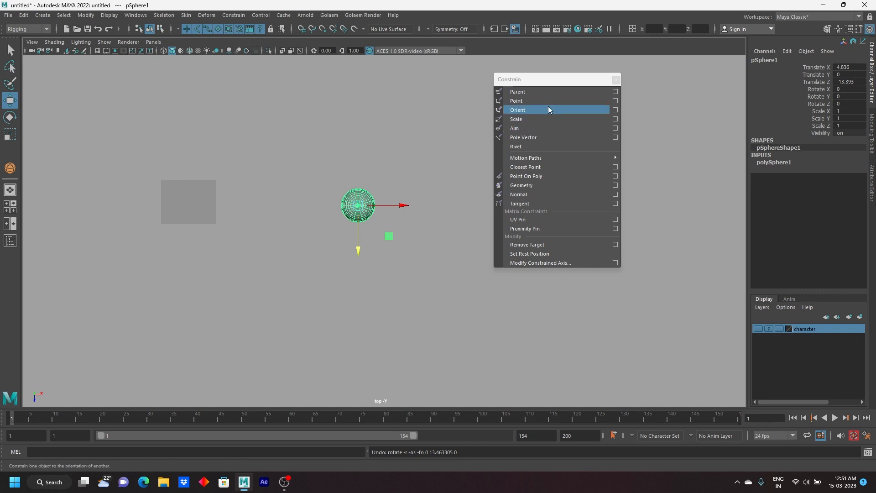
Step: Test moving the orient-constrained cube and the sphere separately, and undo both moves
{"action": "left_click", "coordinate": [201, 195]}
{"action": "left_click_drag", "start_coordinate": [194, 197], "coordinate": [459, 410]}
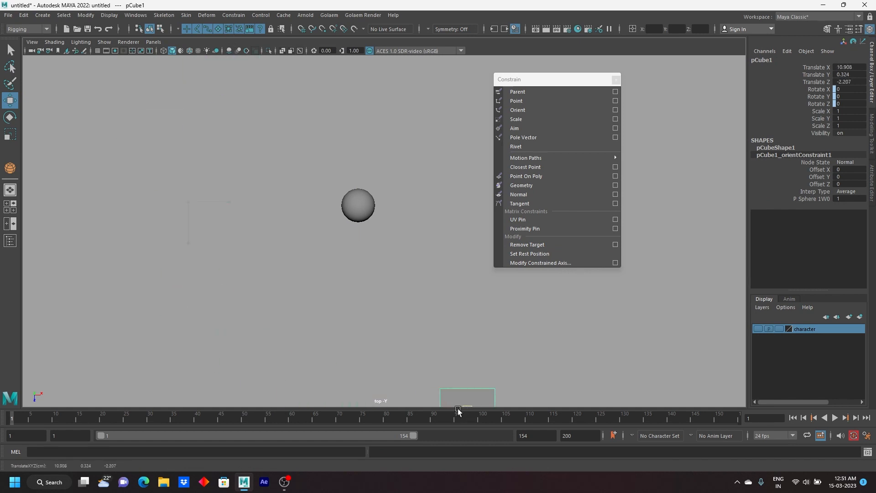
{"action": "key", "text": "ctrl+z"}
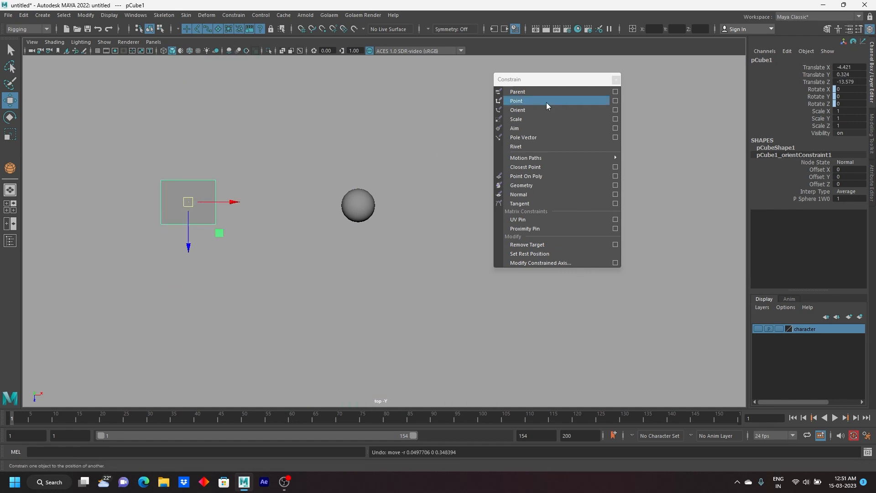
{"action": "left_click_drag", "start_coordinate": [413, 149], "coordinate": [212, 269]}
{"action": "mouse_move", "coordinate": [365, 221]}
{"action": "left_mouse_down"}
{"action": "mouse_move", "coordinate": [314, 214]}
{"action": "mouse_move", "coordinate": [372, 217]}
{"action": "mouse_move", "coordinate": [366, 206]}
{"action": "left_mouse_up"}
{"action": "key", "text": "ctrl+z"}
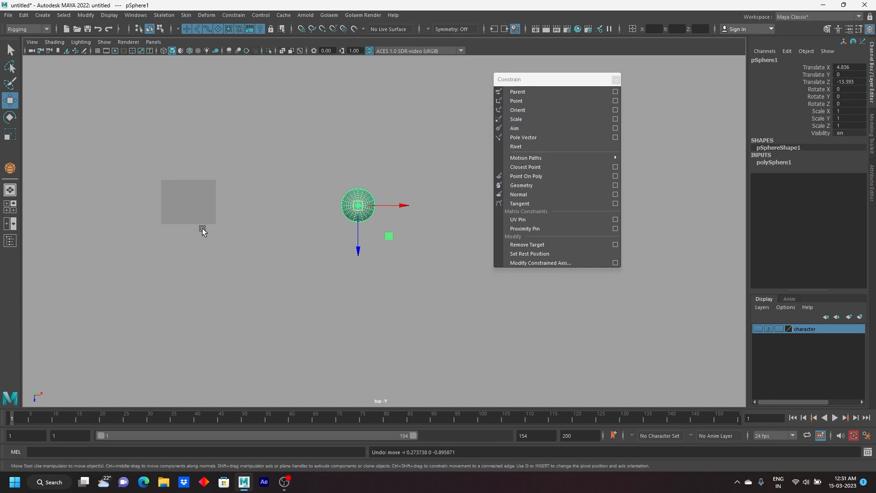
Step: Delete the cube's orient constraint node in the Outliner and close the Outliner
{"action": "left_click", "coordinate": [187, 206]}
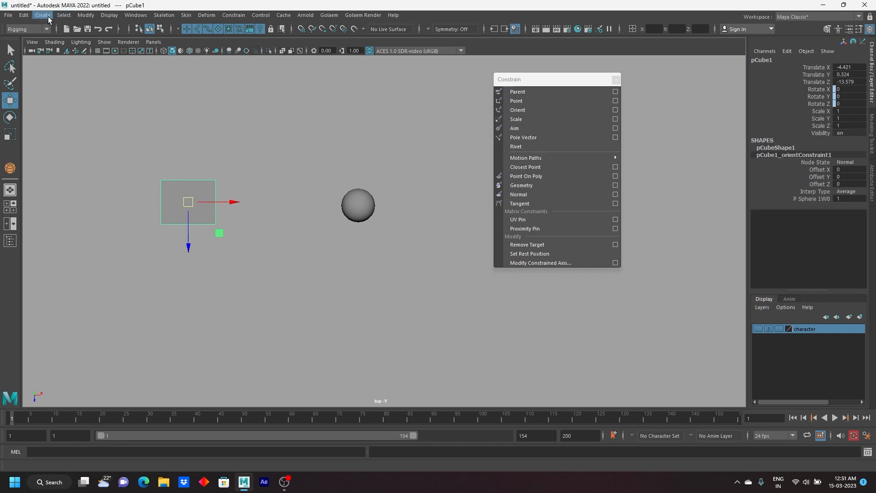
{"action": "left_click", "coordinate": [135, 15]}
{"action": "left_click", "coordinate": [153, 121]}
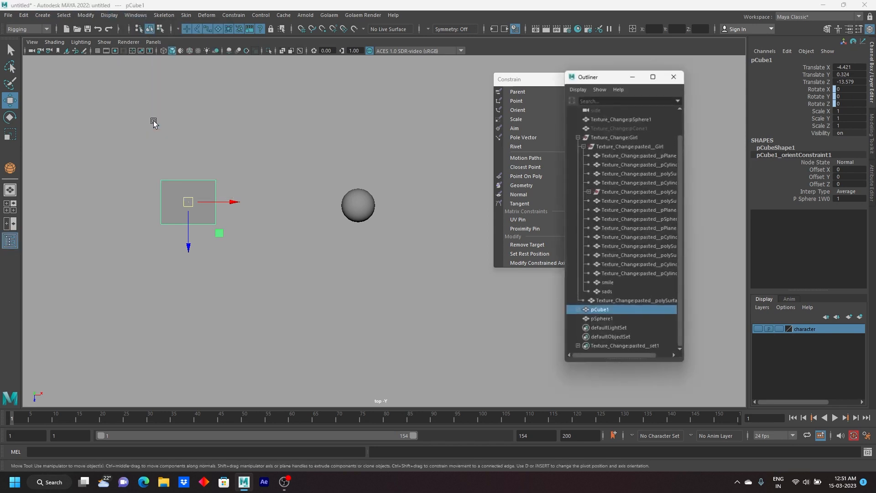
{"action": "left_click", "coordinate": [577, 310]}
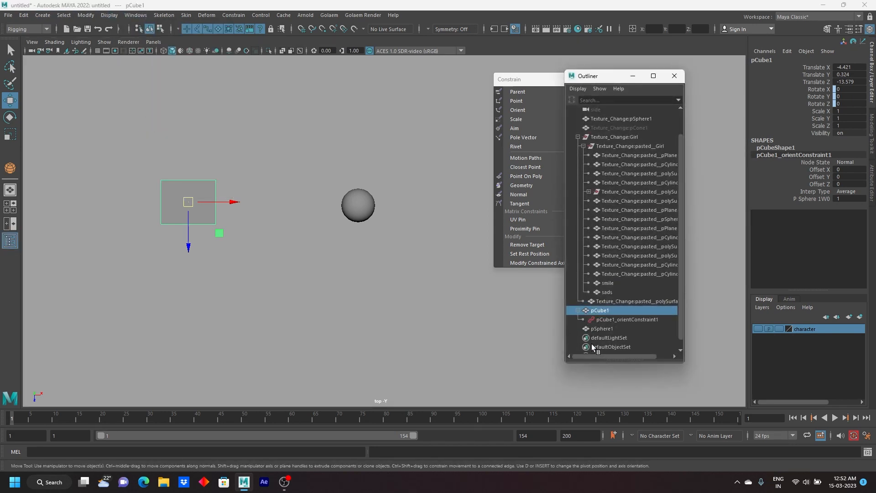
{"action": "left_click", "coordinate": [604, 319]}
{"action": "key", "text": "Delete"}
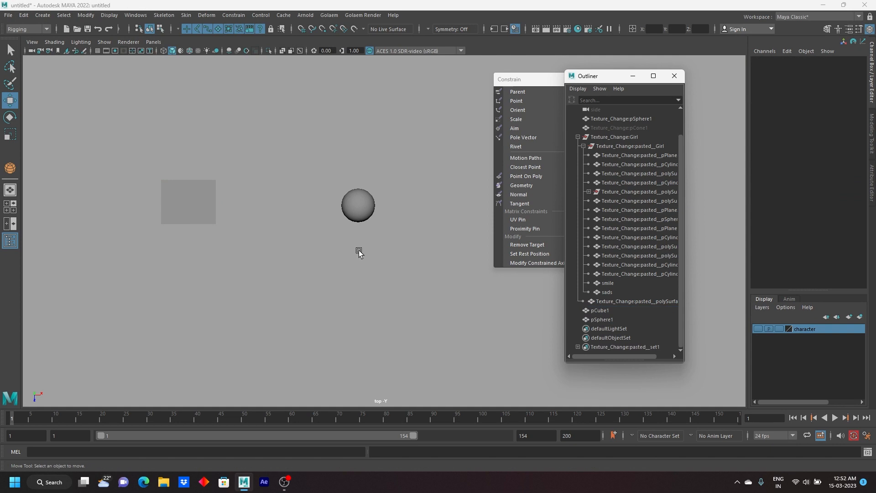
{"action": "left_click", "coordinate": [674, 76]}
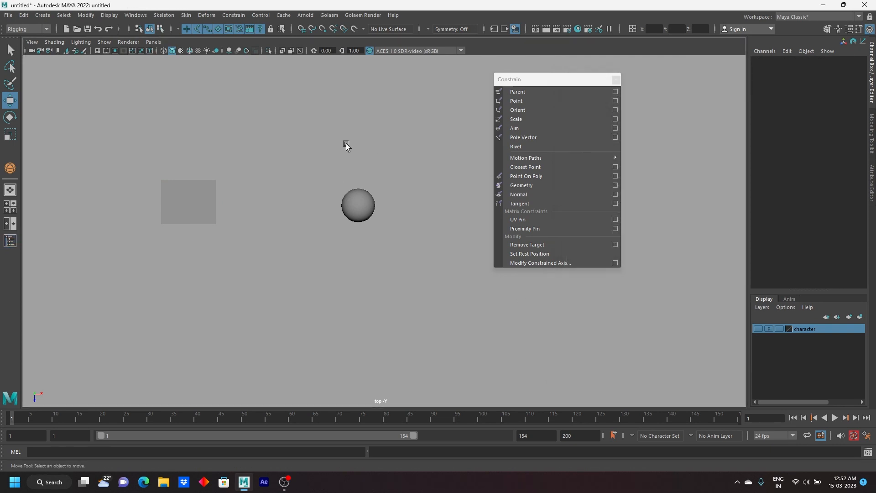
Step: Parent-constrain the cube to the sphere with Maintain offset on, all translate and rotate axes, and a weight of 1
{"action": "left_click_drag", "start_coordinate": [346, 143], "coordinate": [403, 296]}
{"action": "left_click", "coordinate": [195, 217], "text": "shift"}
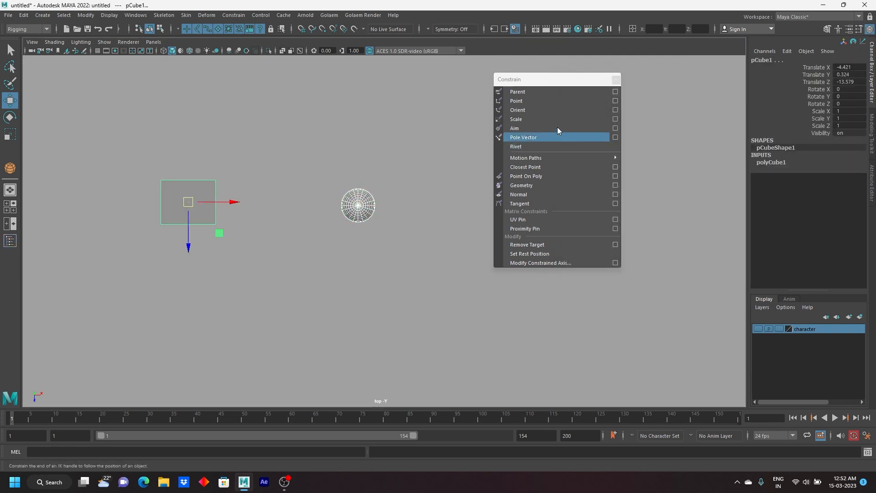
{"action": "left_click", "coordinate": [614, 92]}
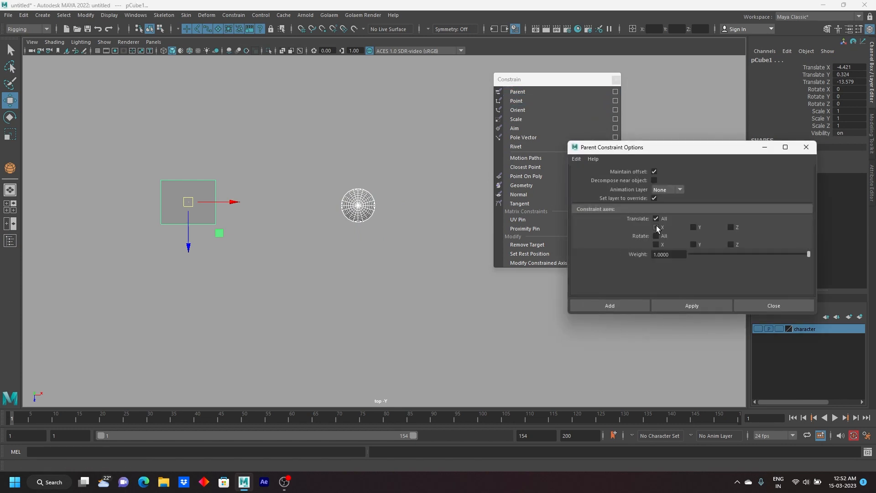
{"action": "left_click", "coordinate": [655, 172]}
{"action": "left_click", "coordinate": [576, 159]}
{"action": "left_click", "coordinate": [607, 177]}
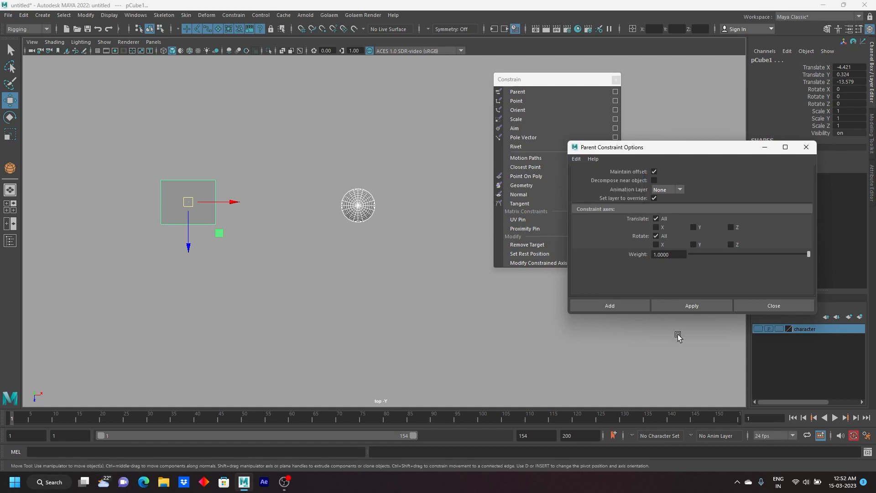
{"action": "left_click", "coordinate": [627, 305]}
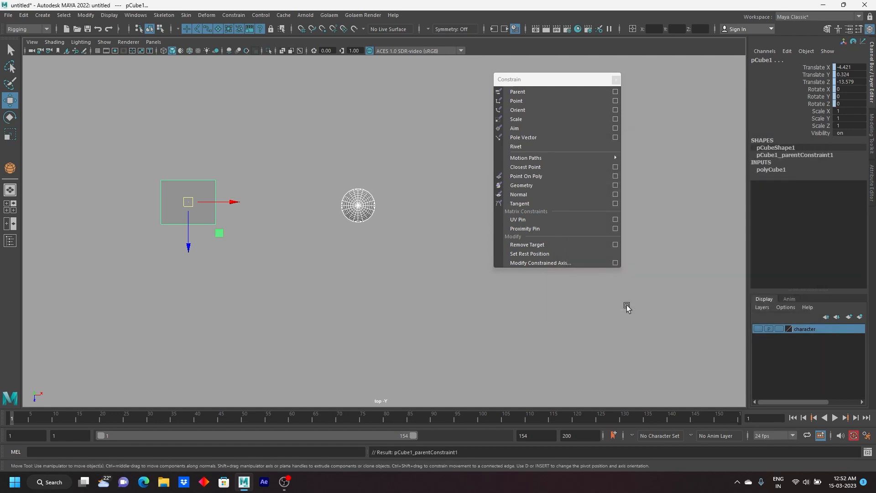
Step: Move the sphere to test the cube's parent constraint, and undo the move
{"action": "left_click", "coordinate": [359, 206]}
{"action": "mouse_move", "coordinate": [359, 207]}
{"action": "left_mouse_down"}
{"action": "mouse_move", "coordinate": [368, 130]}
{"action": "mouse_move", "coordinate": [401, 178]}
{"action": "mouse_move", "coordinate": [265, 331]}
{"action": "mouse_move", "coordinate": [338, 272]}
{"action": "mouse_move", "coordinate": [323, 242]}
{"action": "mouse_move", "coordinate": [356, 213]}
{"action": "left_mouse_up"}
{"action": "key", "text": "ctrl+z"}
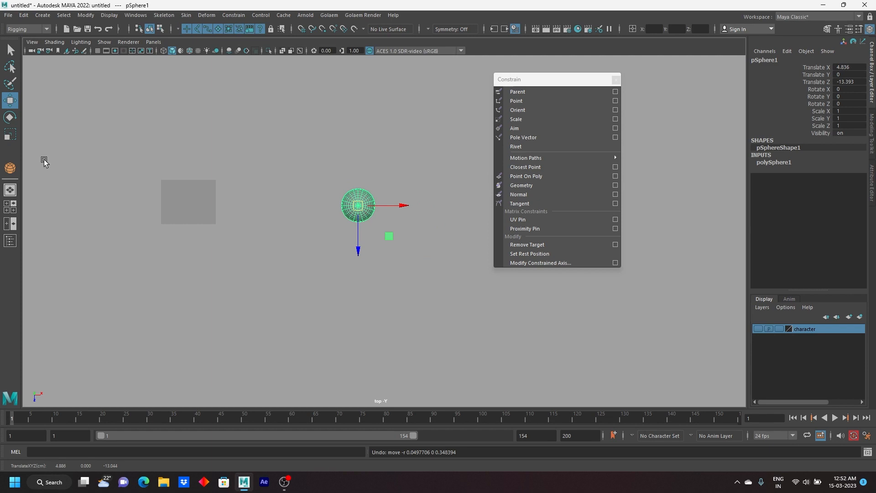
Step: Rotate the sphere as a test of the cube's parent constraint, and undo the rotation
{"action": "left_click", "coordinate": [9, 118]}
{"action": "left_click_drag", "start_coordinate": [376, 171], "coordinate": [324, 194]}
{"action": "key", "text": "ctrl+z"}
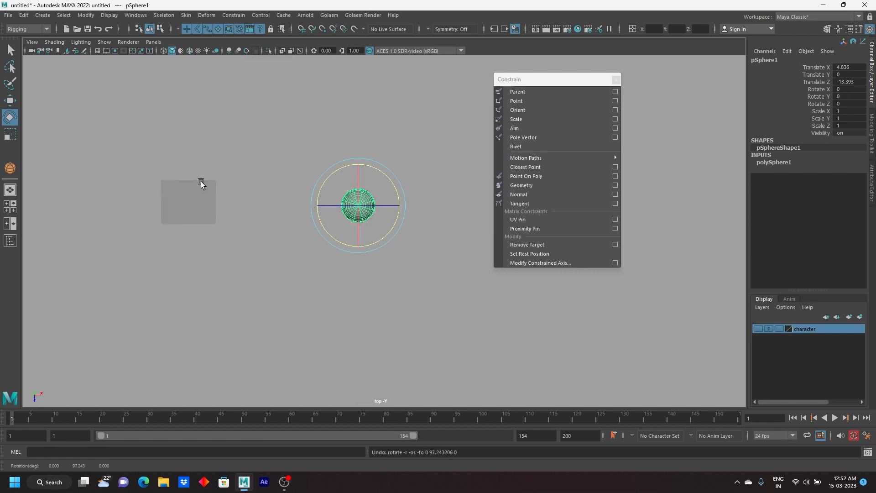
{"action": "left_click", "coordinate": [10, 100]}
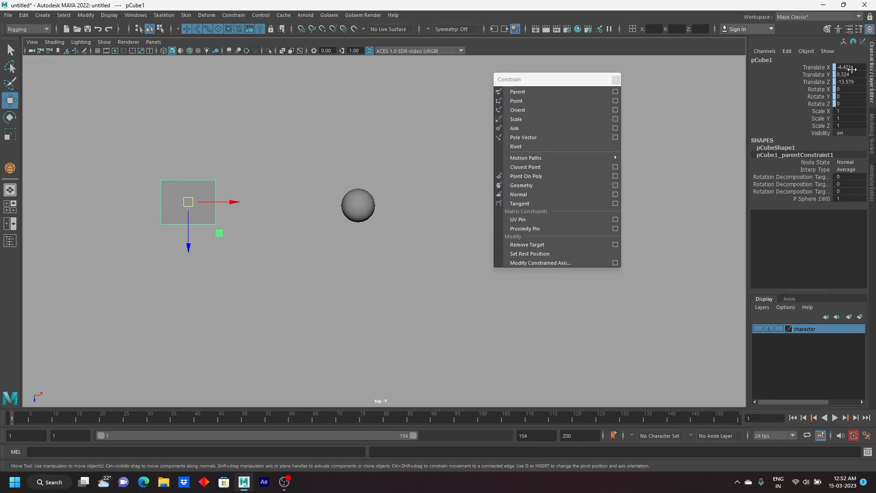
Step: Scale the sphere down to test whether the parent-constrained cube follows, and undo the scaling
{"action": "left_click", "coordinate": [343, 195]}
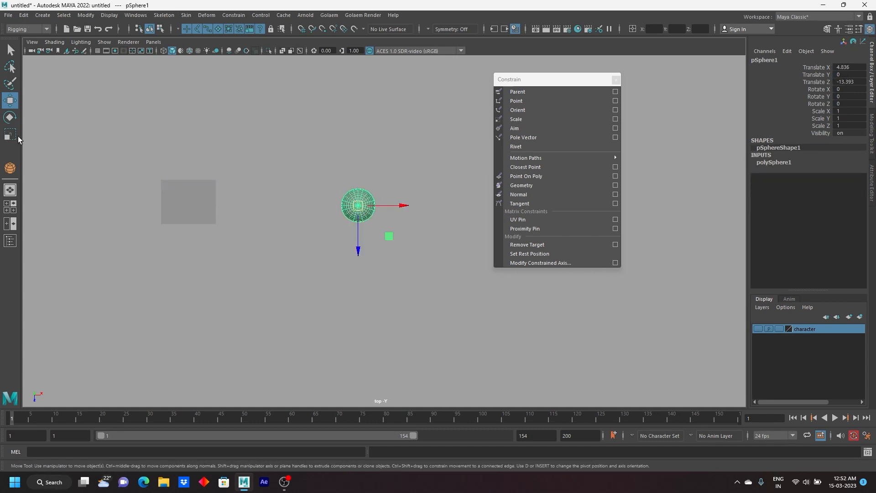
{"action": "key", "text": "r"}
{"action": "left_click_drag", "start_coordinate": [358, 205], "coordinate": [335, 207]}
{"action": "key", "text": "ctrl+z"}
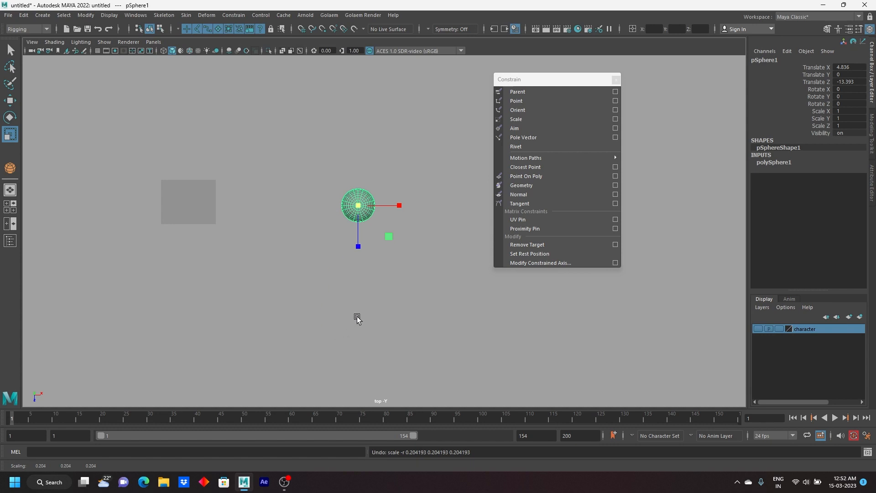
Step: Scale-constrain the cube to the sphere, test it by resizing the sphere, and undo the test scaling
{"action": "left_click", "coordinate": [197, 206], "text": "shift"}
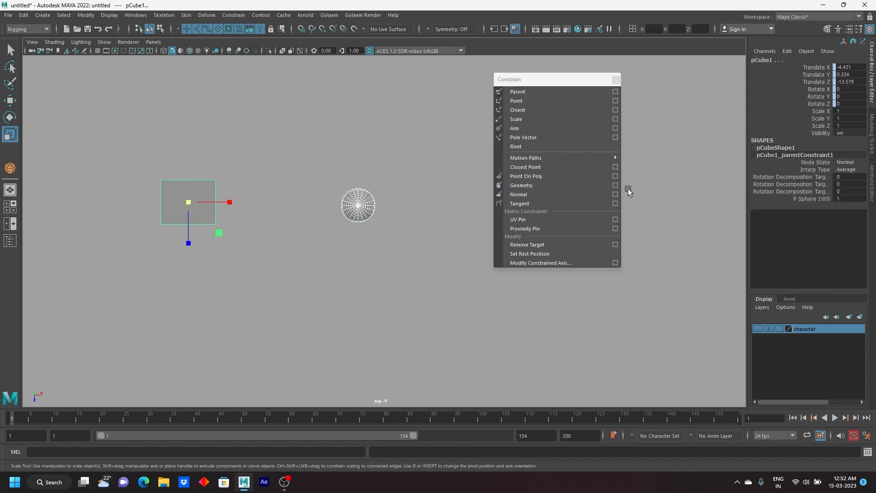
{"action": "left_click", "coordinate": [535, 119]}
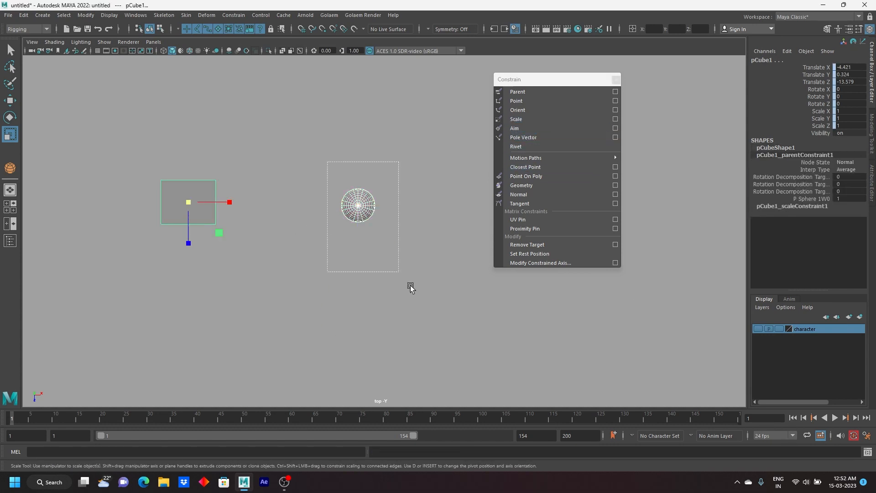
{"action": "left_click_drag", "start_coordinate": [410, 287], "coordinate": [410, 287]}
{"action": "left_click_drag", "start_coordinate": [358, 205], "coordinate": [389, 200]}
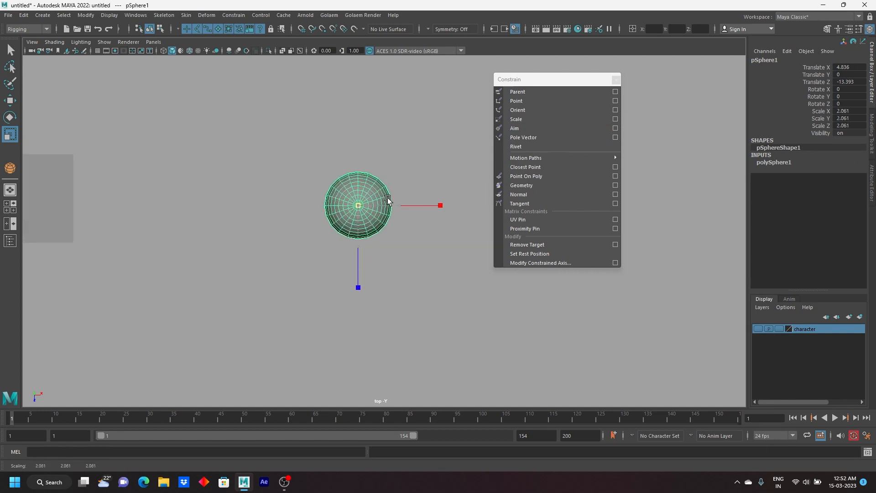
{"action": "key", "text": "ctrl+z"}
{"action": "key", "text": "ctrl+z"}
{"action": "left_click", "coordinate": [10, 101]}
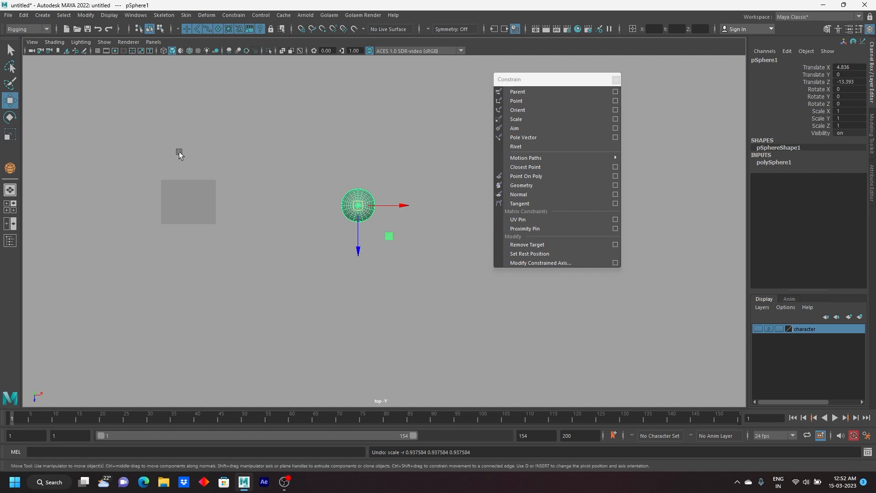
Step: Delete the cube's parent and scale constraints through the Outliner, and close the Outliner
{"action": "left_click", "coordinate": [198, 204]}
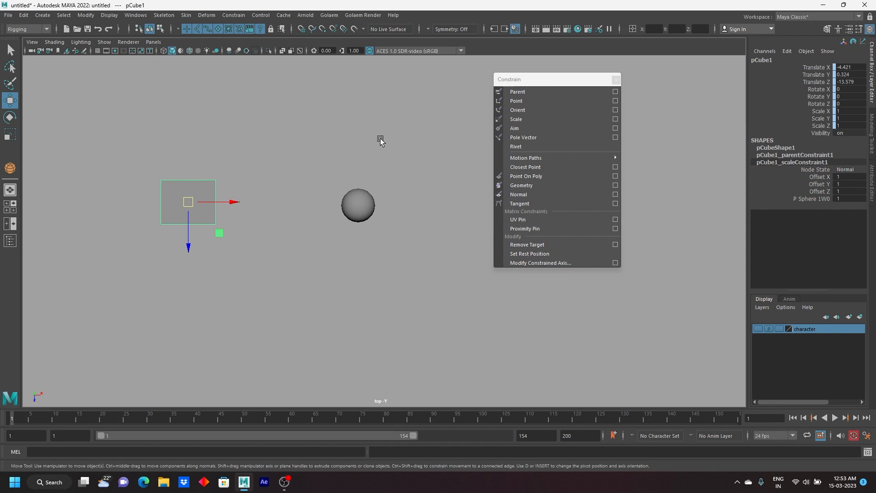
{"action": "left_click_drag", "start_coordinate": [424, 106], "coordinate": [45, 303]}
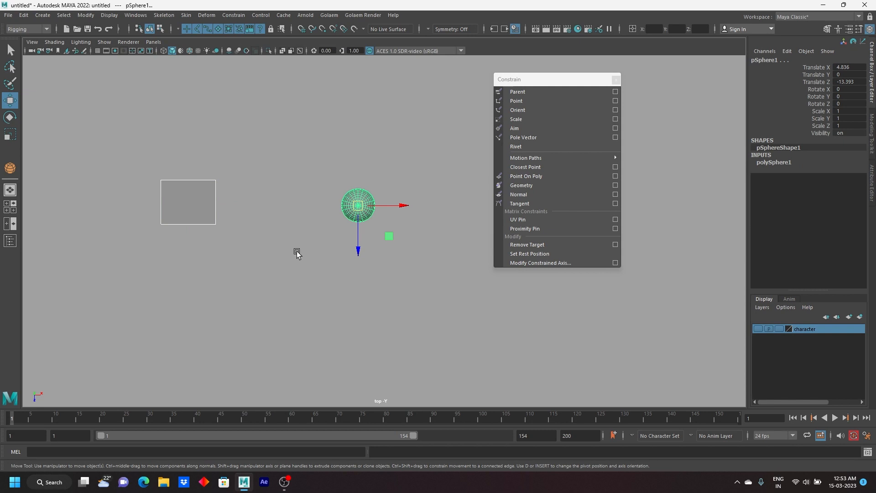
{"action": "left_click", "coordinate": [277, 197]}
{"action": "left_click_drag", "start_coordinate": [263, 167], "coordinate": [128, 302]}
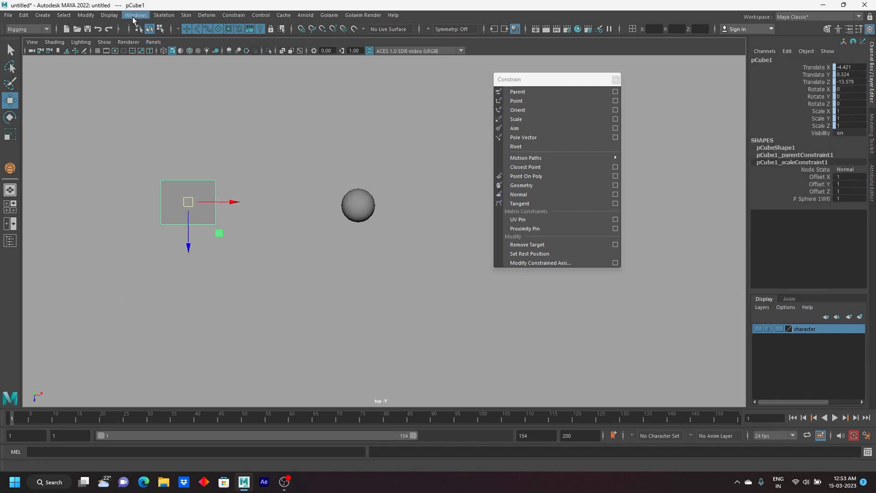
{"action": "left_click", "coordinate": [134, 16]}
{"action": "left_click", "coordinate": [166, 126]}
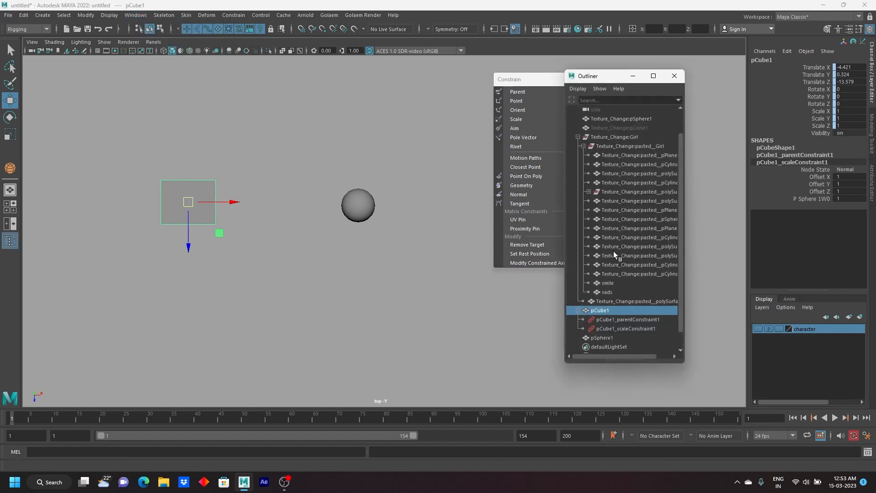
{"action": "left_click", "coordinate": [606, 321]}
{"action": "left_click", "coordinate": [608, 330], "text": "shift"}
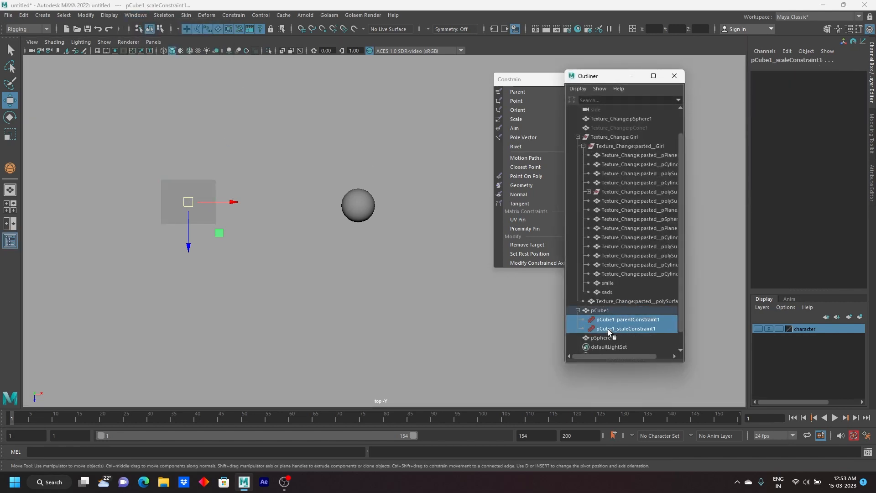
{"action": "left_click", "coordinate": [712, 205]}
{"action": "left_click", "coordinate": [674, 75]}
Step: Select the sphere followed by the cube, open the Aim constraint options and reset them to default
{"action": "left_click_drag", "start_coordinate": [328, 145], "coordinate": [404, 297]}
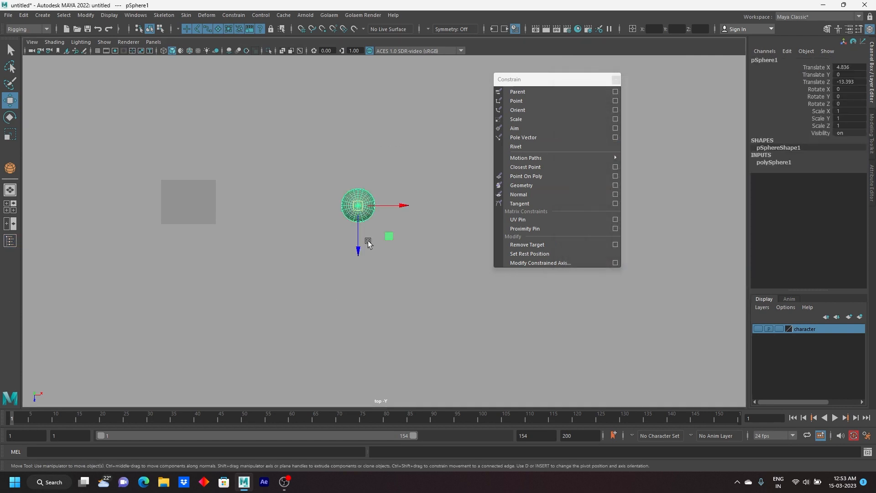
{"action": "left_click", "coordinate": [189, 221]}
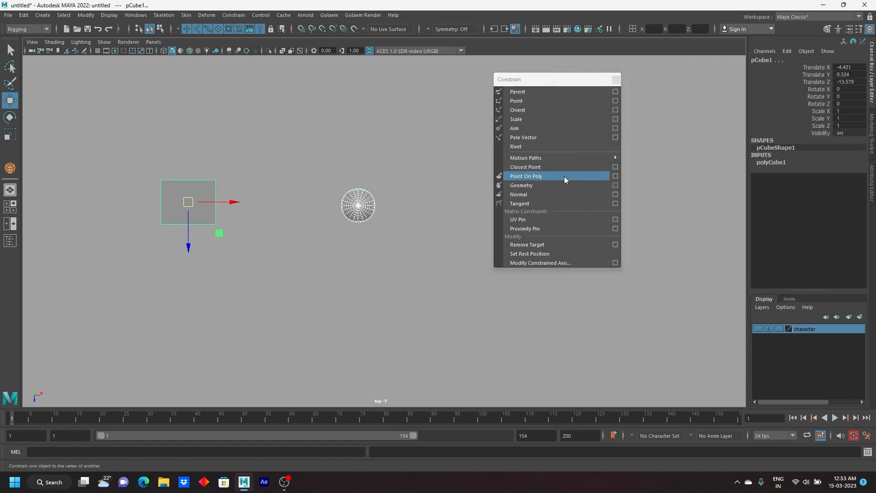
{"action": "left_click", "coordinate": [615, 130]}
{"action": "left_click", "coordinate": [615, 131]}
{"action": "left_click_drag", "start_coordinate": [648, 149], "coordinate": [537, 110]}
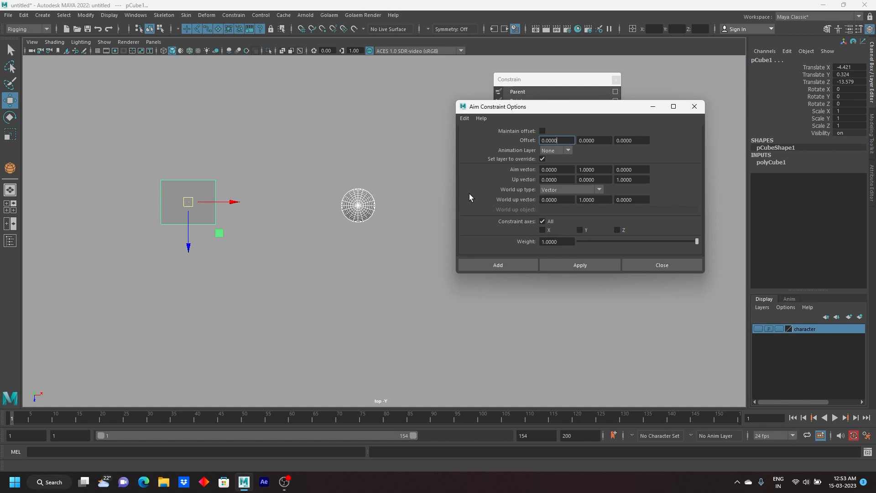
{"action": "left_click", "coordinate": [464, 118]}
{"action": "left_click", "coordinate": [483, 138]}
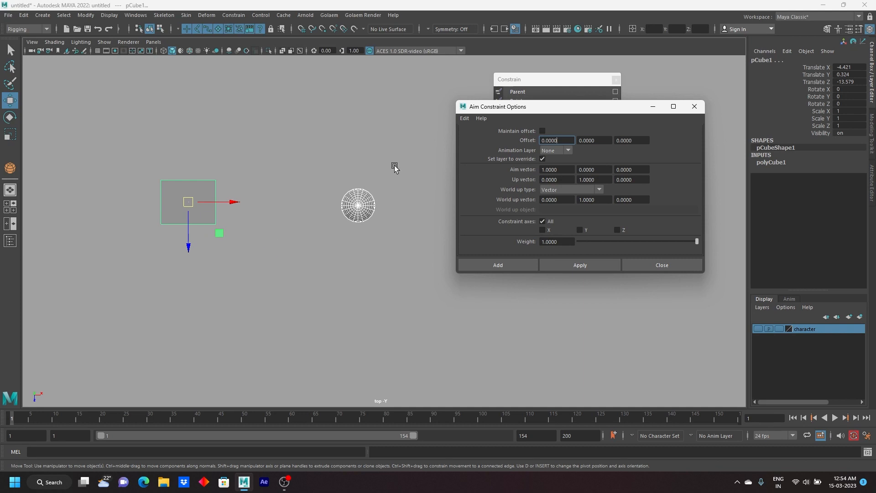
Step: Examine in the perspective view which of the cube's axes faces the sphere, comparing it with the aim and up vectors
{"action": "key", "text": "space"}
{"action": "key", "text": "space"}
{"action": "left_click_drag", "start_coordinate": [314, 250], "coordinate": [279, 242], "text": "alt"}
{"action": "left_click_drag", "start_coordinate": [191, 240], "coordinate": [254, 210], "text": "alt"}
{"action": "right_click_drag", "start_coordinate": [254, 210], "coordinate": [280, 223], "text": "alt"}
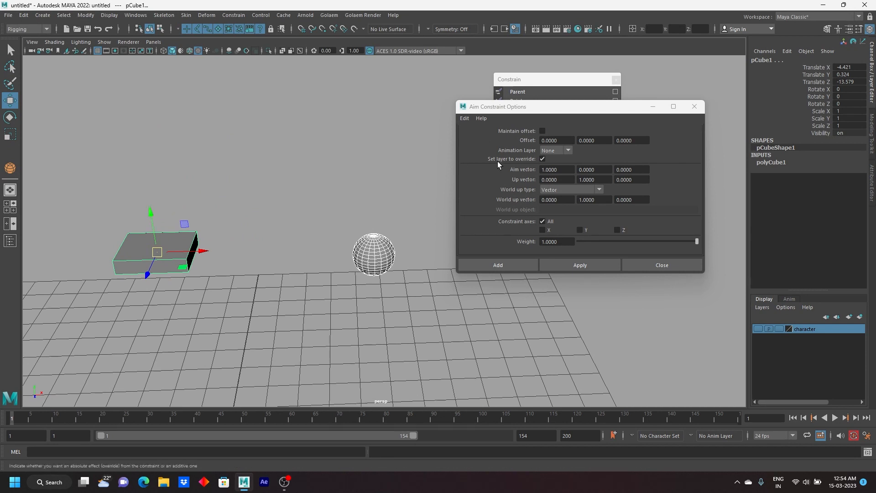
{"action": "left_click", "coordinate": [560, 169]}
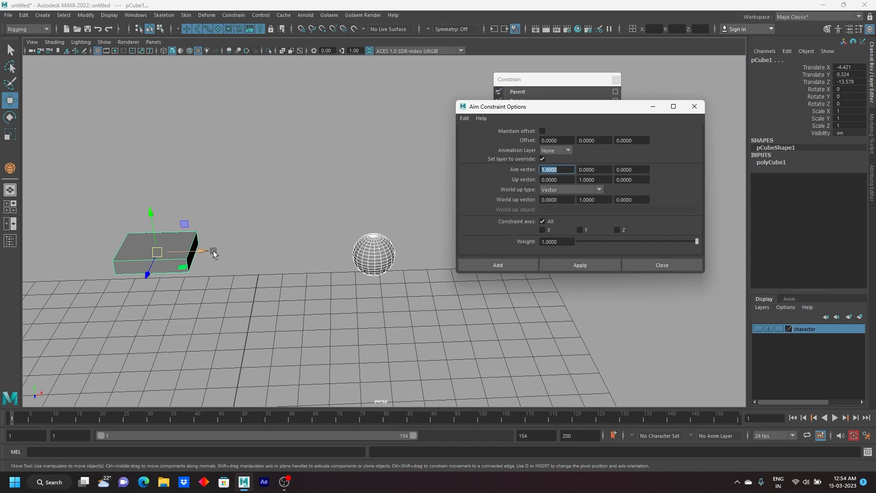
{"action": "left_click", "coordinate": [600, 180]}
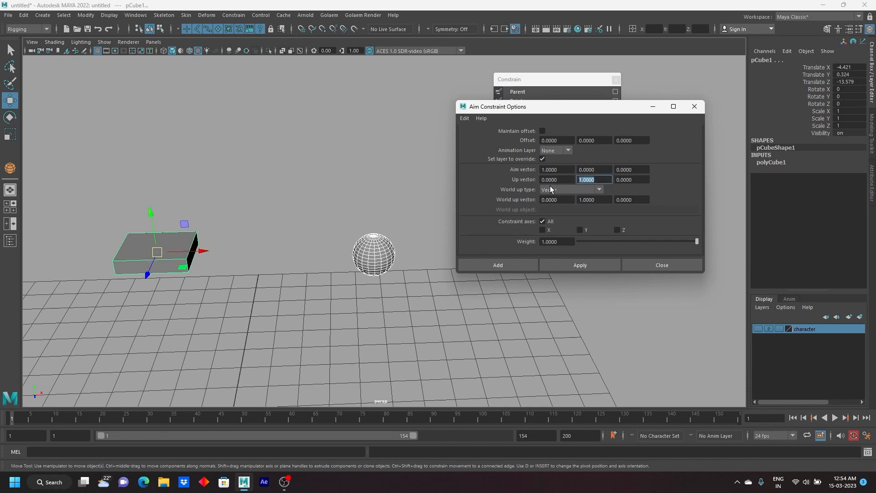
{"action": "left_click_drag", "start_coordinate": [250, 254], "coordinate": [150, 313], "text": "alt"}
{"action": "left_click", "coordinate": [362, 194]}
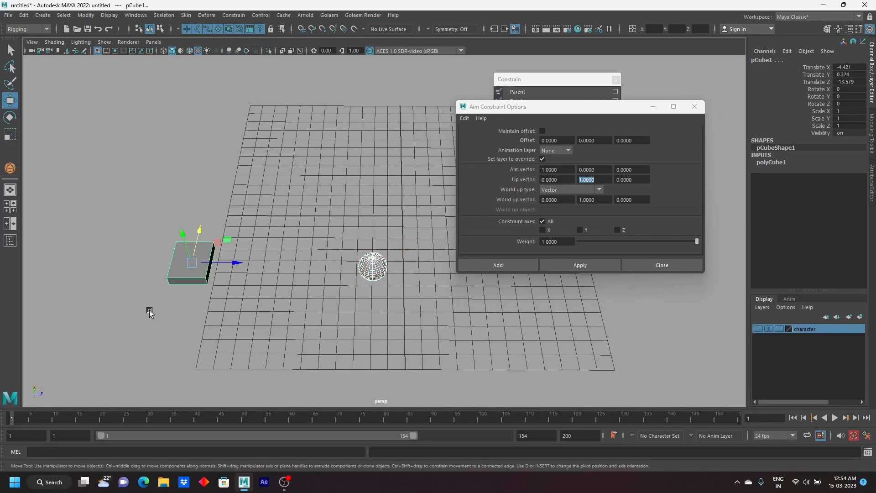
Step: Set the aim vector to 0, 0, 1 so that the cube's Z axis points at the target
{"action": "left_click", "coordinate": [545, 170]}
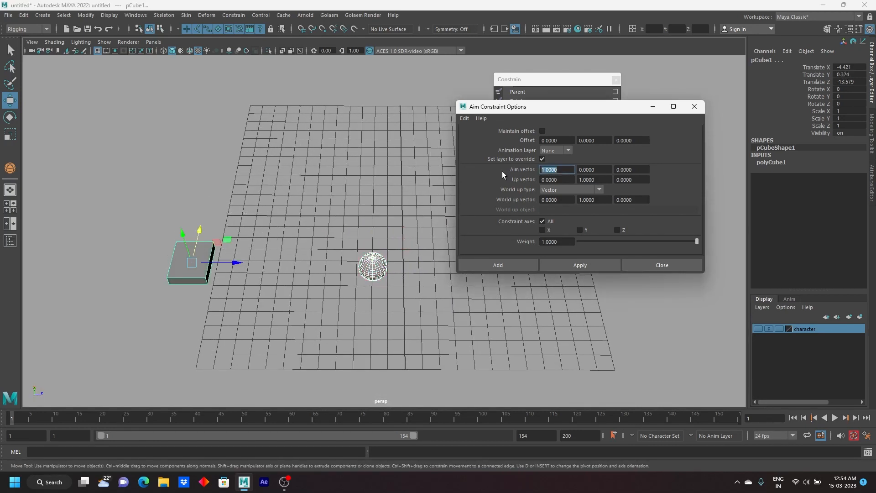
{"action": "type", "text": "0"}
{"action": "key", "text": "Tab"}
{"action": "key", "text": "Tab"}
{"action": "type", "text": "1"}
{"action": "key", "text": "Return"}
{"action": "left_click_drag", "start_coordinate": [575, 107], "coordinate": [563, 81]}
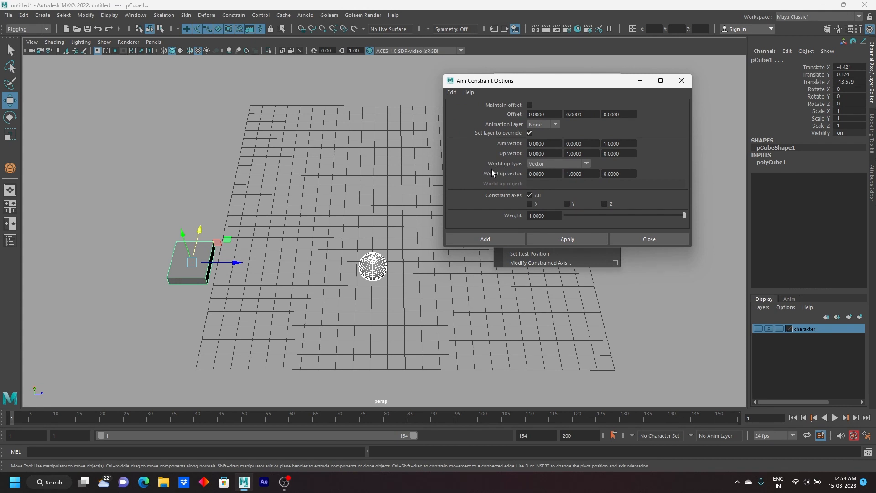
Step: Add the aim constraint from the sphere to the cube, keeping the world up type as Vector
{"action": "left_click", "coordinate": [587, 163]}
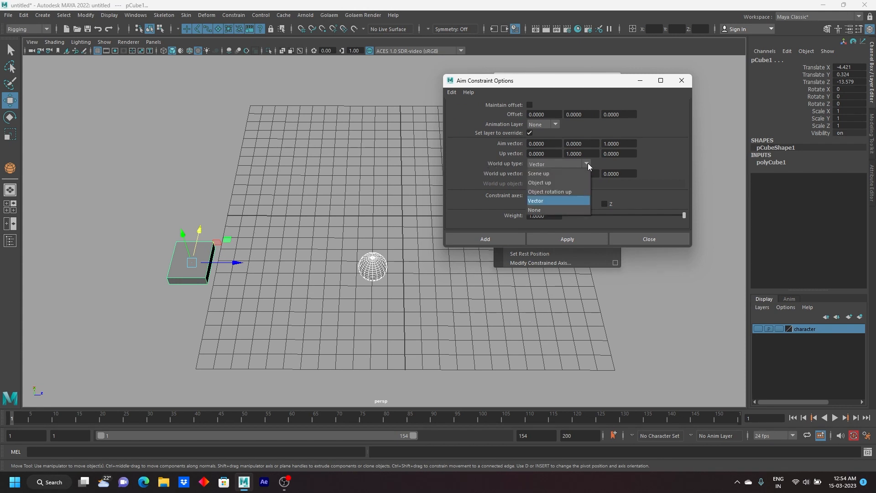
{"action": "left_click", "coordinate": [568, 78]}
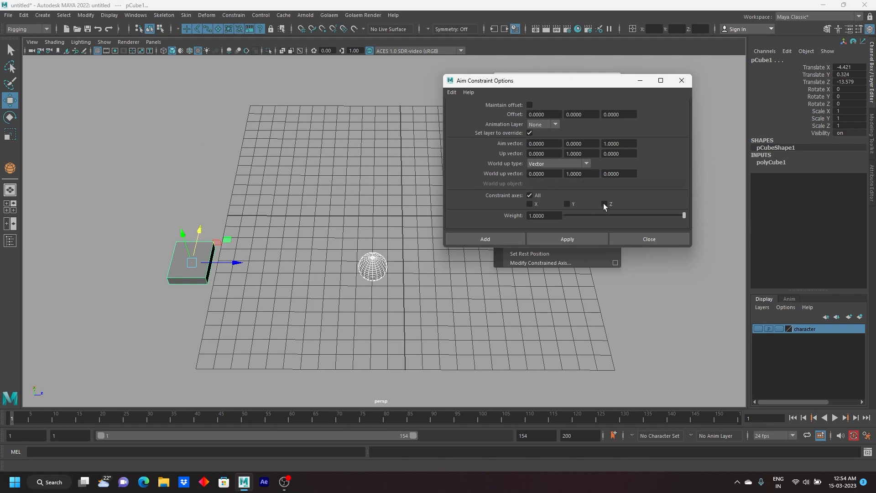
{"action": "left_click", "coordinate": [485, 239]}
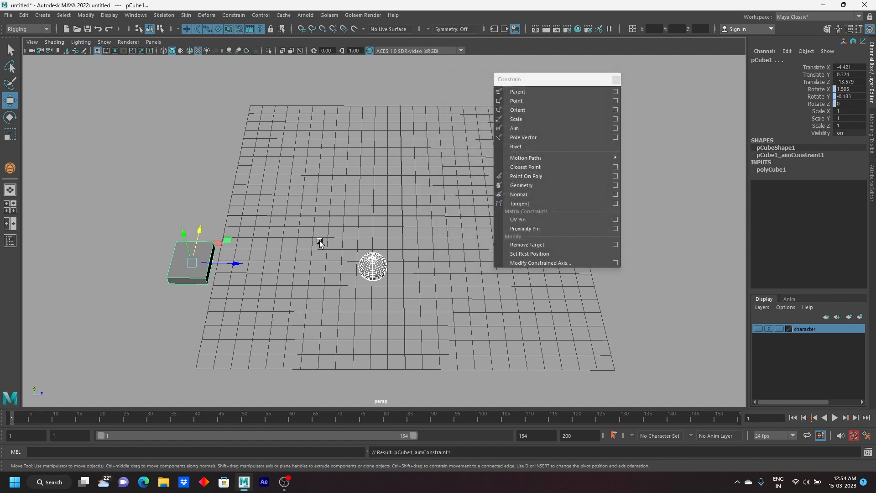
Step: Move the sphere across the grid to test the cube's aiming, and delete the cube and sphere
{"action": "left_click_drag", "start_coordinate": [319, 242], "coordinate": [401, 316]}
{"action": "left_click_drag", "start_coordinate": [373, 288], "coordinate": [363, 255], "text": "alt"}
{"action": "middle_click_drag", "start_coordinate": [363, 256], "coordinate": [344, 251], "text": "alt"}
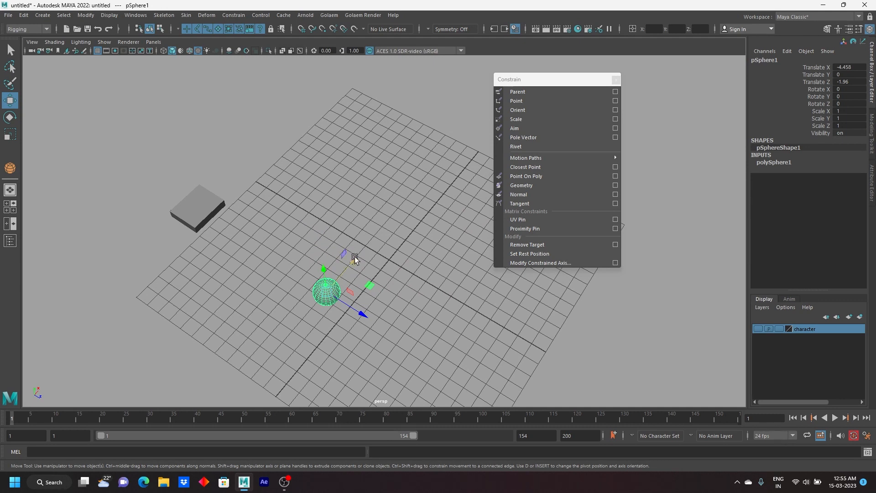
{"action": "left_click_drag", "start_coordinate": [337, 278], "coordinate": [410, 287]}
{"action": "key", "text": "Delete"}
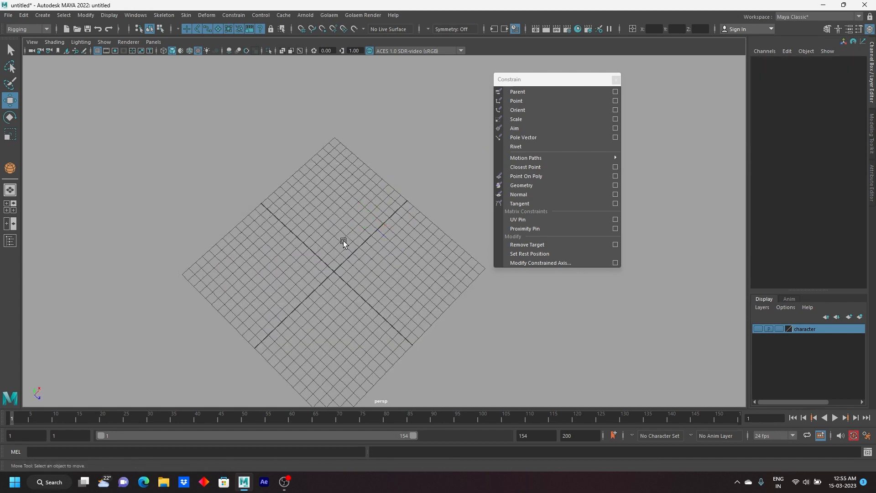
Step: Create a polygon cylinder near the grid origin with a radius of about 0.2 and a height of about 0.93
{"action": "left_click_drag", "start_coordinate": [338, 244], "coordinate": [132, 114], "text": "alt"}
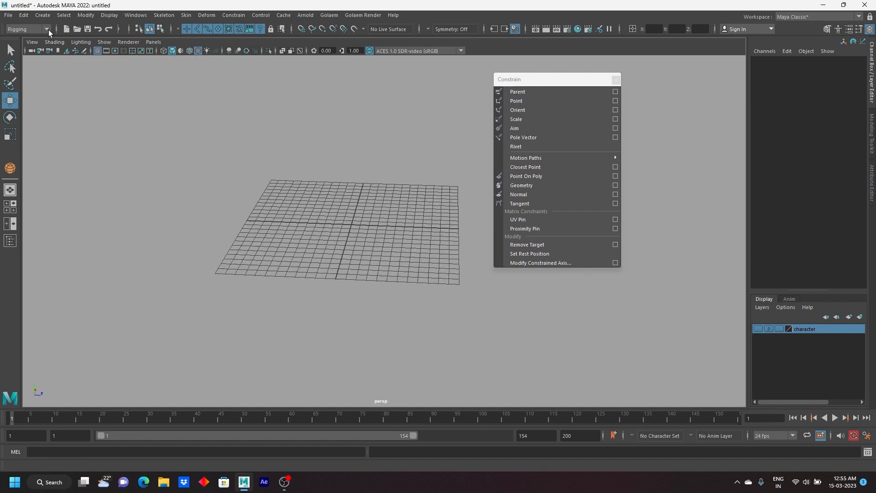
{"action": "left_click", "coordinate": [42, 15]}
{"action": "mouse_move", "coordinate": [78, 49]}
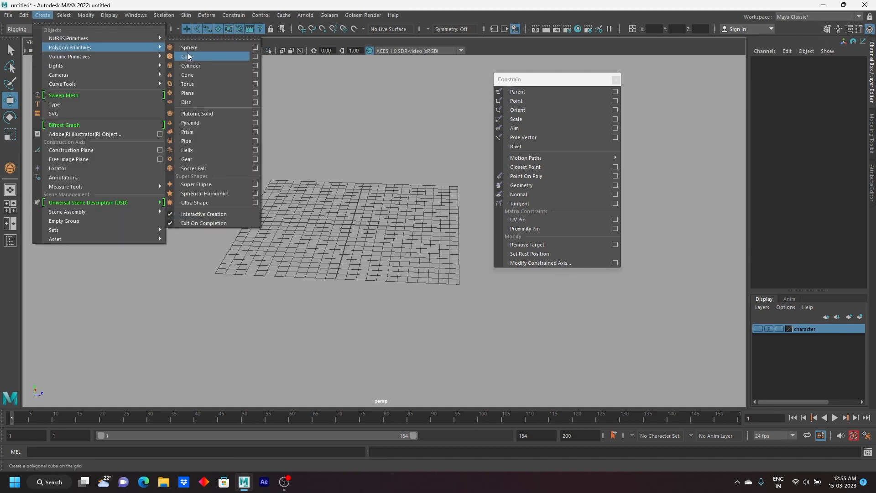
{"action": "left_click", "coordinate": [202, 65]}
{"action": "scroll", "coordinate": [315, 191], "scroll_direction": "up", "scroll_amount": 5}
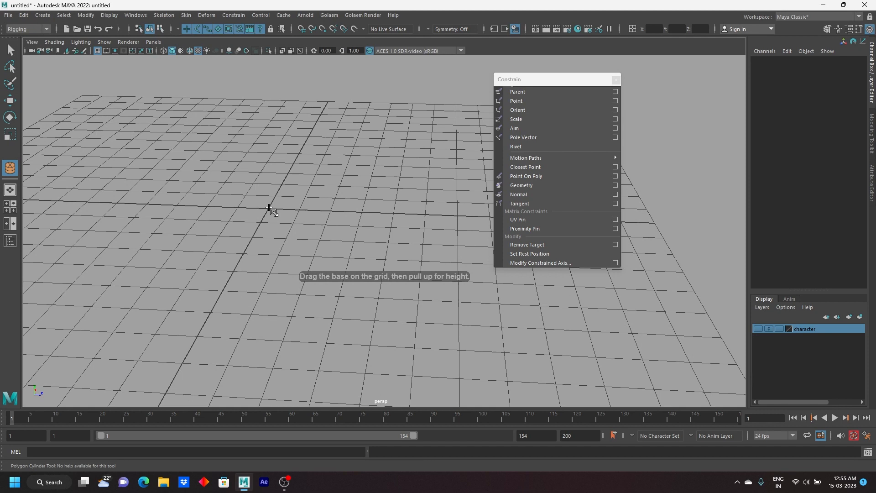
{"action": "left_click_drag", "start_coordinate": [272, 206], "coordinate": [270, 176]}
Step: Duplicate the cylinder in the front view and move the copy straight up to about 1.76 in Y
{"action": "key", "text": "space"}
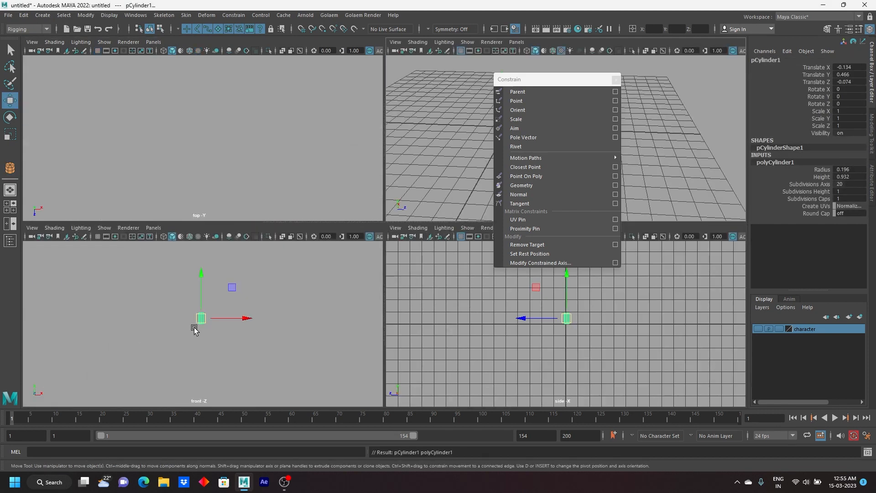
{"action": "key", "text": "space"}
{"action": "middle_click_drag", "start_coordinate": [271, 295], "coordinate": [260, 348], "text": "alt"}
{"action": "key", "text": "ctrl+d"}
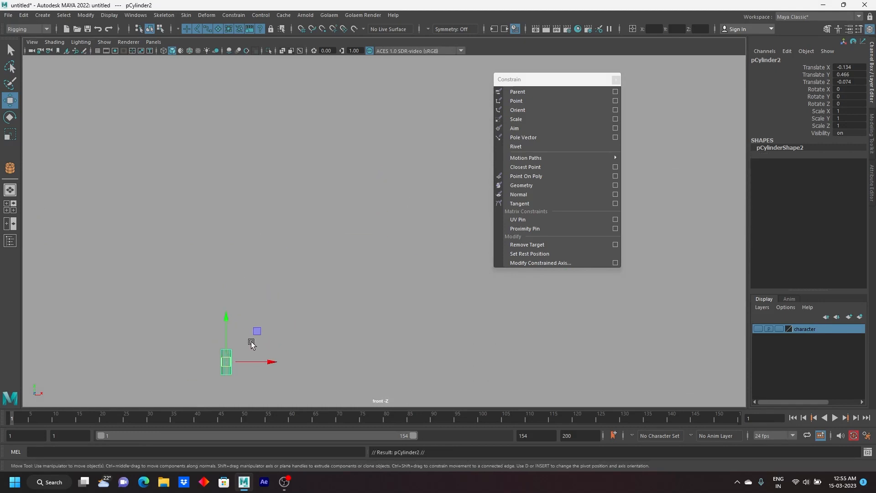
{"action": "left_click_drag", "start_coordinate": [227, 323], "coordinate": [223, 290]}
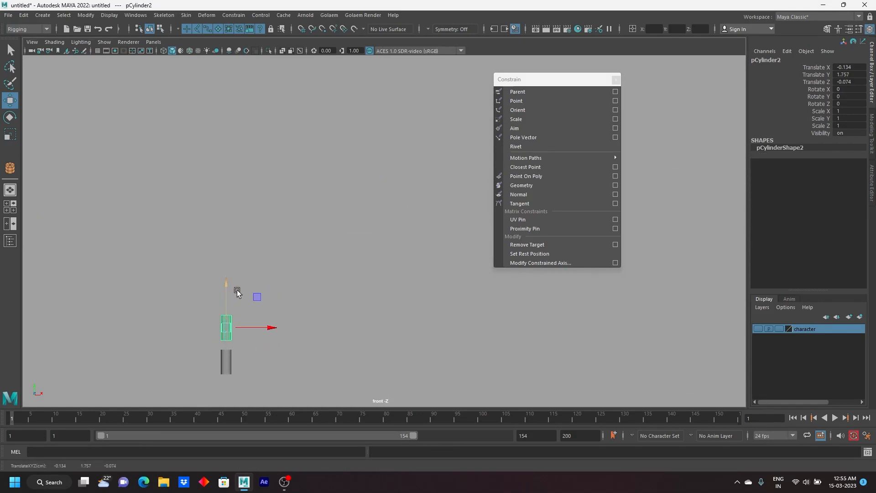
Step: Repeat the duplicate with its transform to extend the evenly spaced vertical column of cylinders upward
{"action": "key", "text": "shift+d"}
{"action": "key", "text": "shift+d"}
{"action": "key", "text": "shift+d"}
{"action": "key", "text": "shift+d"}
{"action": "key", "text": "shift+d"}
{"action": "key", "text": "shift+d"}
{"action": "key", "text": "shift+d"}
{"action": "key", "text": "shift+d"}
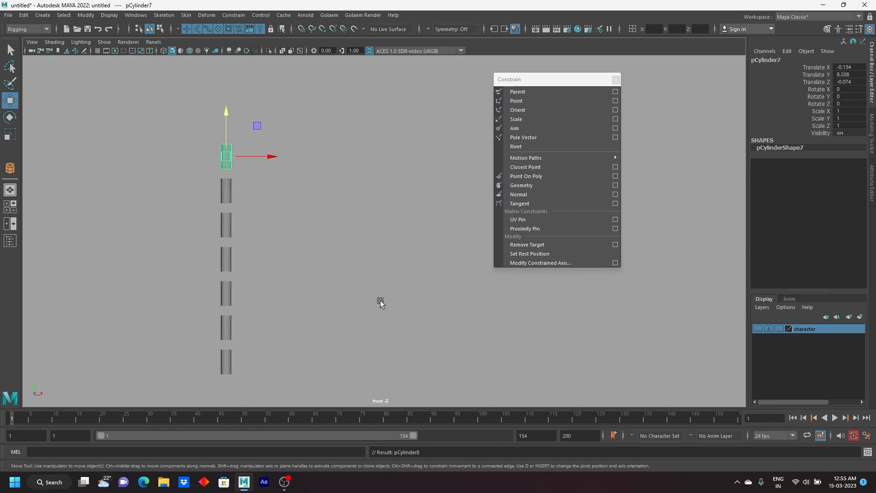
Step: Extend the evenly spaced column to ten cylinders and close the floating set of constraint commands
{"action": "scroll", "coordinate": [322, 291], "scroll_direction": "down", "scroll_amount": 1}
{"action": "middle_click_drag", "start_coordinate": [321, 240], "coordinate": [301, 230], "text": "alt"}
{"action": "left_click", "coordinate": [615, 80]}
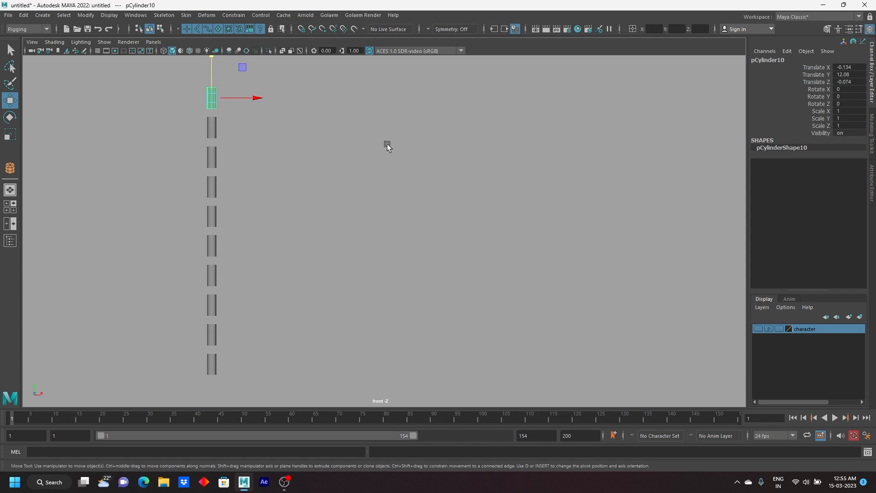
{"action": "left_click", "coordinate": [385, 143]}
Step: Create two locators and place them together beside the column at about 6.2 in X and 4.9 in Y
{"action": "left_click", "coordinate": [42, 15]}
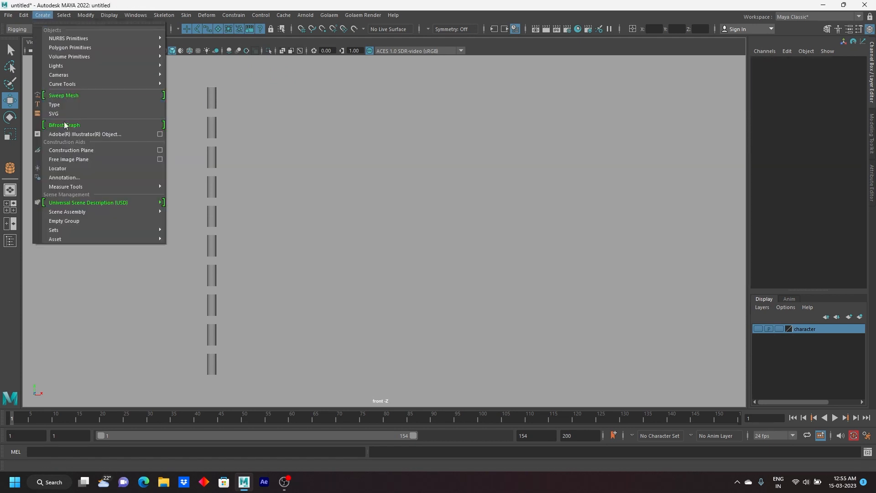
{"action": "left_click", "coordinate": [78, 168]}
{"action": "mouse_move", "coordinate": [219, 382]}
{"action": "left_mouse_down", "text": "shift"}
{"action": "mouse_move", "coordinate": [377, 276]}
{"action": "mouse_move", "coordinate": [361, 265]}
{"action": "left_mouse_up", "text": "shift"}
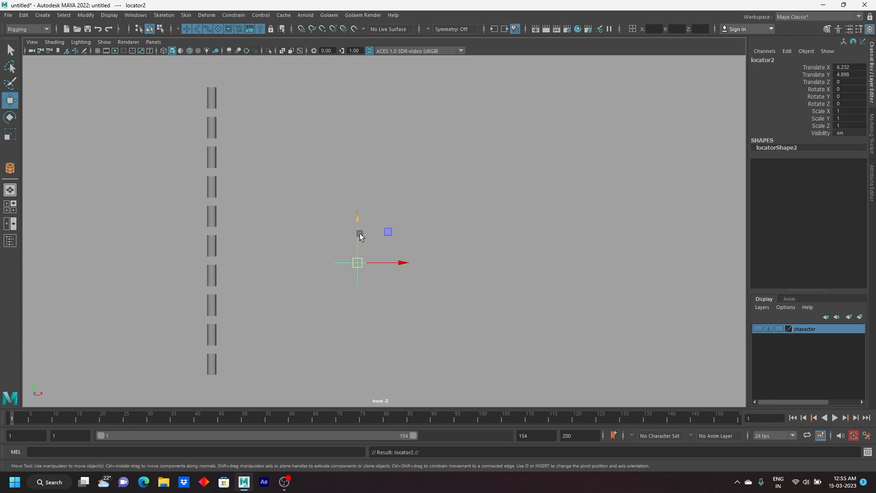
Step: Move both locators together onto the middle of the column, at about -0.17 in X and 6.34 in Y
{"action": "left_click", "coordinate": [460, 319]}
{"action": "left_click_drag", "start_coordinate": [459, 319], "coordinate": [324, 196]}
{"action": "scroll", "coordinate": [371, 261], "scroll_direction": "up", "scroll_amount": 2}
{"action": "middle_click_drag", "start_coordinate": [371, 261], "coordinate": [443, 292], "text": "alt"}
{"action": "left_click_drag", "start_coordinate": [443, 292], "coordinate": [345, 221]}
{"action": "middle_click_drag", "start_coordinate": [330, 240], "coordinate": [384, 268], "text": "alt"}
{"action": "right_click_drag", "start_coordinate": [404, 270], "coordinate": [365, 290], "text": "alt"}
{"action": "middle_click_drag", "start_coordinate": [431, 318], "coordinate": [446, 289], "text": "alt"}
{"action": "right_click_drag", "start_coordinate": [445, 289], "coordinate": [377, 281], "text": "alt"}
{"action": "middle_click_drag", "start_coordinate": [449, 261], "coordinate": [424, 272], "text": "alt"}
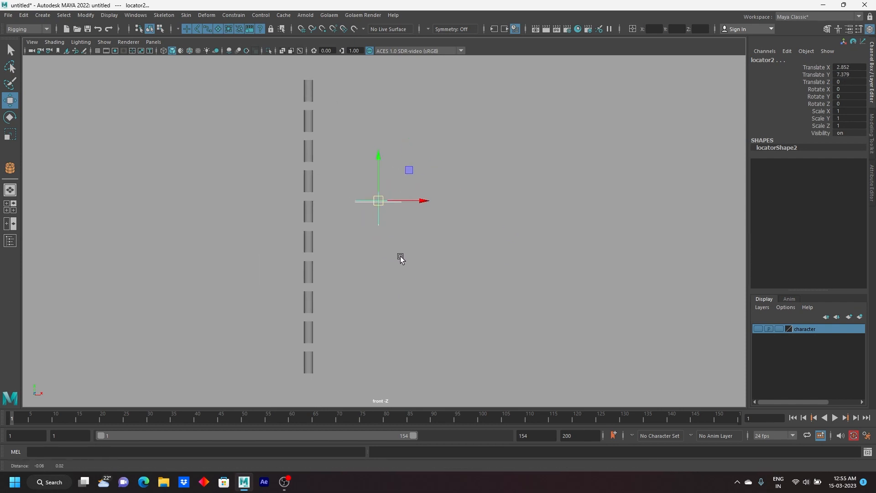
{"action": "left_click_drag", "start_coordinate": [381, 201], "coordinate": [337, 226]}
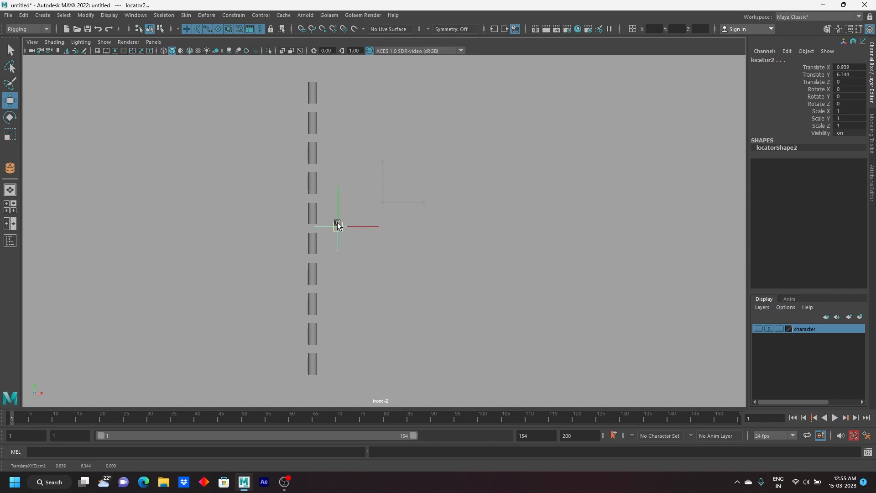
{"action": "middle_click_drag", "start_coordinate": [356, 224], "coordinate": [383, 224], "text": "alt"}
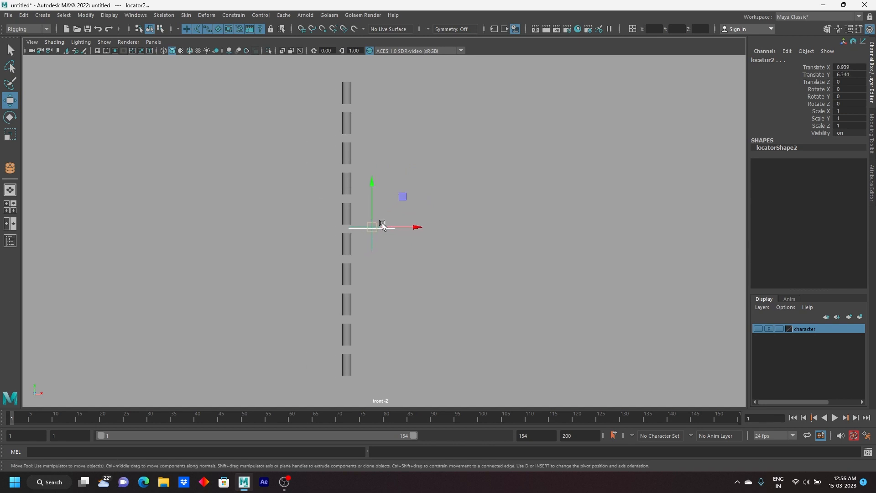
{"action": "left_click_drag", "start_coordinate": [406, 225], "coordinate": [385, 228]}
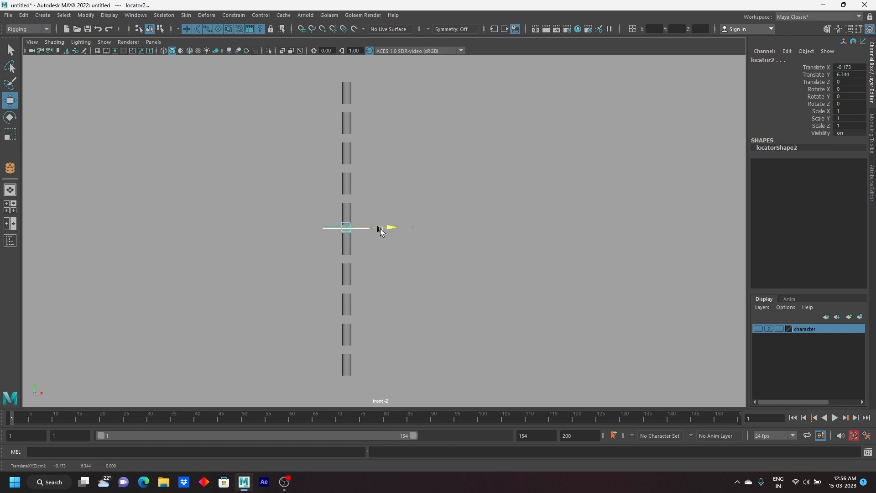
Step: Point constrain the cylinder just below the locators to both of them, with Maintain offset on, all axes and weight 1
{"action": "scroll", "coordinate": [385, 228], "scroll_direction": "up", "scroll_amount": 3}
{"action": "middle_click_drag", "start_coordinate": [387, 231], "coordinate": [365, 210], "text": "alt"}
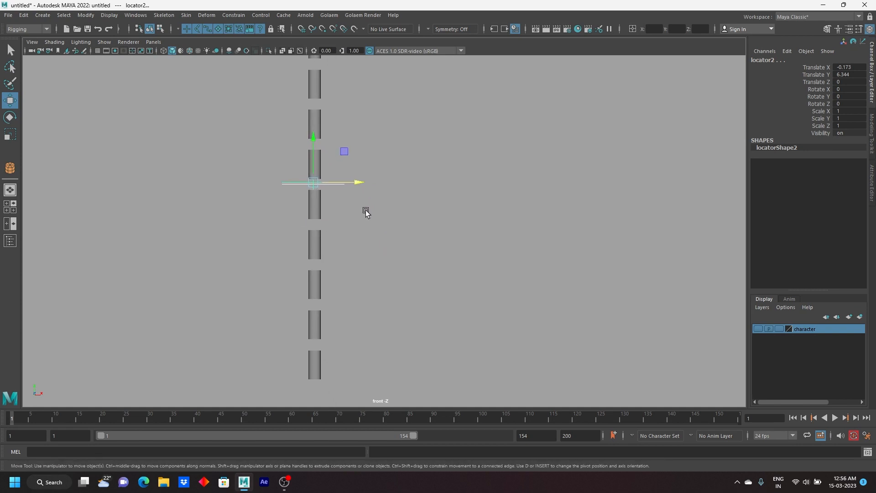
{"action": "left_click", "coordinate": [315, 216], "text": "shift"}
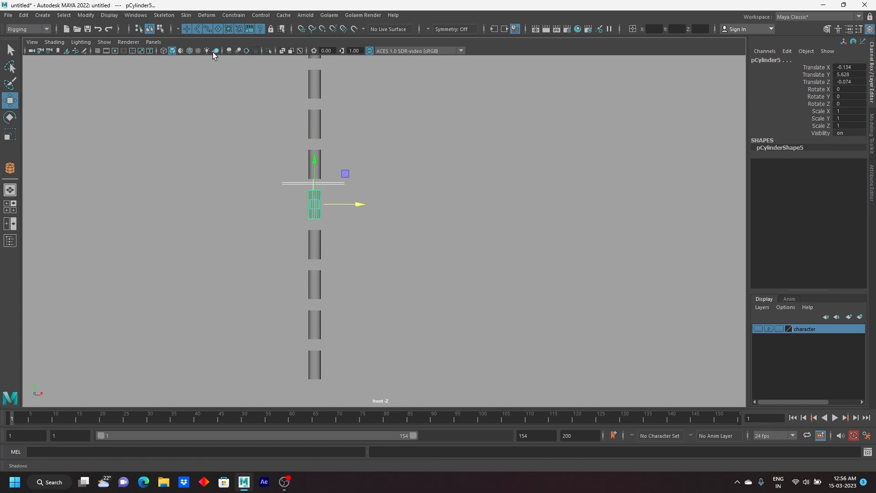
{"action": "left_click", "coordinate": [234, 15]}
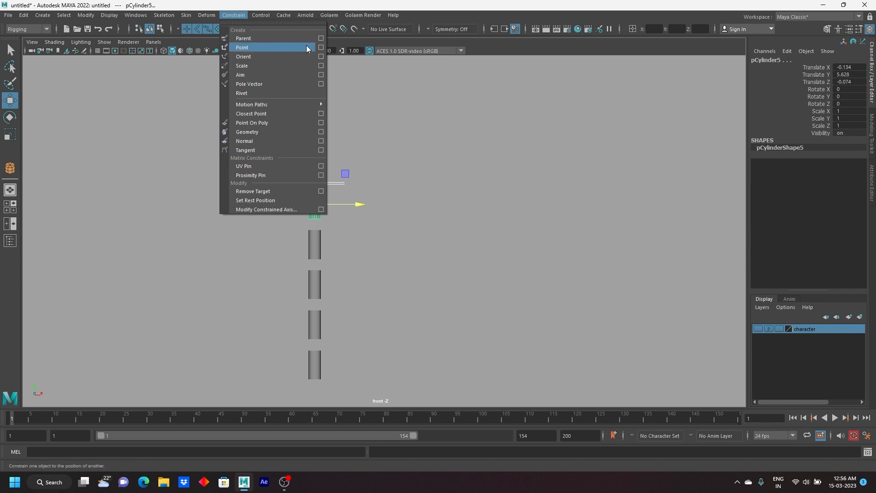
{"action": "left_click", "coordinate": [321, 48]}
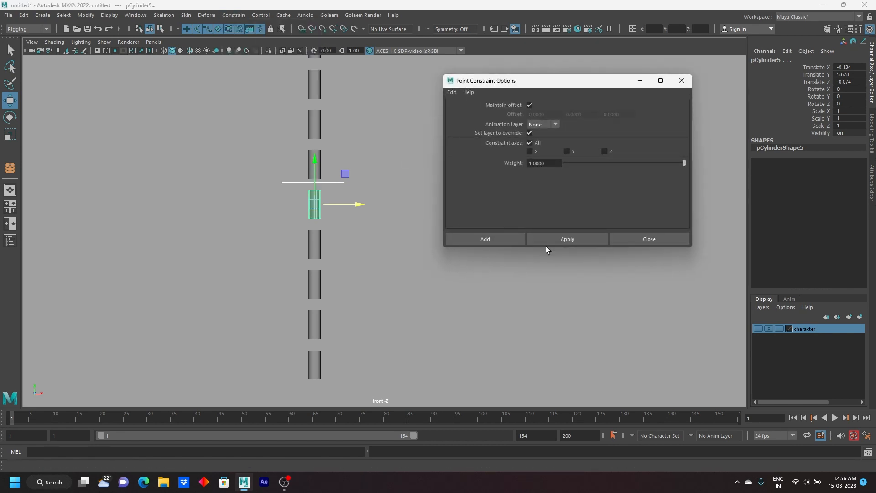
{"action": "left_click", "coordinate": [485, 239]}
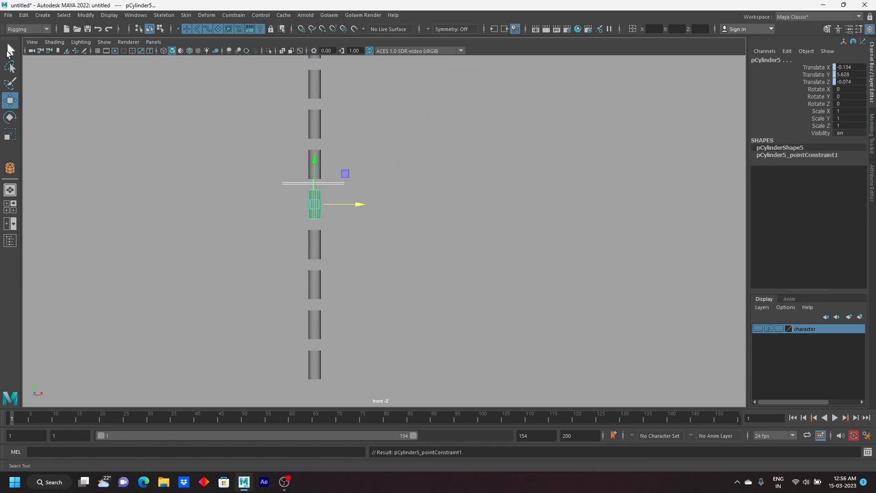
Step: Repeat the point constraint from both locators on each of the four remaining lower cylinders
{"action": "key", "text": "q"}
{"action": "left_click", "coordinate": [275, 260]}
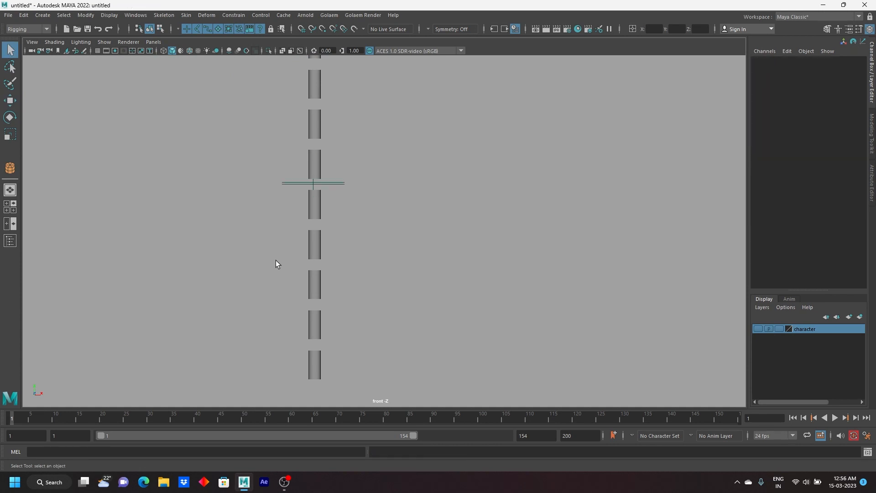
{"action": "left_click_drag", "start_coordinate": [296, 204], "coordinate": [297, 204]}
{"action": "left_click", "coordinate": [317, 247], "text": "shift"}
{"action": "key", "text": "g"}
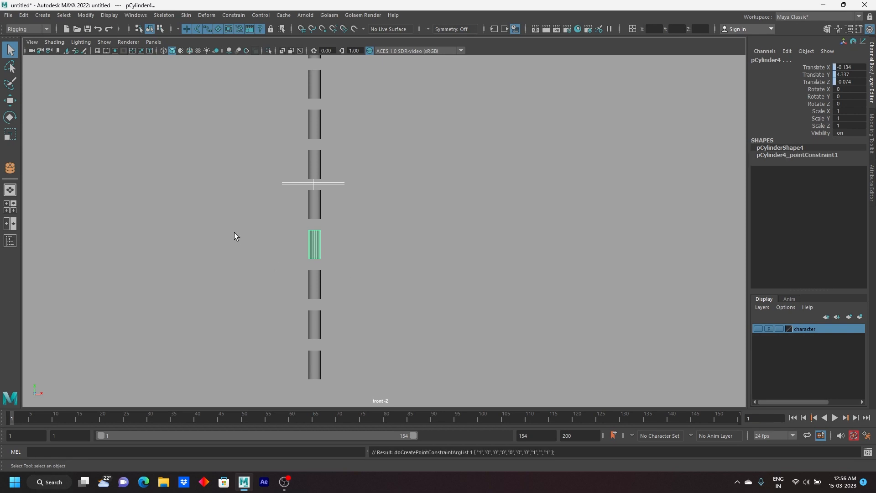
{"action": "left_click", "coordinate": [313, 248], "text": "shift"}
{"action": "left_click", "coordinate": [318, 294], "text": "shift"}
{"action": "key", "text": "g"}
{"action": "left_click", "coordinate": [317, 294], "text": "shift"}
{"action": "left_click", "coordinate": [315, 312], "text": "shift"}
{"action": "key", "text": "g"}
{"action": "left_click", "coordinate": [316, 324], "text": "shift"}
{"action": "left_click", "coordinate": [314, 355], "text": "shift"}
{"action": "key", "text": "g"}
{"action": "left_click", "coordinate": [315, 361], "text": "shift"}
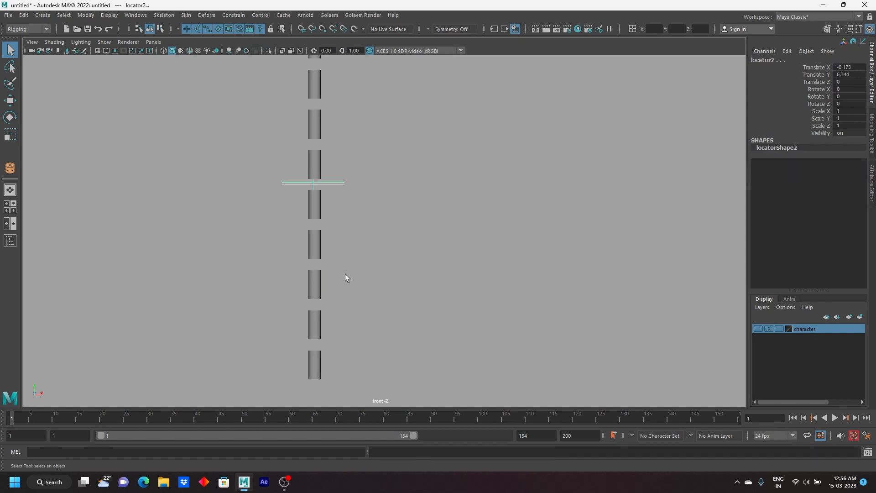
Step: Repeat the point constraint from both locators on each of the five cylinders above the locators
{"action": "left_click", "coordinate": [313, 162], "text": "shift"}
{"action": "key", "text": "g"}
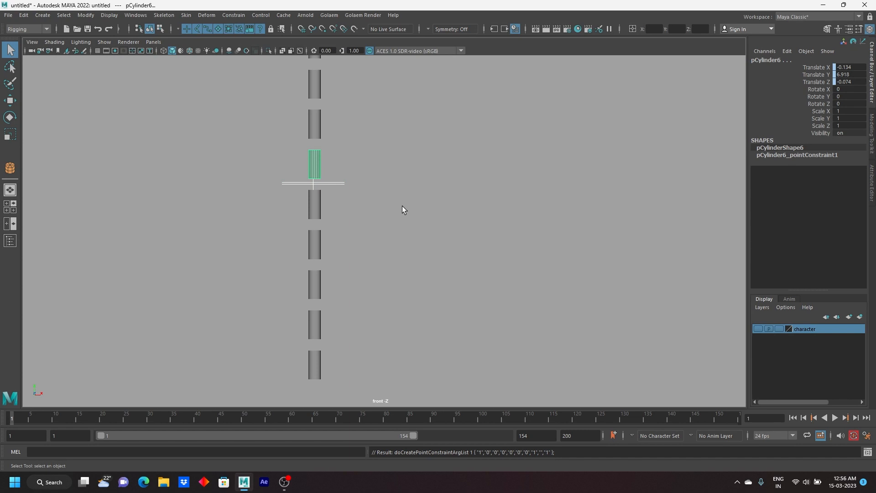
{"action": "left_click", "coordinate": [322, 170], "text": "shift"}
{"action": "left_click", "coordinate": [319, 127], "text": "shift"}
{"action": "key", "text": "g"}
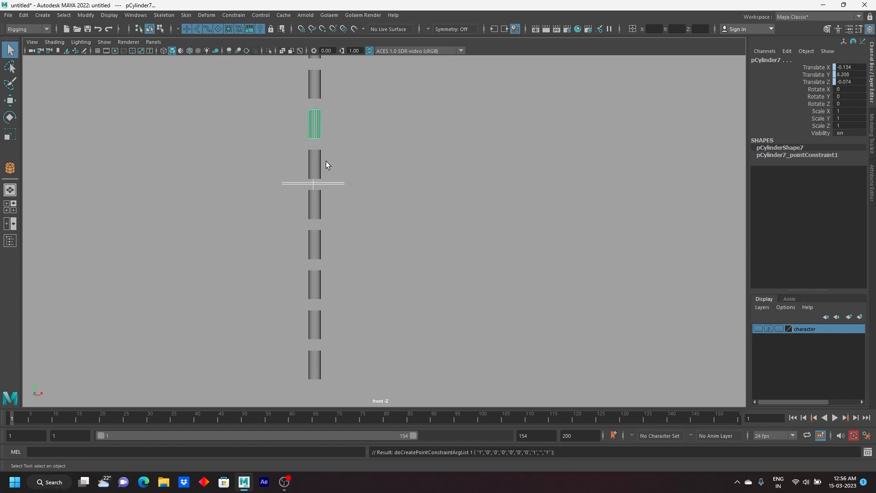
{"action": "left_click", "coordinate": [311, 125], "text": "shift"}
{"action": "left_click", "coordinate": [319, 93], "text": "shift"}
{"action": "key", "text": "g"}
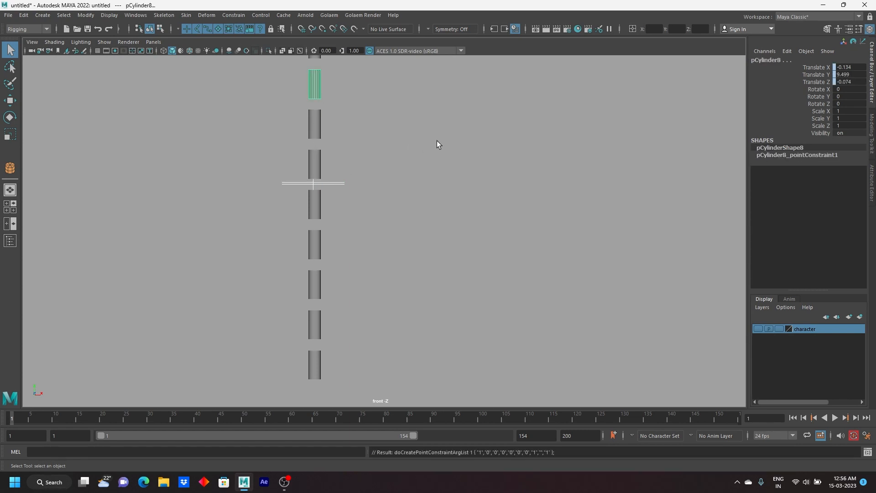
{"action": "middle_click_drag", "start_coordinate": [439, 120], "coordinate": [451, 255], "text": "alt"}
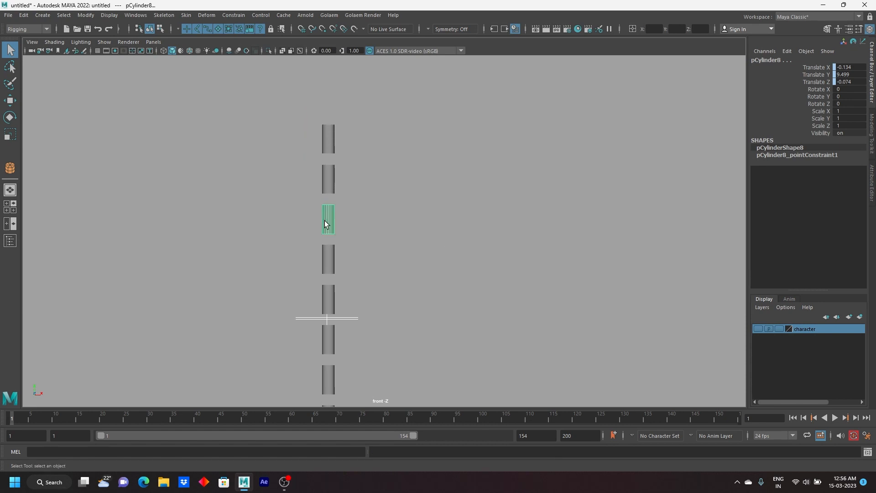
{"action": "left_click", "coordinate": [325, 221], "text": "shift"}
{"action": "left_click", "coordinate": [333, 180], "text": "shift"}
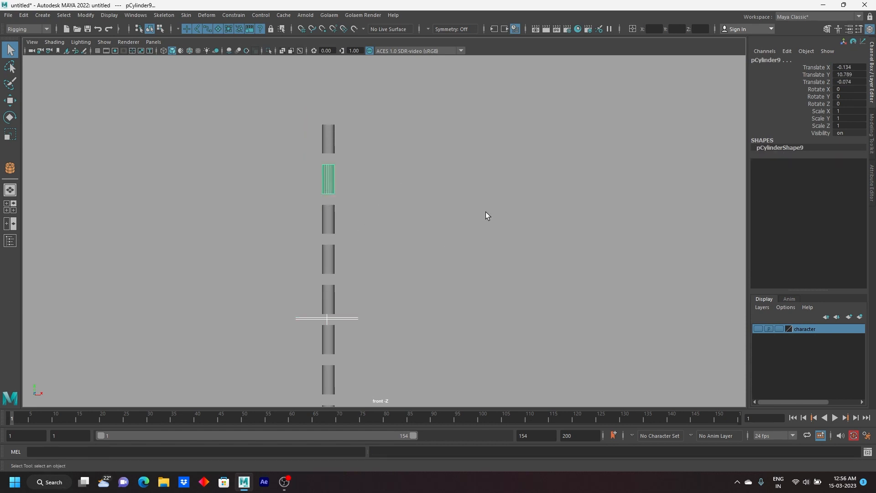
{"action": "key", "text": "g"}
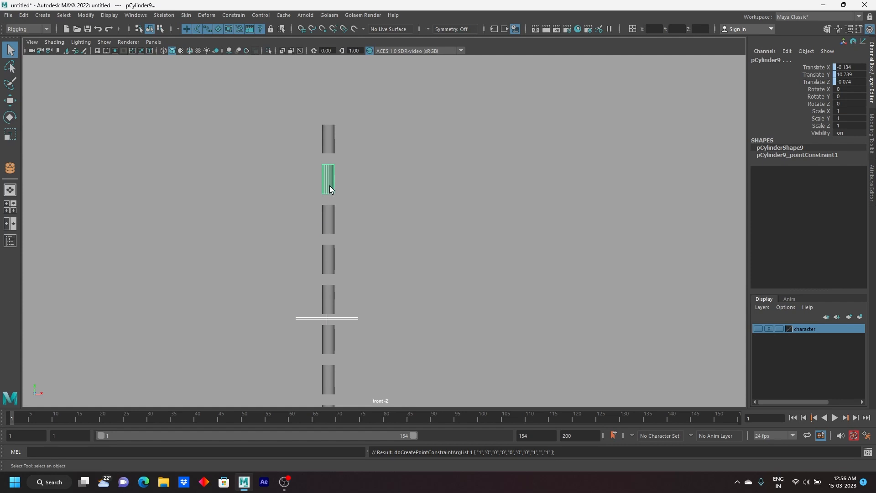
{"action": "left_click", "coordinate": [332, 145]}
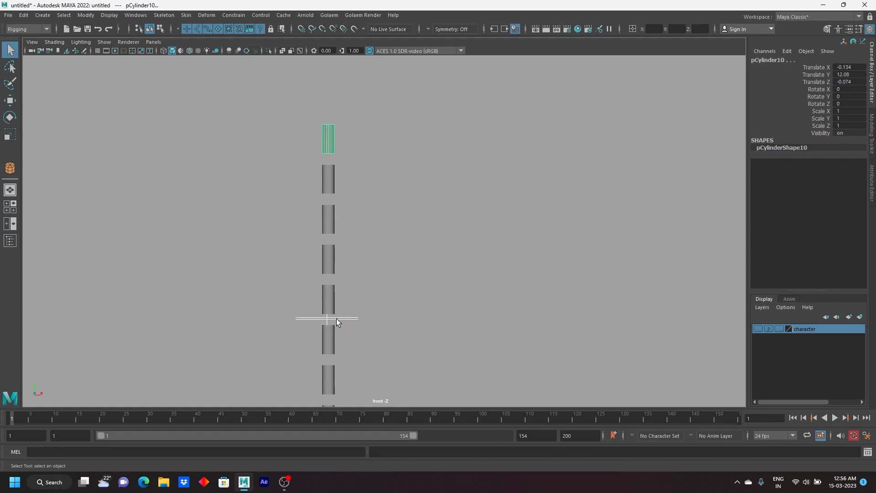
{"action": "key", "text": "g"}
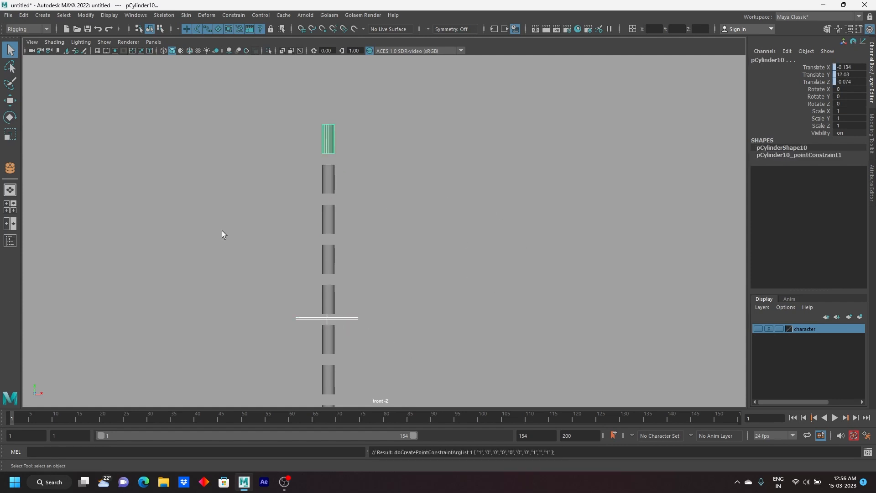
Step: Move one of the two overlapping locators straight sideways to about 13.37 in X
{"action": "key", "text": "w"}
{"action": "left_click", "coordinate": [178, 221]}
{"action": "left_click", "coordinate": [330, 146]}
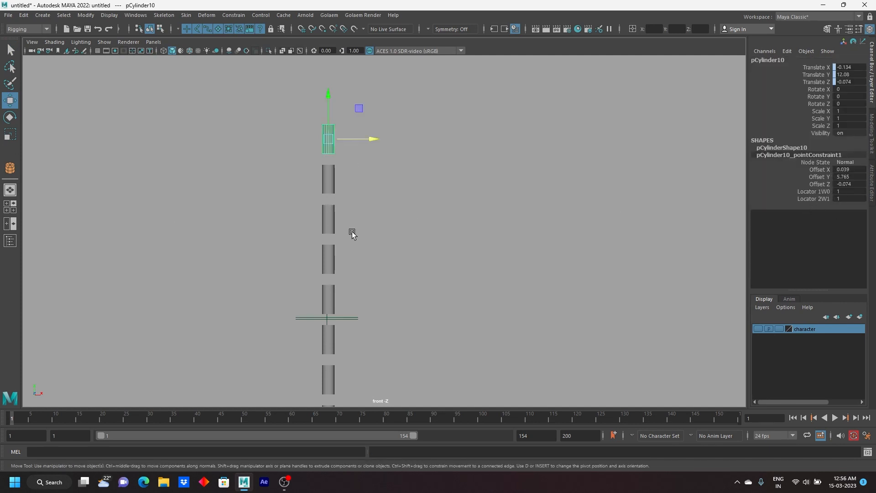
{"action": "scroll", "coordinate": [349, 235], "scroll_direction": "down", "scroll_amount": 1}
{"action": "middle_click_drag", "start_coordinate": [378, 268], "coordinate": [353, 215], "text": "alt"}
{"action": "left_click", "coordinate": [325, 250]}
{"action": "scroll", "coordinate": [356, 269], "scroll_direction": "down", "scroll_amount": 1}
{"action": "middle_click_drag", "start_coordinate": [353, 268], "coordinate": [233, 246], "text": "alt"}
{"action": "left_click_drag", "start_coordinate": [232, 237], "coordinate": [539, 237]}
Step: Try raising the two middle cylinders' Locator 1W0 weight, undo that, and set their Locator 2W1 weight to 0.1
{"action": "left_click_drag", "start_coordinate": [349, 218], "coordinate": [371, 240]}
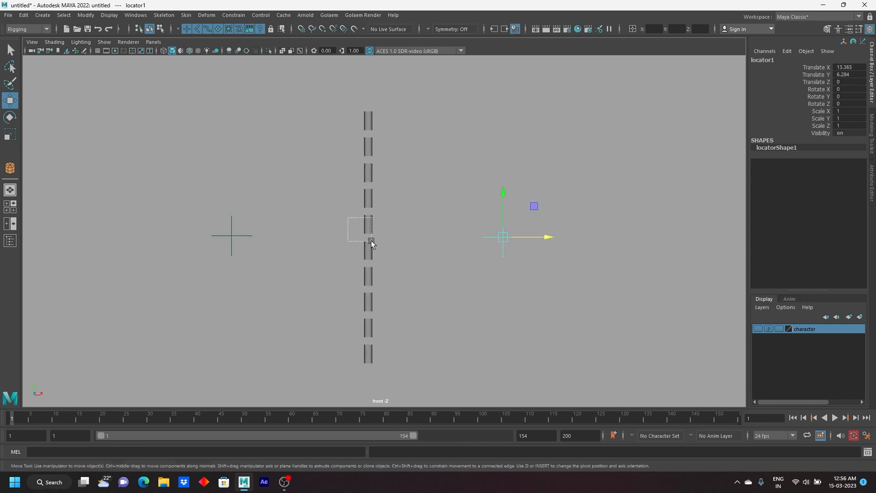
{"action": "left_click", "coordinate": [511, 230]}
{"action": "left_click_drag", "start_coordinate": [356, 219], "coordinate": [377, 246]}
{"action": "left_click", "coordinate": [810, 194]}
{"action": "middle_click_drag", "start_coordinate": [627, 182], "coordinate": [633, 184]}
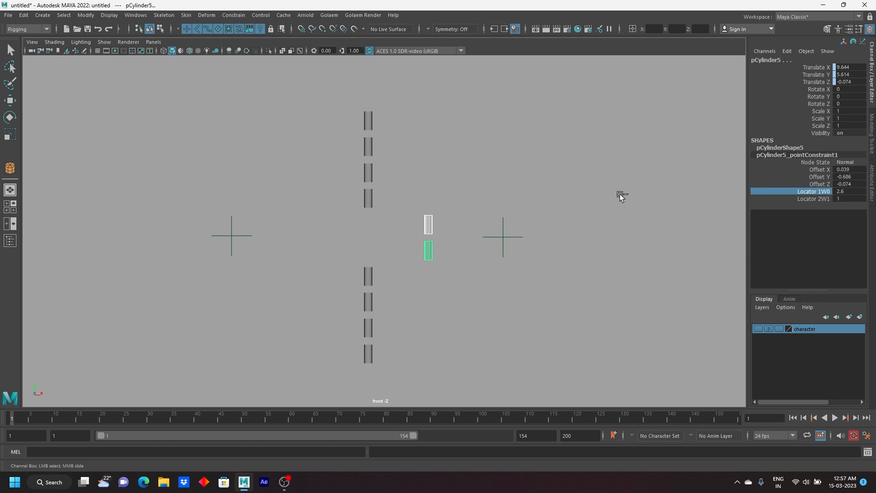
{"action": "key", "text": "ctrl+z"}
{"action": "left_click", "coordinate": [812, 201]}
{"action": "middle_click_drag", "start_coordinate": [637, 172], "coordinate": [637, 170]}
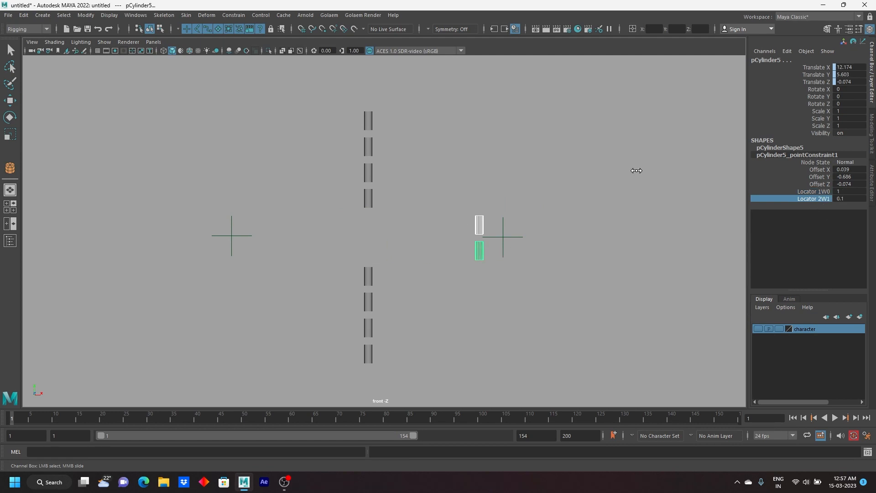
Step: Set the Locator 2W1 weight to 0.3 for the two cylinders directly above and below the middle pair
{"action": "left_click_drag", "start_coordinate": [345, 197], "coordinate": [381, 278]}
{"action": "key", "text": "w"}
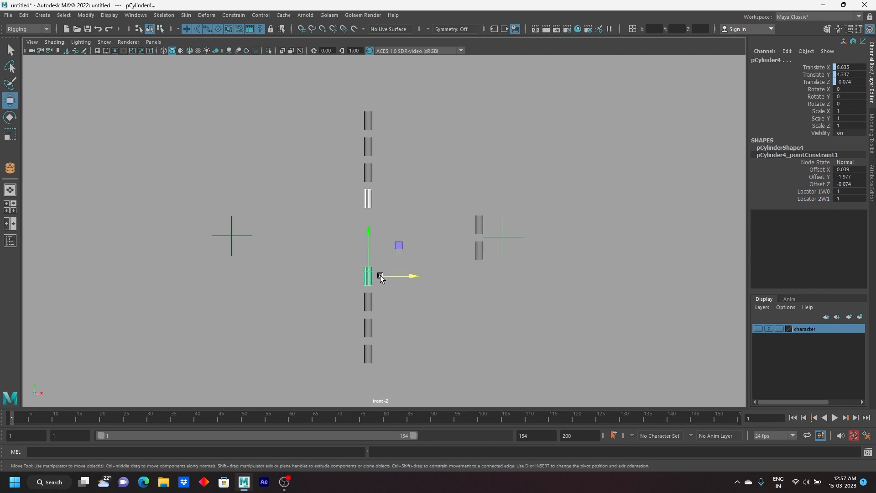
{"action": "left_click", "coordinate": [798, 199]}
{"action": "middle_click_drag", "start_coordinate": [585, 202], "coordinate": [582, 202]}
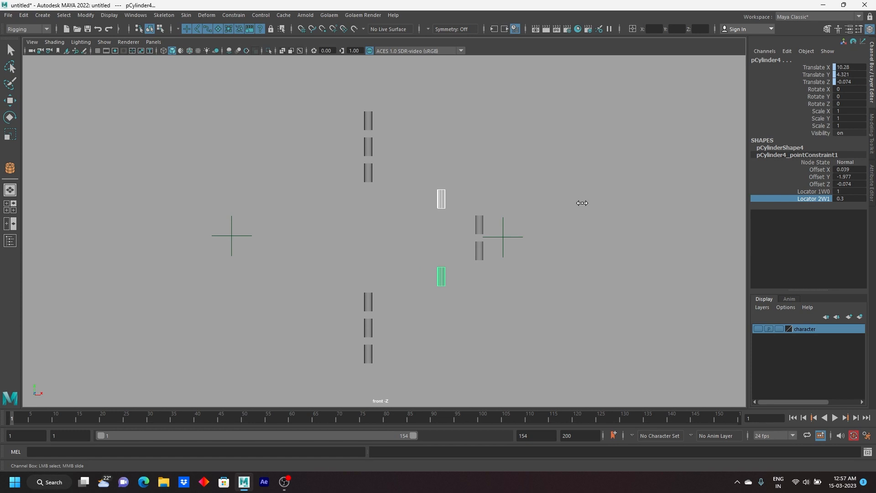
Step: Lower the Locator 2W1 weight of the third cylinder from each end to continue the diagonal arrangement
{"action": "left_click_drag", "start_coordinate": [356, 167], "coordinate": [391, 305]}
{"action": "key", "text": "w"}
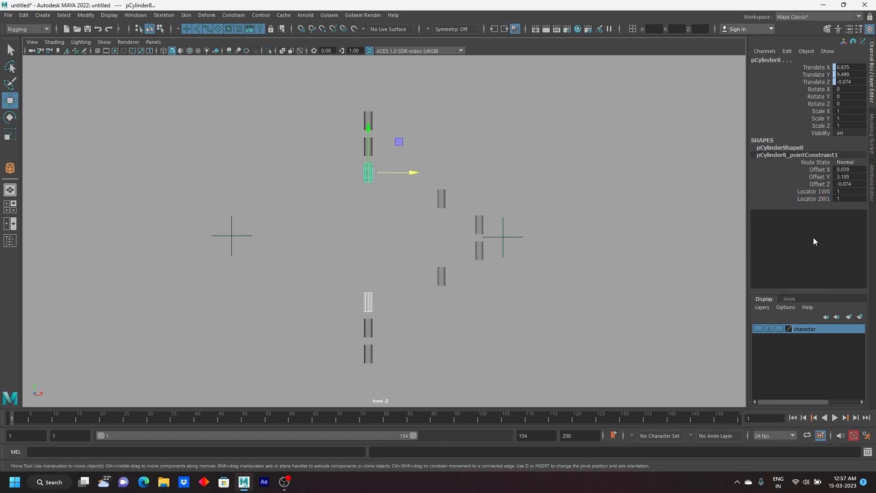
{"action": "left_click", "coordinate": [804, 200]}
{"action": "middle_click_drag", "start_coordinate": [598, 197], "coordinate": [601, 196]}
Step: Try adjusting the Locator 2W1 weight of the second cylinder from each end
{"action": "left_click_drag", "start_coordinate": [359, 140], "coordinate": [379, 322]}
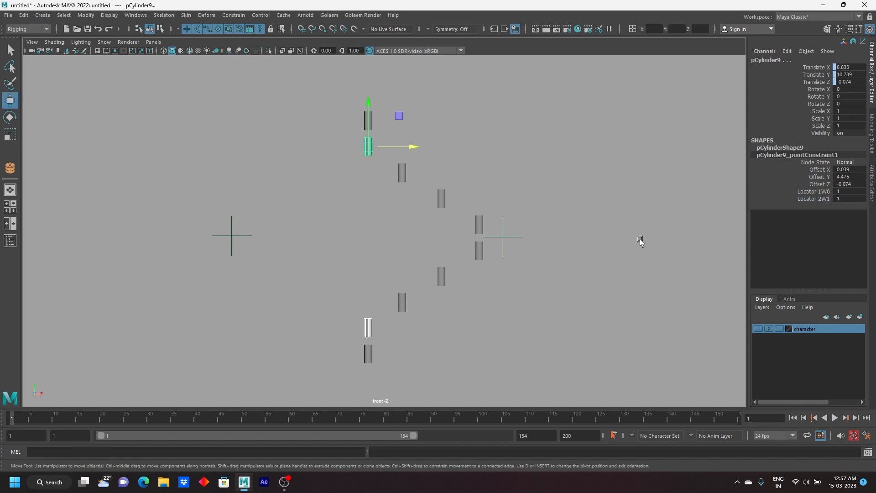
{"action": "left_click", "coordinate": [812, 200]}
{"action": "middle_click_drag", "start_coordinate": [645, 198], "coordinate": [645, 197]}
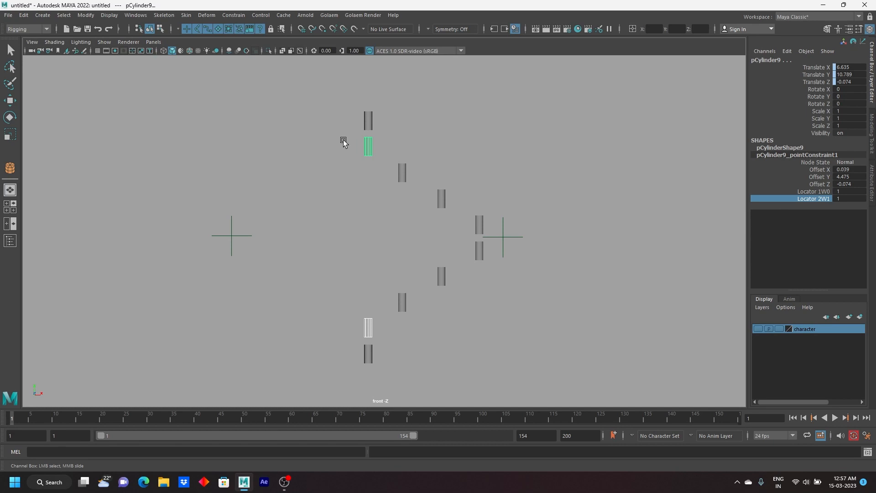
Step: Set the Locator 1W0 weight of the topmost and bottommost cylinders to 0.1
{"action": "left_click", "coordinate": [369, 122]}
{"action": "key", "text": "w"}
{"action": "left_click", "coordinate": [370, 356]}
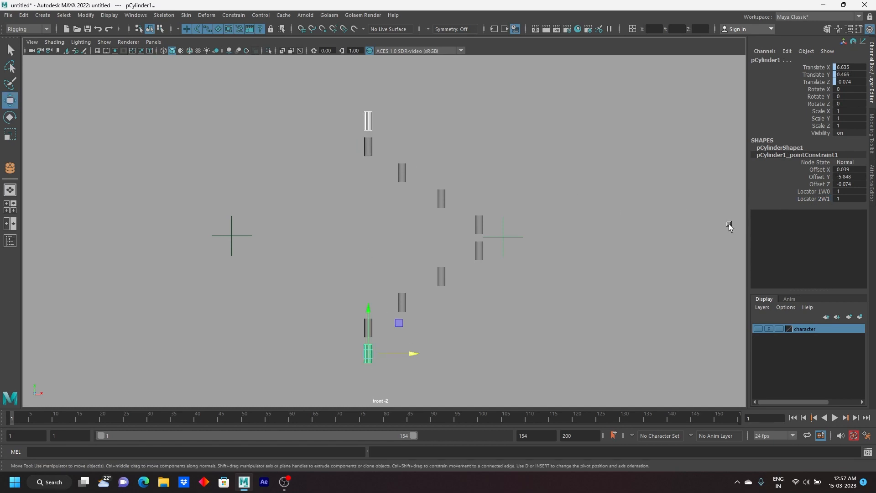
{"action": "left_click", "coordinate": [813, 192]}
{"action": "middle_click_drag", "start_coordinate": [579, 180], "coordinate": [575, 179]}
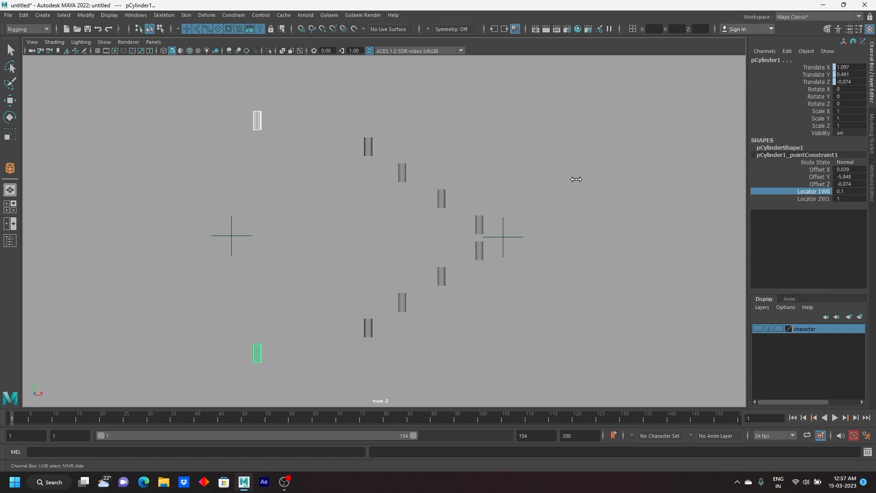
Step: Set the Locator 1W0 weight of the second cylinder from each end to 0.4
{"action": "left_click_drag", "start_coordinate": [354, 114], "coordinate": [381, 365]}
{"action": "key", "text": "w"}
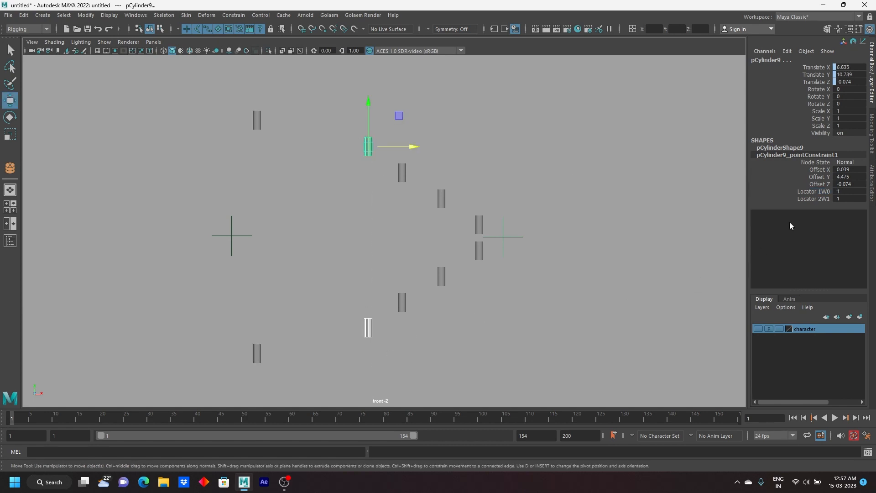
{"action": "left_click", "coordinate": [814, 190]}
{"action": "middle_click_drag", "start_coordinate": [571, 184], "coordinate": [570, 184]}
{"action": "middle_click_drag", "start_coordinate": [515, 146], "coordinate": [512, 145]}
Step: Set the Locator 2W1 weight of the third cylinder from each end to 0.8
{"action": "left_click_drag", "start_coordinate": [398, 131], "coordinate": [412, 292]}
{"action": "key", "text": "w"}
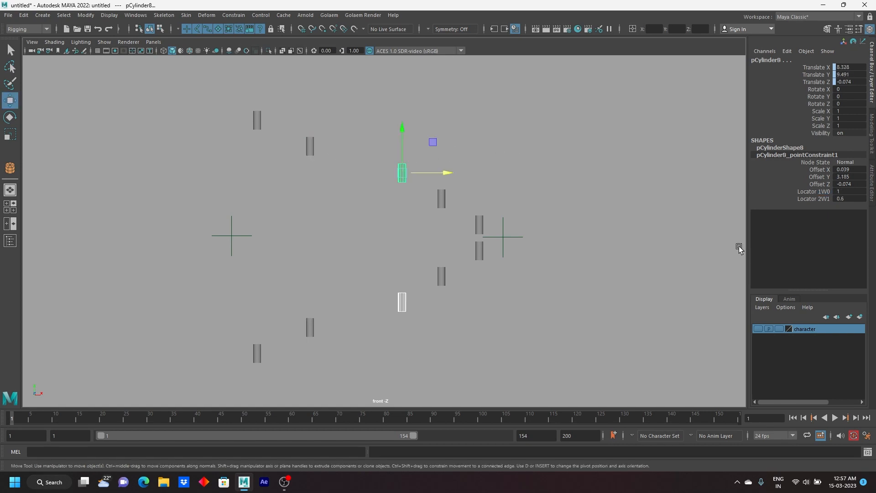
{"action": "left_click", "coordinate": [805, 192]}
{"action": "left_click", "coordinate": [806, 199]}
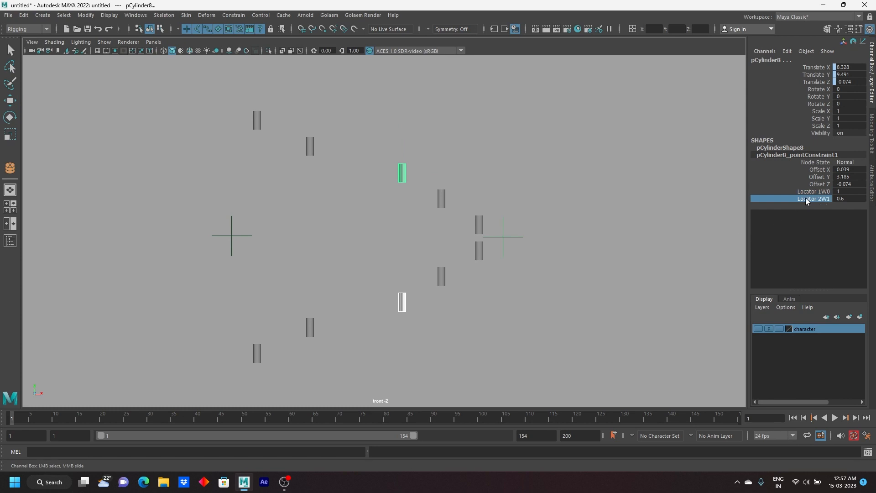
{"action": "middle_click_drag", "start_coordinate": [591, 162], "coordinate": [592, 164]}
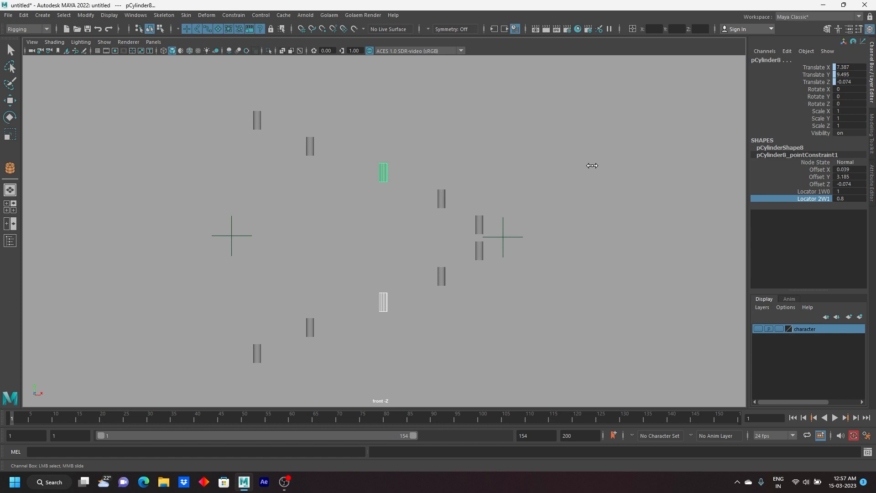
Step: Try adjusting the Locator 2W1 weight of the cylinders directly above and below the middle pair, and deselect them
{"action": "left_click_drag", "start_coordinate": [418, 180], "coordinate": [449, 315]}
{"action": "key", "text": "w"}
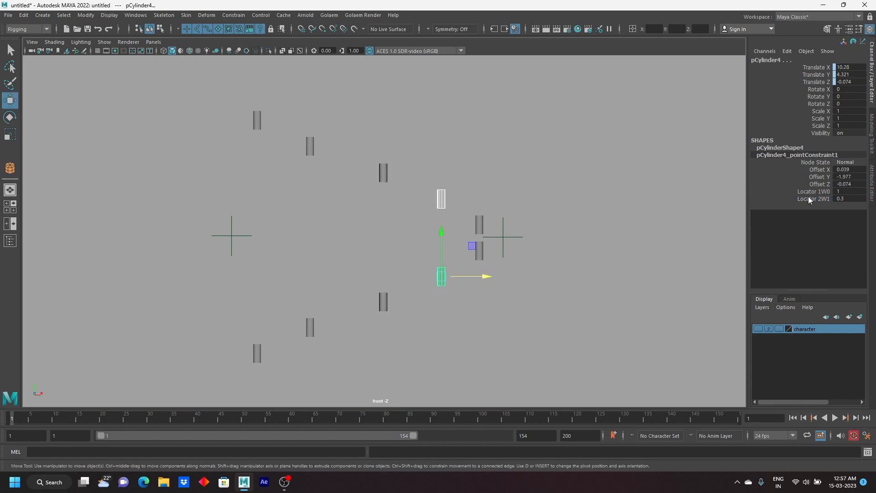
{"action": "left_click", "coordinate": [809, 199]}
{"action": "middle_click_drag", "start_coordinate": [600, 191], "coordinate": [600, 194]}
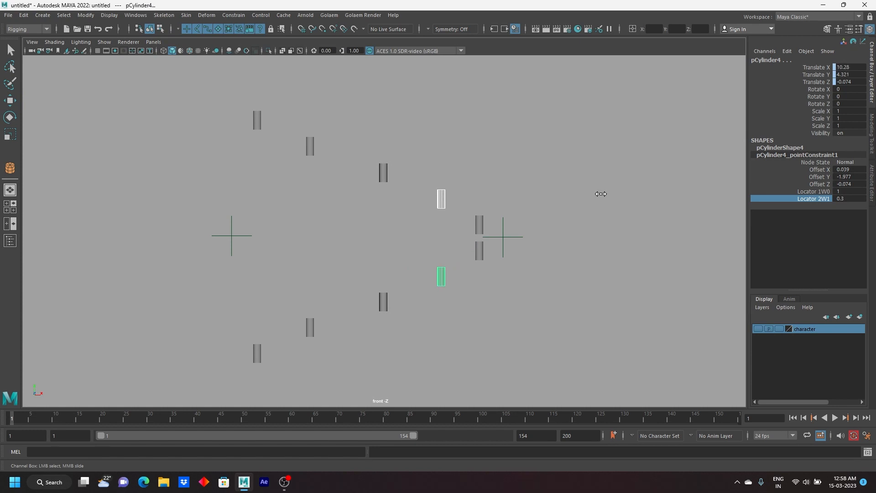
{"action": "left_click", "coordinate": [600, 194]}
{"action": "key", "text": "w"}
{"action": "scroll", "coordinate": [592, 203], "scroll_direction": "down", "scroll_amount": 5}
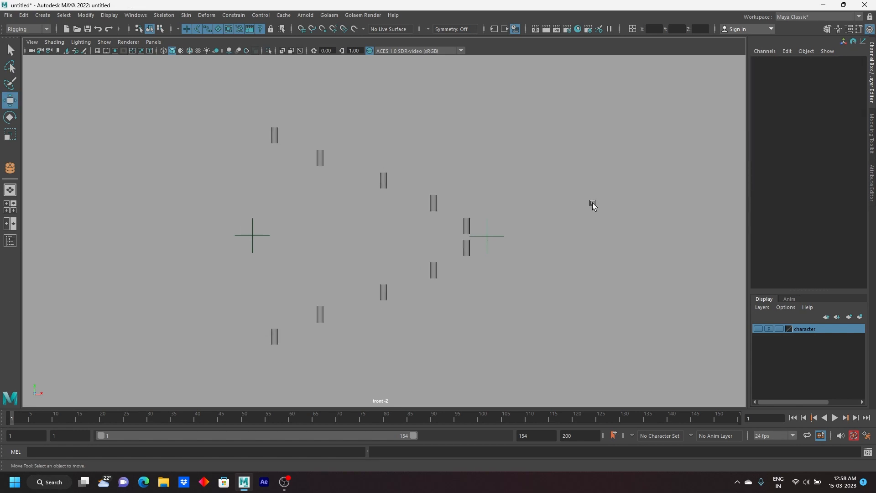
Step: Select locator1 and the upper cylinder of the middle pair, and open the Aim constraint options
{"action": "left_click", "coordinate": [466, 236]}
{"action": "middle_click_drag", "start_coordinate": [478, 246], "coordinate": [546, 226]}
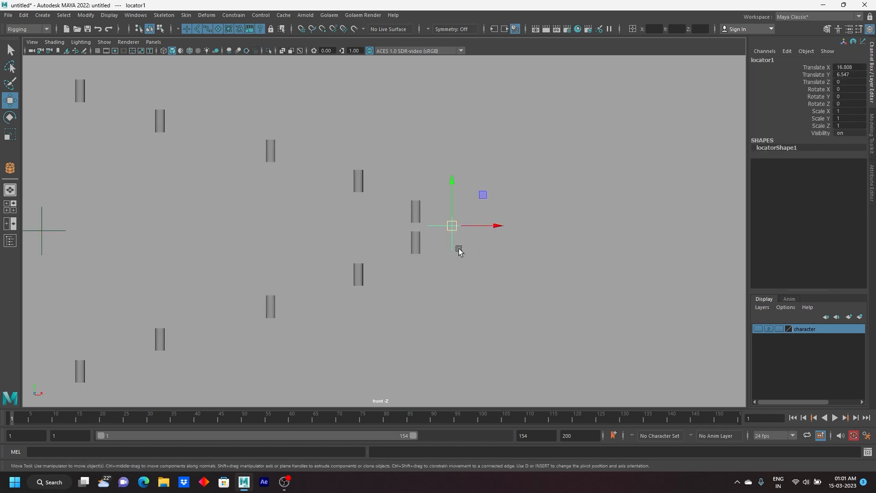
{"action": "left_click", "coordinate": [413, 211]}
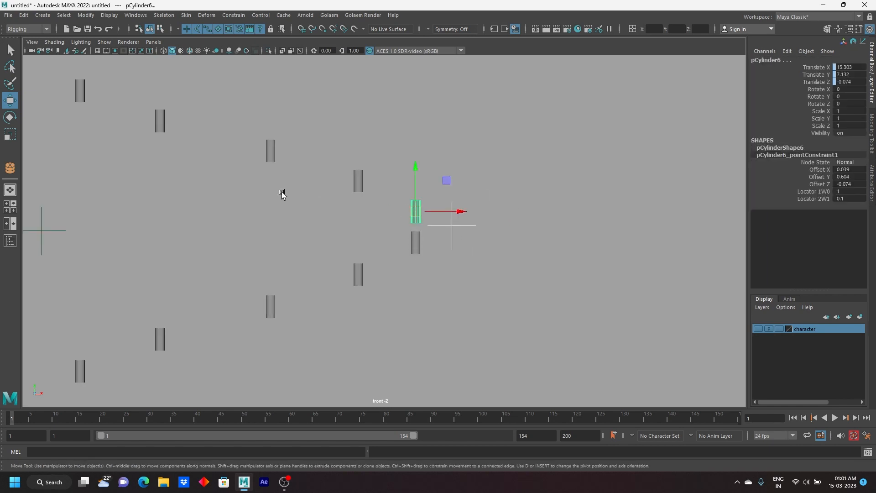
{"action": "left_click", "coordinate": [233, 15]}
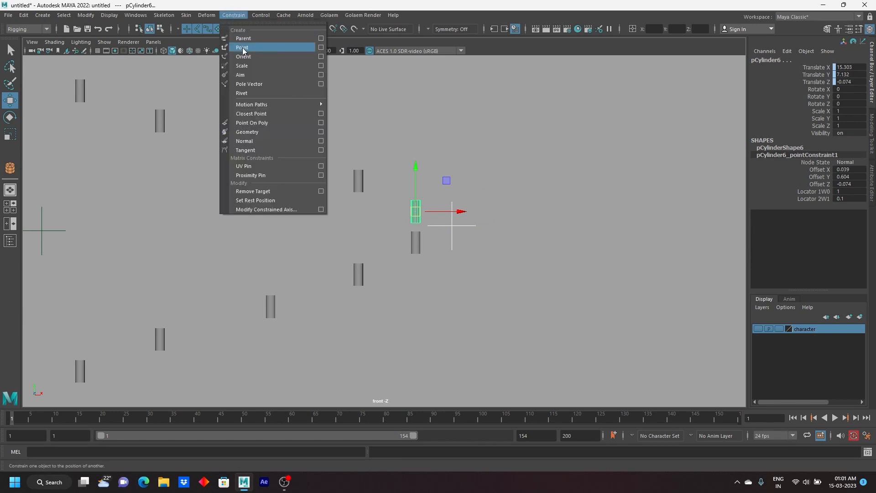
{"action": "left_click", "coordinate": [321, 75]}
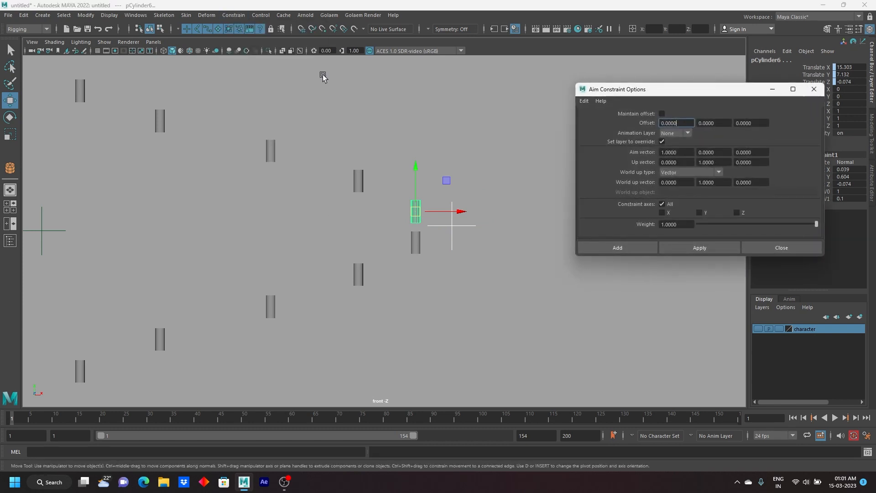
{"action": "left_click_drag", "start_coordinate": [681, 88], "coordinate": [633, 92]}
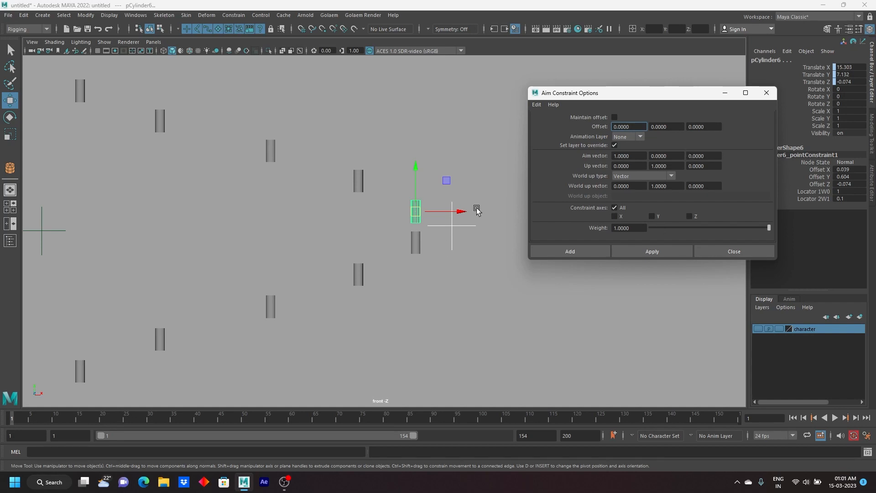
Step: Set the aim vector to 0, 1, 0 so the cylinder aims along its Y axis
{"action": "double_click", "coordinate": [627, 156]}
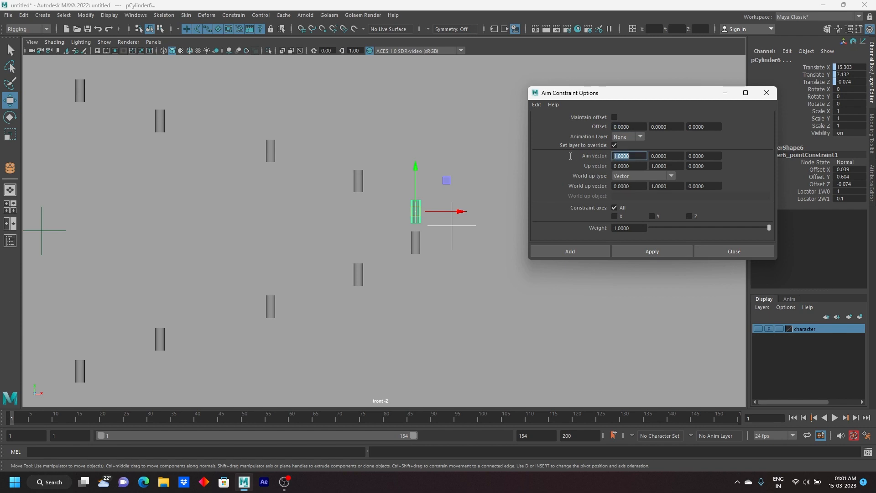
{"action": "type", "text": "0"}
{"action": "key", "text": "Return"}
{"action": "left_click_drag", "start_coordinate": [670, 156], "coordinate": [580, 145]}
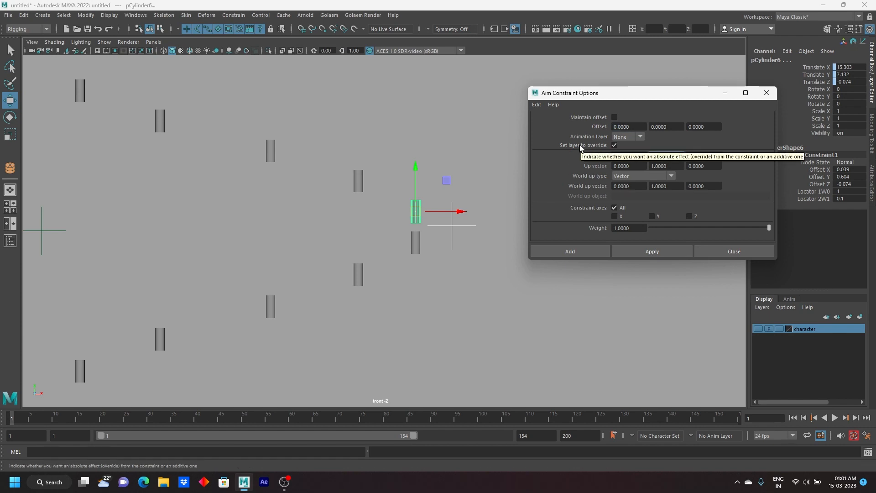
{"action": "type", "text": "1"}
{"action": "key", "text": "Return"}
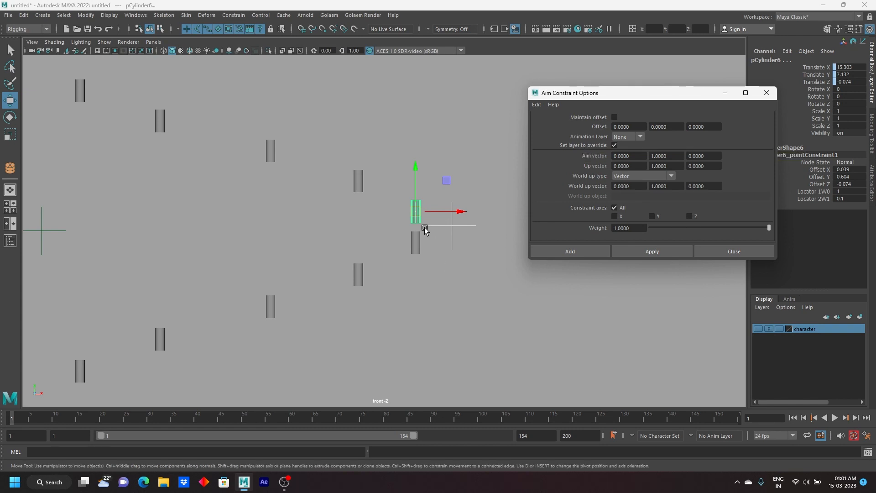
Step: Set the up vector to 0, 1, 1 and aim constrain the upper middle cylinder to locator1
{"action": "middle_click_drag", "start_coordinate": [449, 257], "coordinate": [385, 248], "text": "alt"}
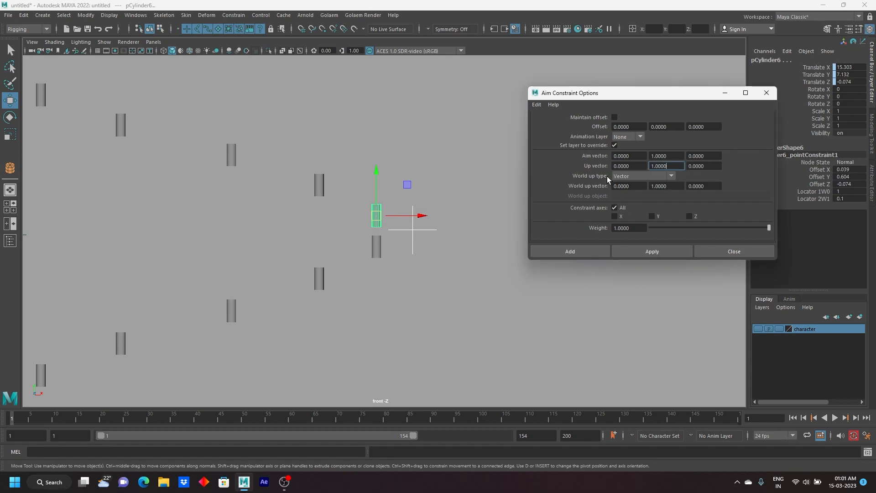
{"action": "left_click", "coordinate": [714, 166]}
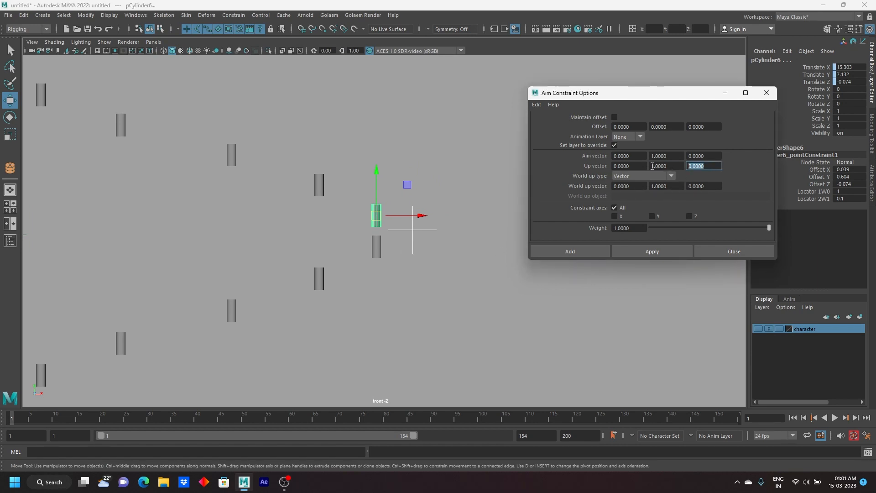
{"action": "left_click", "coordinate": [642, 252]}
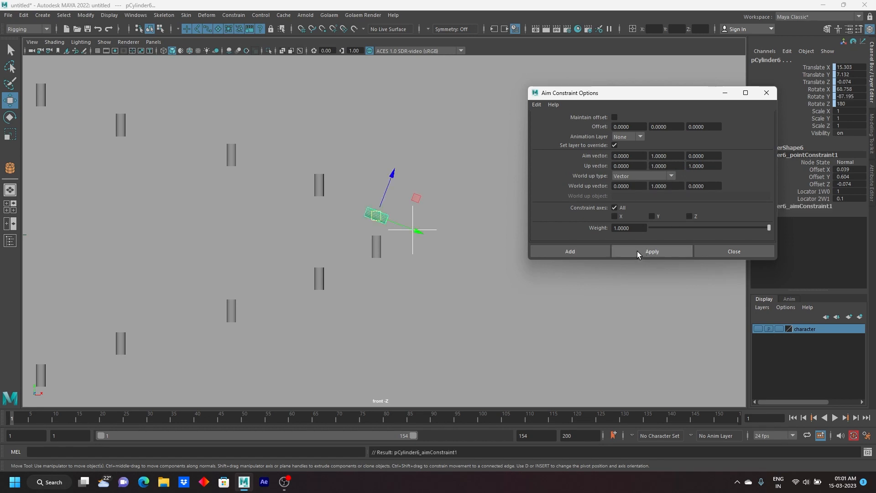
Step: Aim constrain the lower cylinder of the middle pair to locator1 with the same options
{"action": "left_click_drag", "start_coordinate": [447, 222], "coordinate": [426, 253]}
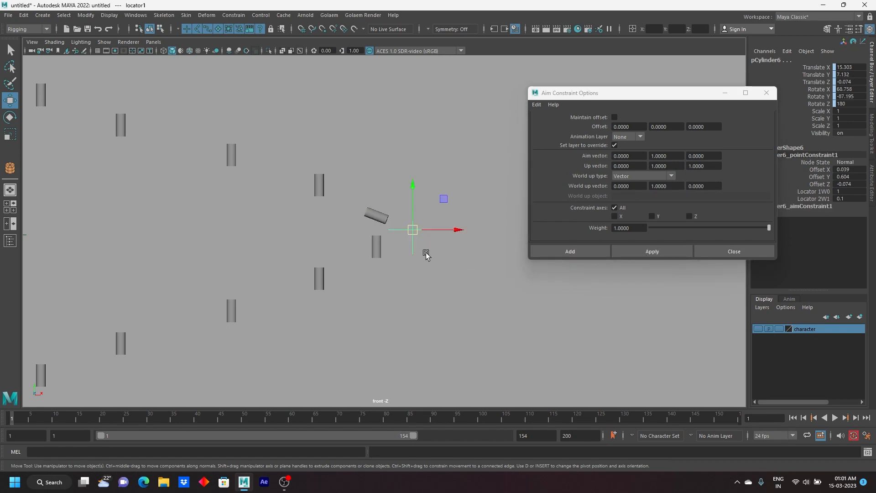
{"action": "left_click", "coordinate": [376, 250], "text": "shift"}
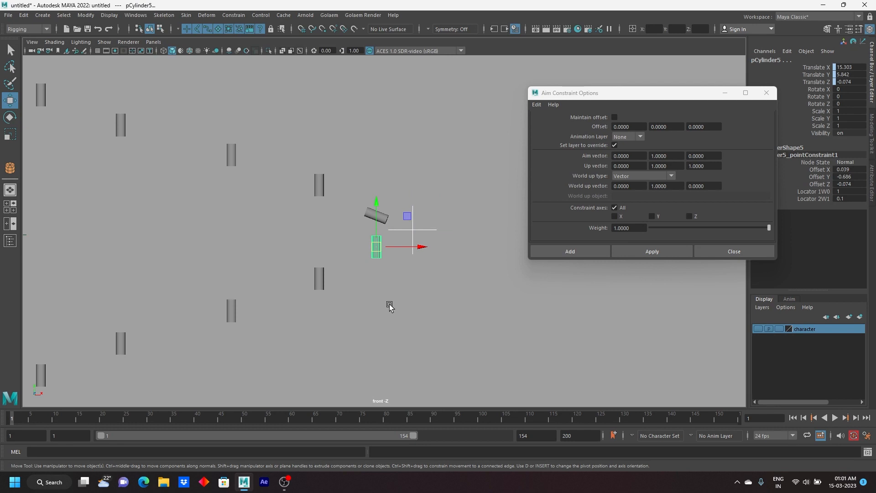
{"action": "key", "text": "g"}
Step: Aim constrain the fourth cylinder from each end to locator1, undoing the accidental visibility toggle
{"action": "left_click_drag", "start_coordinate": [447, 212], "coordinate": [429, 238]}
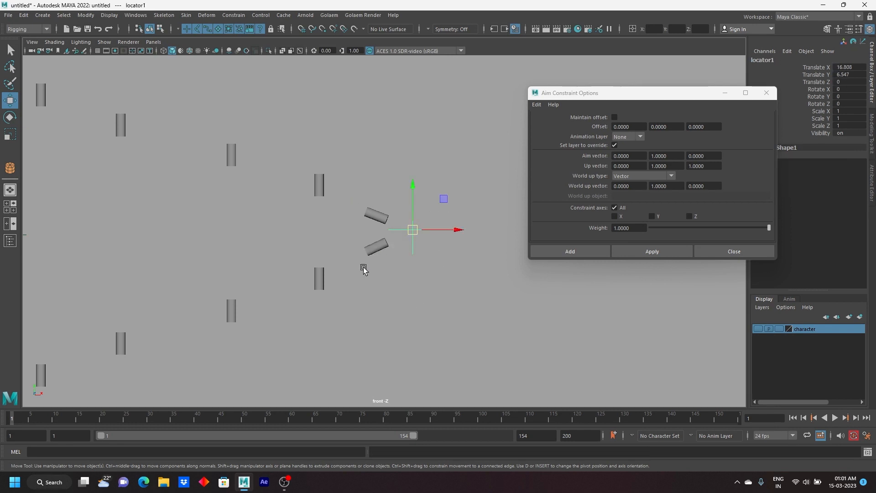
{"action": "key", "text": "q"}
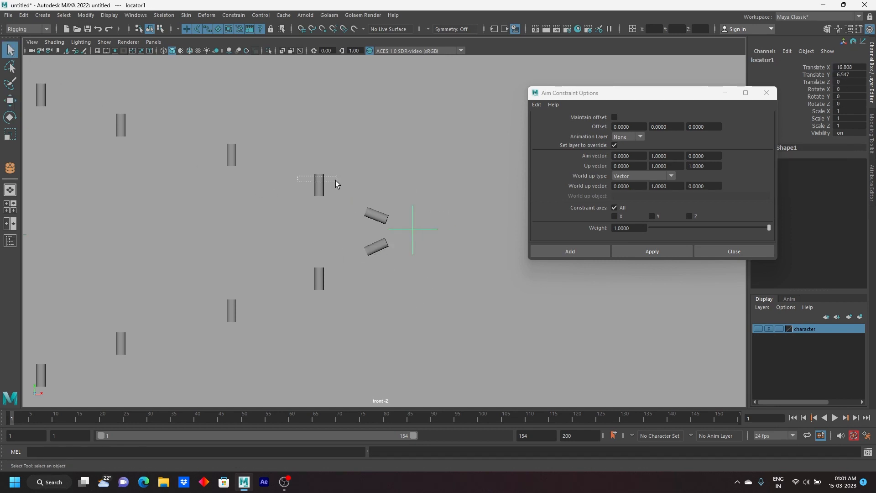
{"action": "left_click_drag", "start_coordinate": [335, 179], "coordinate": [335, 182], "text": "shift"}
{"action": "key", "text": "ctrl+h"}
{"action": "key", "text": "ctrl+z"}
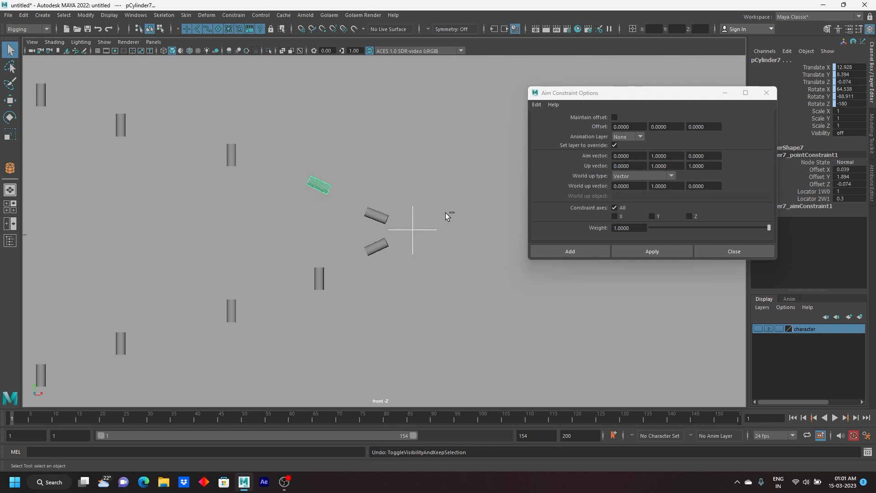
{"action": "left_click_drag", "start_coordinate": [420, 217], "coordinate": [409, 251]}
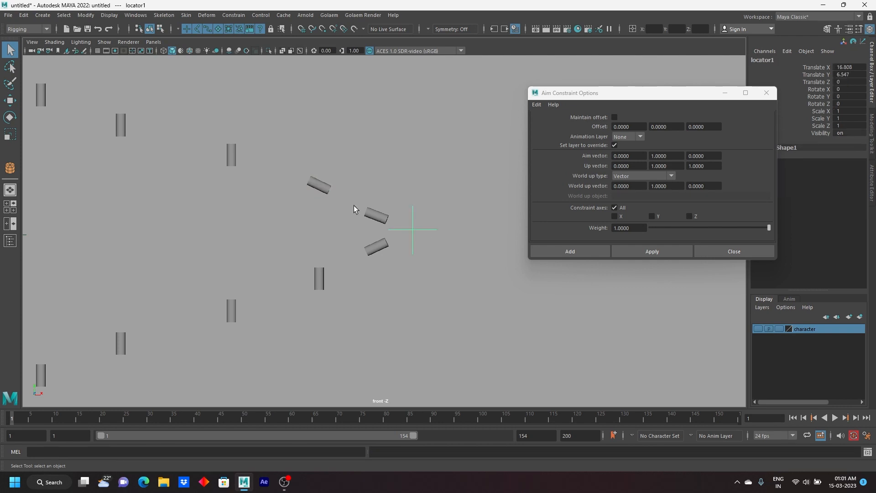
{"action": "left_click", "coordinate": [322, 283], "text": "shift"}
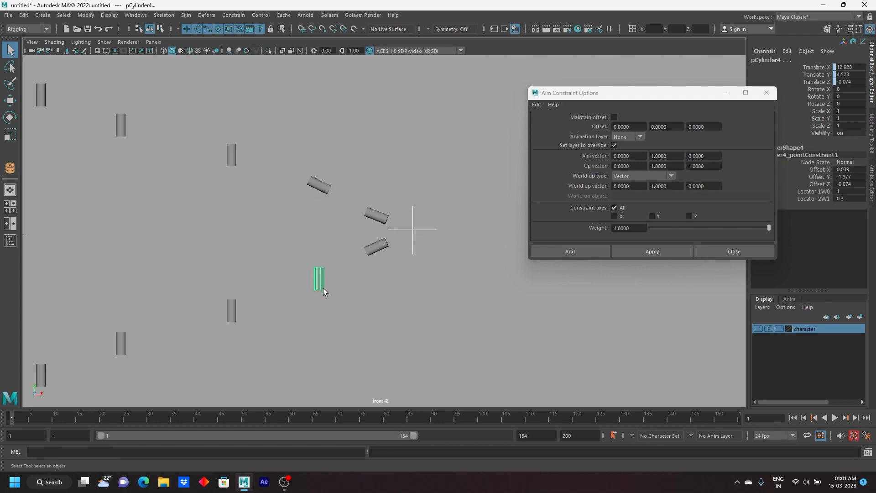
{"action": "key", "text": "g"}
Step: Aim constrain the third cylinder from each end to locator1
{"action": "left_click", "coordinate": [412, 231]}
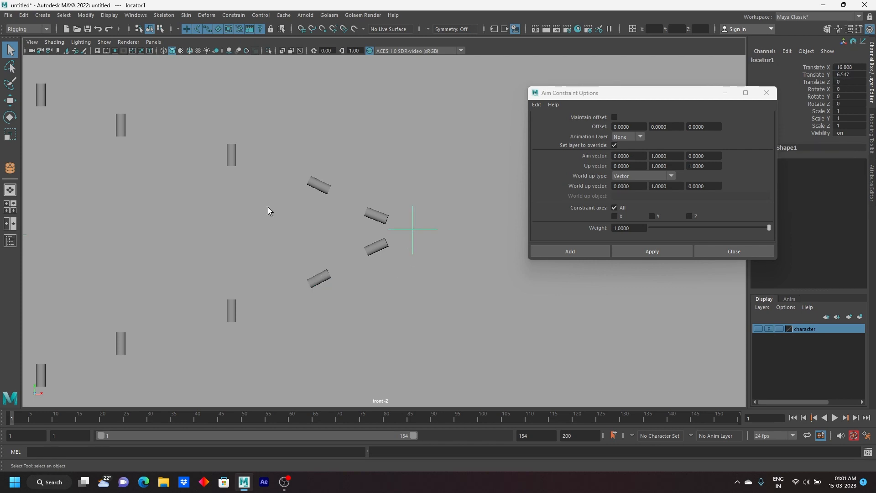
{"action": "left_click", "coordinate": [232, 157], "text": "shift"}
{"action": "key", "text": "g"}
{"action": "left_click_drag", "start_coordinate": [415, 199], "coordinate": [393, 237]}
{"action": "left_click", "coordinate": [237, 313], "text": "shift"}
{"action": "key", "text": "g"}
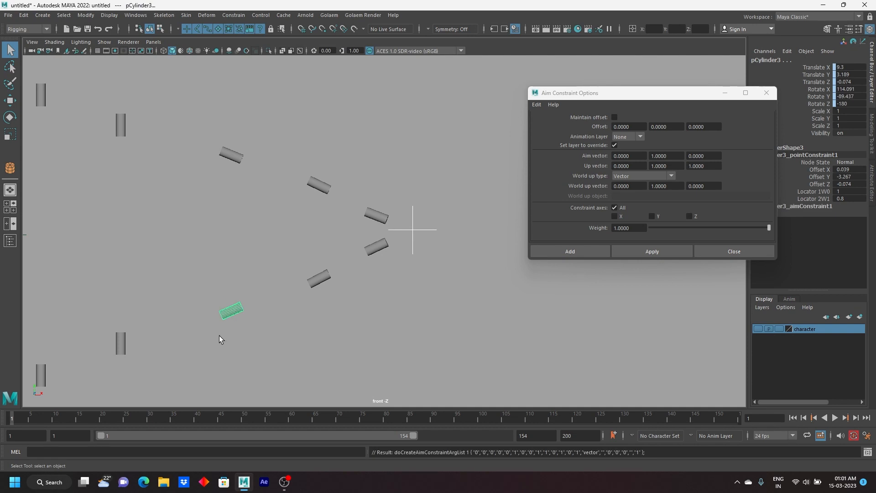
Step: Aim constrain the second cylinder from each end to locator1
{"action": "left_click_drag", "start_coordinate": [248, 297], "coordinate": [127, 362], "text": "shift"}
{"action": "key", "text": "g"}
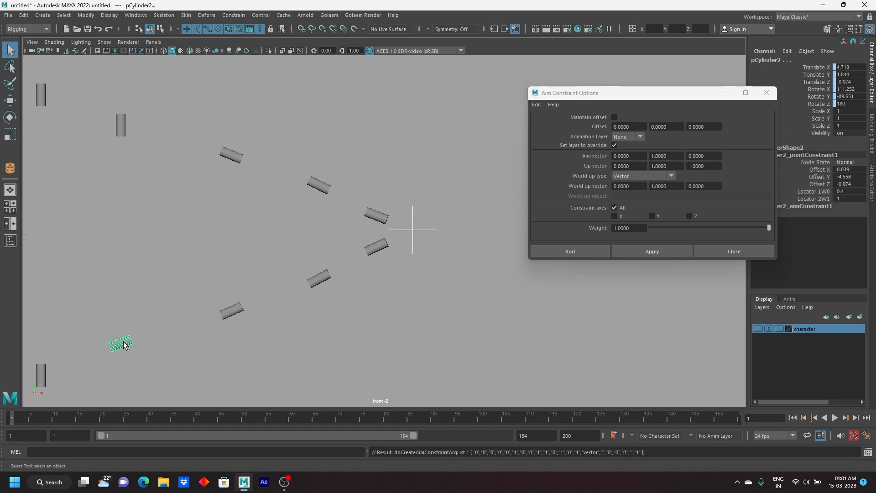
{"action": "left_click", "coordinate": [125, 345], "text": "shift"}
{"action": "left_click", "coordinate": [121, 127], "text": "shift"}
{"action": "key", "text": "g"}
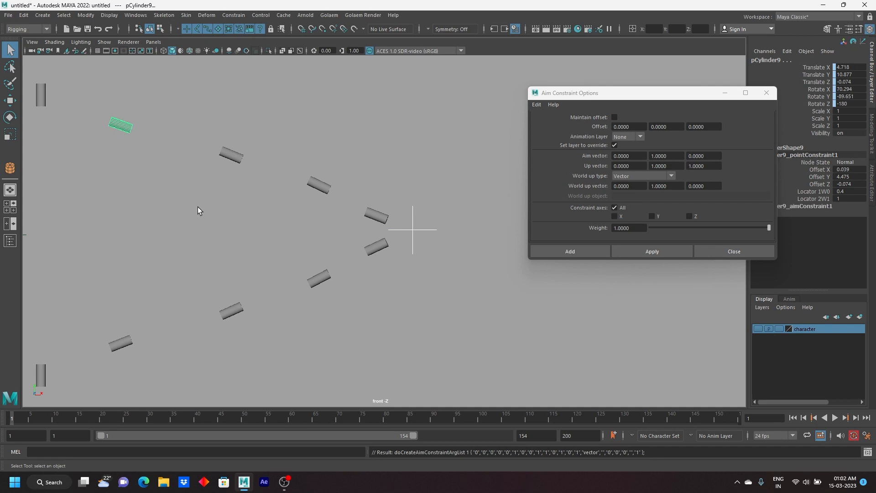
Step: Aim constrain the topmost and bottommost cylinders to locator1
{"action": "left_click", "coordinate": [124, 128], "text": "shift"}
{"action": "left_click", "coordinate": [45, 96], "text": "shift"}
{"action": "key", "text": "g"}
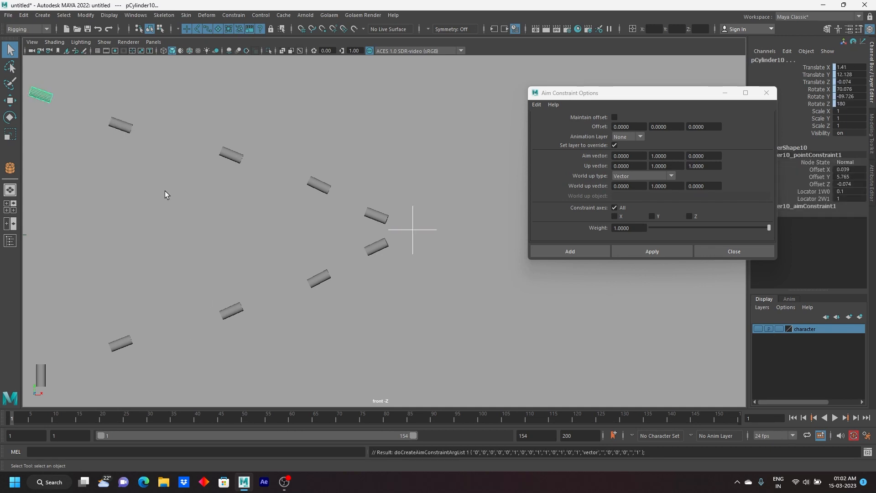
{"action": "left_click", "coordinate": [44, 96], "text": "shift"}
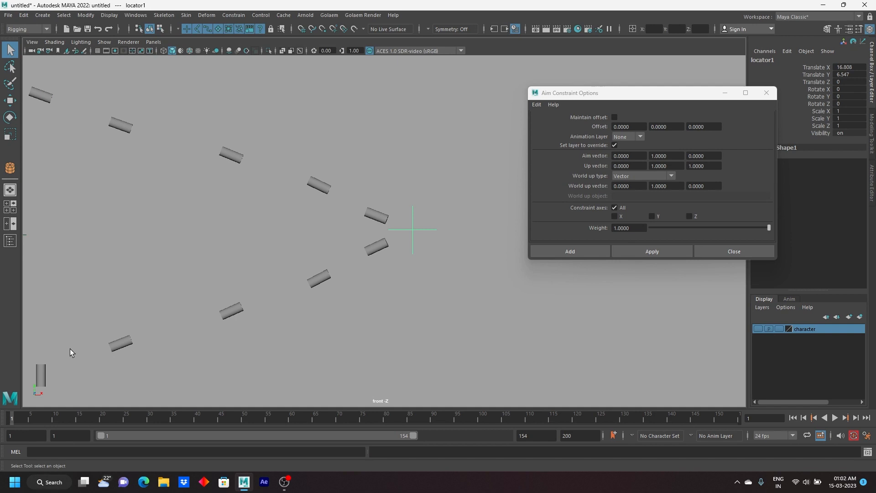
{"action": "left_click", "coordinate": [43, 375], "text": "shift"}
{"action": "key", "text": "g"}
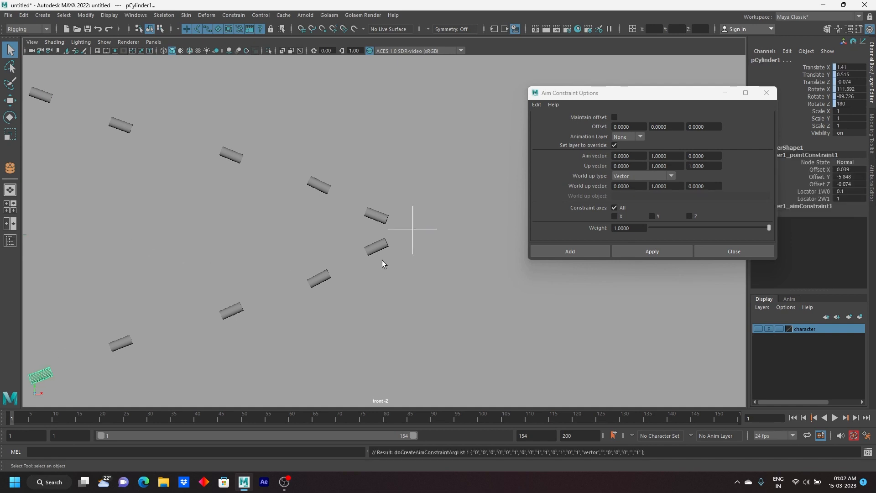
Step: Close the Aim constraint options and move locator1 to about X 6.3, Y 8.3 to test how the cylinders follow it
{"action": "left_click", "coordinate": [416, 228]}
{"action": "key", "text": "w"}
{"action": "left_click", "coordinate": [413, 228]}
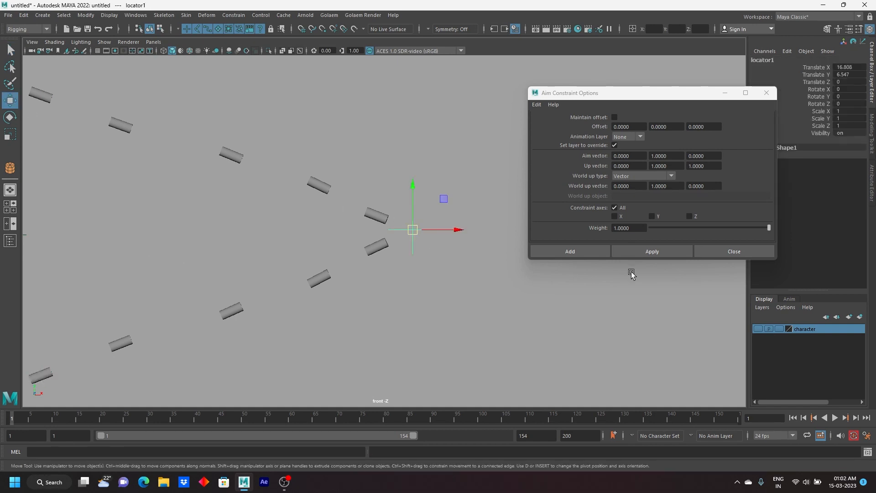
{"action": "left_click", "coordinate": [748, 250]}
{"action": "scroll", "coordinate": [439, 251], "scroll_direction": "down", "scroll_amount": 2}
{"action": "middle_click_drag", "start_coordinate": [440, 252], "coordinate": [549, 240], "text": "alt"}
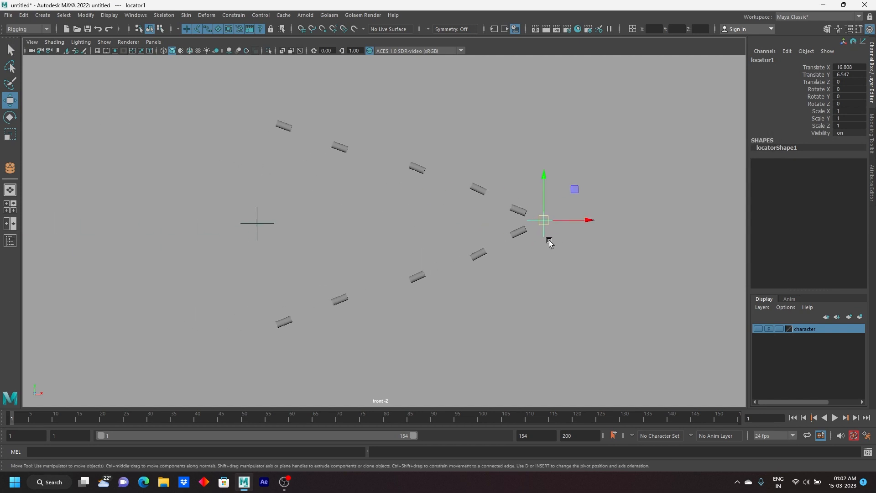
{"action": "scroll", "coordinate": [549, 241], "scroll_direction": "down", "scroll_amount": 2}
{"action": "left_click_drag", "start_coordinate": [498, 225], "coordinate": [373, 204]}
{"action": "left_click_drag", "start_coordinate": [472, 131], "coordinate": [375, 245]}
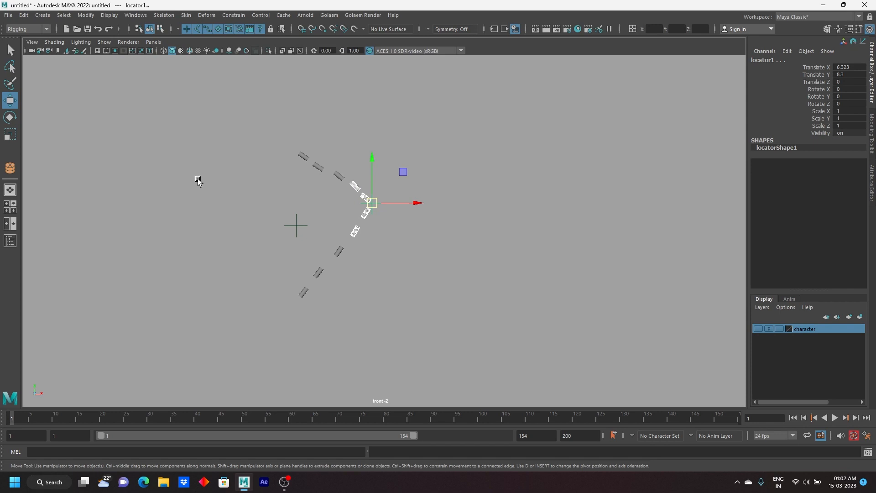
Step: Start a new scene without saving the current one and show the grid in the perspective view
{"action": "left_click", "coordinate": [66, 29]}
{"action": "left_click", "coordinate": [442, 243]}
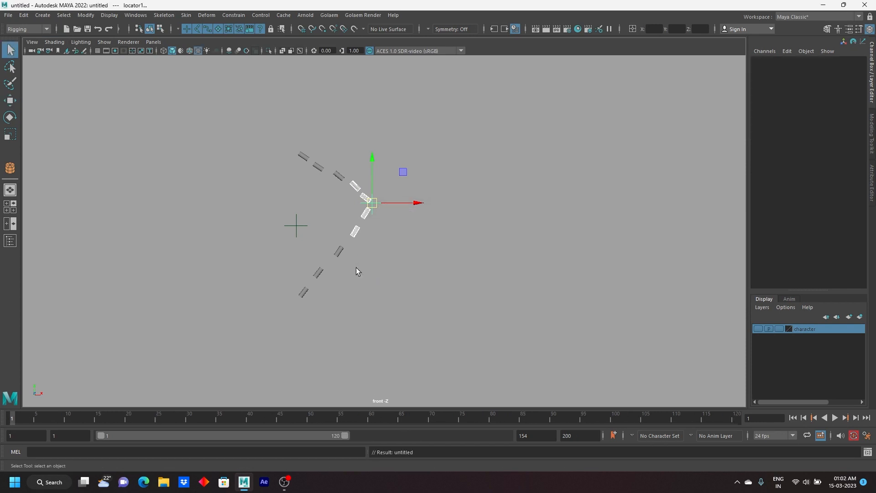
{"action": "left_click", "coordinate": [97, 51]}
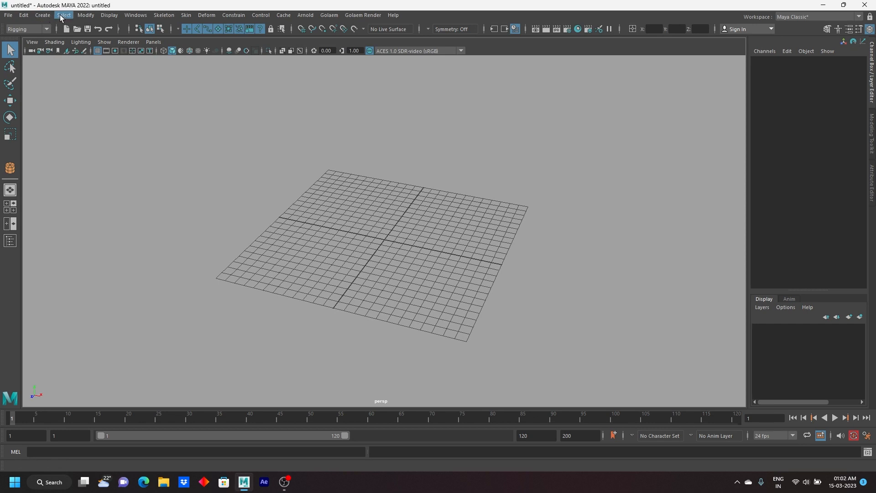
Step: Create a large polygon sphere near the origin of the grid
{"action": "left_click", "coordinate": [42, 15]}
{"action": "mouse_move", "coordinate": [128, 48]}
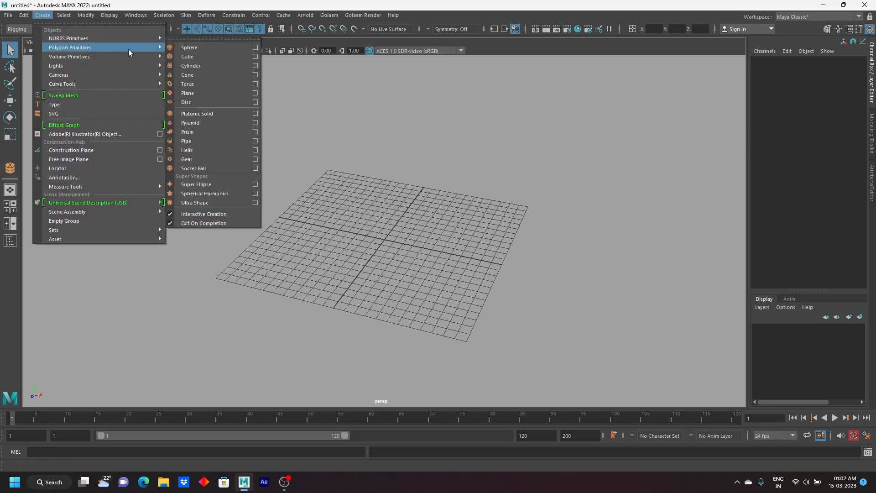
{"action": "left_click", "coordinate": [193, 51]}
{"action": "scroll", "coordinate": [384, 233], "scroll_direction": "up", "scroll_amount": 5}
{"action": "left_click_drag", "start_coordinate": [383, 248], "coordinate": [456, 295]}
Step: Duplicate the sphere and place the copy in front of the original at about Z 9.14
{"action": "left_click", "coordinate": [11, 101]}
{"action": "scroll", "coordinate": [192, 161], "scroll_direction": "down", "scroll_amount": 3}
{"action": "left_click_drag", "start_coordinate": [243, 196], "coordinate": [160, 299], "text": "alt"}
{"action": "key", "text": "ctrl+d"}
{"action": "middle_click_drag", "start_coordinate": [283, 257], "coordinate": [293, 227], "text": "alt"}
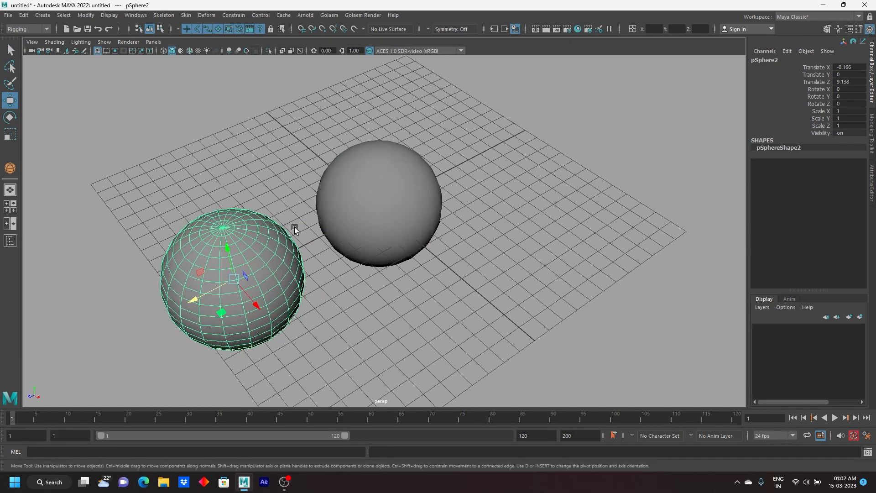
Step: Flatten the original sphere by scaling it to about 0.44 in Z
{"action": "left_click", "coordinate": [393, 201]}
{"action": "left_click", "coordinate": [10, 134]}
{"action": "left_click_drag", "start_coordinate": [283, 205], "coordinate": [370, 209], "text": "alt"}
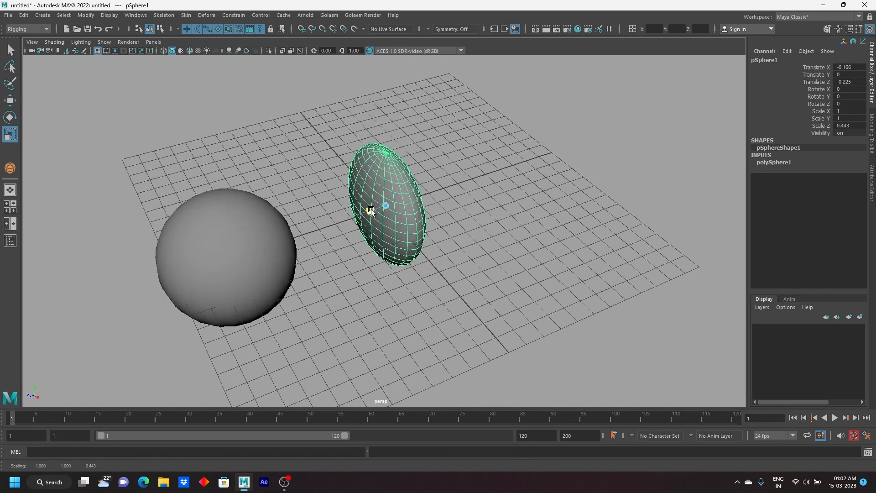
Step: Scale the duplicate sphere down uniformly to about 0.2
{"action": "left_click", "coordinate": [226, 240]}
{"action": "left_click_drag", "start_coordinate": [228, 256], "coordinate": [131, 281]}
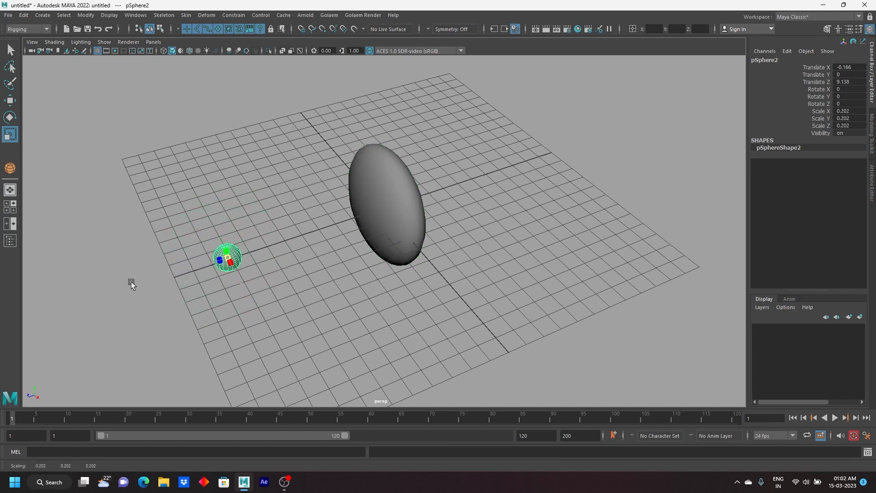
{"action": "left_click", "coordinate": [10, 100]}
{"action": "scroll", "coordinate": [299, 159], "scroll_direction": "up", "scroll_amount": 3}
{"action": "middle_click_drag", "start_coordinate": [202, 169], "coordinate": [306, 153], "text": "alt"}
Step: Set the small sphere's Rotate X to 90 so its pole faces forward
{"action": "left_click", "coordinate": [10, 117]}
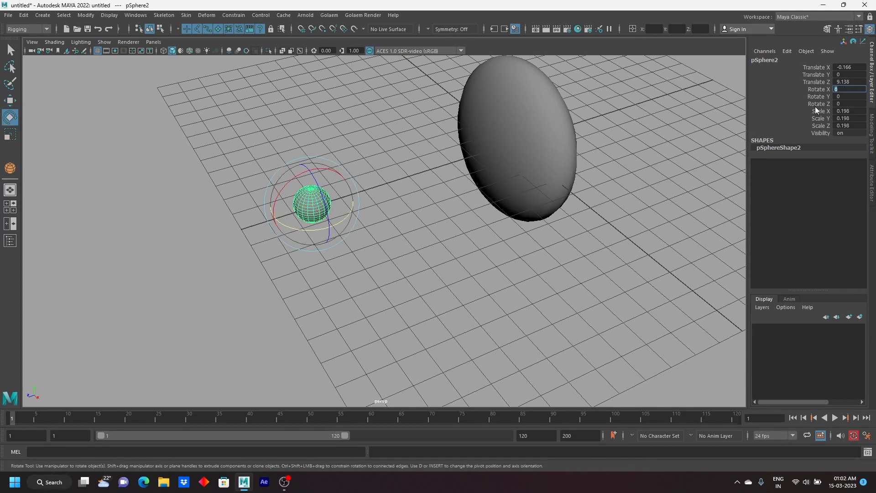
{"action": "key", "text": "Return"}
{"action": "left_click", "coordinate": [10, 101]}
{"action": "middle_click_drag", "start_coordinate": [460, 218], "coordinate": [470, 236], "text": "alt"}
Step: Reduce the small sphere further to a uniform scale of about 0.14
{"action": "left_click", "coordinate": [10, 134]}
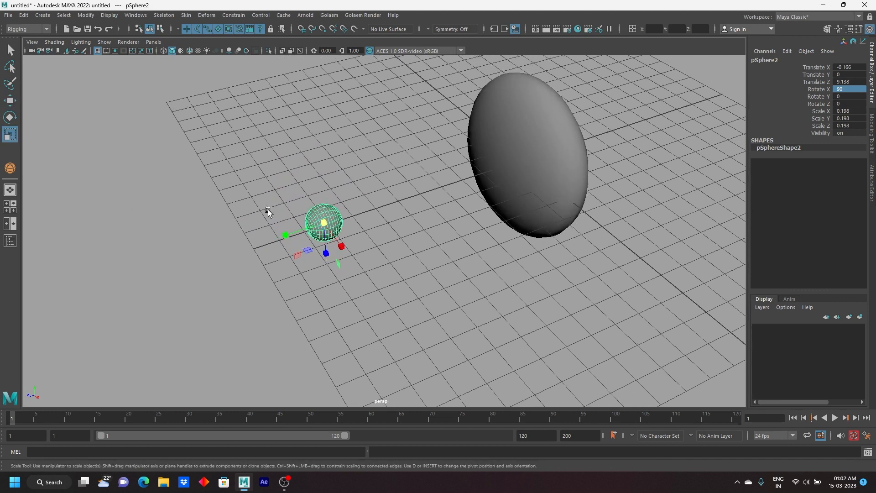
{"action": "left_click_drag", "start_coordinate": [326, 223], "coordinate": [368, 201]}
{"action": "key", "text": "w"}
{"action": "scroll", "coordinate": [393, 197], "scroll_direction": "up", "scroll_amount": 3}
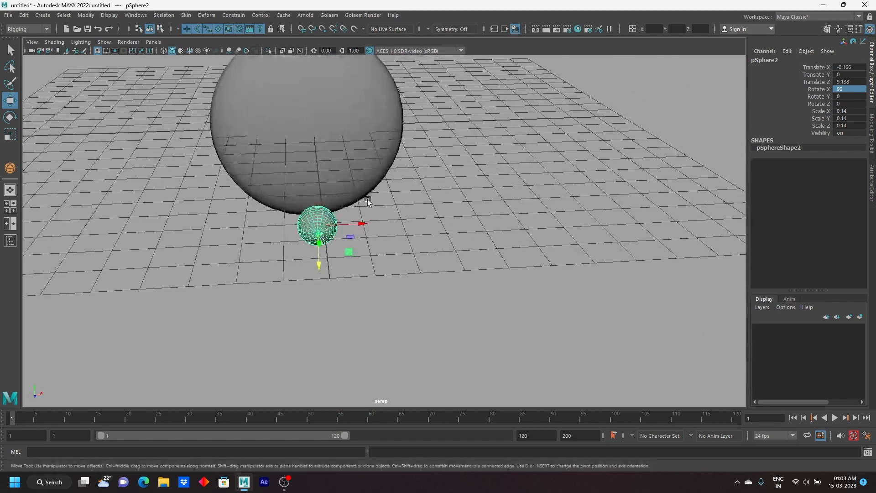
{"action": "left_click_drag", "start_coordinate": [520, 85], "coordinate": [479, 112], "text": "alt"}
{"action": "scroll", "coordinate": [479, 113], "scroll_direction": "up", "scroll_amount": 3}
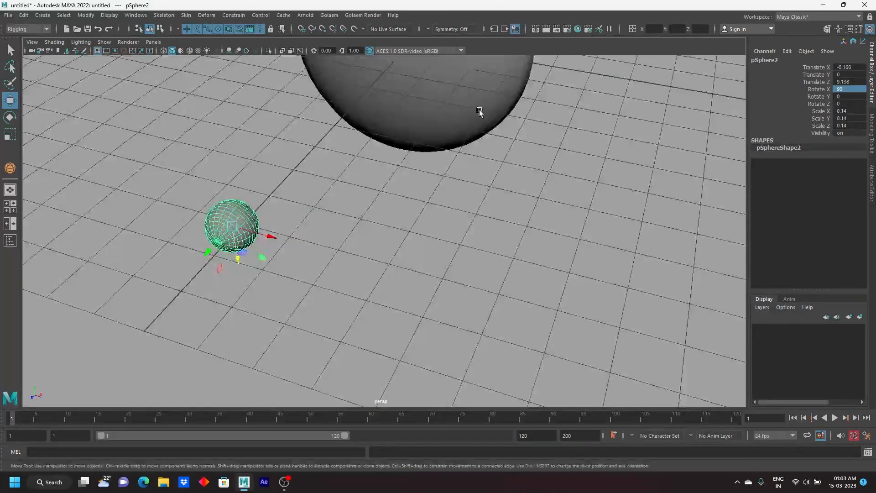
Step: Assign a new Lambert material to the small sphere
{"action": "right_click", "coordinate": [231, 208]}
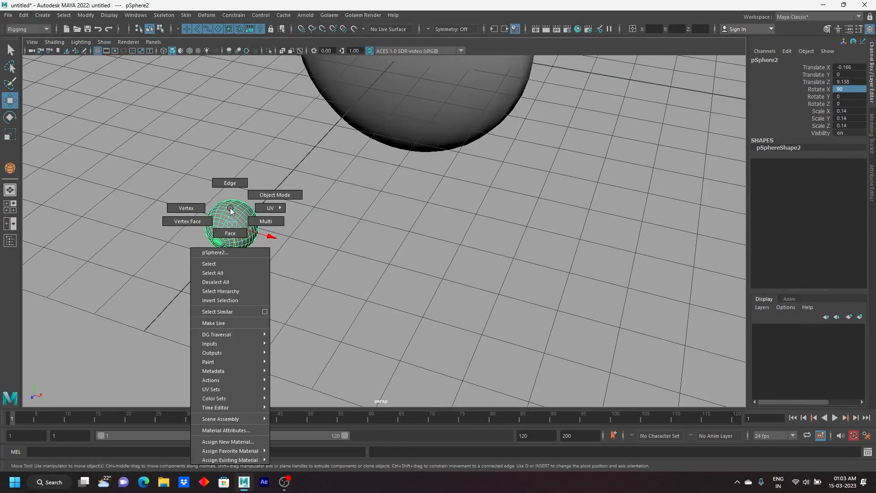
{"action": "left_click", "coordinate": [228, 441]}
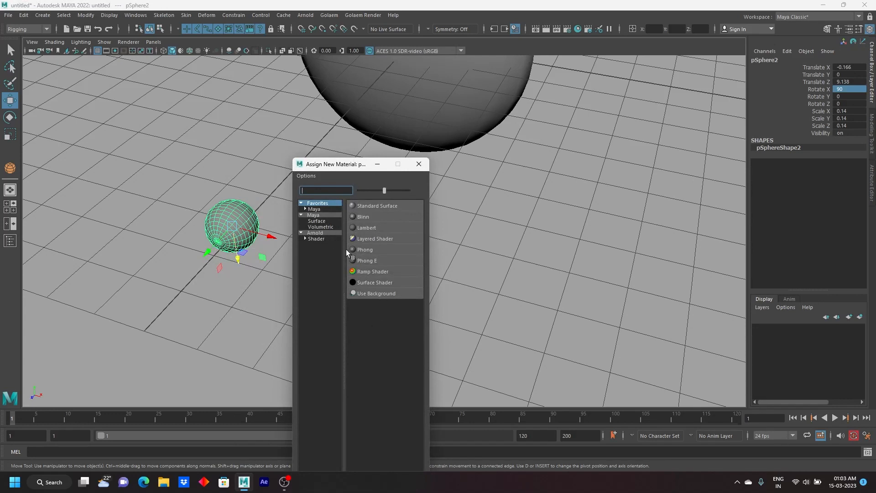
{"action": "left_click", "coordinate": [375, 228]}
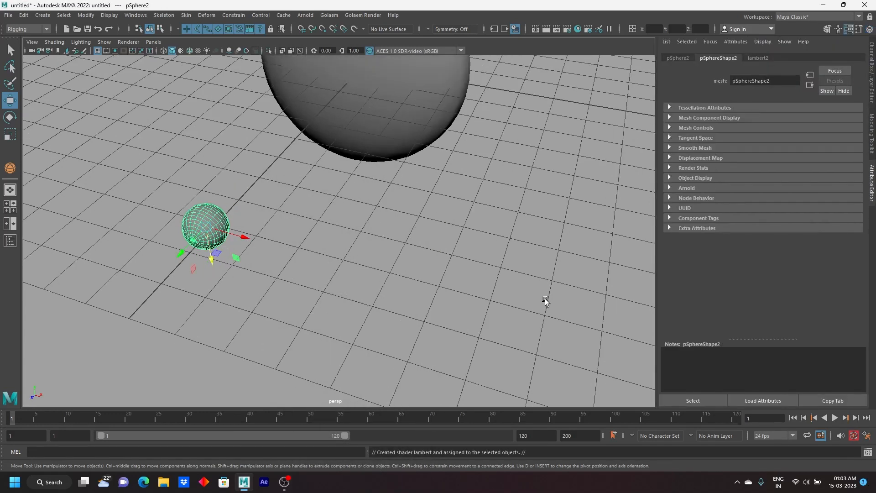
Step: Open the Hypershade and graph the small sphere's lambert2 material network
{"action": "left_click", "coordinate": [577, 28]}
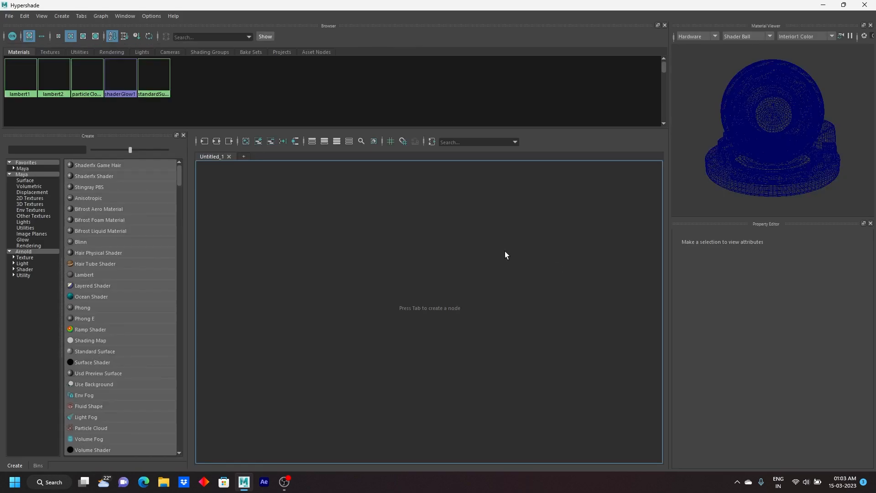
{"action": "right_click_drag", "start_coordinate": [466, 221], "coordinate": [470, 248]}
{"action": "middle_click_drag", "start_coordinate": [375, 223], "coordinate": [447, 244]}
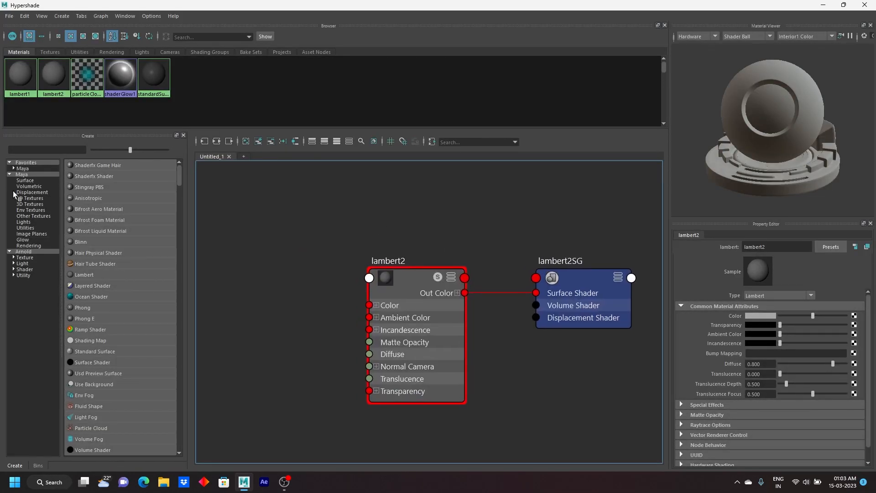
Step: Create a 2D Ramp texture and connect its Out Color to the Color of lambert2
{"action": "left_click", "coordinate": [27, 199]}
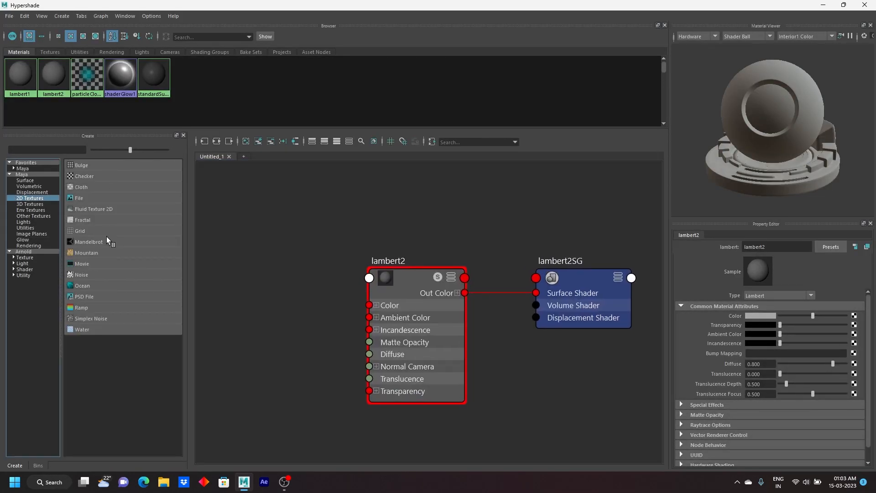
{"action": "left_click", "coordinate": [88, 309]}
{"action": "left_click_drag", "start_coordinate": [565, 229], "coordinate": [369, 297]}
{"action": "left_click_drag", "start_coordinate": [436, 314], "coordinate": [477, 326]}
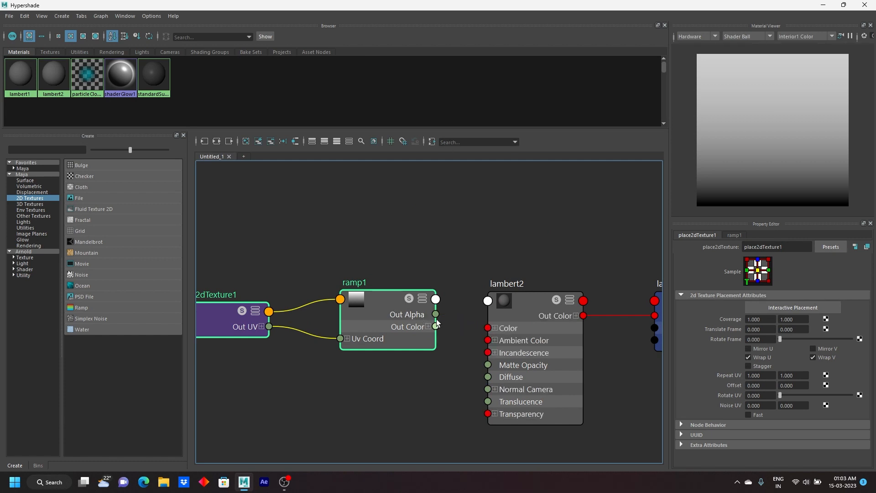
{"action": "left_click_drag", "start_coordinate": [467, 327], "coordinate": [488, 327]}
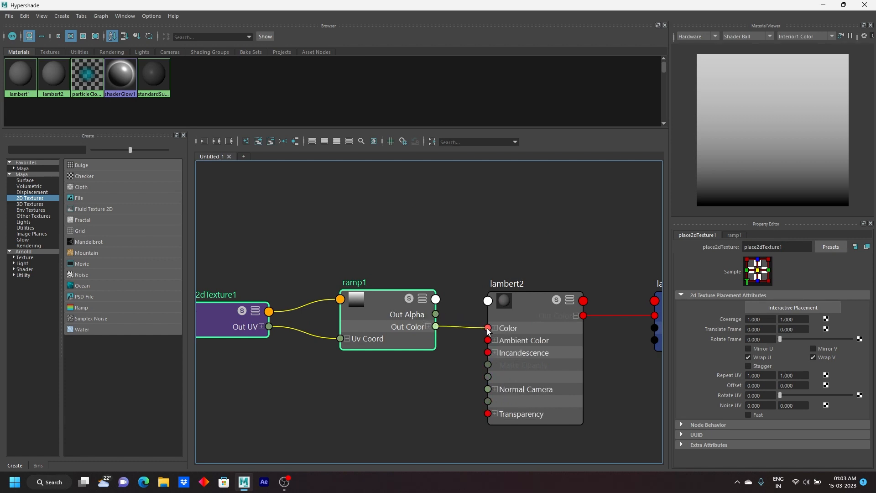
{"action": "left_click", "coordinate": [378, 317]}
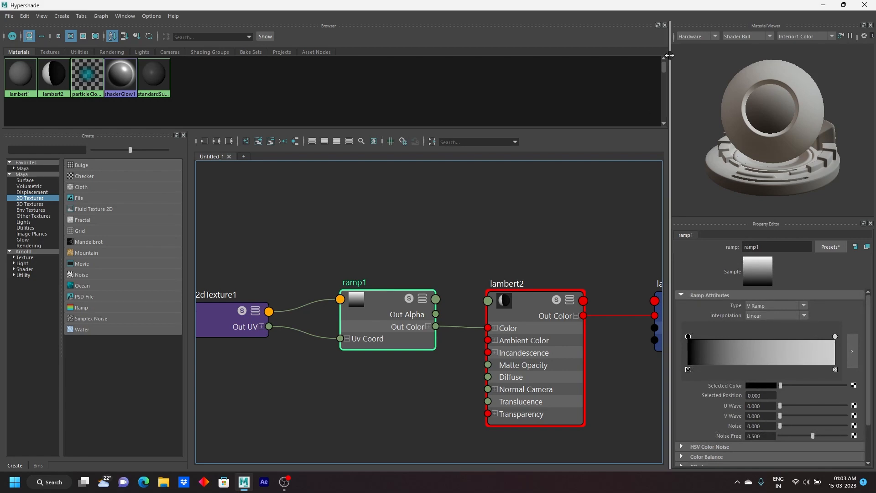
Step: Minimize the Hypershade and turn on textured display in the perspective view around the small sphere
{"action": "left_click", "coordinate": [824, 5]}
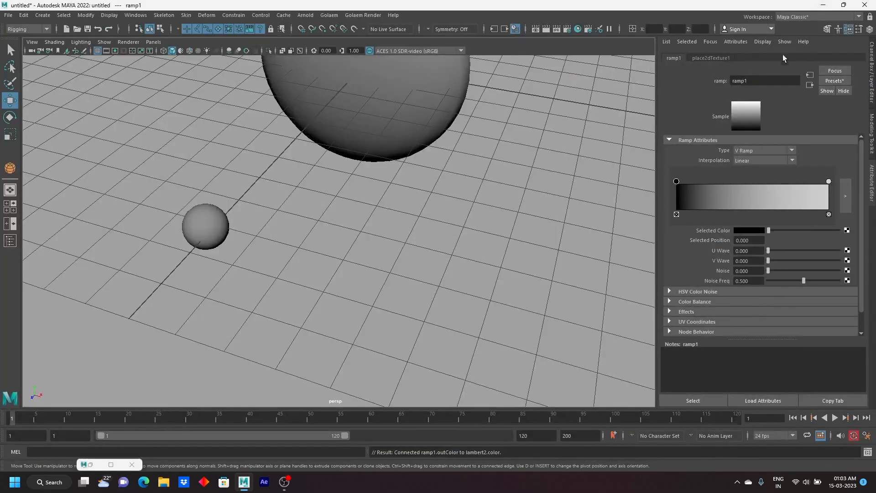
{"action": "middle_click_drag", "start_coordinate": [219, 238], "coordinate": [372, 235], "text": "alt"}
{"action": "key", "text": "6"}
{"action": "scroll", "coordinate": [307, 277], "scroll_direction": "up", "scroll_amount": 5}
{"action": "scroll", "coordinate": [338, 231], "scroll_direction": "up", "scroll_amount": 3}
{"action": "left_click_drag", "start_coordinate": [338, 231], "coordinate": [626, 199], "text": "alt"}
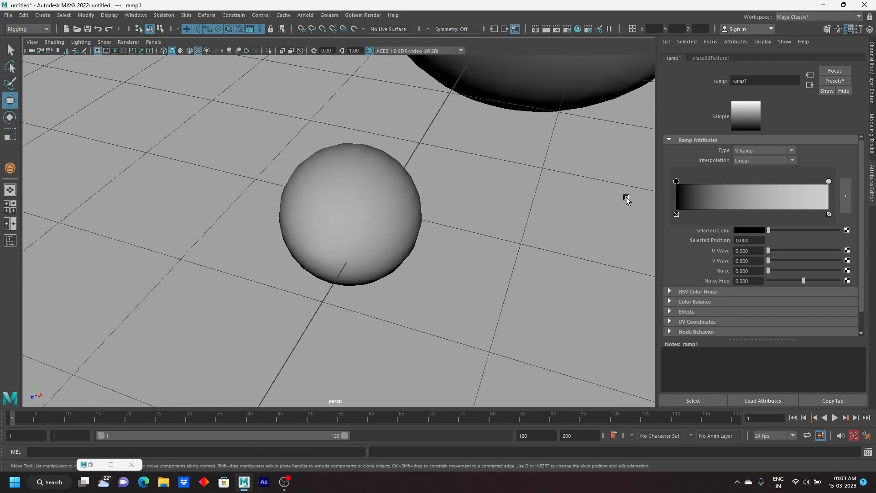
Step: Set the ramp interpolation to None and reposition its colours to form a black pupil, with black at 0.820
{"action": "left_click", "coordinate": [793, 160]}
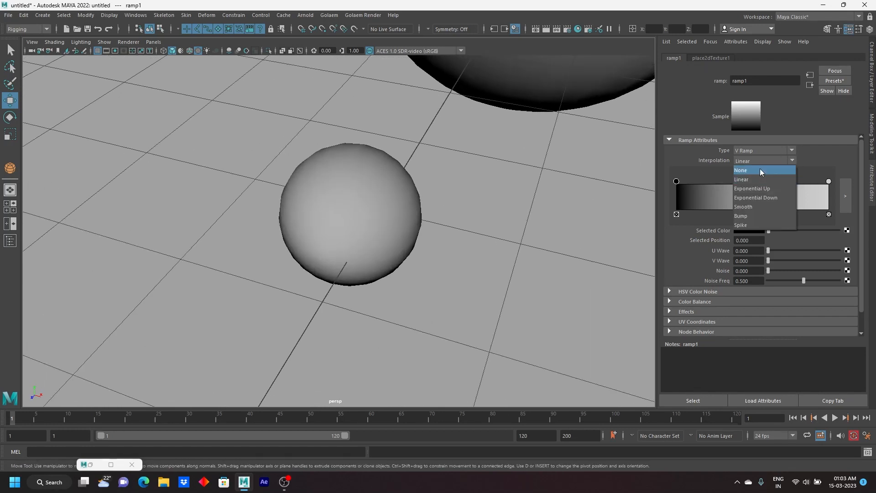
{"action": "left_click", "coordinate": [759, 170]}
{"action": "left_click_drag", "start_coordinate": [829, 182], "coordinate": [801, 180]}
{"action": "left_click", "coordinate": [678, 181]}
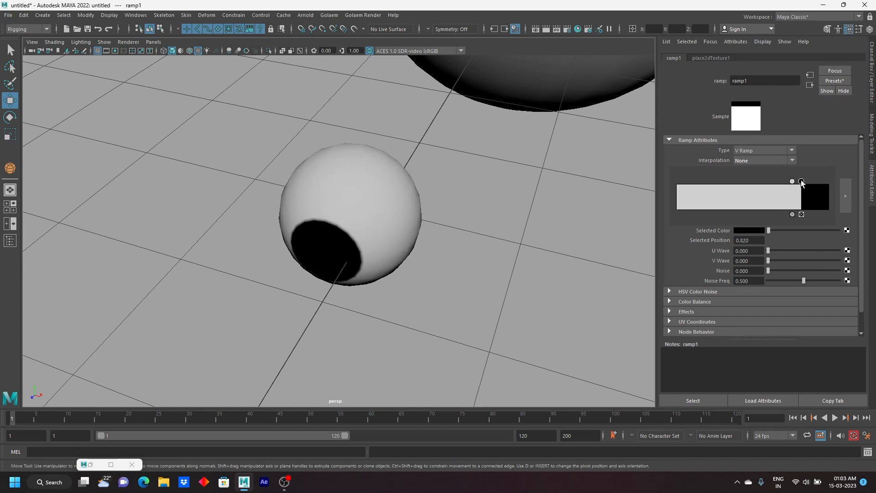
{"action": "scroll", "coordinate": [407, 210], "scroll_direction": "down", "scroll_amount": 5}
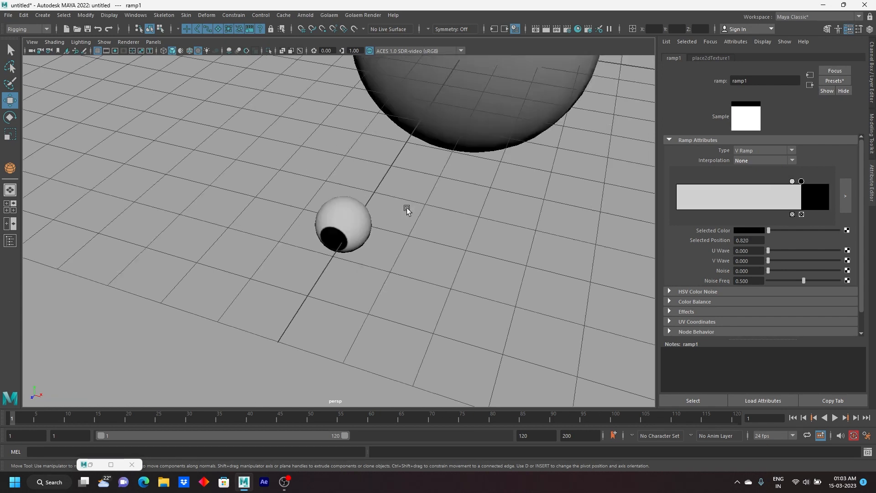
Step: Move the eye sphere onto the front of the flattened head at about X -1.135, Y 1.202, Z 0.946
{"action": "left_click_drag", "start_coordinate": [406, 210], "coordinate": [205, 256], "text": "alt"}
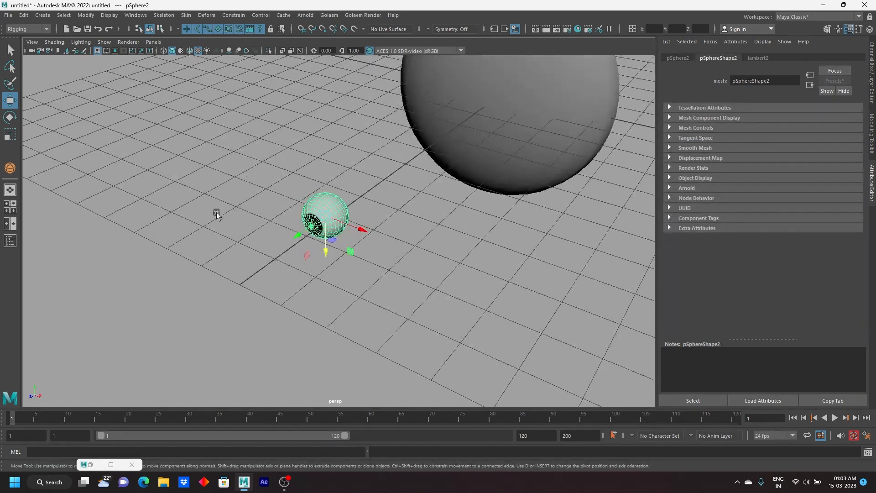
{"action": "key", "text": "ctrl+a"}
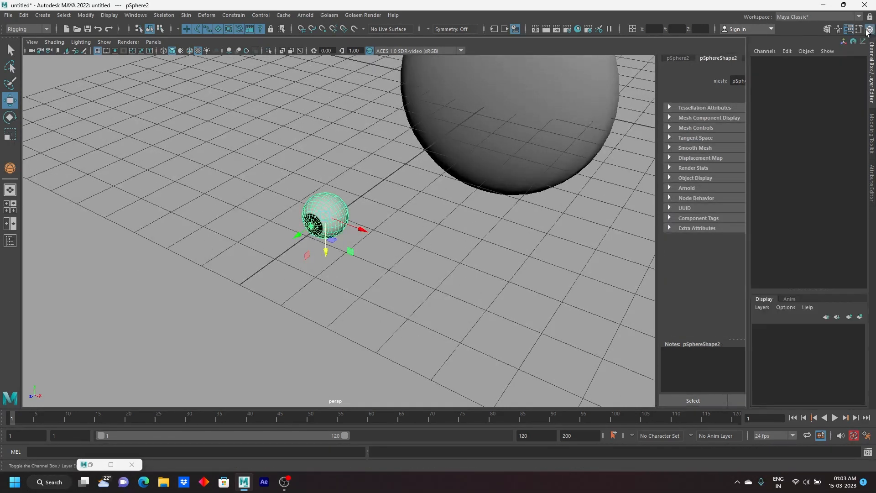
{"action": "left_click_drag", "start_coordinate": [279, 244], "coordinate": [425, 172]}
{"action": "middle_click_drag", "start_coordinate": [426, 172], "coordinate": [433, 242], "text": "alt"}
{"action": "left_click_drag", "start_coordinate": [470, 208], "coordinate": [432, 209]}
{"action": "left_click_drag", "start_coordinate": [467, 278], "coordinate": [415, 254], "text": "alt"}
{"action": "left_click_drag", "start_coordinate": [450, 291], "coordinate": [451, 321]}
{"action": "left_click_drag", "start_coordinate": [451, 321], "coordinate": [424, 293], "text": "alt"}
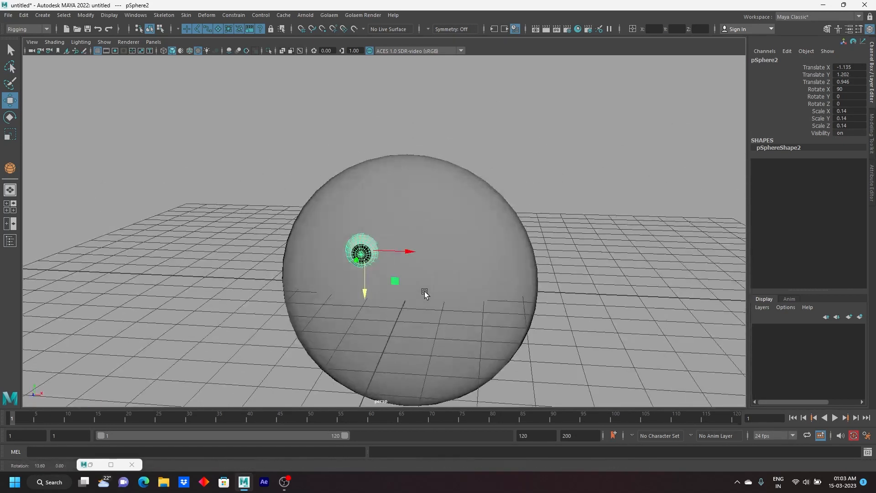
Step: Duplicate the eye and move the copy across the face to about X 0.84
{"action": "key", "text": "ctrl+d"}
{"action": "left_click_drag", "start_coordinate": [407, 249], "coordinate": [483, 258]}
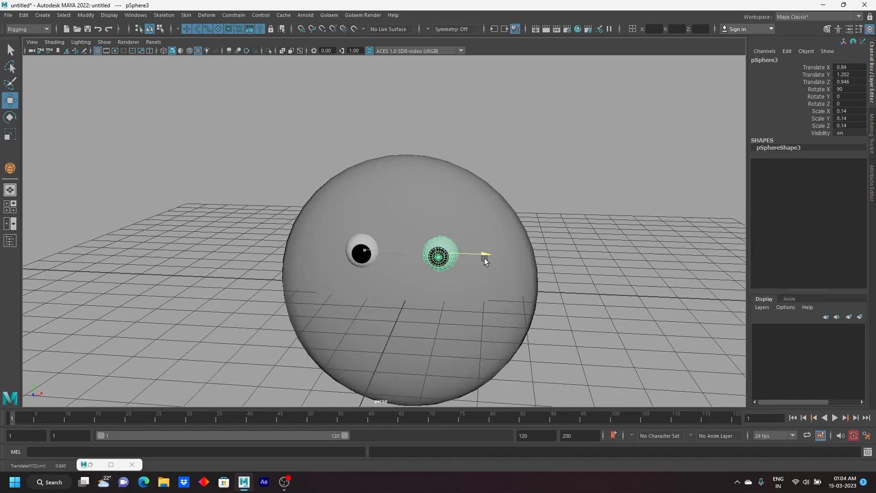
{"action": "left_click", "coordinate": [211, 272]}
Step: Switch to the front view with textured display and frame the face closely
{"action": "key", "text": "space"}
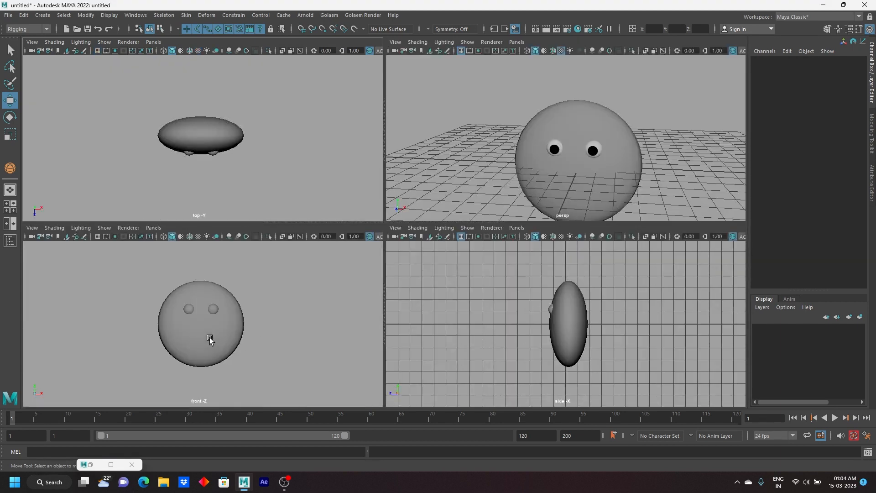
{"action": "key", "text": "space"}
{"action": "key", "text": "6"}
{"action": "scroll", "coordinate": [379, 254], "scroll_direction": "up", "scroll_amount": 5}
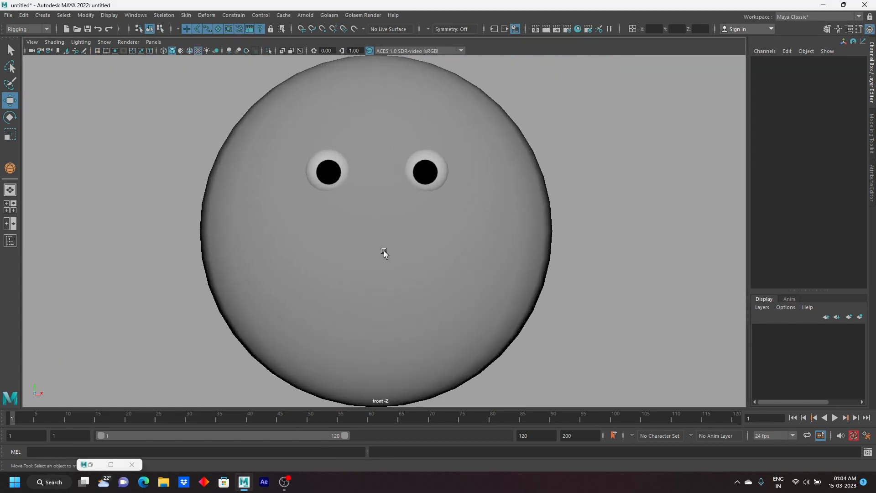
{"action": "left_click", "coordinate": [43, 15]}
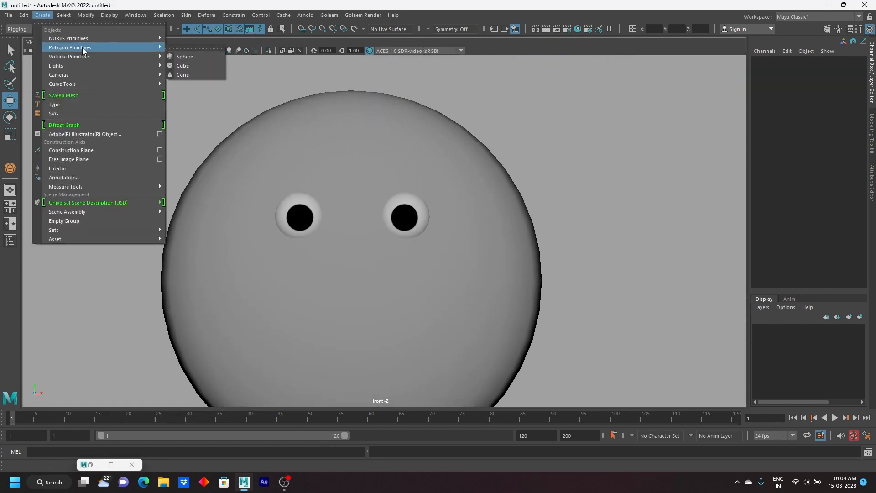
{"action": "mouse_move", "coordinate": [95, 38]}
{"action": "left_click", "coordinate": [199, 102]}
{"action": "middle_click_drag", "start_coordinate": [474, 183], "coordinate": [447, 177], "text": "alt"}
{"action": "key", "text": "4"}
{"action": "left_click_drag", "start_coordinate": [565, 197], "coordinate": [584, 214]}
{"action": "key", "text": "Delete"}
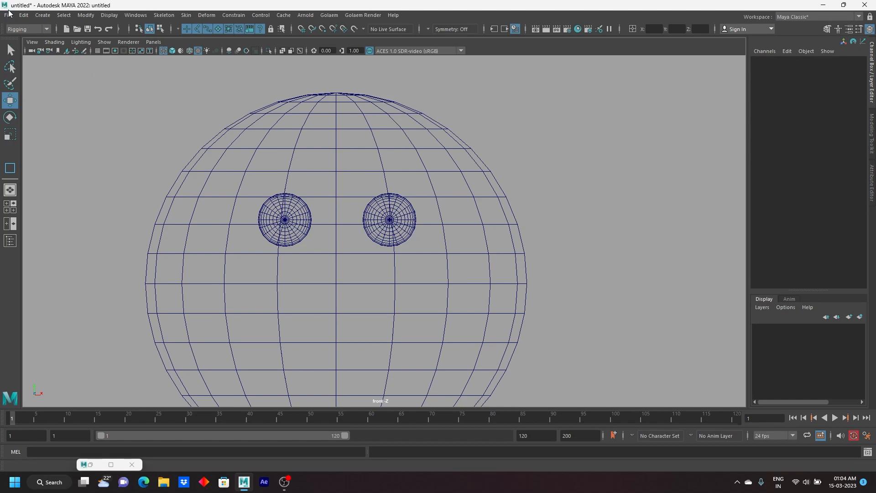
Step: Create a NURBS circle beside the head at about X 4.25, Y 1.59, roughly the size of an eye
{"action": "left_click", "coordinate": [43, 15]}
{"action": "mouse_move", "coordinate": [125, 37]}
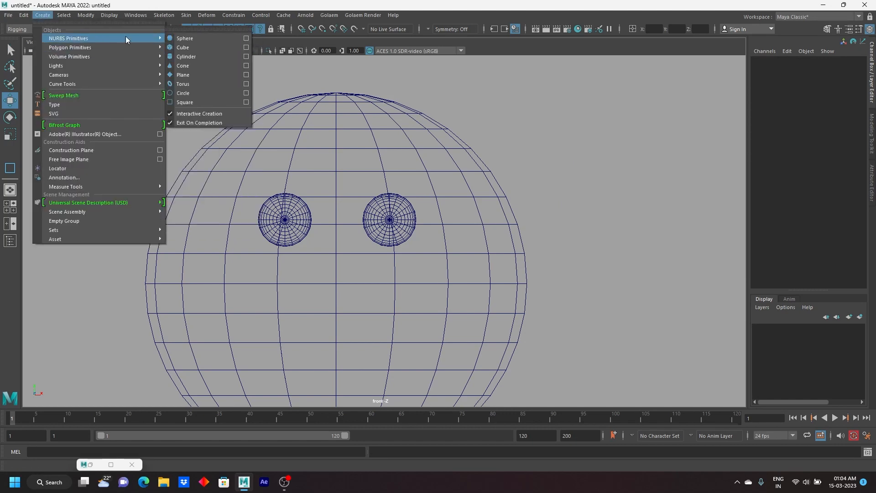
{"action": "left_click", "coordinate": [190, 92]}
{"action": "left_click_drag", "start_coordinate": [570, 199], "coordinate": [591, 218]}
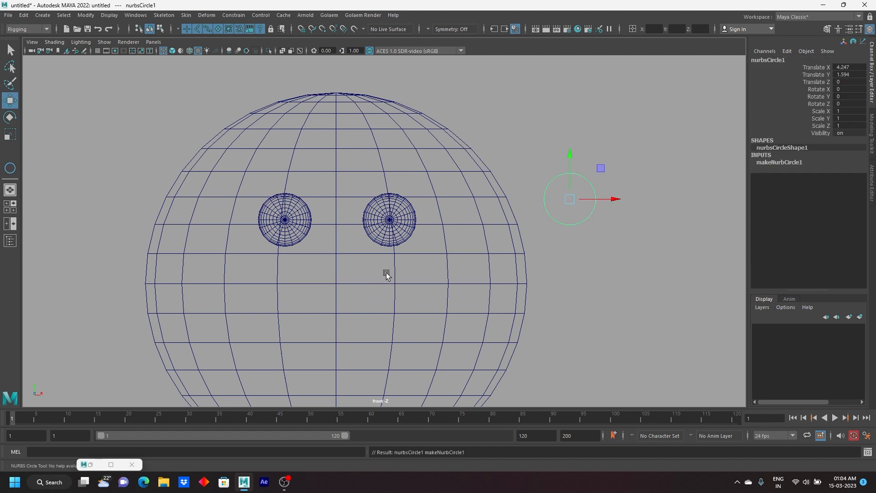
Step: Match the NURBS circle's translation to the eye at X 0.84
{"action": "left_click", "coordinate": [407, 238]}
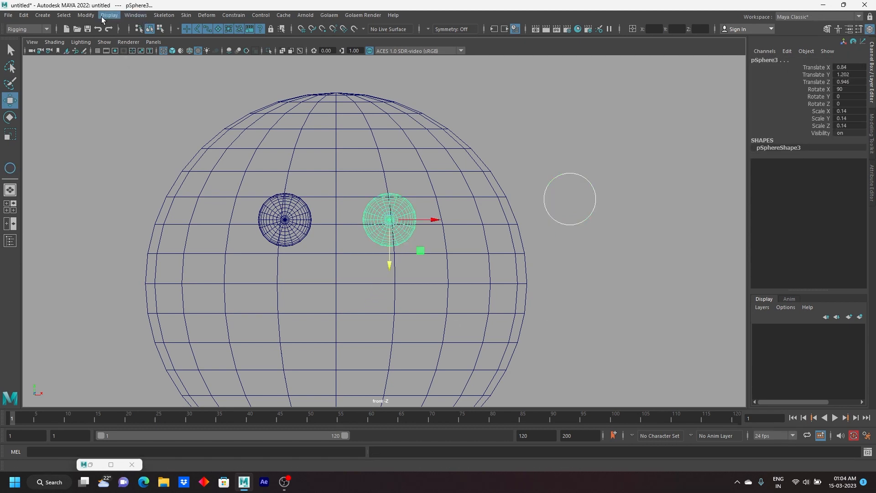
{"action": "left_click", "coordinate": [86, 15]}
{"action": "mouse_move", "coordinate": [155, 65]}
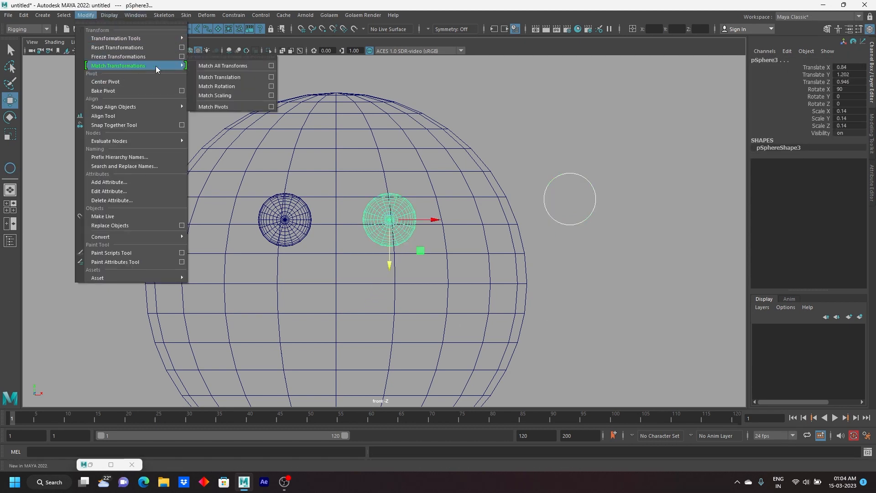
{"action": "left_click", "coordinate": [226, 77]}
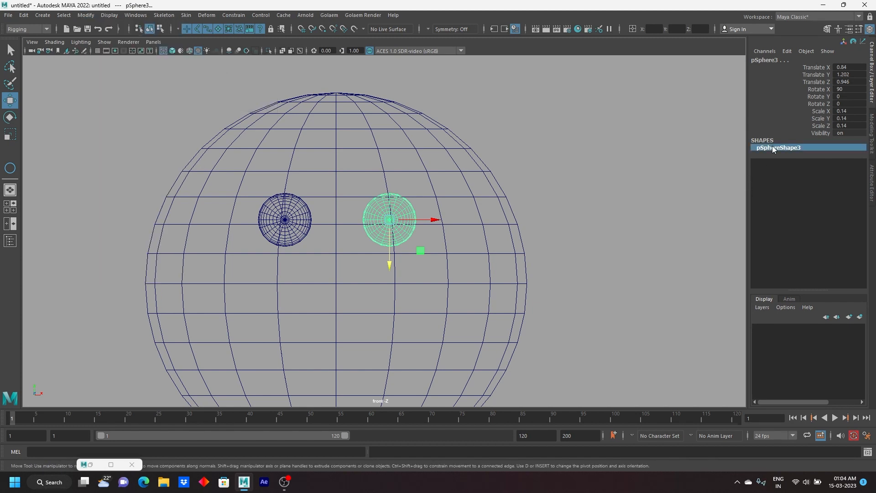
{"action": "left_click", "coordinate": [613, 166]}
Step: Enlarge the NURBS circle around the eye by setting its radius to 0.79
{"action": "scroll", "coordinate": [483, 227], "scroll_direction": "up", "scroll_amount": 4}
{"action": "scroll", "coordinate": [459, 225], "scroll_direction": "up", "scroll_amount": 1}
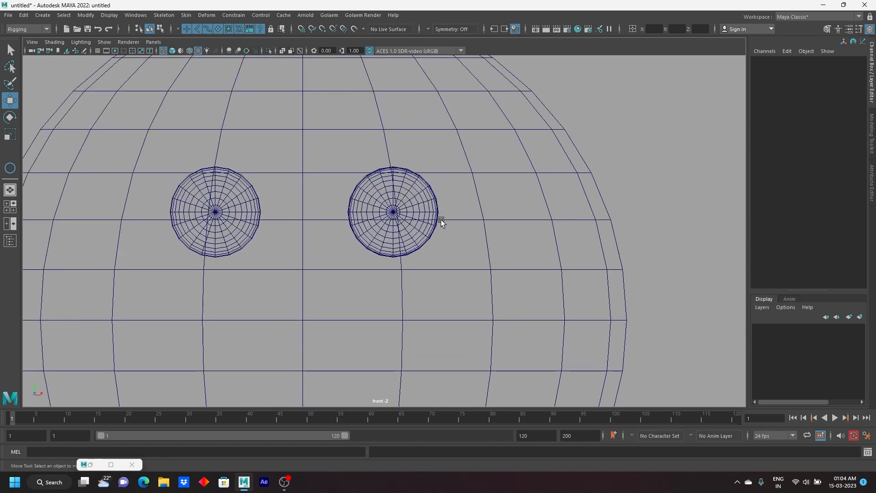
{"action": "left_click", "coordinate": [426, 234]}
{"action": "left_click", "coordinate": [219, 29]}
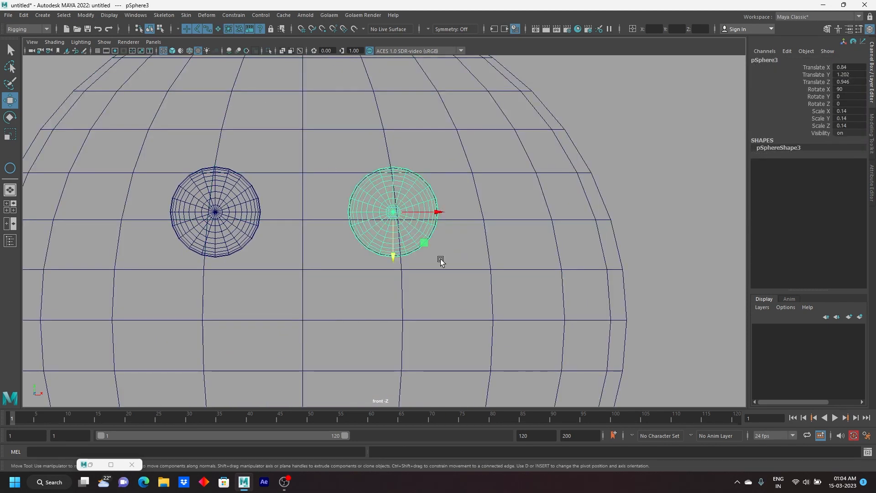
{"action": "left_click_drag", "start_coordinate": [436, 257], "coordinate": [410, 233]}
{"action": "left_click", "coordinate": [766, 161]}
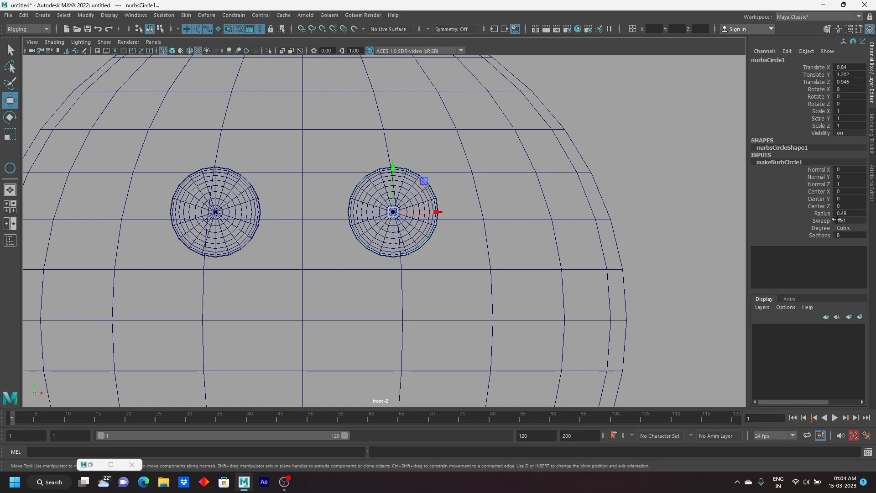
{"action": "left_click", "coordinate": [820, 214]}
{"action": "middle_click_drag", "start_coordinate": [560, 211], "coordinate": [561, 211]}
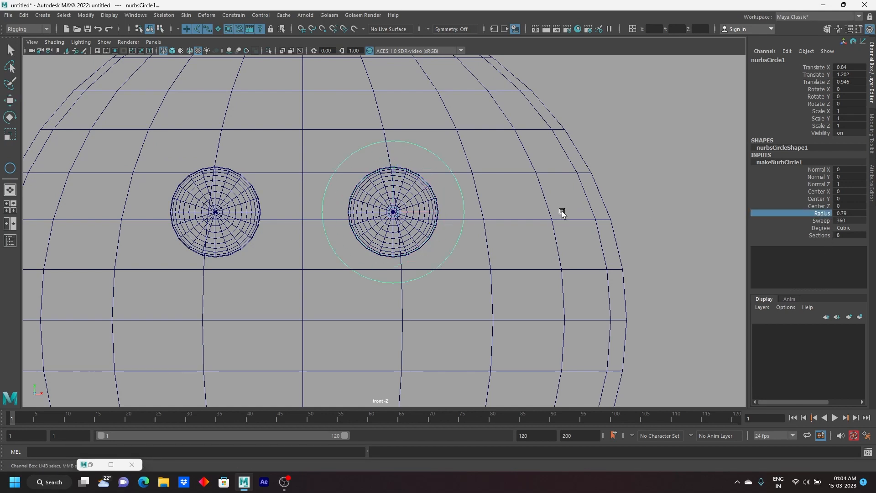
Step: Duplicate the circle and match the copy's translation to the other eye at X -1.135
{"action": "key", "text": "w"}
{"action": "key", "text": "ctrl+d"}
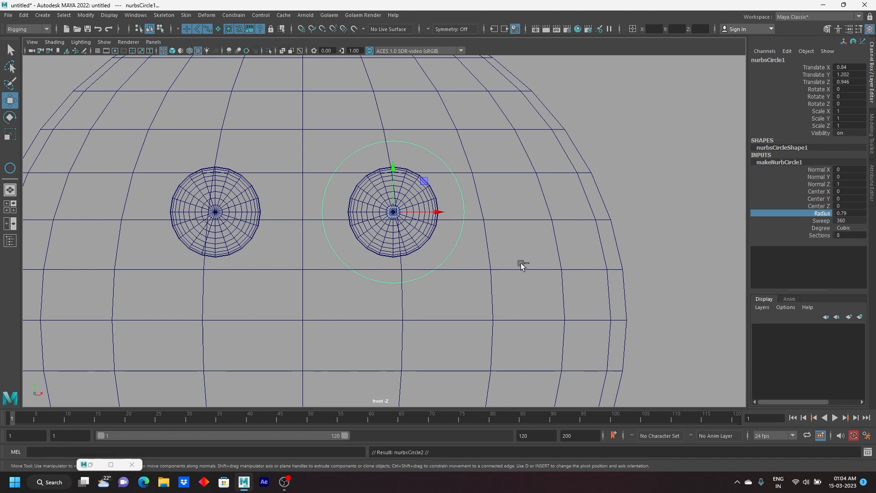
{"action": "left_click_drag", "start_coordinate": [441, 213], "coordinate": [401, 214]}
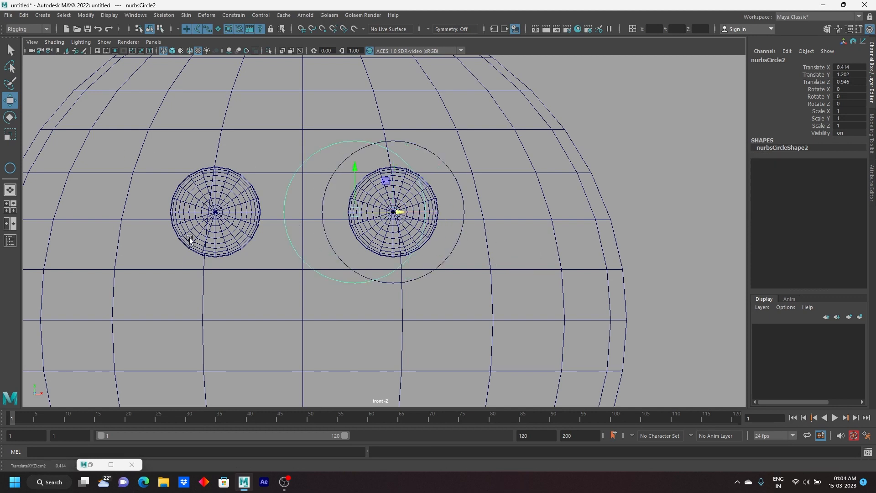
{"action": "left_click", "coordinate": [172, 203]}
{"action": "left_click", "coordinate": [86, 15]}
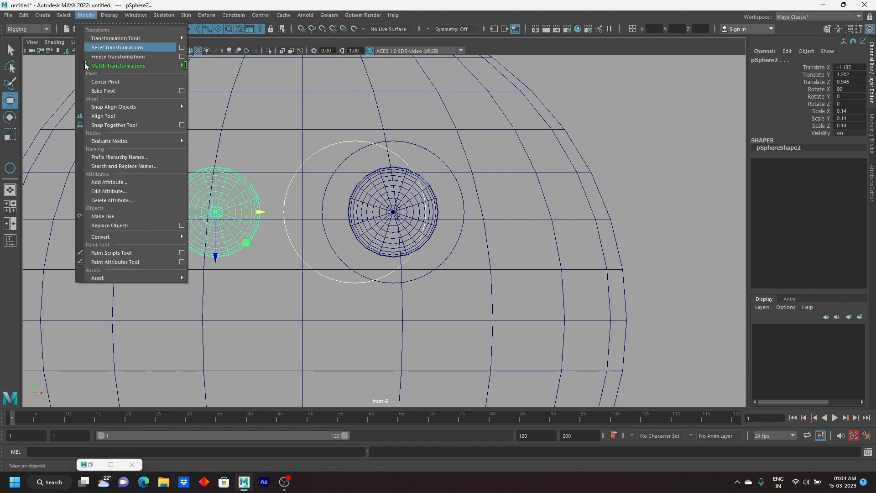
{"action": "mouse_move", "coordinate": [170, 67]}
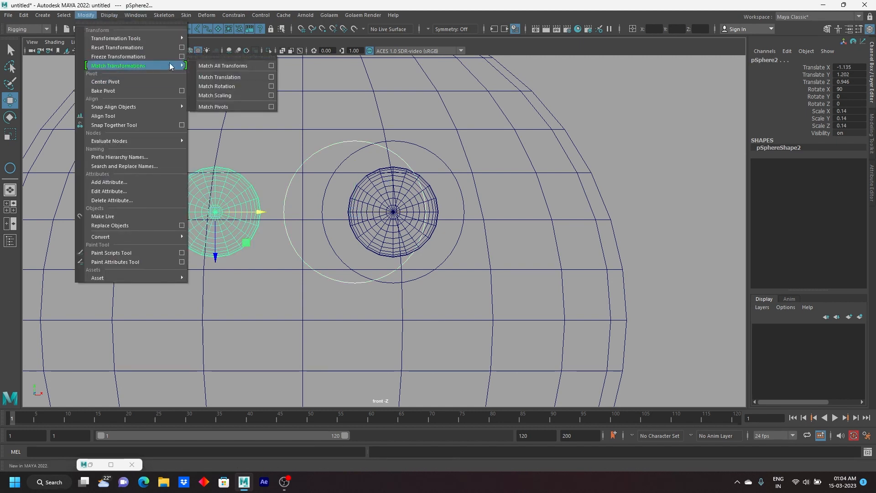
{"action": "left_click", "coordinate": [220, 77]}
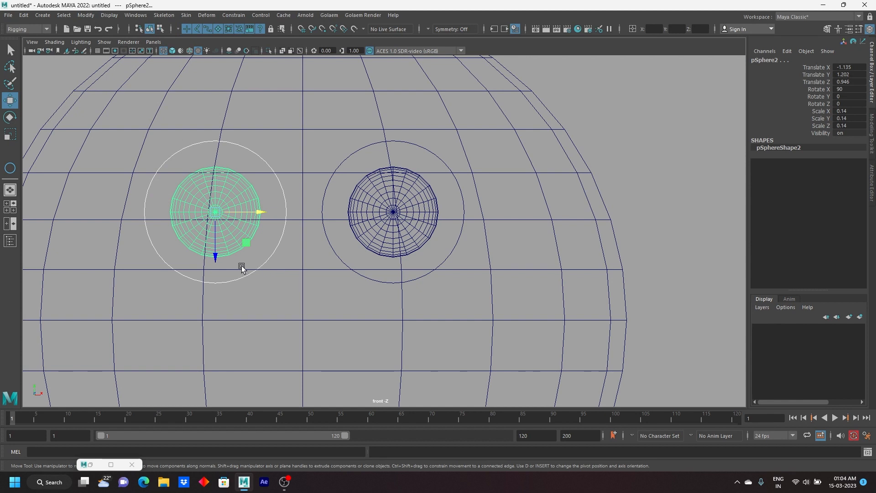
Step: Move both eye circles forward together, out in front of the head to Translate Z 3.207
{"action": "left_click", "coordinate": [272, 254]}
{"action": "left_click", "coordinate": [337, 252]}
{"action": "key", "text": "space"}
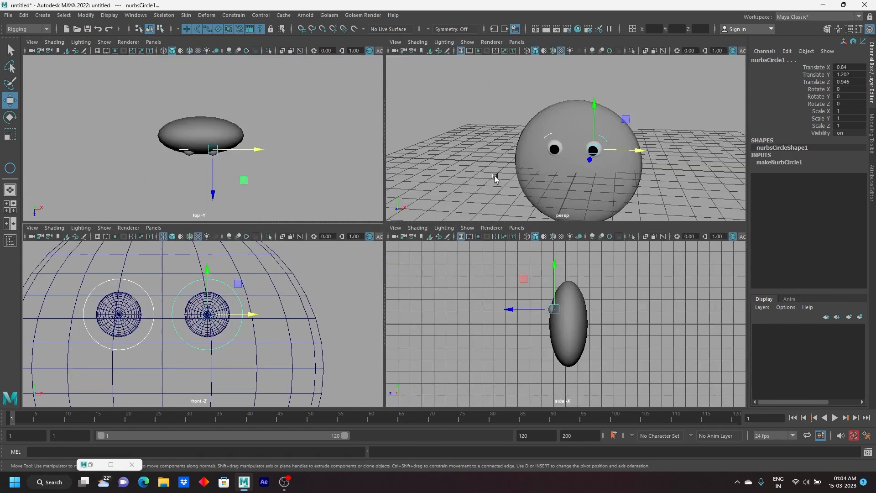
{"action": "key", "text": "space"}
{"action": "left_click_drag", "start_coordinate": [505, 195], "coordinate": [347, 276], "text": "alt"}
{"action": "left_click_drag", "start_coordinate": [260, 271], "coordinate": [378, 310], "text": "alt"}
{"action": "left_click_drag", "start_coordinate": [540, 178], "coordinate": [408, 258], "text": "alt"}
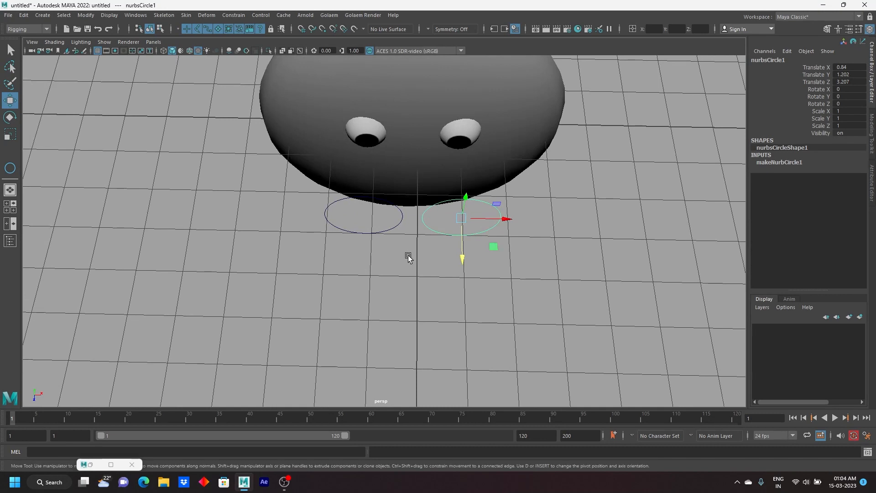
Step: Duplicate an eye circle midway between the two and enlarge the copy's control vertices into a ring surrounding both circles
{"action": "key", "text": "ctrl+d"}
{"action": "left_click_drag", "start_coordinate": [505, 219], "coordinate": [524, 275]}
{"action": "right_click_drag", "start_coordinate": [579, 259], "coordinate": [513, 259]}
{"action": "left_click_drag", "start_coordinate": [305, 184], "coordinate": [535, 312]}
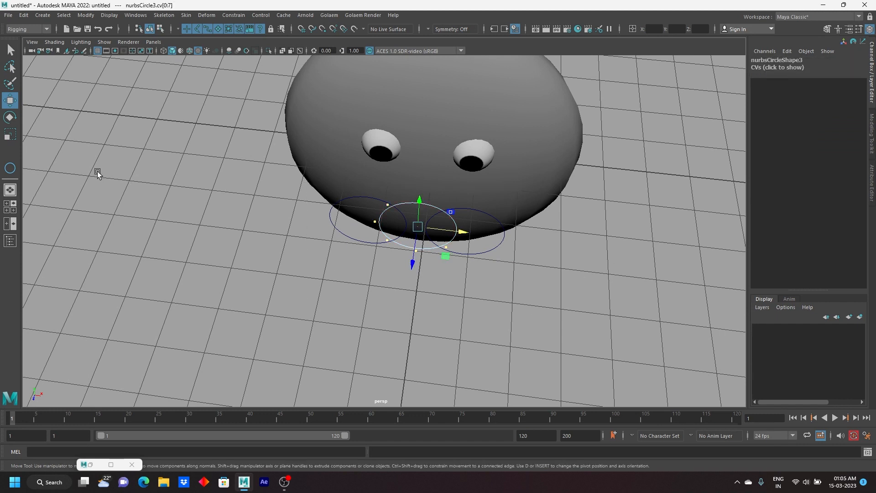
{"action": "left_click", "coordinate": [8, 135]}
{"action": "left_click_drag", "start_coordinate": [464, 233], "coordinate": [531, 244]}
{"action": "left_click_drag", "start_coordinate": [531, 244], "coordinate": [414, 188], "text": "alt"}
{"action": "right_click_drag", "start_coordinate": [527, 152], "coordinate": [527, 114]}
{"action": "left_click", "coordinate": [528, 114]}
{"action": "left_click", "coordinate": [9, 100]}
Step: Examine the local axes of the eye at X -1.135 relative to its circle
{"action": "left_click_drag", "start_coordinate": [240, 227], "coordinate": [371, 255], "text": "alt"}
{"action": "scroll", "coordinate": [373, 256], "scroll_direction": "up", "scroll_amount": 2}
{"action": "left_click", "coordinate": [444, 227]}
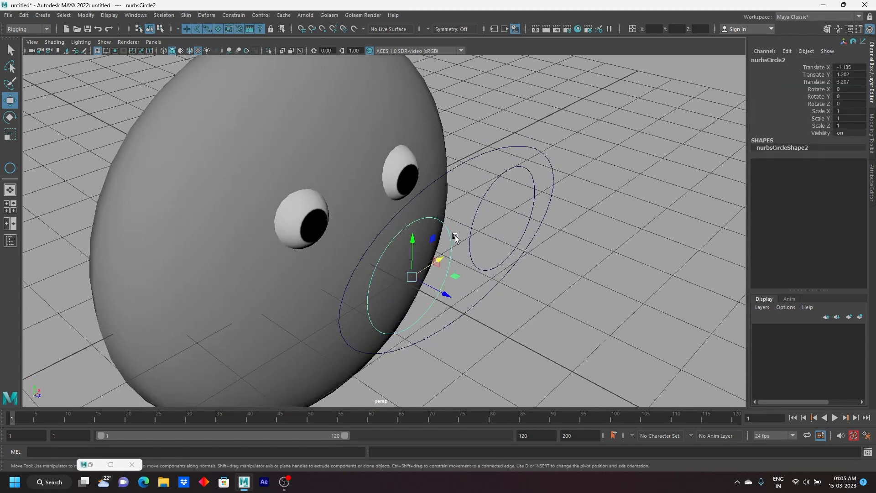
{"action": "left_click", "coordinate": [297, 213]}
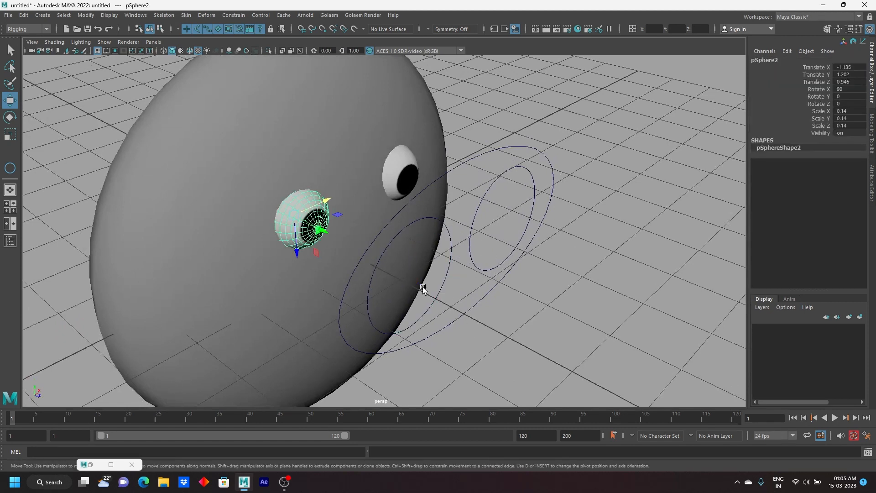
{"action": "left_click_drag", "start_coordinate": [456, 244], "coordinate": [423, 288], "text": "alt"}
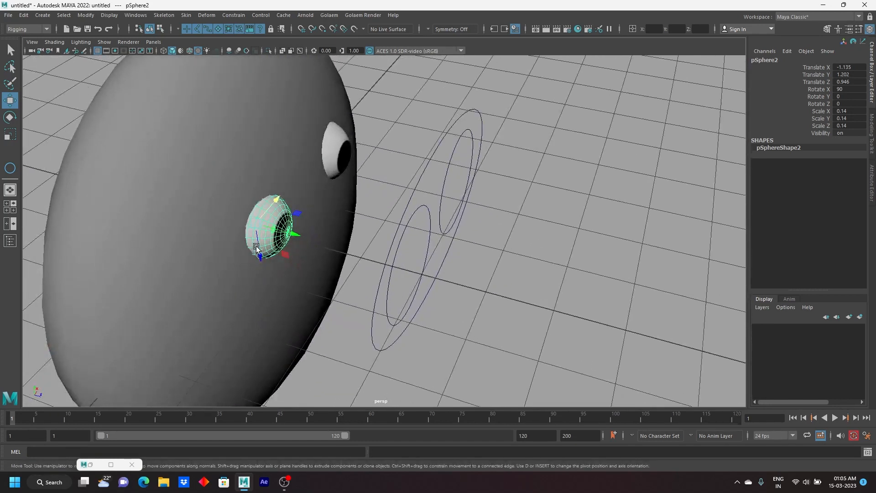
{"action": "left_click_drag", "start_coordinate": [310, 244], "coordinate": [313, 274], "text": "alt"}
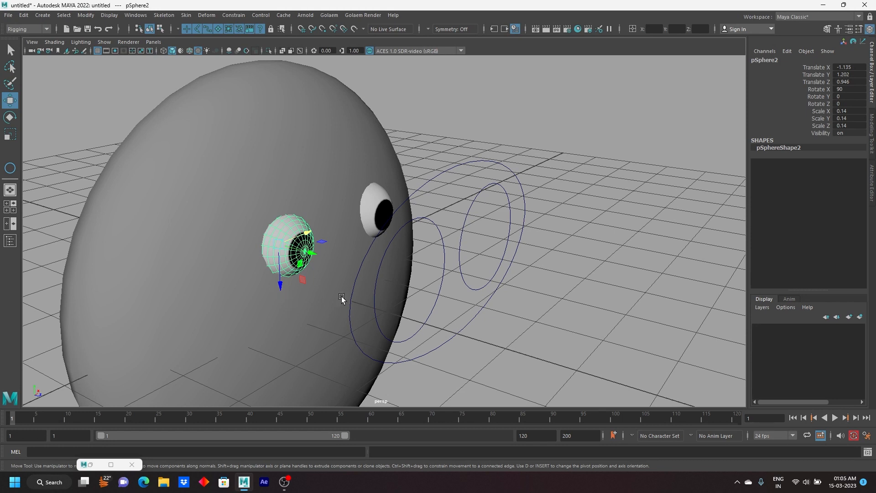
Step: Aim-constrain the eye at X -1.135 to its circle, with aim vector 0, 1, 0 and up vector 0, 0, 1
{"action": "left_click", "coordinate": [436, 227]}
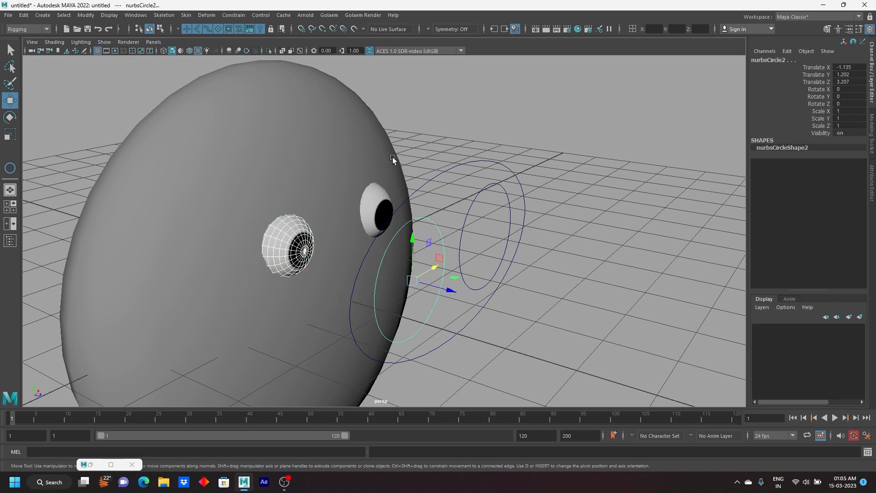
{"action": "left_click", "coordinate": [442, 235]}
{"action": "left_click", "coordinate": [429, 244]}
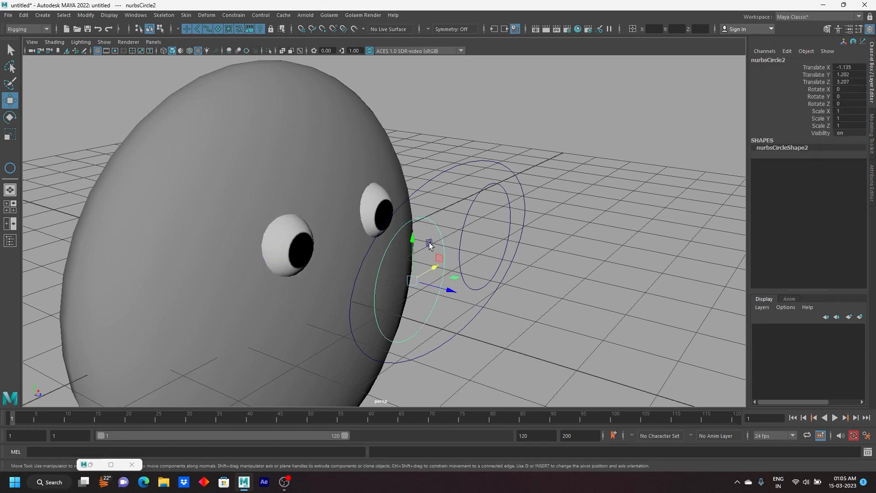
{"action": "left_click", "coordinate": [300, 234], "text": "shift"}
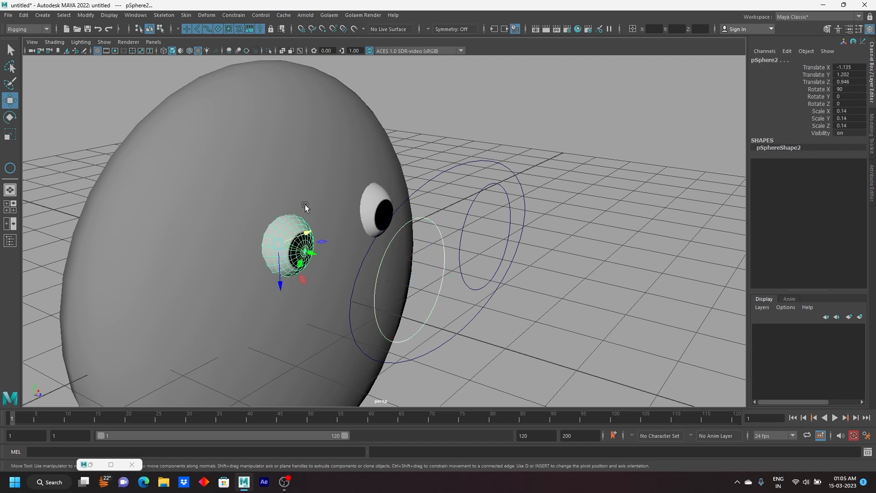
{"action": "left_click", "coordinate": [231, 16]}
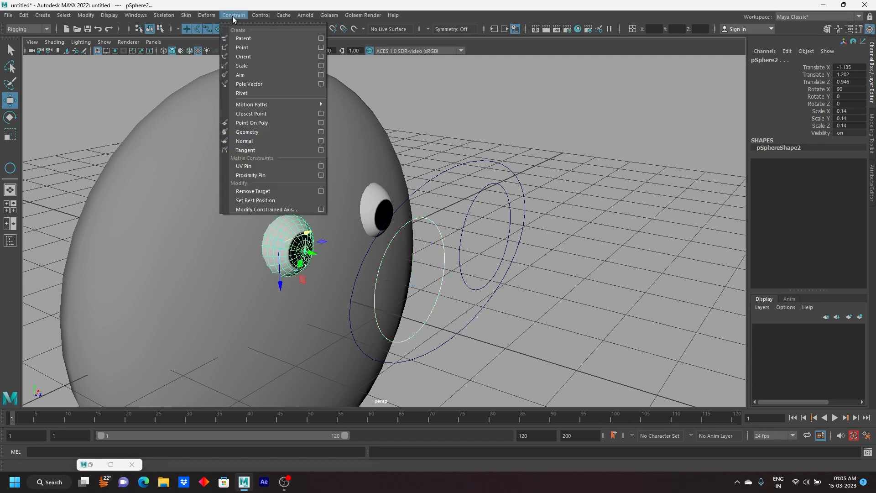
{"action": "left_click", "coordinate": [320, 75]}
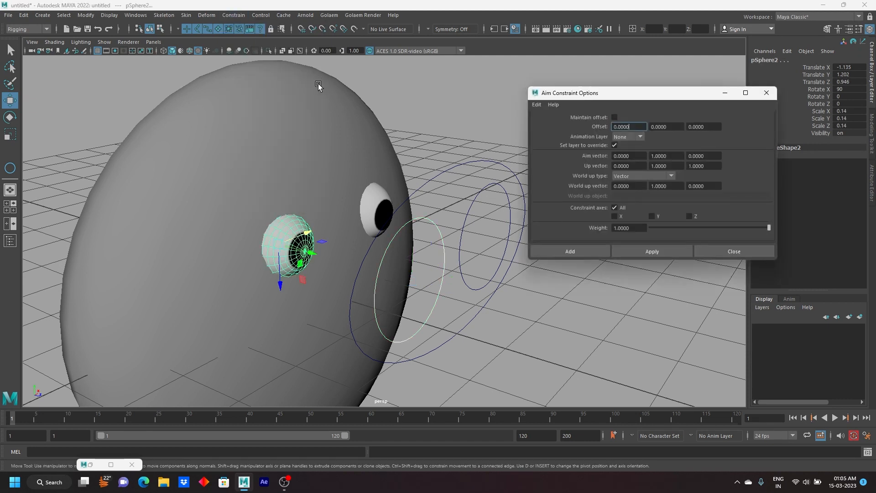
{"action": "left_click", "coordinate": [665, 166]}
{"action": "key", "text": "Return"}
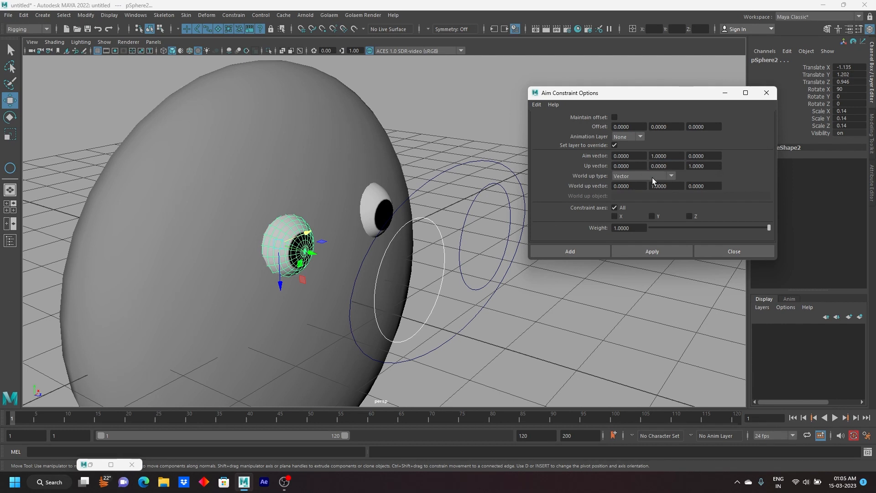
{"action": "left_click", "coordinate": [563, 251]}
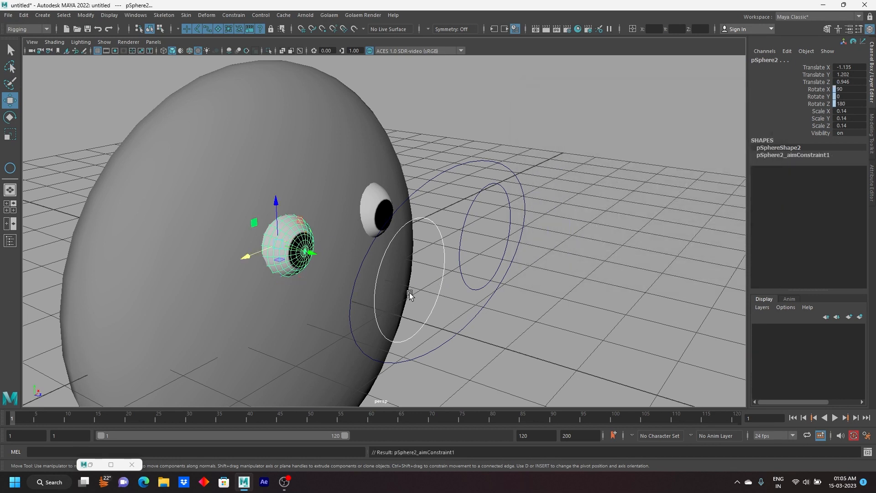
Step: Try the aim constraint by moving the constrained eye's circle toward the head, and undo the move
{"action": "left_click", "coordinate": [441, 247]}
{"action": "left_click_drag", "start_coordinate": [413, 280], "coordinate": [364, 267]}
{"action": "key", "text": "Delete"}
{"action": "left_click_drag", "start_coordinate": [450, 275], "coordinate": [474, 310]}
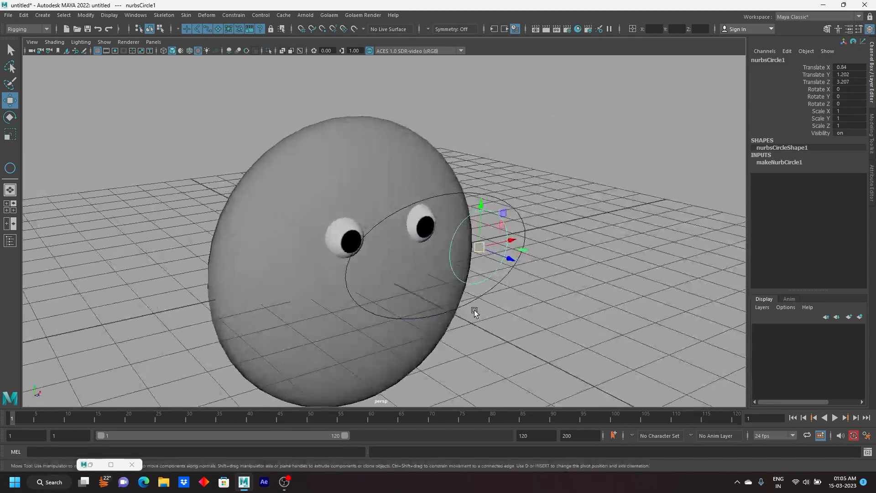
{"action": "key", "text": "ctrl+z"}
{"action": "key", "text": "ctrl+z"}
{"action": "left_click_drag", "start_coordinate": [404, 305], "coordinate": [439, 314], "text": "alt"}
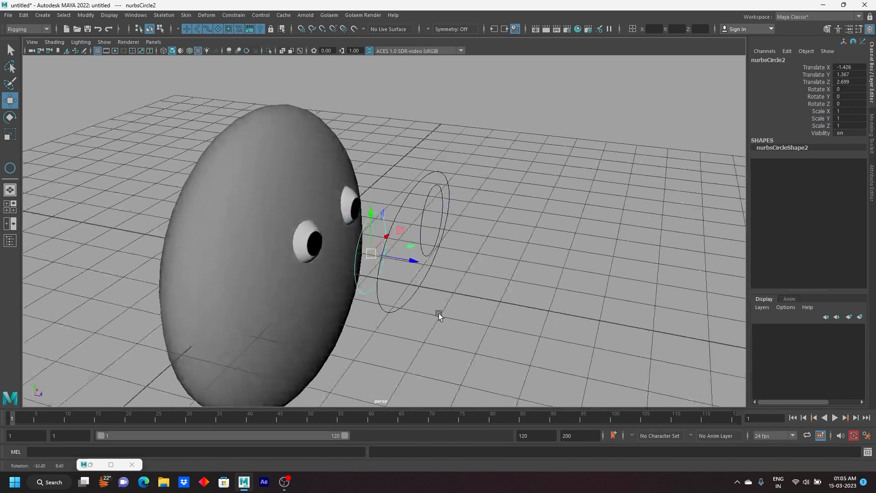
{"action": "middle_click_drag", "start_coordinate": [439, 314], "coordinate": [470, 324]}
{"action": "left_click_drag", "start_coordinate": [470, 325], "coordinate": [555, 281], "text": "alt"}
Step: Apply the same aim constraint to the eye at X 0.84, targeting the circle in front of it
{"action": "left_click", "coordinate": [470, 187]}
{"action": "left_click", "coordinate": [440, 231]}
{"action": "left_click_drag", "start_coordinate": [440, 231], "coordinate": [442, 280], "text": "alt"}
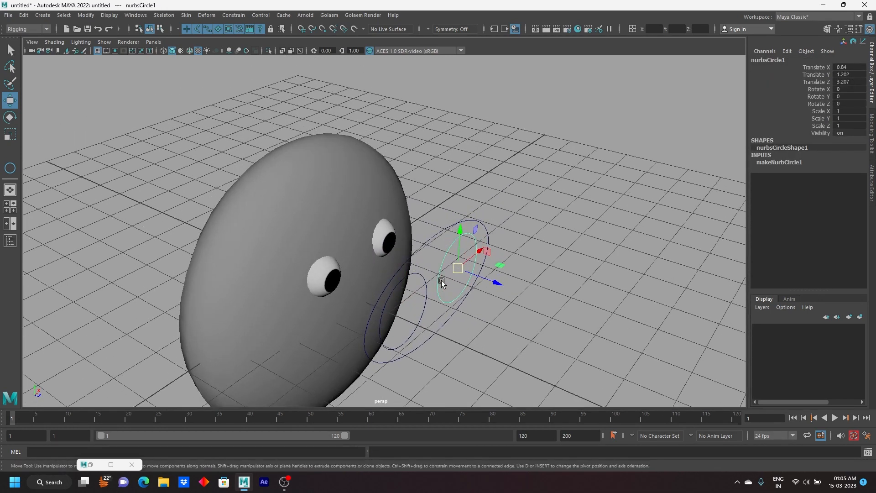
{"action": "left_click", "coordinate": [379, 235], "text": "shift"}
{"action": "key", "text": "g"}
{"action": "left_click", "coordinate": [521, 304]}
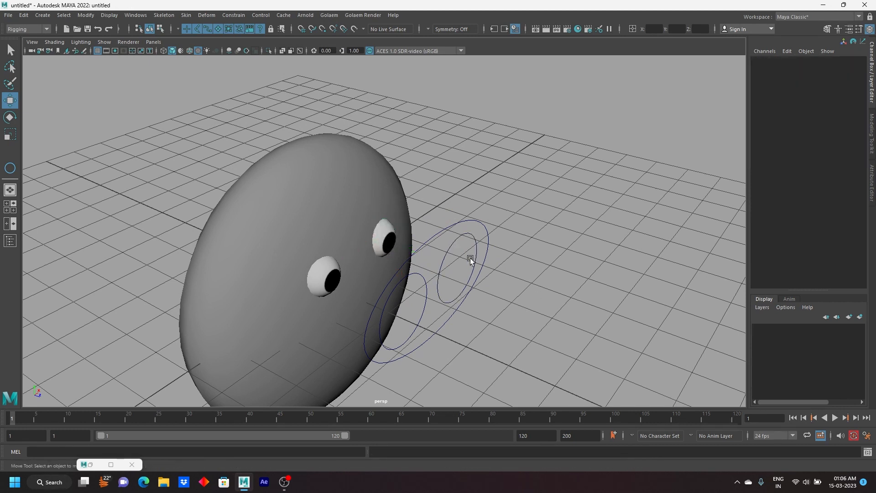
Step: Test the second eye's aim constraint by moving its circle, and undo the move
{"action": "left_click_drag", "start_coordinate": [470, 226], "coordinate": [470, 226]}
{"action": "left_click_drag", "start_coordinate": [462, 268], "coordinate": [416, 234]}
{"action": "key", "text": "ctrl+z"}
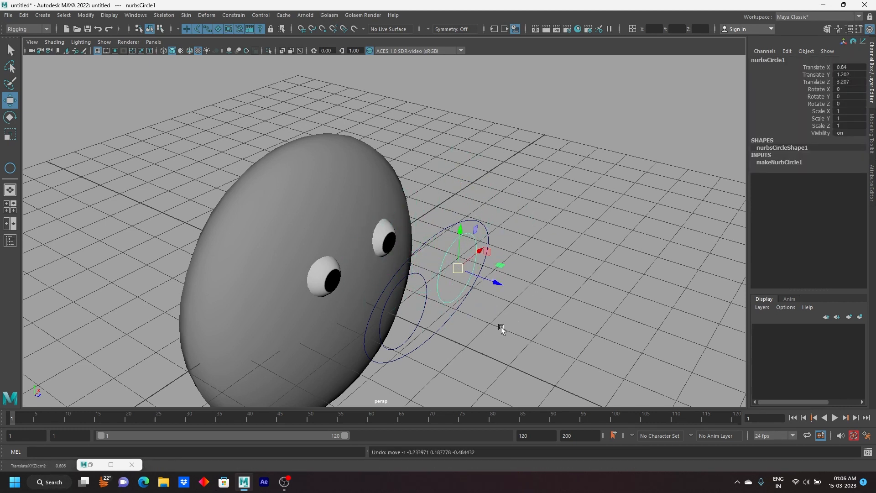
Step: Parent both eye circles under the large surrounding ring
{"action": "left_click", "coordinate": [423, 316], "text": "shift"}
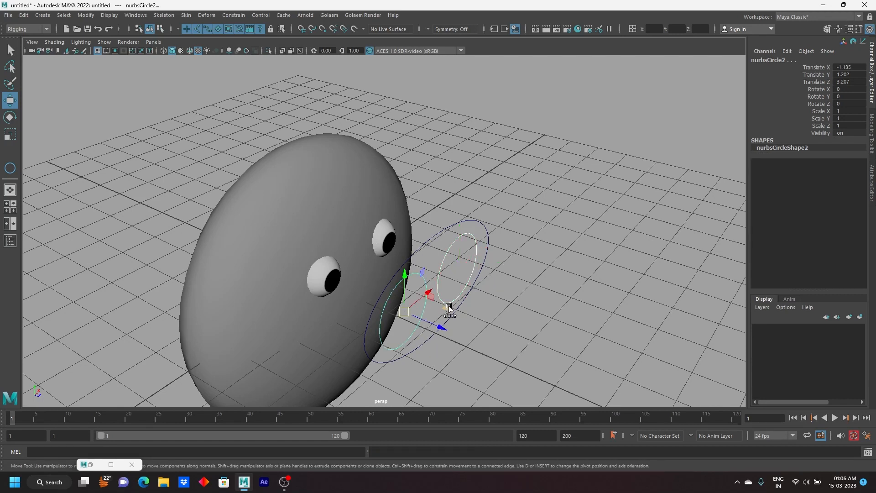
{"action": "key", "text": "shift+d"}
{"action": "left_click", "coordinate": [565, 234]}
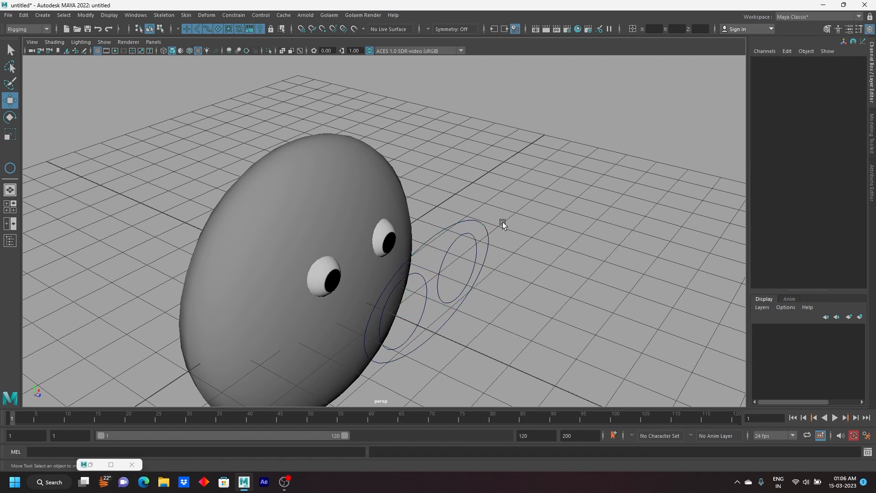
Step: Move the large ring around to test both eyes following it together, and undo the moves
{"action": "left_click", "coordinate": [470, 222]}
{"action": "left_click_drag", "start_coordinate": [447, 283], "coordinate": [358, 312]}
{"action": "key", "text": "ctrl+z"}
{"action": "key", "text": "ctrl+z"}
{"action": "key", "text": "ctrl+z"}
{"action": "key", "text": "ctrl+z"}
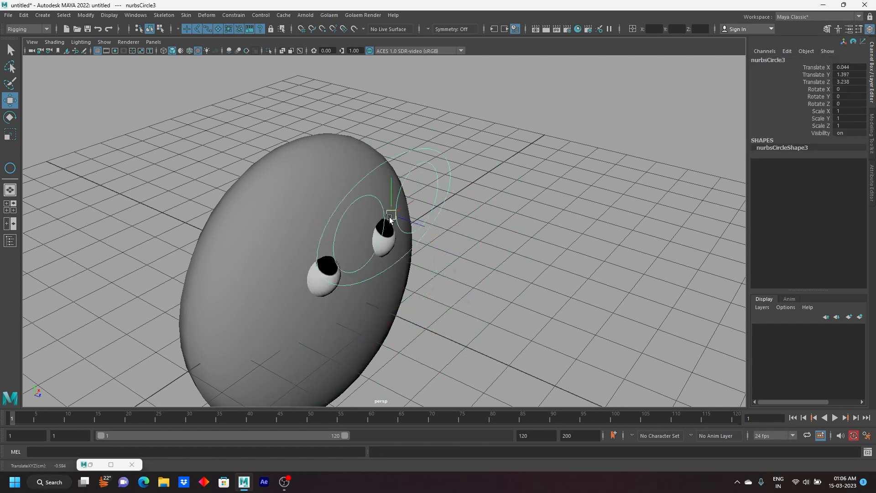
Step: Move the individual circle of the eye at X -1.135 to test its independent control, and undo the move
{"action": "left_click_drag", "start_coordinate": [471, 295], "coordinate": [430, 287], "text": "alt"}
{"action": "left_click", "coordinate": [457, 286]}
{"action": "left_click_drag", "start_coordinate": [373, 293], "coordinate": [396, 246]}
{"action": "key", "text": "ctrl+z"}
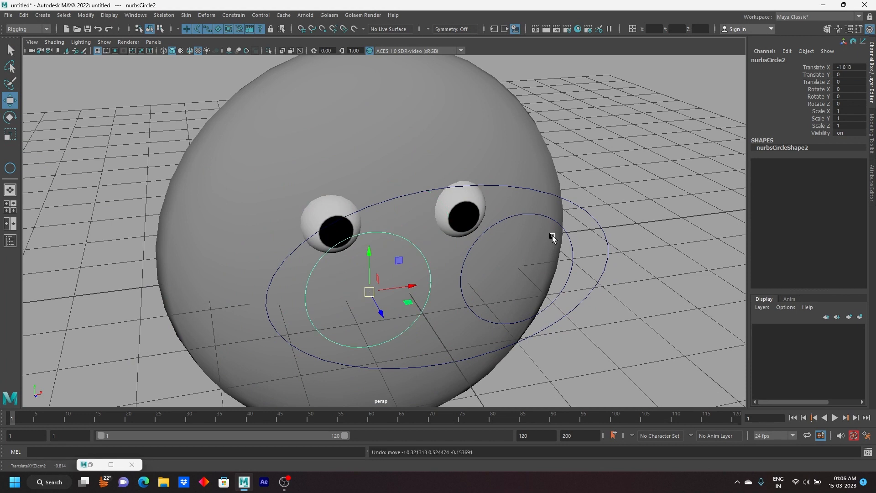
Step: Move the other eye's individual circle control to test that eye following it
{"action": "left_click", "coordinate": [556, 224]}
{"action": "left_click_drag", "start_coordinate": [509, 276], "coordinate": [555, 250]}
Step: Tear off the Constrain commands as a floating window beside the scene
{"action": "left_click", "coordinate": [233, 15]}
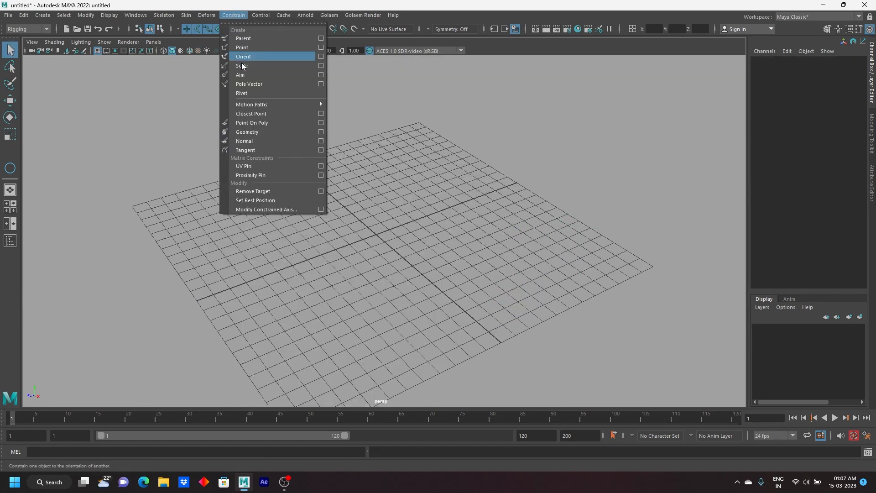
{"action": "left_click", "coordinate": [266, 25]}
{"action": "left_click_drag", "start_coordinate": [249, 13], "coordinate": [627, 126]}
Step: Create a polygon plane about 30 wide and 31.9 high, covering the whole grid
{"action": "left_click", "coordinate": [42, 15]}
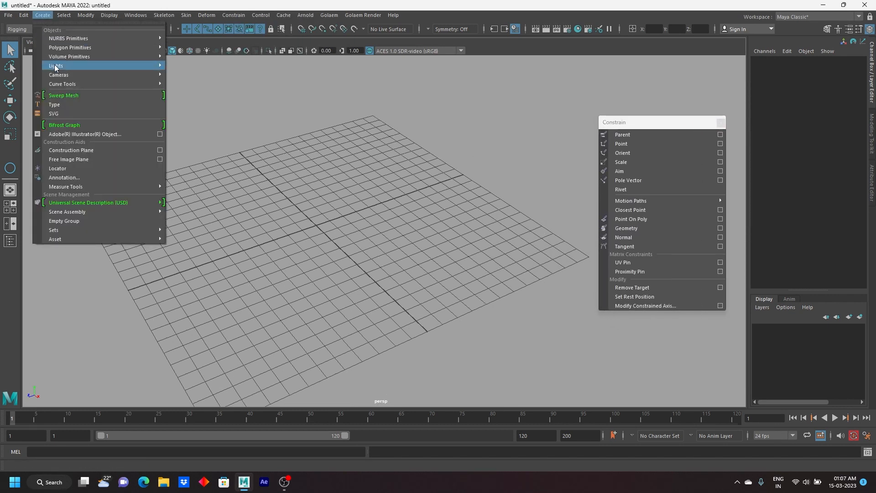
{"action": "mouse_move", "coordinate": [108, 47]}
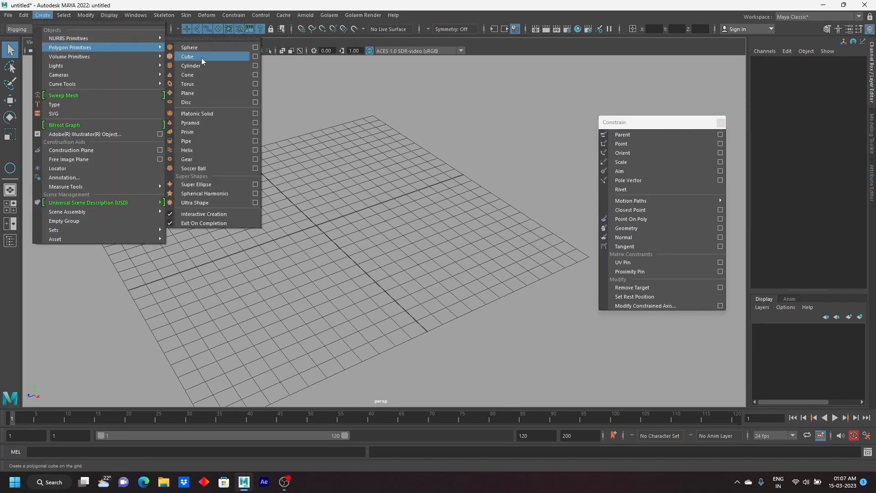
{"action": "left_click", "coordinate": [207, 91]}
{"action": "scroll", "coordinate": [304, 169], "scroll_direction": "down", "scroll_amount": 3}
{"action": "left_click_drag", "start_coordinate": [342, 173], "coordinate": [300, 187], "text": "alt"}
{"action": "middle_click_drag", "start_coordinate": [339, 197], "coordinate": [308, 210], "text": "alt"}
{"action": "mouse_move", "coordinate": [157, 135]}
{"action": "left_mouse_down"}
{"action": "mouse_move", "coordinate": [371, 274]}
{"action": "mouse_move", "coordinate": [527, 324]}
{"action": "left_mouse_up"}
{"action": "key", "text": "q"}
{"action": "left_click_drag", "start_coordinate": [429, 236], "coordinate": [384, 254], "text": "alt"}
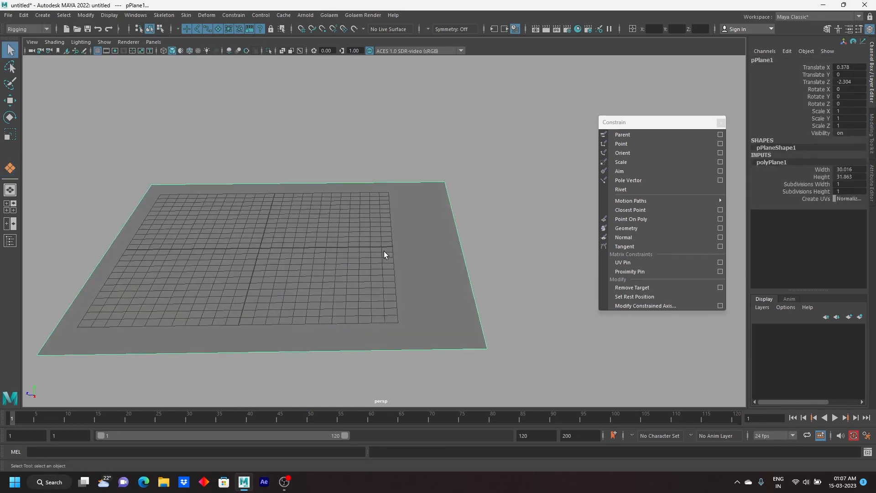
Step: Set the plane's width and height subdivisions to 15
{"action": "left_click_drag", "start_coordinate": [812, 184], "coordinate": [813, 192]}
{"action": "middle_click_drag", "start_coordinate": [733, 190], "coordinate": [641, 196]}
{"action": "middle_click_drag", "start_coordinate": [370, 237], "coordinate": [288, 261]}
Step: Create a small polygon sphere of about 0.95 radius just outside the plane's edge
{"action": "left_click", "coordinate": [42, 17]}
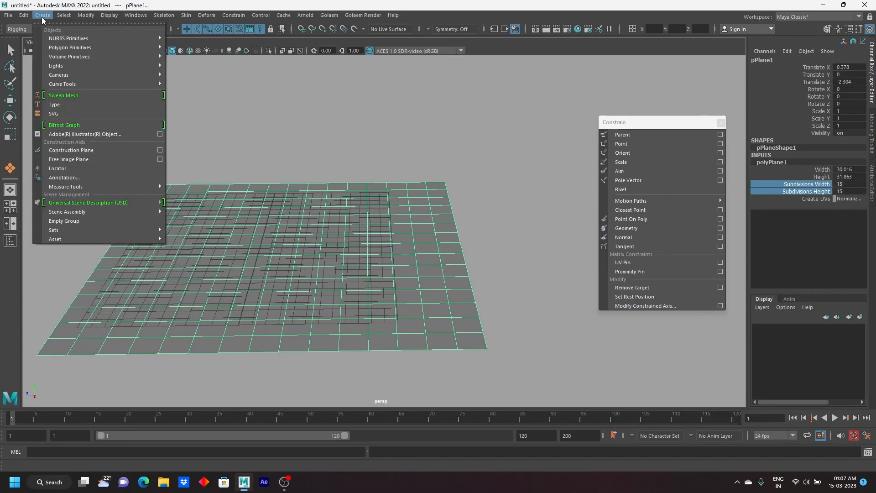
{"action": "mouse_move", "coordinate": [103, 49]}
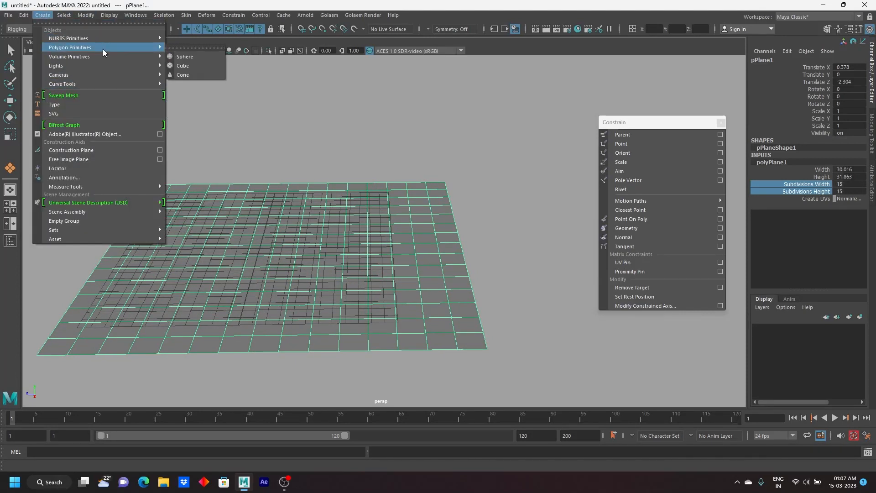
{"action": "left_click", "coordinate": [201, 47]}
{"action": "middle_click_drag", "start_coordinate": [409, 183], "coordinate": [333, 144], "text": "alt"}
{"action": "left_click_drag", "start_coordinate": [410, 172], "coordinate": [385, 193], "text": "alt"}
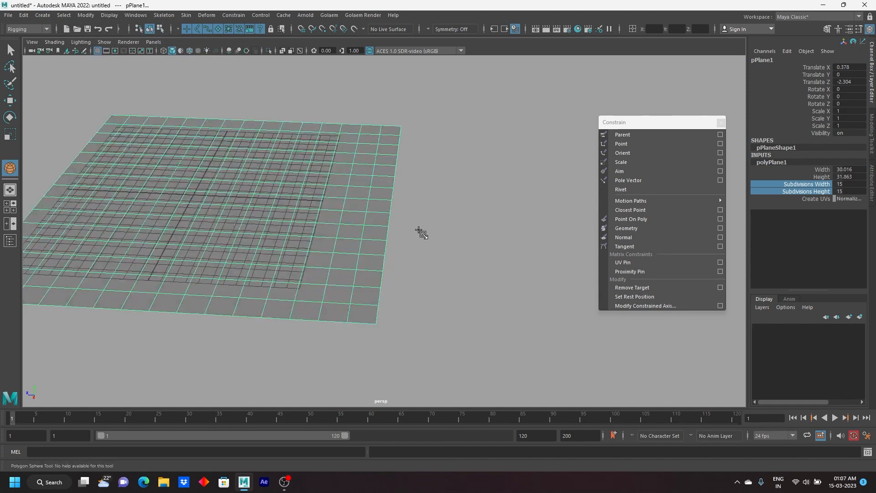
{"action": "left_click", "coordinate": [403, 232]}
{"action": "left_click_drag", "start_coordinate": [406, 231], "coordinate": [412, 231]}
{"action": "middle_click_drag", "start_coordinate": [417, 203], "coordinate": [436, 202], "text": "alt"}
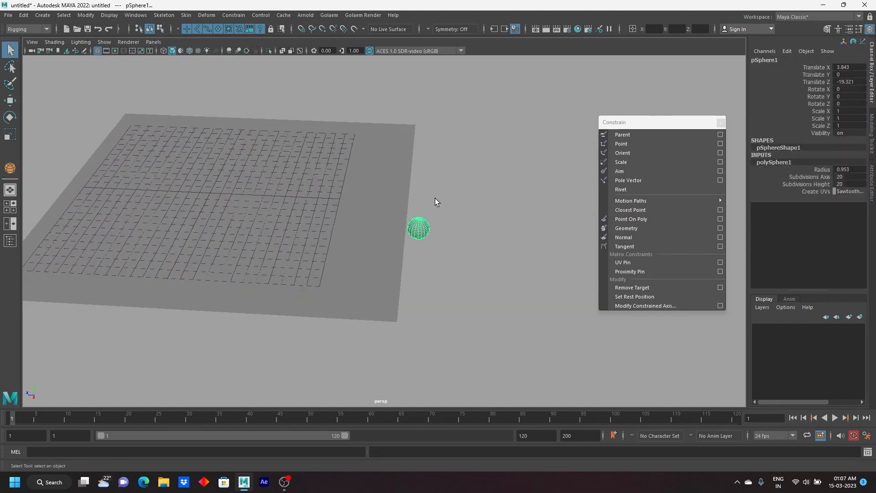
{"action": "scroll", "coordinate": [436, 201], "scroll_direction": "up", "scroll_amount": 1}
Step: Move the sphere against the plane's edge, to about X 3.763, Y 0.17, Z -18.718
{"action": "left_click", "coordinate": [10, 101]}
{"action": "left_click", "coordinate": [330, 232]}
{"action": "middle_click_drag", "start_coordinate": [429, 239], "coordinate": [413, 241], "text": "alt"}
{"action": "scroll", "coordinate": [413, 241], "scroll_direction": "up", "scroll_amount": 3}
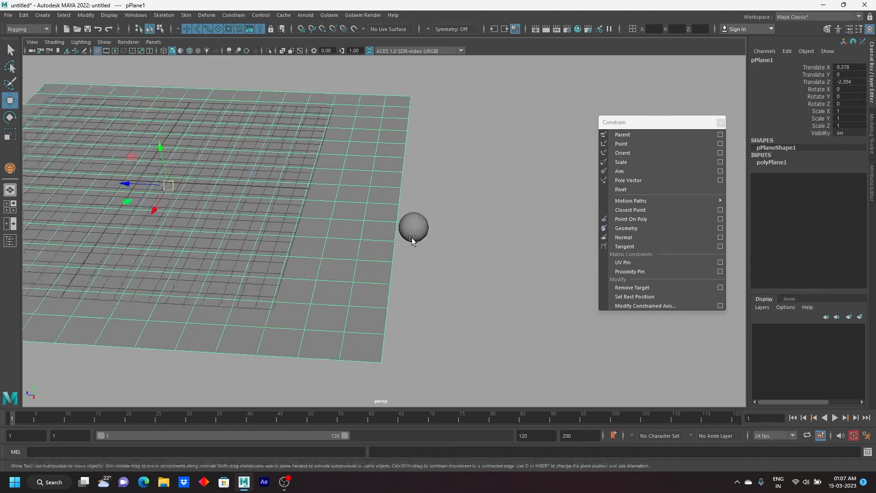
{"action": "left_click", "coordinate": [429, 232]}
{"action": "left_click_drag", "start_coordinate": [420, 227], "coordinate": [393, 237]}
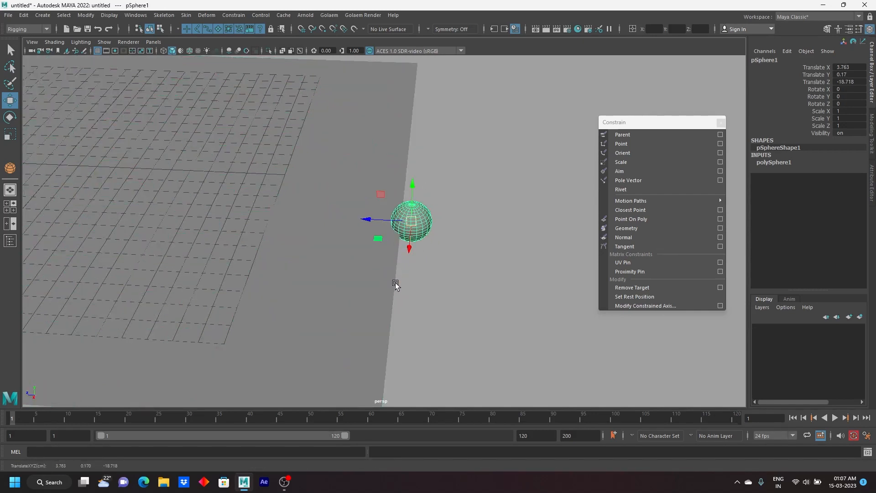
Step: Parent the sphere to the plane, move the plane to test the sphere following it, and undo the move
{"action": "left_click", "coordinate": [303, 309]}
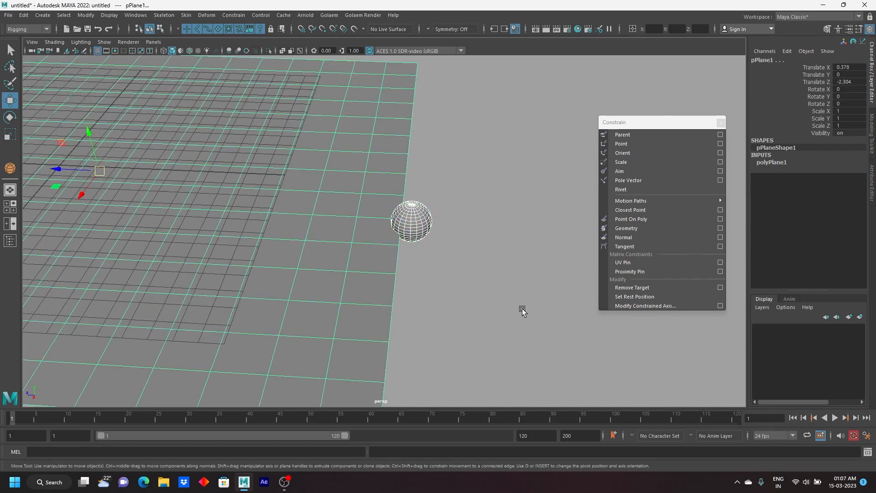
{"action": "key", "text": "p"}
{"action": "left_click", "coordinate": [520, 310]}
{"action": "left_click_drag", "start_coordinate": [466, 334], "coordinate": [186, 326]}
{"action": "scroll", "coordinate": [256, 306], "scroll_direction": "down", "scroll_amount": 5}
{"action": "middle_click_drag", "start_coordinate": [255, 250], "coordinate": [331, 210], "text": "alt"}
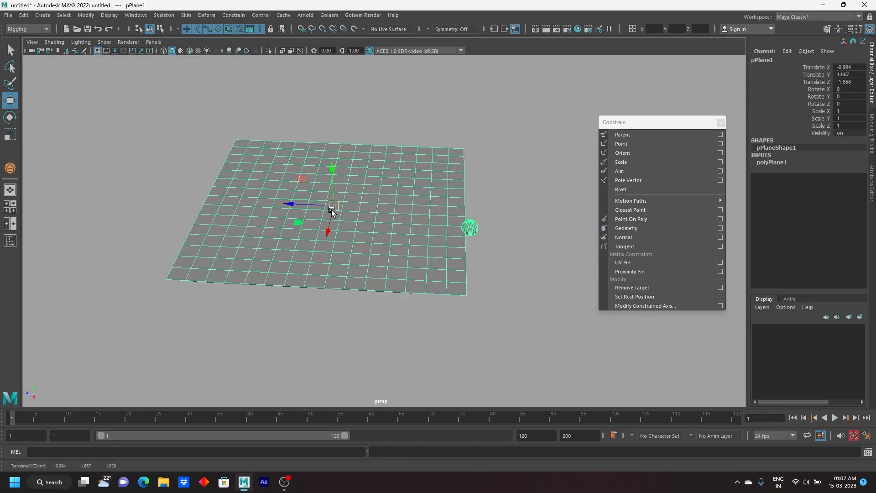
{"action": "key", "text": "ctrl+z"}
Step: Scale and rotate the plane to test the parented sphere's response, and undo both changes
{"action": "left_click", "coordinate": [10, 134]}
{"action": "left_click_drag", "start_coordinate": [344, 224], "coordinate": [324, 196]}
{"action": "key", "text": "ctrl+z"}
{"action": "left_click", "coordinate": [10, 117]}
{"action": "key", "text": "ctrl+z"}
{"action": "key", "text": "w"}
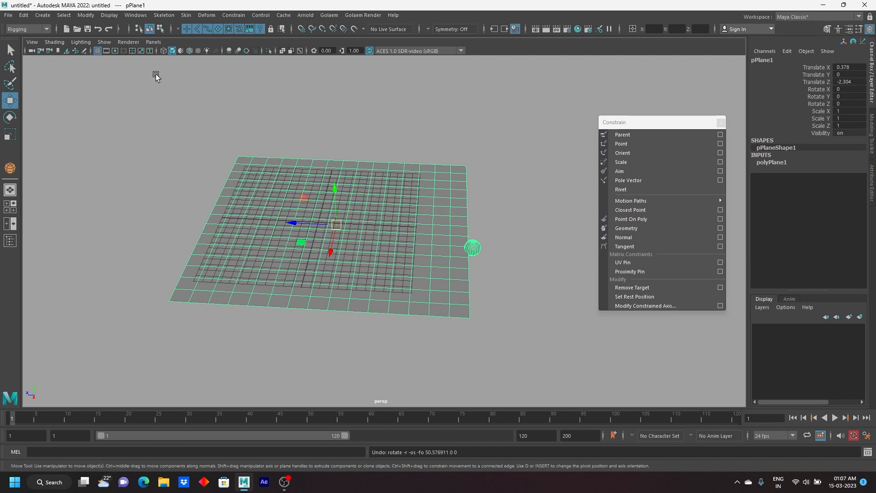
Step: Hide the viewport grid and switch the plane and sphere to vertex editing
{"action": "left_click", "coordinate": [100, 50]}
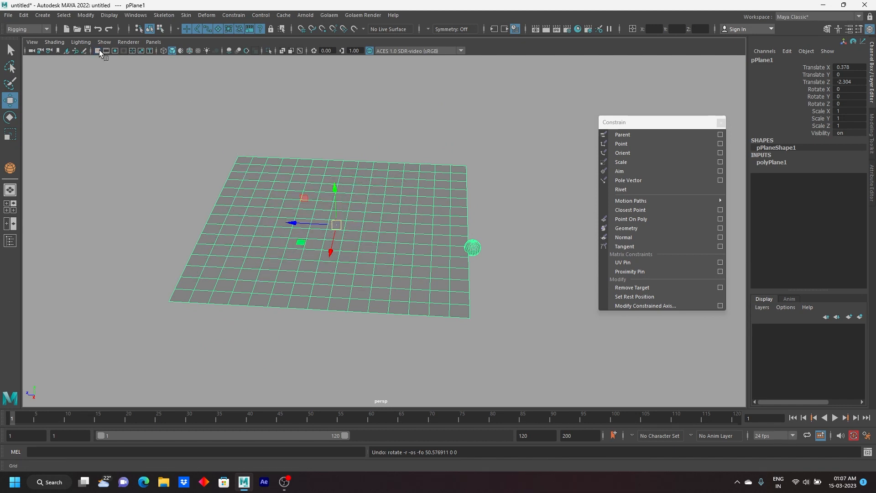
{"action": "scroll", "coordinate": [413, 204], "scroll_direction": "up", "scroll_amount": 2}
{"action": "middle_click_drag", "start_coordinate": [412, 204], "coordinate": [302, 201], "text": "alt"}
{"action": "right_click_drag", "start_coordinate": [302, 205], "coordinate": [271, 204]}
{"action": "scroll", "coordinate": [336, 203], "scroll_direction": "up", "scroll_amount": 3}
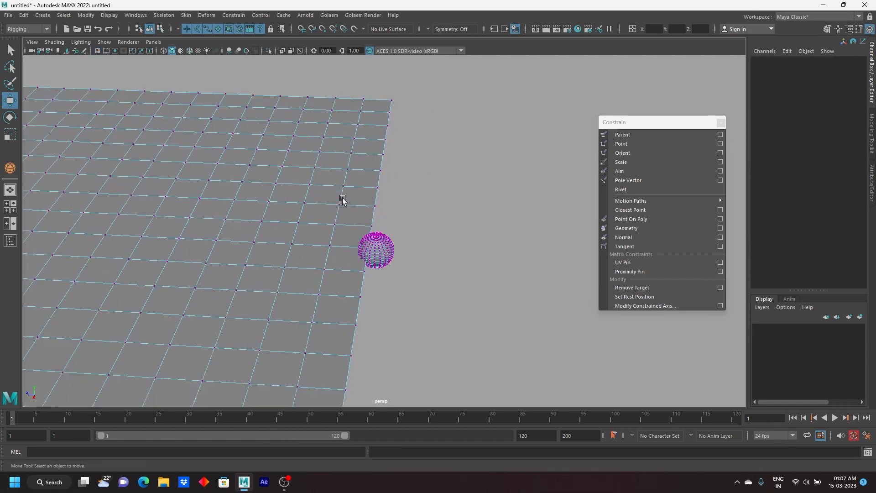
Step: Raise a single vertex on the plane's edge near the sphere to test whether the sphere follows, and undo it
{"action": "left_click", "coordinate": [352, 201]}
{"action": "left_click_drag", "start_coordinate": [353, 201], "coordinate": [347, 138]}
{"action": "key", "text": "ctrl+z"}
Step: Move the sphere slightly away from the plane's edge and return both objects to vertex editing
{"action": "right_click_drag", "start_coordinate": [254, 131], "coordinate": [273, 114]}
{"action": "right_click_drag", "start_coordinate": [239, 147], "coordinate": [185, 143]}
{"action": "left_click_drag", "start_coordinate": [186, 143], "coordinate": [291, 209], "text": "alt"}
{"action": "middle_click_drag", "start_coordinate": [290, 208], "coordinate": [289, 208], "text": "alt"}
{"action": "right_click_drag", "start_coordinate": [370, 194], "coordinate": [404, 176]}
{"action": "left_click", "coordinate": [365, 191]}
{"action": "left_click_drag", "start_coordinate": [326, 190], "coordinate": [341, 189]}
{"action": "left_click", "coordinate": [283, 137], "text": "shift"}
{"action": "right_click_drag", "start_coordinate": [282, 136], "coordinate": [246, 138]}
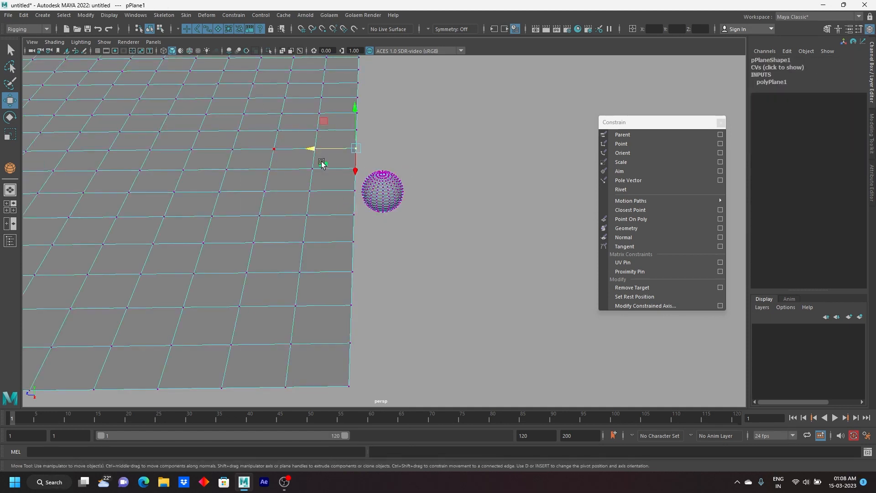
Step: Pull the group of edge vertices beside the sphere inward to test the sphere's response, and undo the move
{"action": "left_click_drag", "start_coordinate": [300, 128], "coordinate": [349, 235]}
{"action": "left_click_drag", "start_coordinate": [317, 171], "coordinate": [274, 171]}
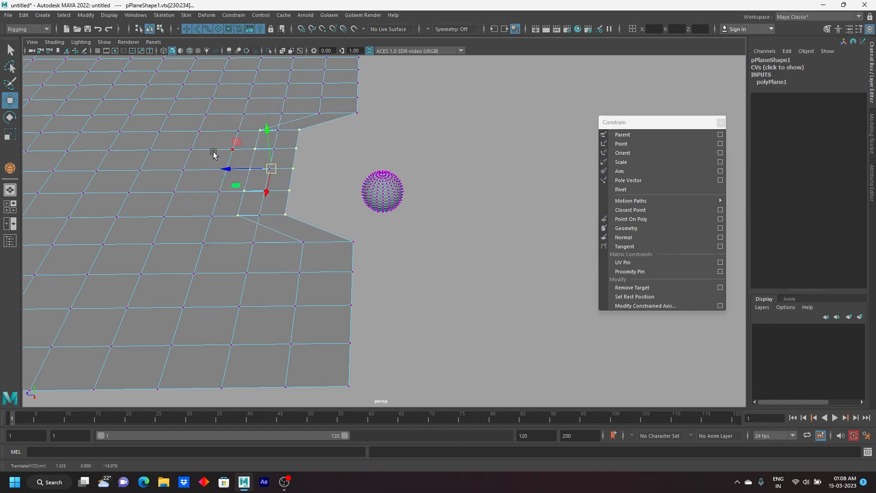
{"action": "key", "text": "ctrl+z"}
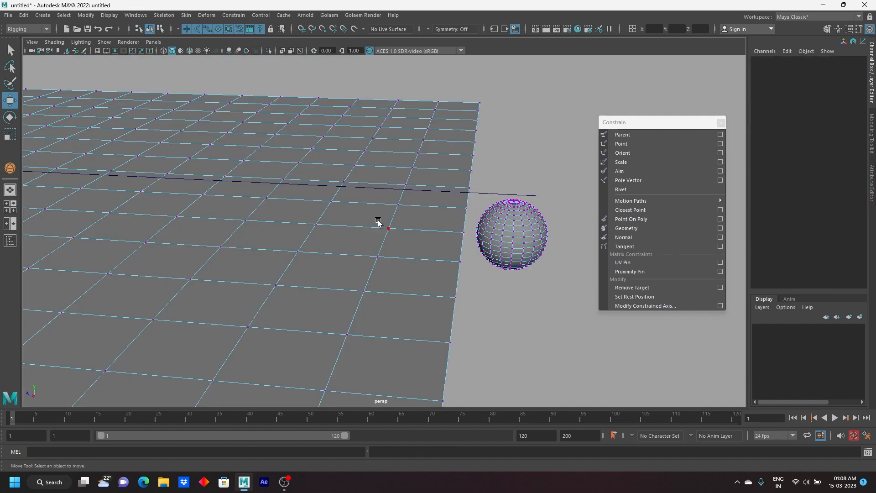
Step: Turn on soft selection for the Move tool, test it by moving the plane vertex near the sphere, and undo that move
{"action": "left_click_drag", "start_coordinate": [377, 221], "coordinate": [416, 237]}
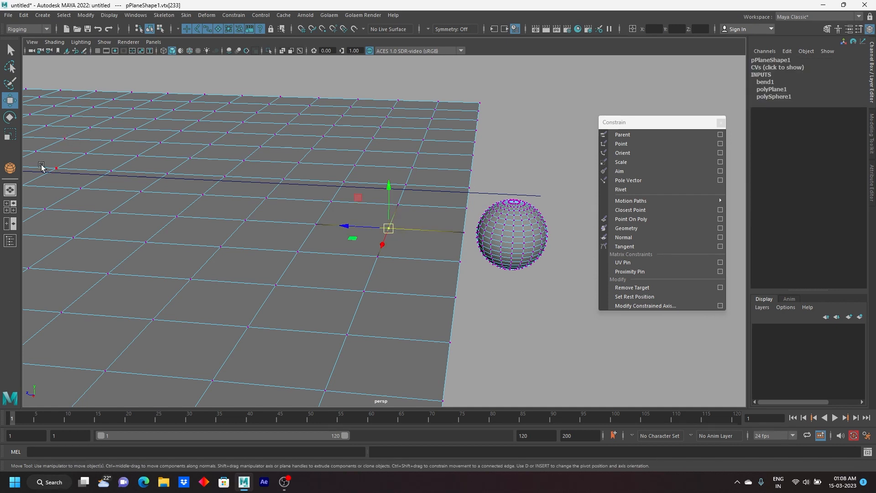
{"action": "double_click", "coordinate": [10, 100]}
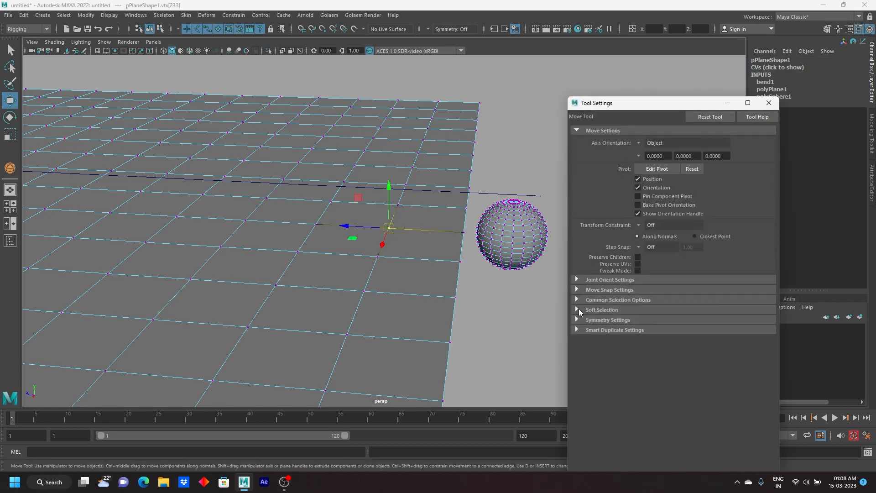
{"action": "left_click", "coordinate": [578, 309]}
{"action": "left_click", "coordinate": [673, 341]}
{"action": "left_click", "coordinate": [768, 102]}
{"action": "left_click_drag", "start_coordinate": [389, 230], "coordinate": [355, 211]}
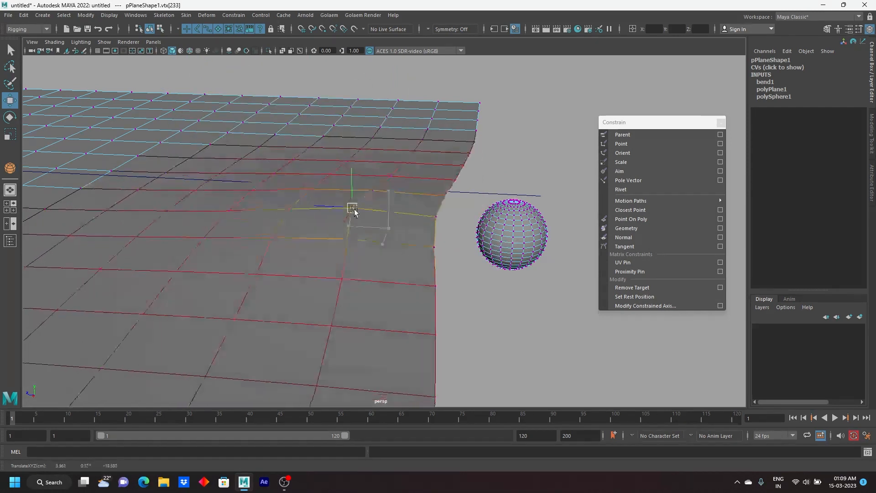
{"action": "key", "text": "ctrl+z"}
Step: Return to object selection and delete the bend deformer handle crossing the plane
{"action": "right_click_drag", "start_coordinate": [434, 154], "coordinate": [495, 132]}
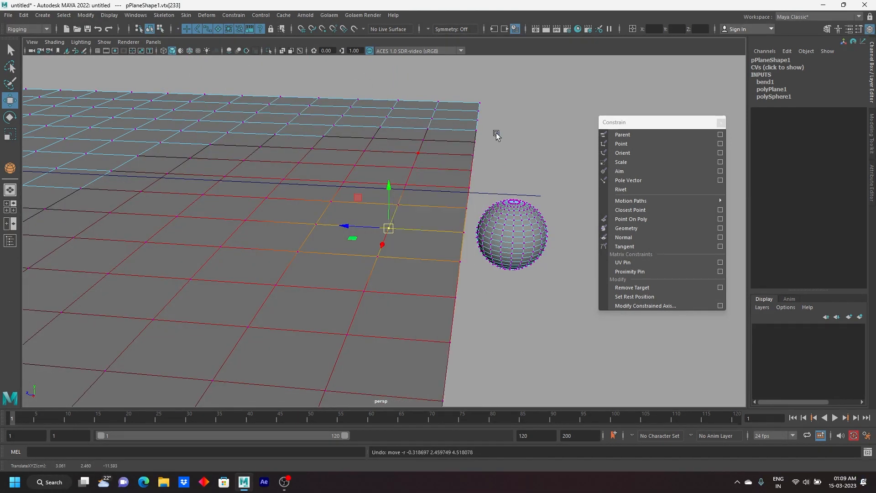
{"action": "left_click", "coordinate": [517, 257]}
{"action": "left_click_drag", "start_coordinate": [483, 156], "coordinate": [532, 195]}
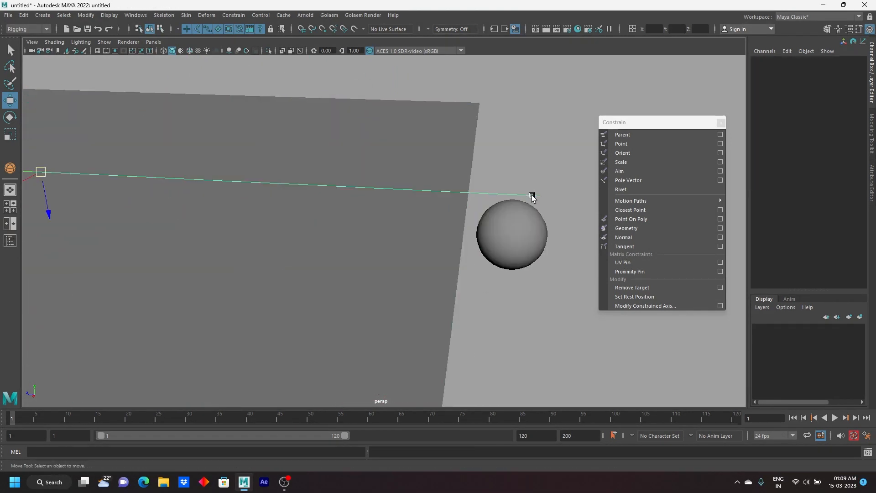
{"action": "key", "text": "Delete"}
{"action": "left_click", "coordinate": [530, 260]}
{"action": "left_click_drag", "start_coordinate": [530, 261], "coordinate": [471, 254], "text": "alt"}
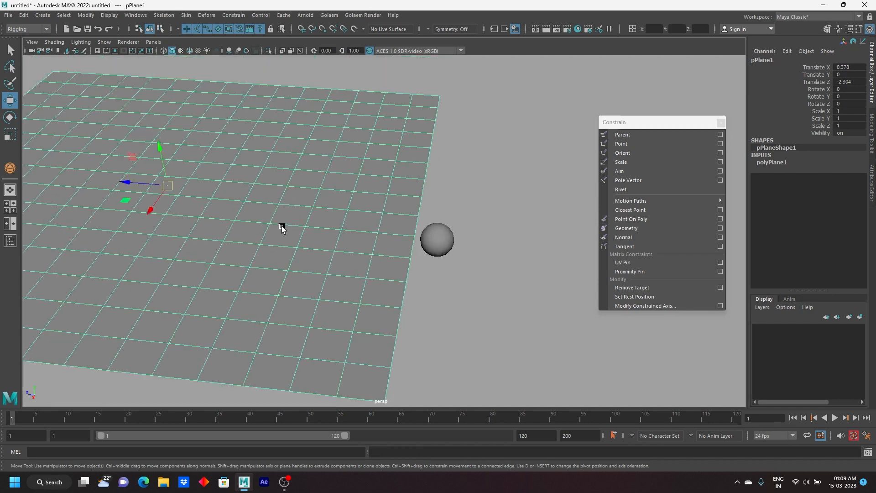
Step: Move the whole plane to test whether the sphere follows, and undo the move
{"action": "left_click_drag", "start_coordinate": [147, 153], "coordinate": [162, 191]}
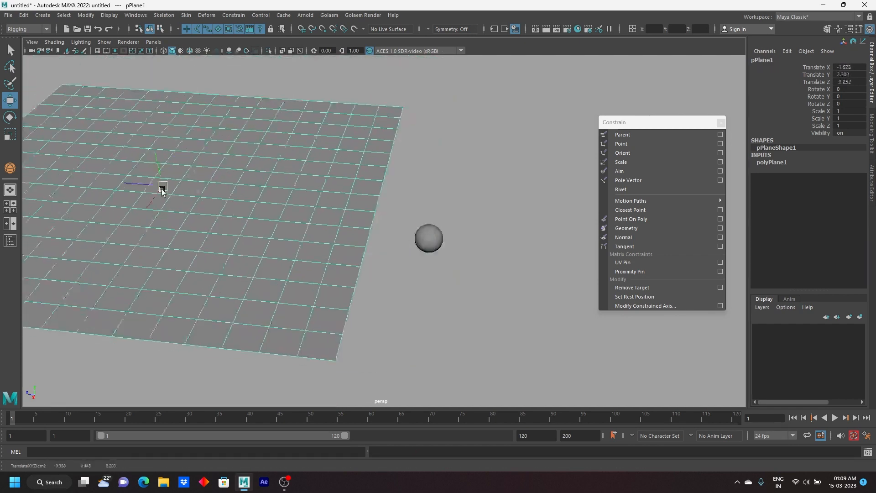
{"action": "key", "text": "ctrl+z"}
Step: Turn off soft selection and apply a Rivet constraint to the plane's edge vertex beside the sphere
{"action": "right_click_drag", "start_coordinate": [383, 182], "coordinate": [348, 183]}
{"action": "right_click_drag", "start_coordinate": [418, 238], "coordinate": [455, 238], "text": "alt"}
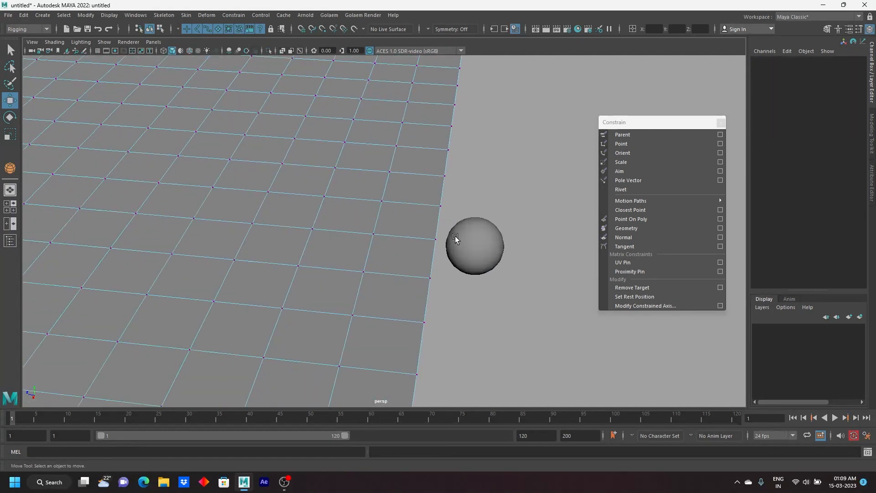
{"action": "left_click_drag", "start_coordinate": [446, 210], "coordinate": [446, 210]}
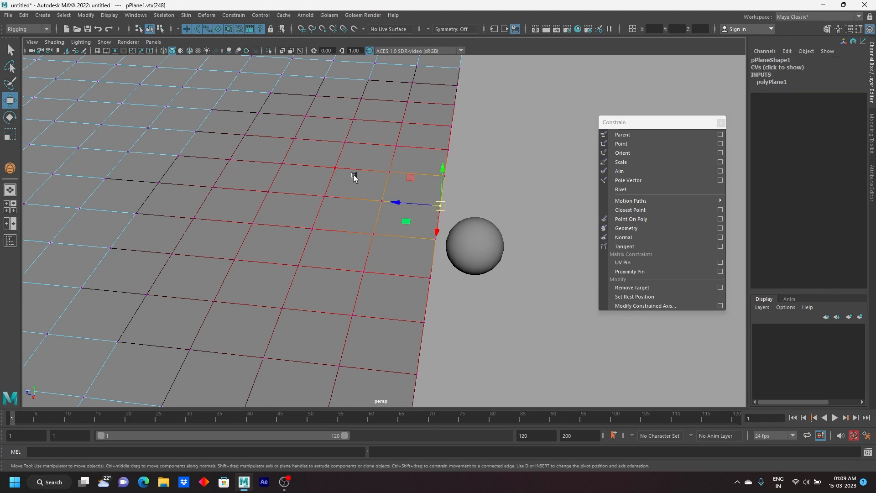
{"action": "key", "text": "b"}
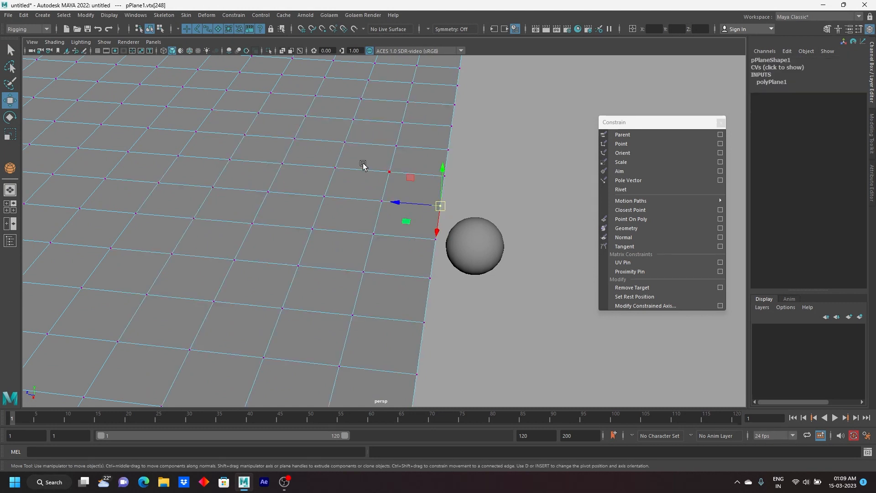
{"action": "left_click", "coordinate": [628, 190]}
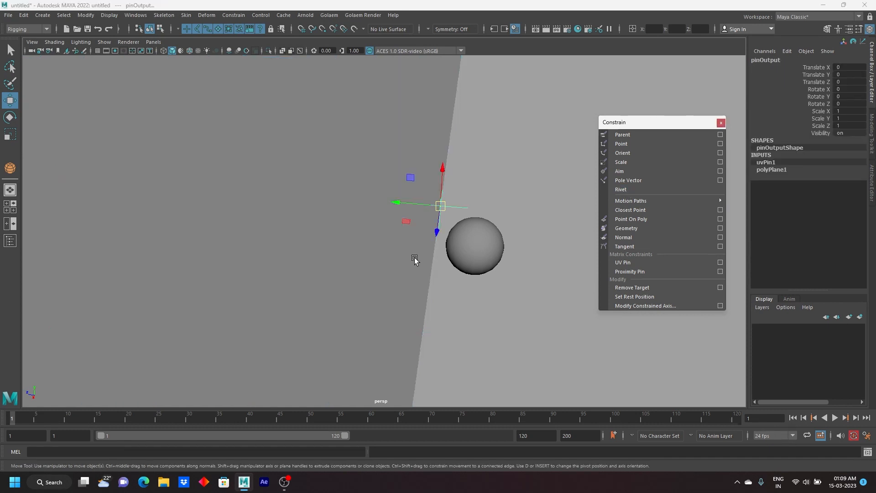
Step: Move the riveted edge vertex to test the rivet locator following it, and undo the move
{"action": "mouse_move", "coordinate": [391, 246]}
{"action": "left_mouse_down", "text": "alt"}
{"action": "mouse_move", "coordinate": [360, 196]}
{"action": "mouse_move", "coordinate": [375, 247]}
{"action": "left_mouse_up", "text": "alt"}
{"action": "left_click", "coordinate": [373, 133]}
{"action": "right_click_drag", "start_coordinate": [373, 133], "coordinate": [327, 131]}
{"action": "left_click", "coordinate": [405, 219]}
{"action": "mouse_move", "coordinate": [405, 219]}
{"action": "left_mouse_down"}
{"action": "mouse_move", "coordinate": [375, 180]}
{"action": "mouse_move", "coordinate": [376, 219]}
{"action": "mouse_move", "coordinate": [428, 209]}
{"action": "mouse_move", "coordinate": [362, 166]}
{"action": "mouse_move", "coordinate": [392, 216]}
{"action": "left_mouse_up"}
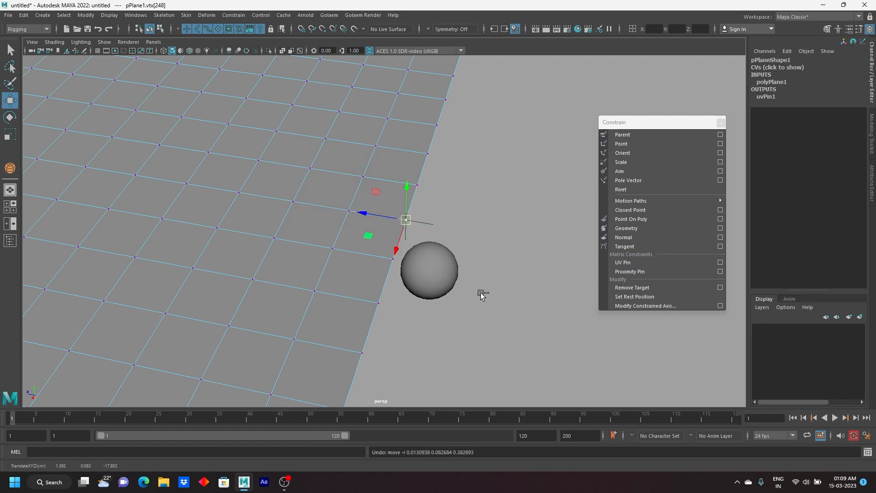
Step: Pick out the sphere, the rivet locator and the plane in turn to review the objects involved in the rivet setup
{"action": "left_click", "coordinate": [465, 280]}
{"action": "left_click", "coordinate": [437, 275]}
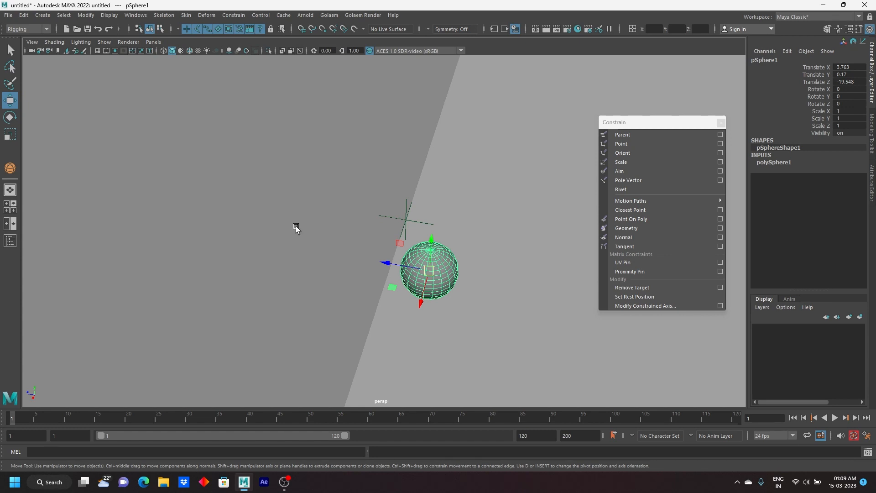
{"action": "left_click", "coordinate": [421, 224]}
{"action": "scroll", "coordinate": [433, 227], "scroll_direction": "up", "scroll_amount": 5}
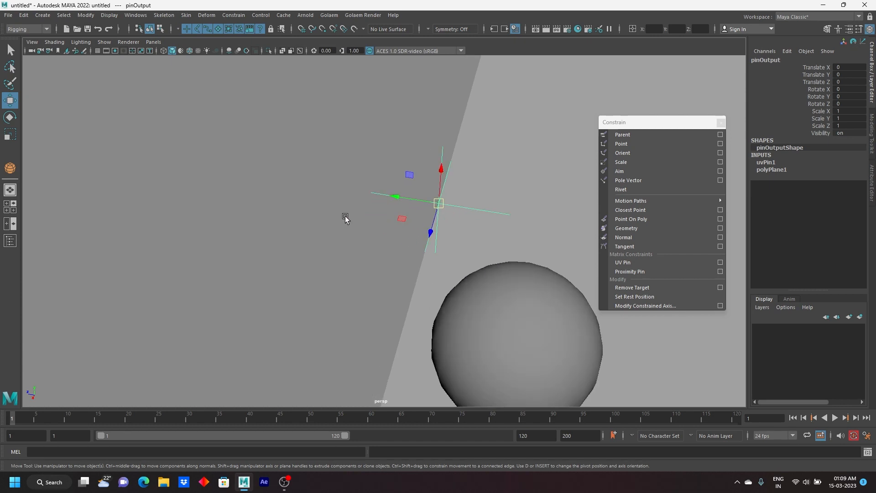
{"action": "left_click", "coordinate": [336, 202]}
{"action": "scroll", "coordinate": [343, 201], "scroll_direction": "down", "scroll_amount": 4}
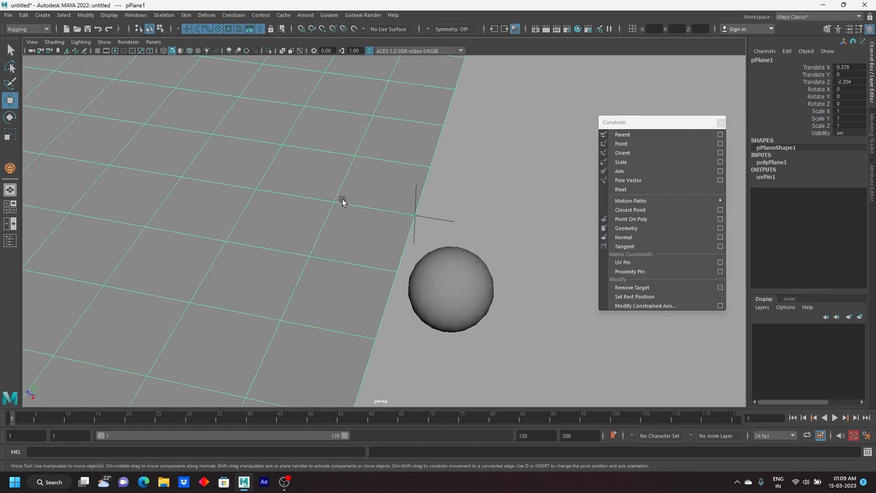
{"action": "left_click", "coordinate": [487, 310]}
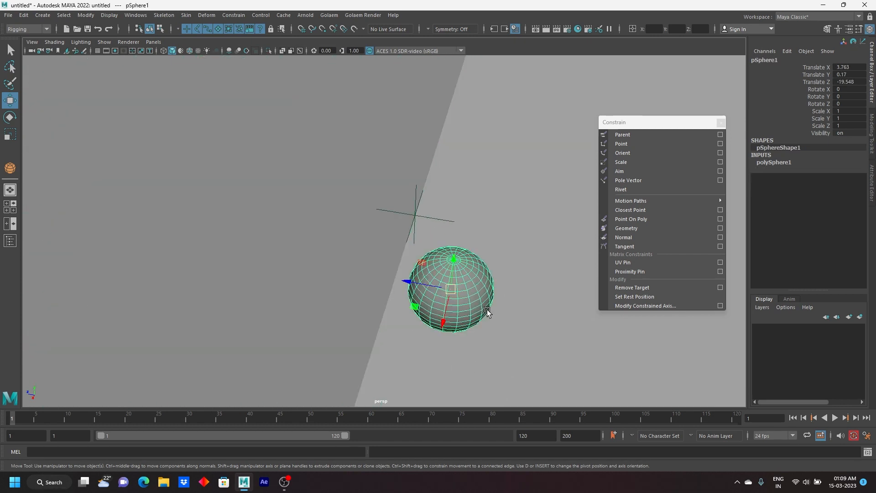
{"action": "left_click", "coordinate": [441, 220]}
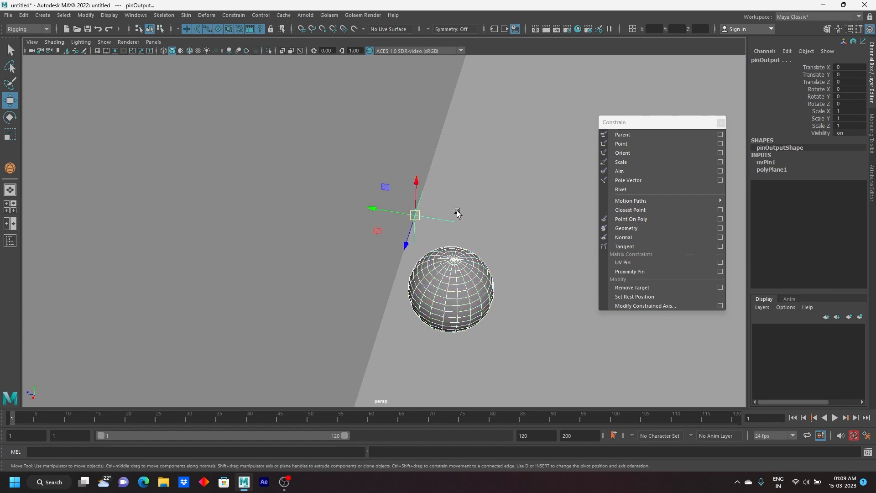
{"action": "left_click", "coordinate": [471, 203]}
Step: Switch the plane back to vertex selection, pull the riveted edge vertex again, and undo the move
{"action": "right_click_drag", "start_coordinate": [386, 122], "coordinate": [363, 122]}
{"action": "left_click_drag", "start_coordinate": [375, 196], "coordinate": [391, 209]}
{"action": "left_click_drag", "start_coordinate": [413, 206], "coordinate": [429, 190]}
{"action": "key", "text": "ctrl+z"}
{"action": "left_click_drag", "start_coordinate": [431, 271], "coordinate": [340, 229], "text": "alt"}
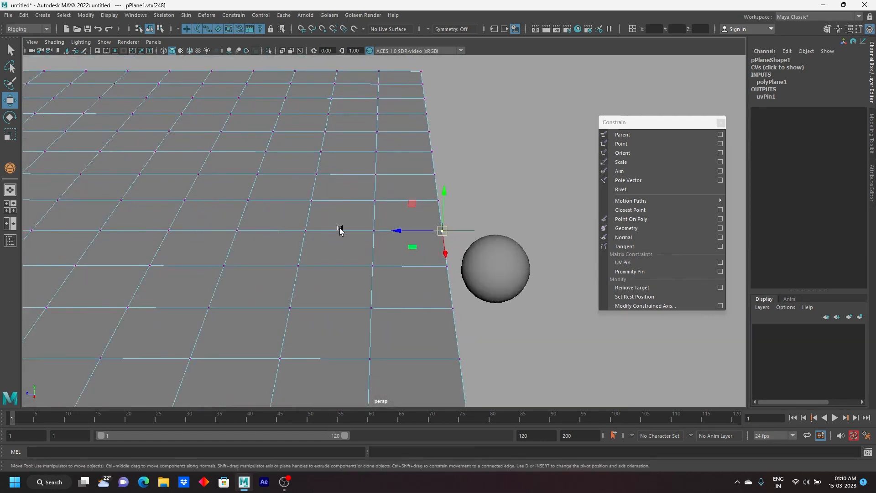
Step: Turn on soft selection, move an interior plane vertex near the riveted edge to test the locator, undo the move, and leave vertex mode
{"action": "left_click", "coordinate": [275, 219]}
{"action": "key", "text": "b"}
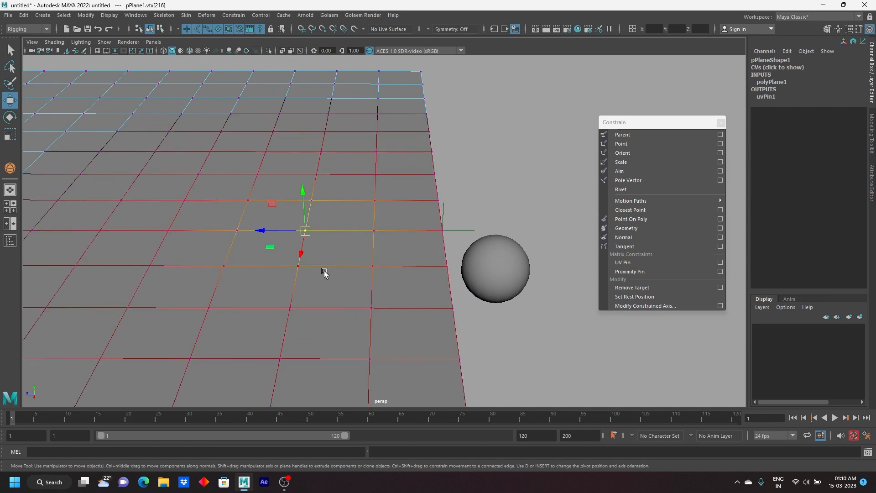
{"action": "scroll", "coordinate": [322, 270], "scroll_direction": "down", "scroll_amount": 3}
{"action": "left_click_drag", "start_coordinate": [323, 233], "coordinate": [374, 261]}
{"action": "key", "text": "ctrl+z"}
{"action": "right_click_drag", "start_coordinate": [374, 261], "coordinate": [332, 237], "text": "alt"}
{"action": "middle_click_drag", "start_coordinate": [322, 219], "coordinate": [392, 231], "text": "alt"}
{"action": "left_click_drag", "start_coordinate": [393, 231], "coordinate": [340, 235], "text": "alt"}
{"action": "middle_click_drag", "start_coordinate": [389, 210], "coordinate": [348, 232], "text": "alt"}
{"action": "key", "text": "F8"}
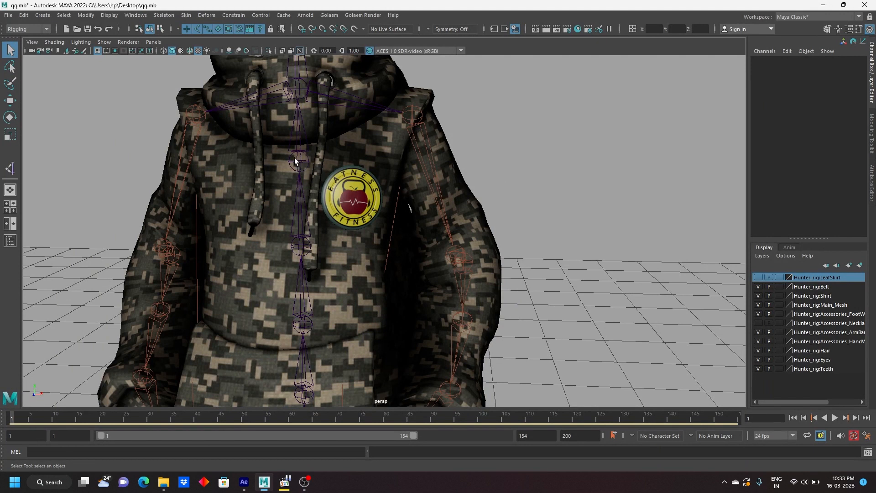
Step: Bind the round chest badge to the upper chest joint with Bind Skin in the hoodie character scene
{"action": "left_click", "coordinate": [335, 222]}
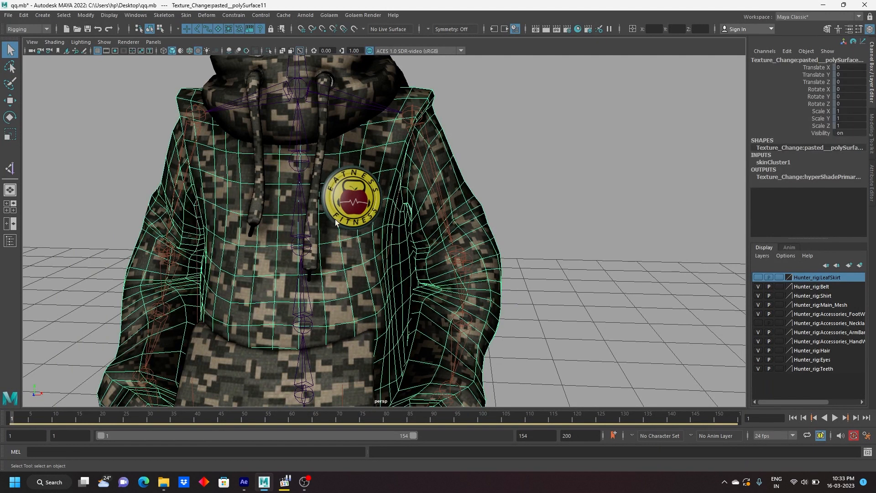
{"action": "left_click", "coordinate": [306, 150]}
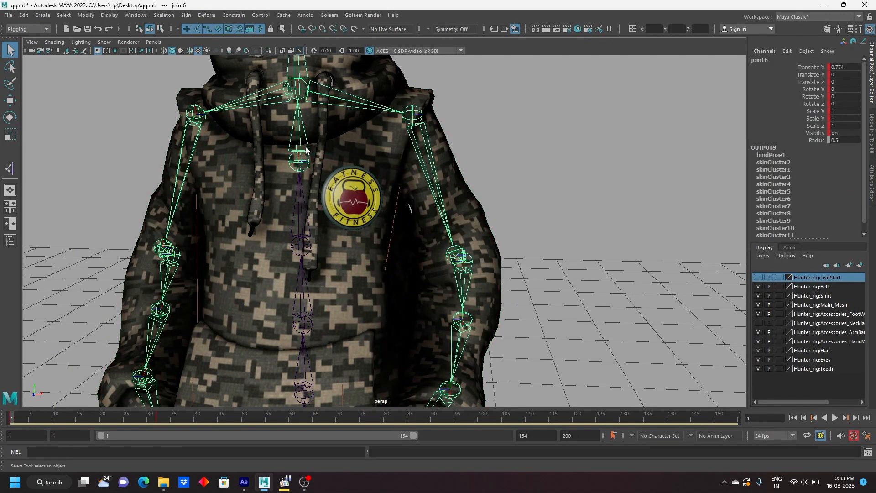
{"action": "left_click", "coordinate": [352, 200]}
{"action": "left_click", "coordinate": [186, 16]}
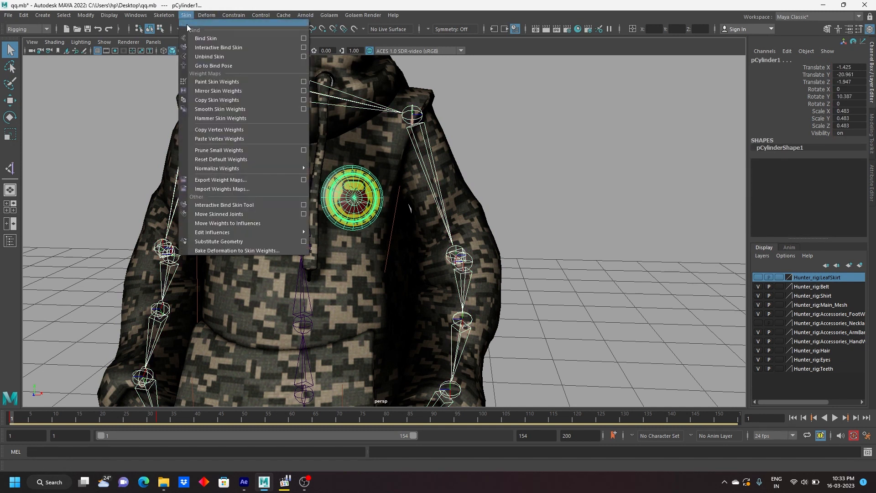
{"action": "left_click", "coordinate": [205, 38]}
{"action": "left_click", "coordinate": [74, 227]}
Step: Play and scrub the animation to frame 28 and back to check how the skinned badge deforms on the hoodie
{"action": "left_click_drag", "start_coordinate": [135, 295], "coordinate": [125, 326], "text": "alt"}
{"action": "key", "text": "alt+v"}
{"action": "left_click_drag", "start_coordinate": [101, 417], "coordinate": [138, 417]}
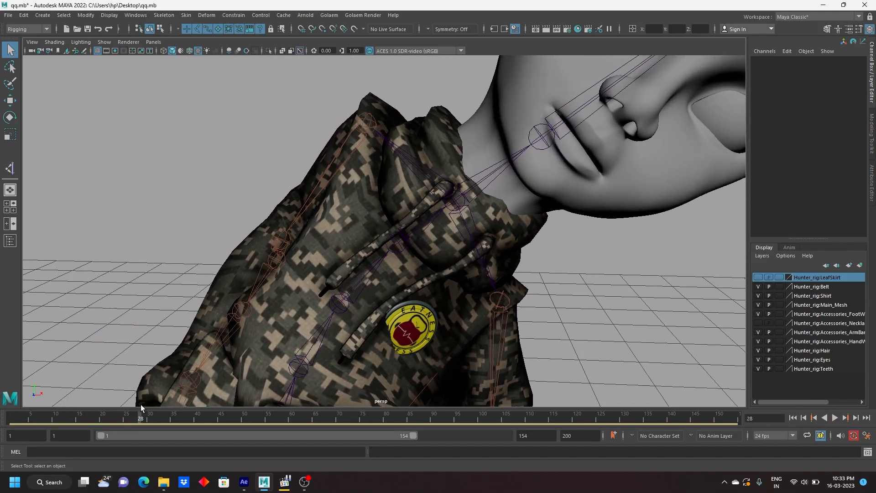
{"action": "scroll", "coordinate": [373, 234], "scroll_direction": "up", "scroll_amount": 5}
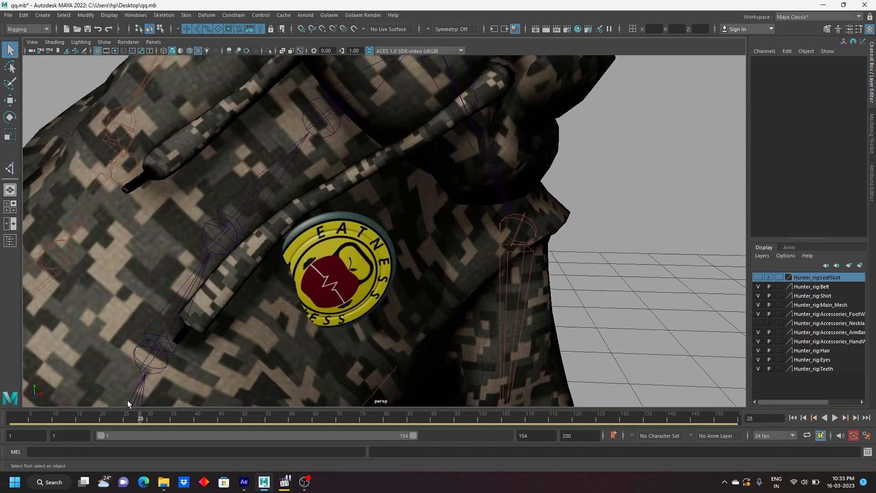
{"action": "left_click_drag", "start_coordinate": [139, 417], "coordinate": [50, 390]}
{"action": "middle_click_drag", "start_coordinate": [182, 214], "coordinate": [264, 313], "text": "alt"}
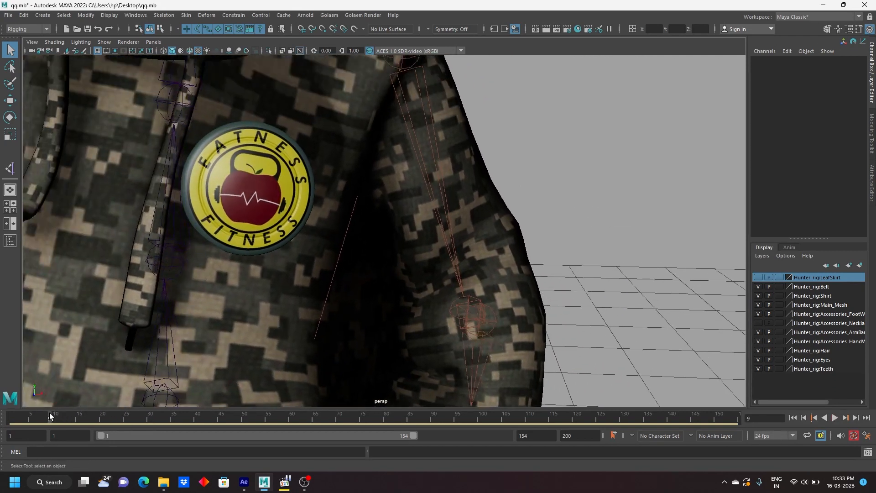
Step: Return to frame 1 and delete the badge's construction history to remove its skin binding
{"action": "left_click_drag", "start_coordinate": [49, 413], "coordinate": [11, 415]}
{"action": "left_click", "coordinate": [187, 190]}
{"action": "left_click", "coordinate": [23, 15]}
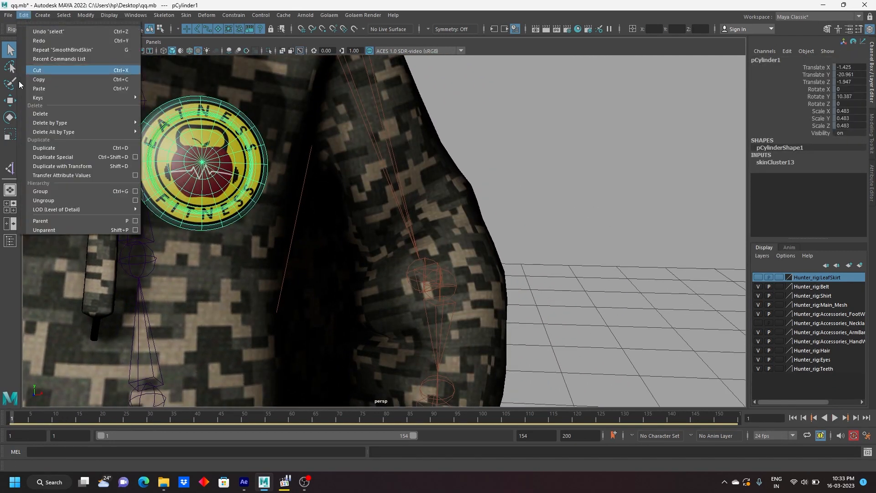
{"action": "mouse_move", "coordinate": [77, 135]}
{"action": "left_click", "coordinate": [170, 131]}
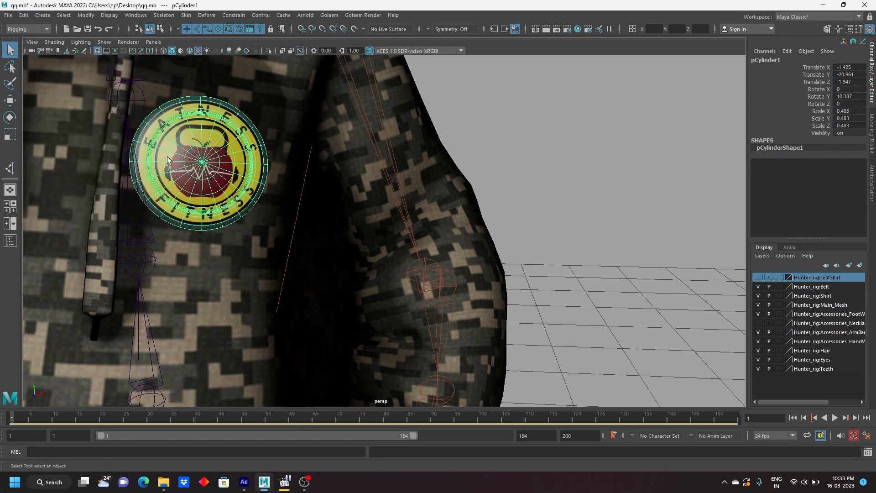
Step: Isolate the hoodie mesh, apply a Rivet constraint to the face behind the badge, and turn isolation off
{"action": "left_click", "coordinate": [206, 259]}
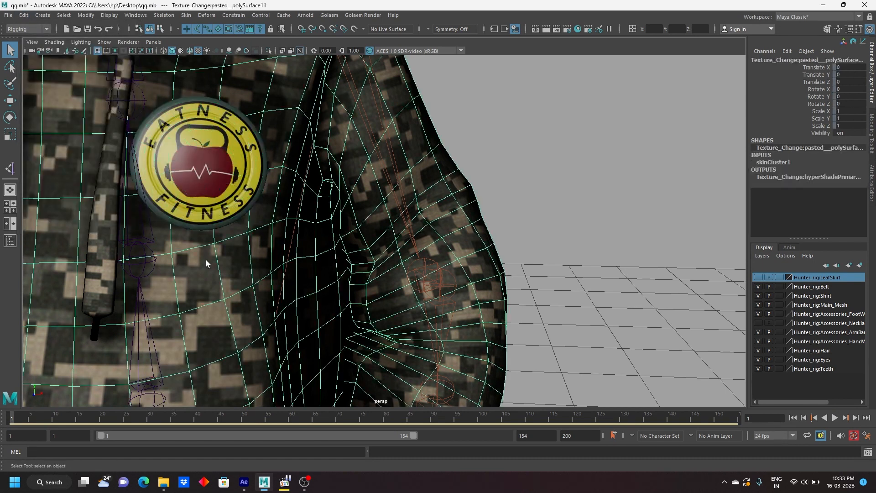
{"action": "left_click", "coordinate": [268, 52]}
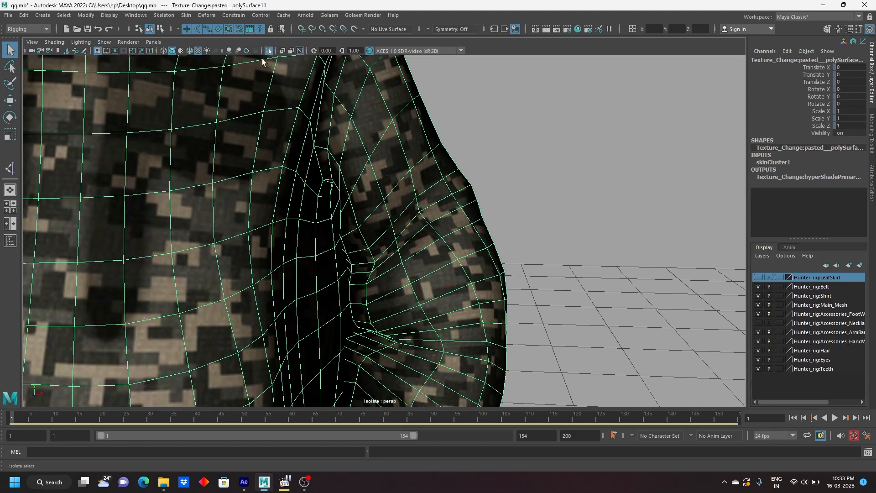
{"action": "right_click_drag", "start_coordinate": [200, 145], "coordinate": [202, 163]}
{"action": "left_click", "coordinate": [225, 89]}
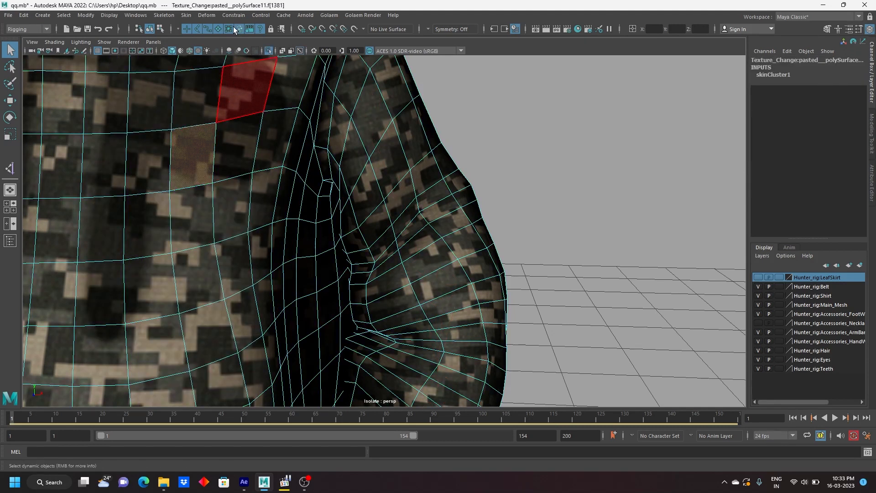
{"action": "left_click", "coordinate": [233, 15]}
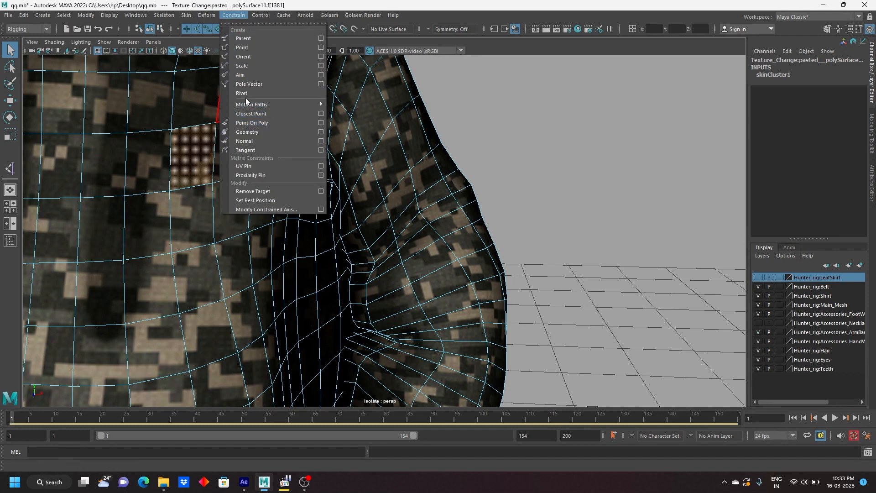
{"action": "left_click", "coordinate": [245, 97]}
{"action": "left_click", "coordinate": [268, 50]}
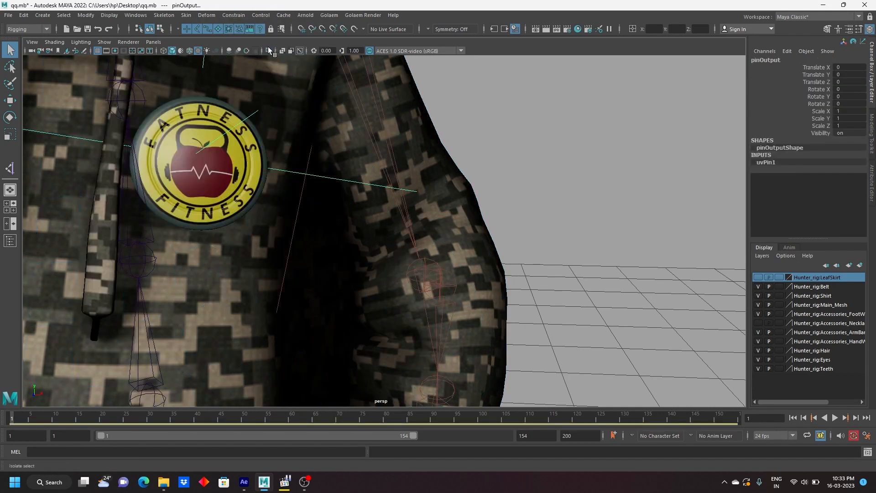
Step: Parent the chest badge to the rivet locator and clear the selection
{"action": "left_click", "coordinate": [255, 151]}
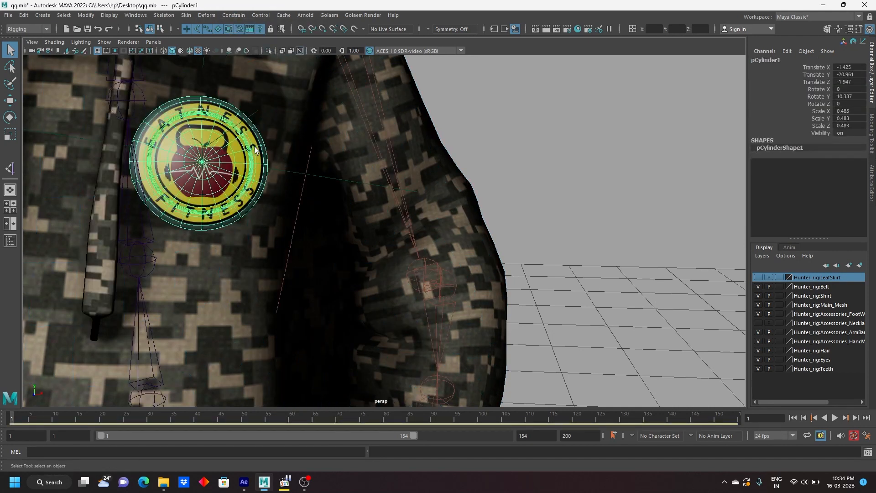
{"action": "left_click", "coordinate": [326, 178]}
{"action": "key", "text": "p"}
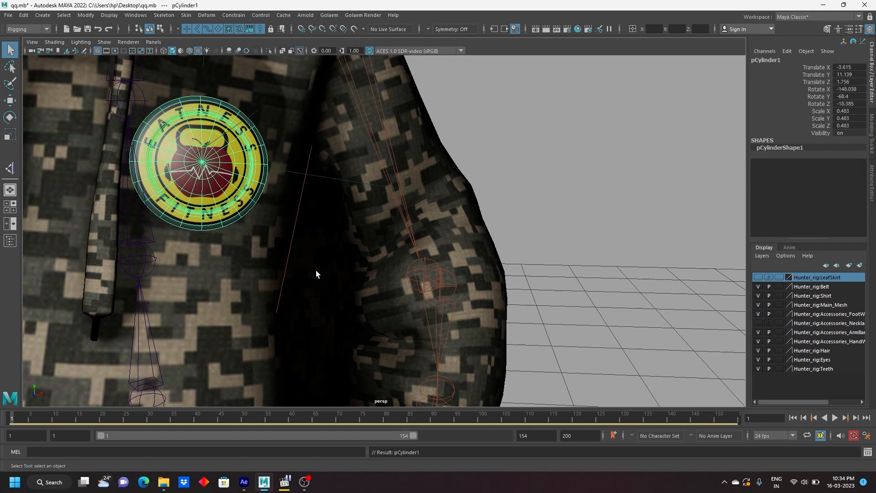
{"action": "left_click", "coordinate": [543, 137]}
Step: Scrub the animation forward and back to check that the riveted badge follows the hoodie surface
{"action": "left_click_drag", "start_coordinate": [14, 420], "coordinate": [89, 422]}
{"action": "middle_click_drag", "start_coordinate": [315, 308], "coordinate": [256, 289], "text": "alt"}
{"action": "left_click_drag", "start_coordinate": [88, 419], "coordinate": [42, 398]}
{"action": "scroll", "coordinate": [255, 253], "scroll_direction": "down", "scroll_amount": 3}
{"action": "scroll", "coordinate": [273, 252], "scroll_direction": "up", "scroll_amount": 1}
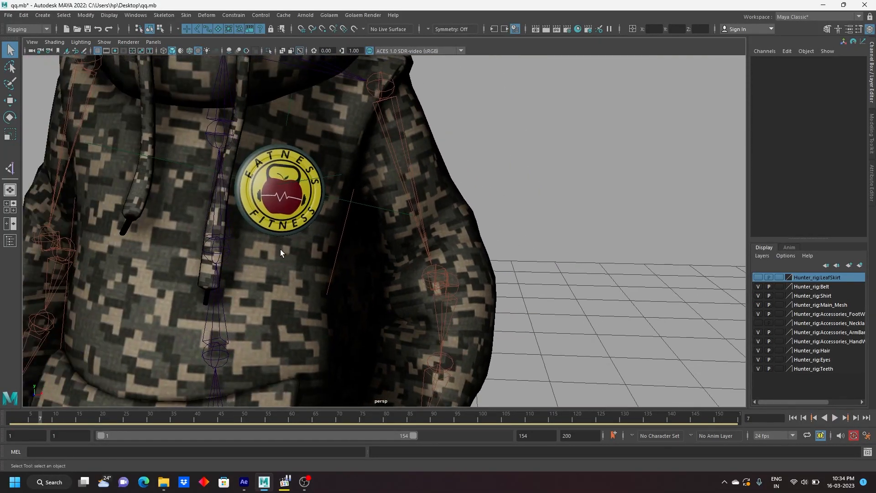